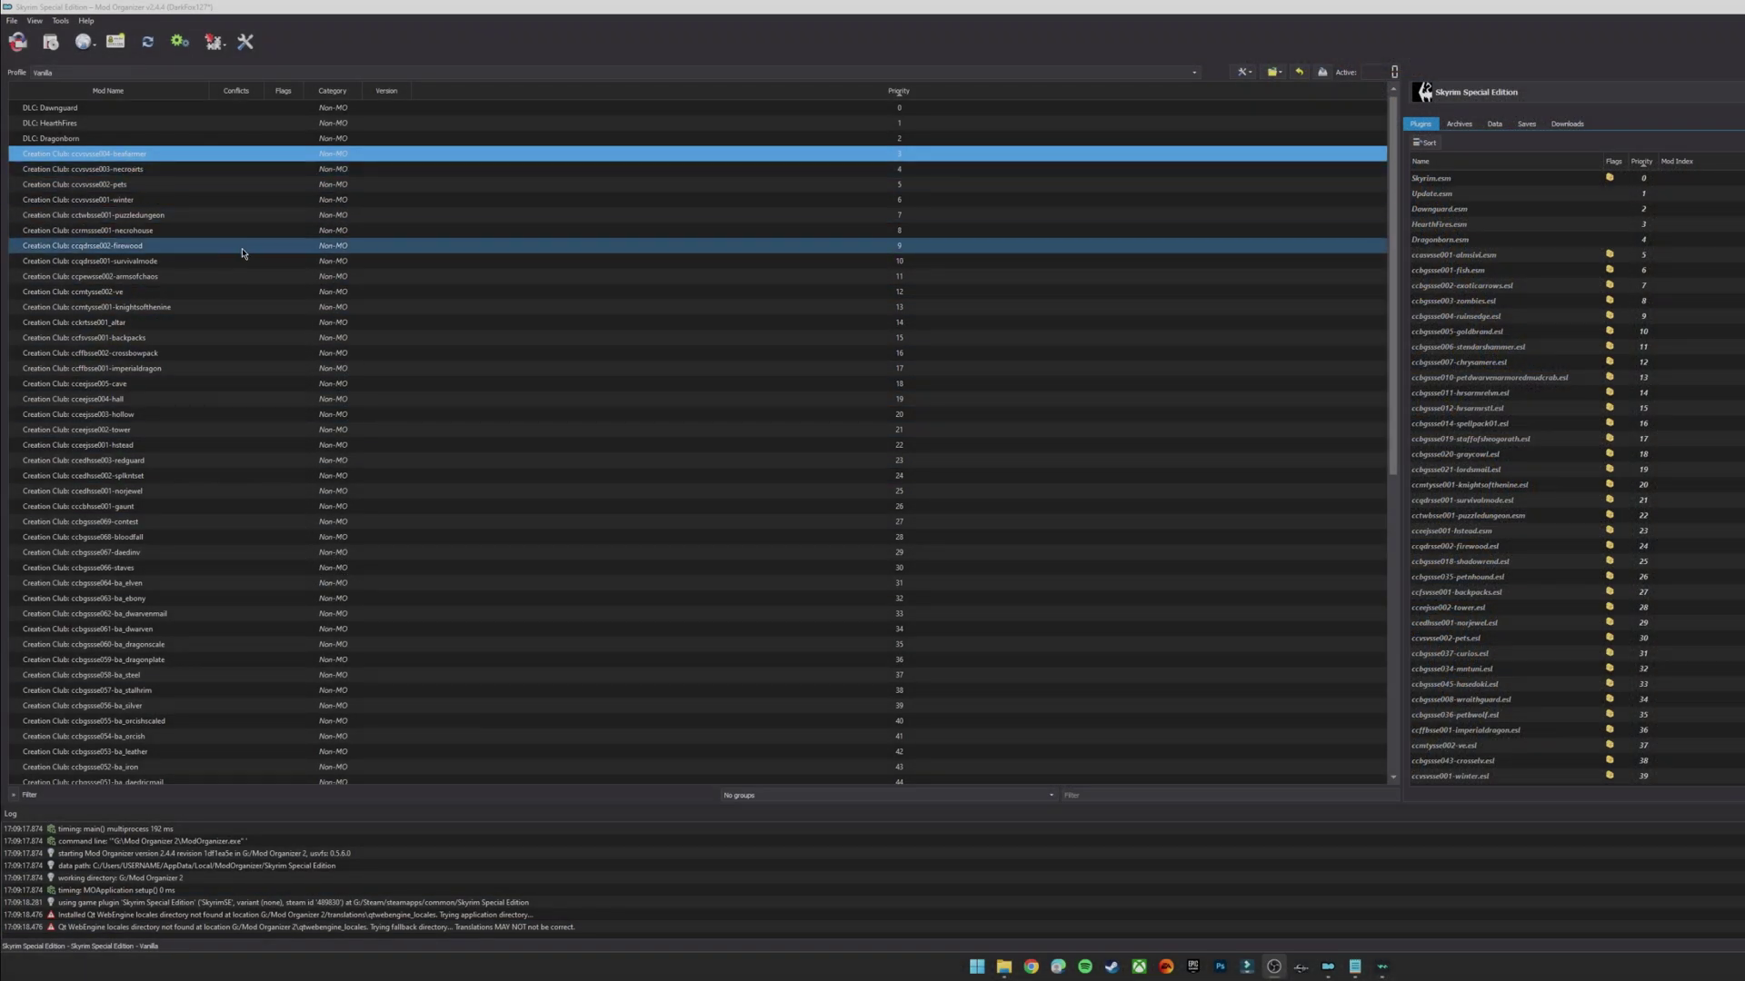
Create a separator named CC Content above the first Creation Club mod in the mod list, and collapse it
scroll(243, 254, down, 10)
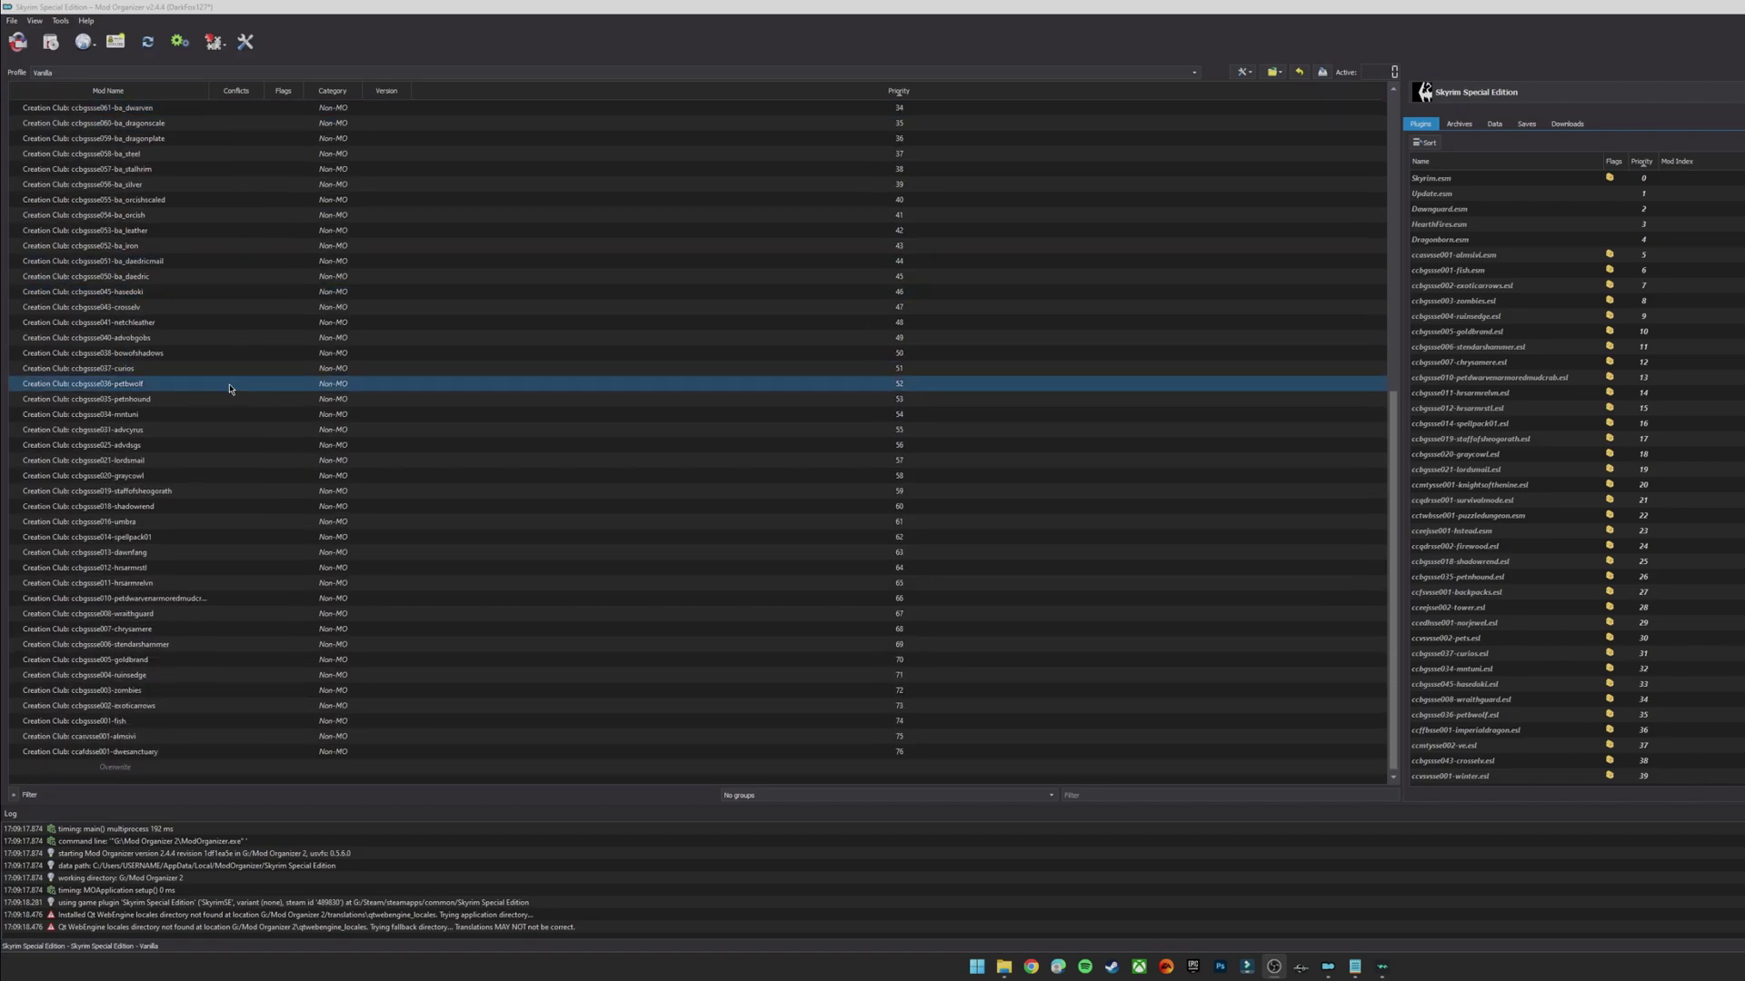
scroll(230, 388, up, 12)
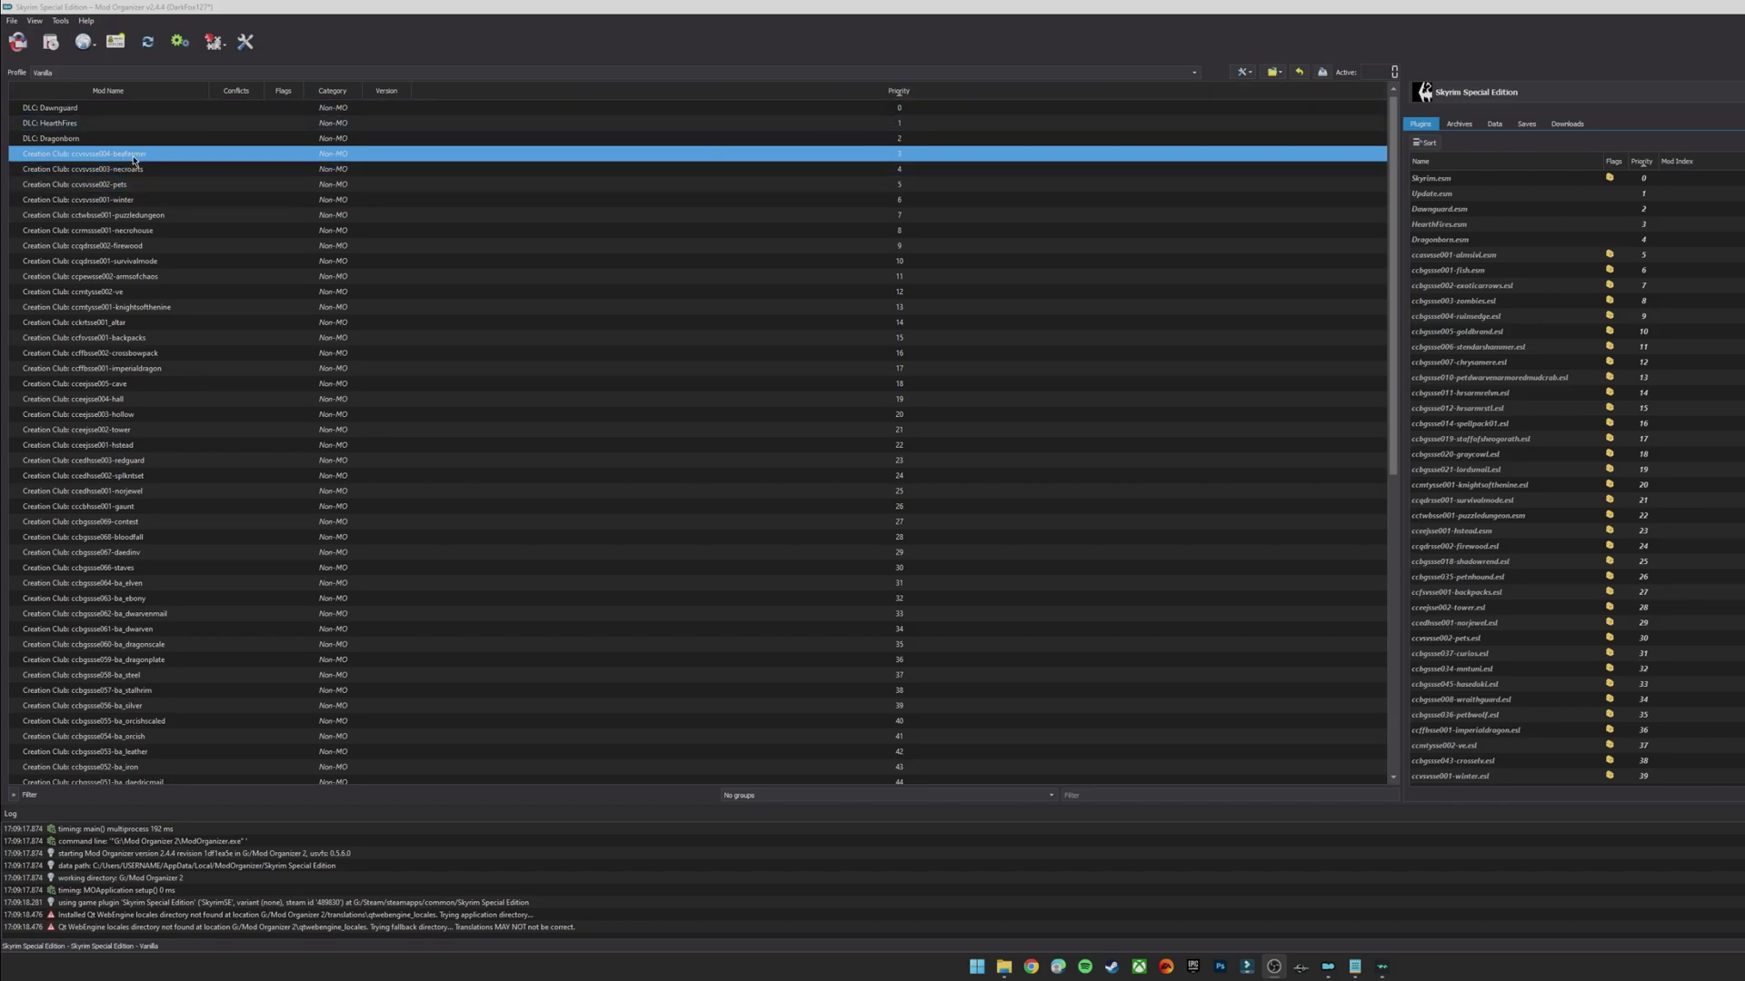
scroll(164, 186, down, 12)
scroll(236, 509, up, 6)
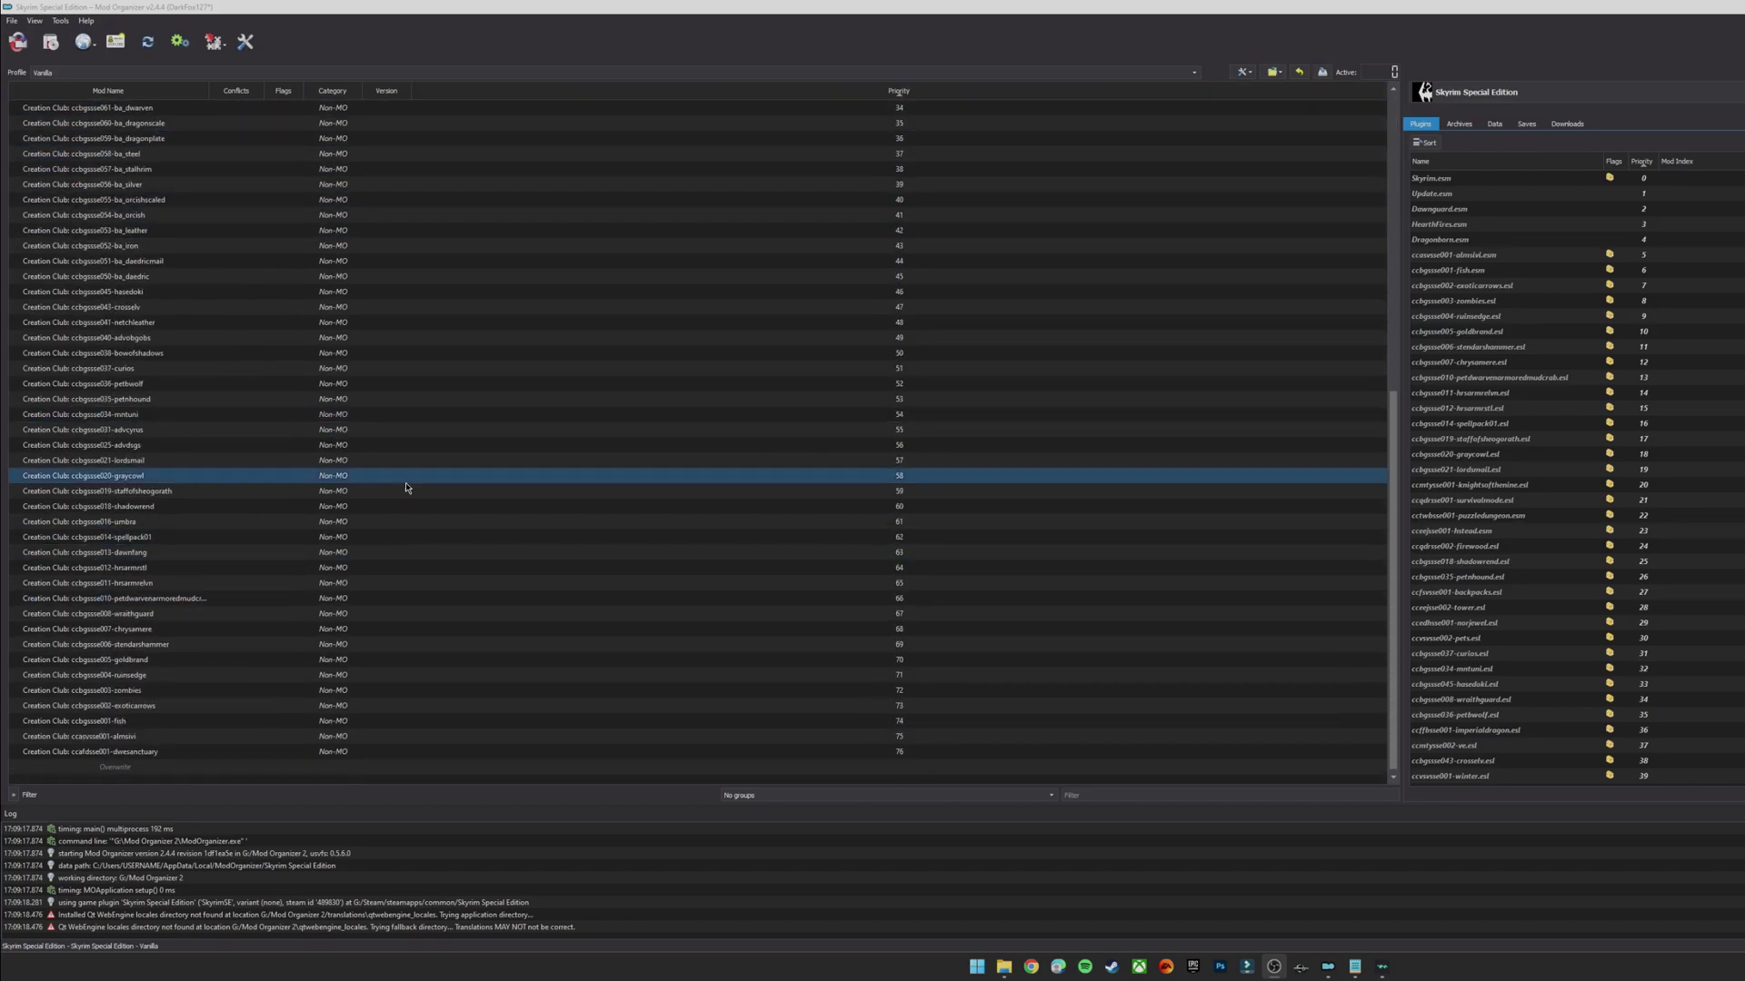
scroll(293, 523, up, 6)
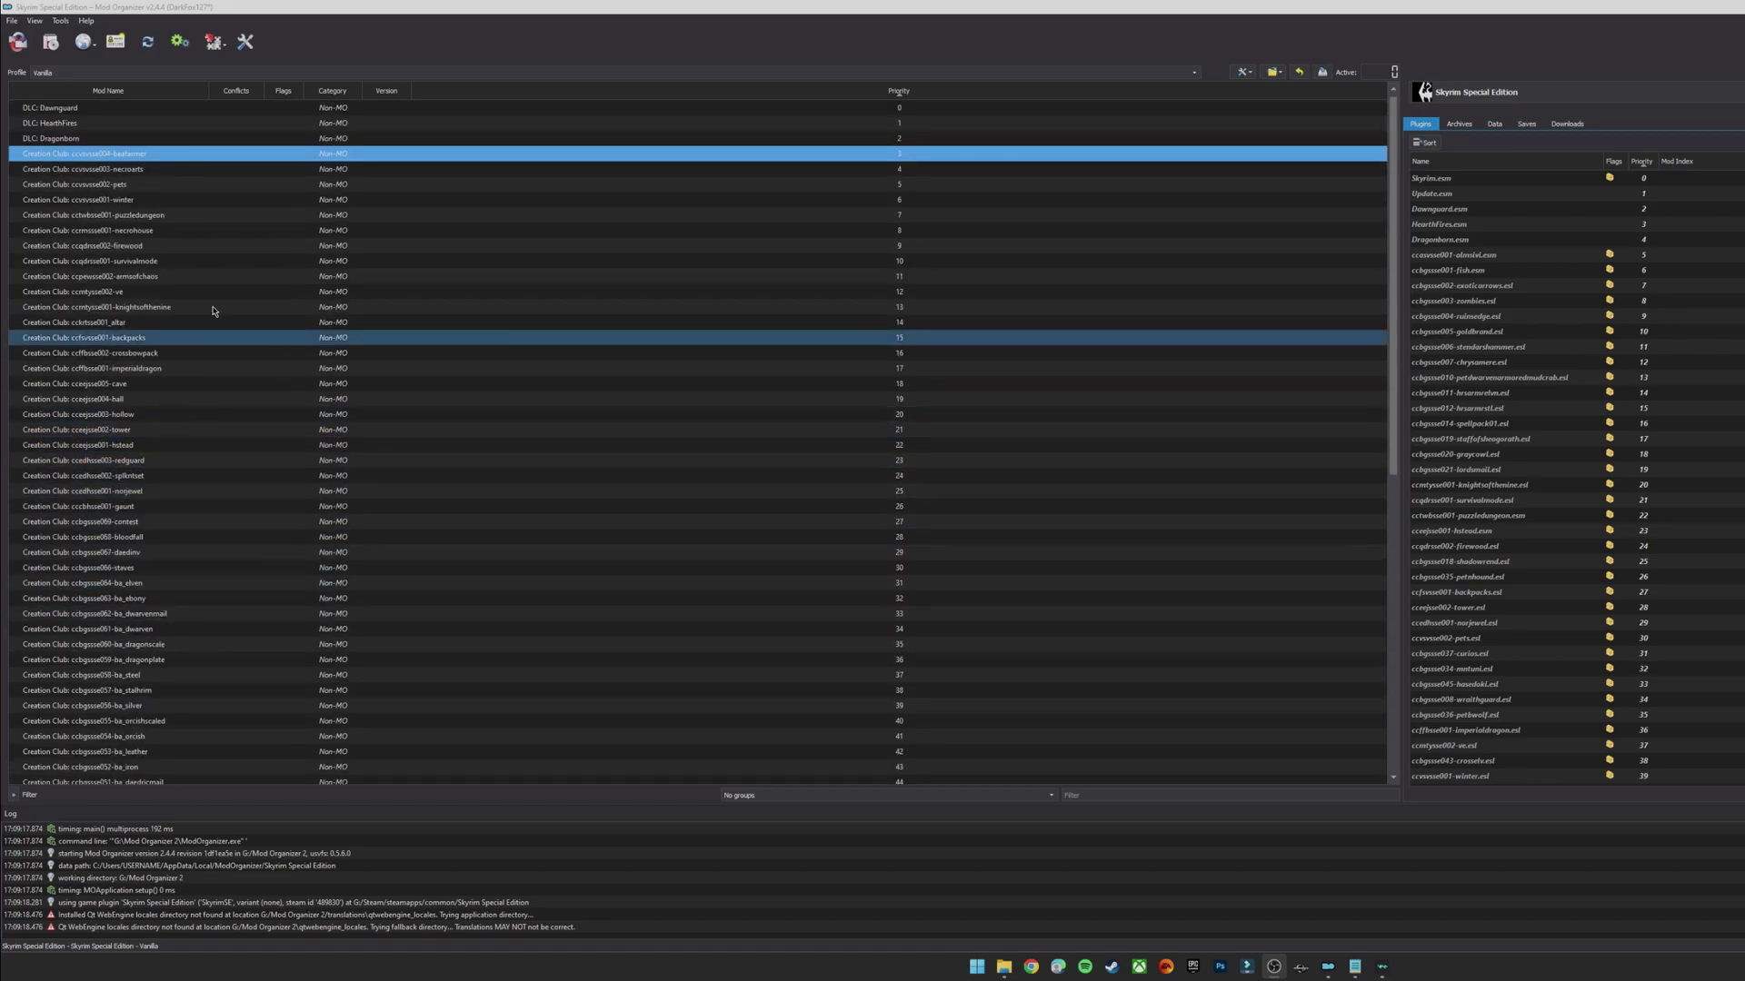
right_click(121, 153)
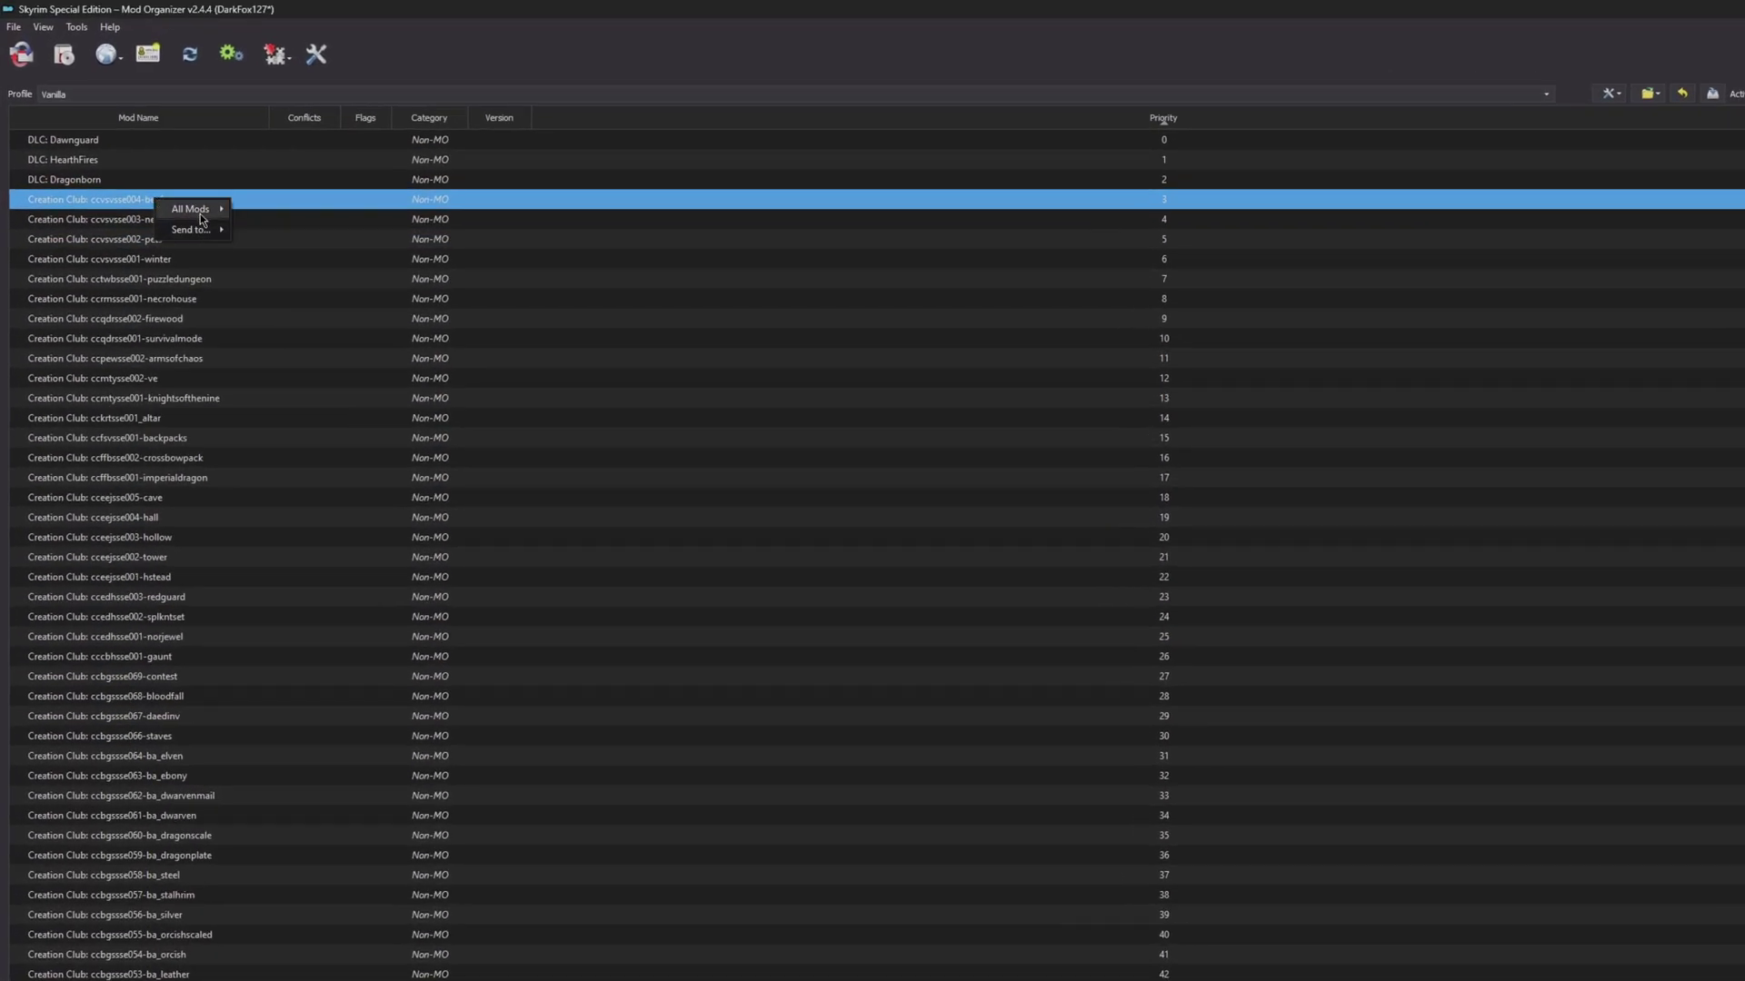
mouse_move(202, 219)
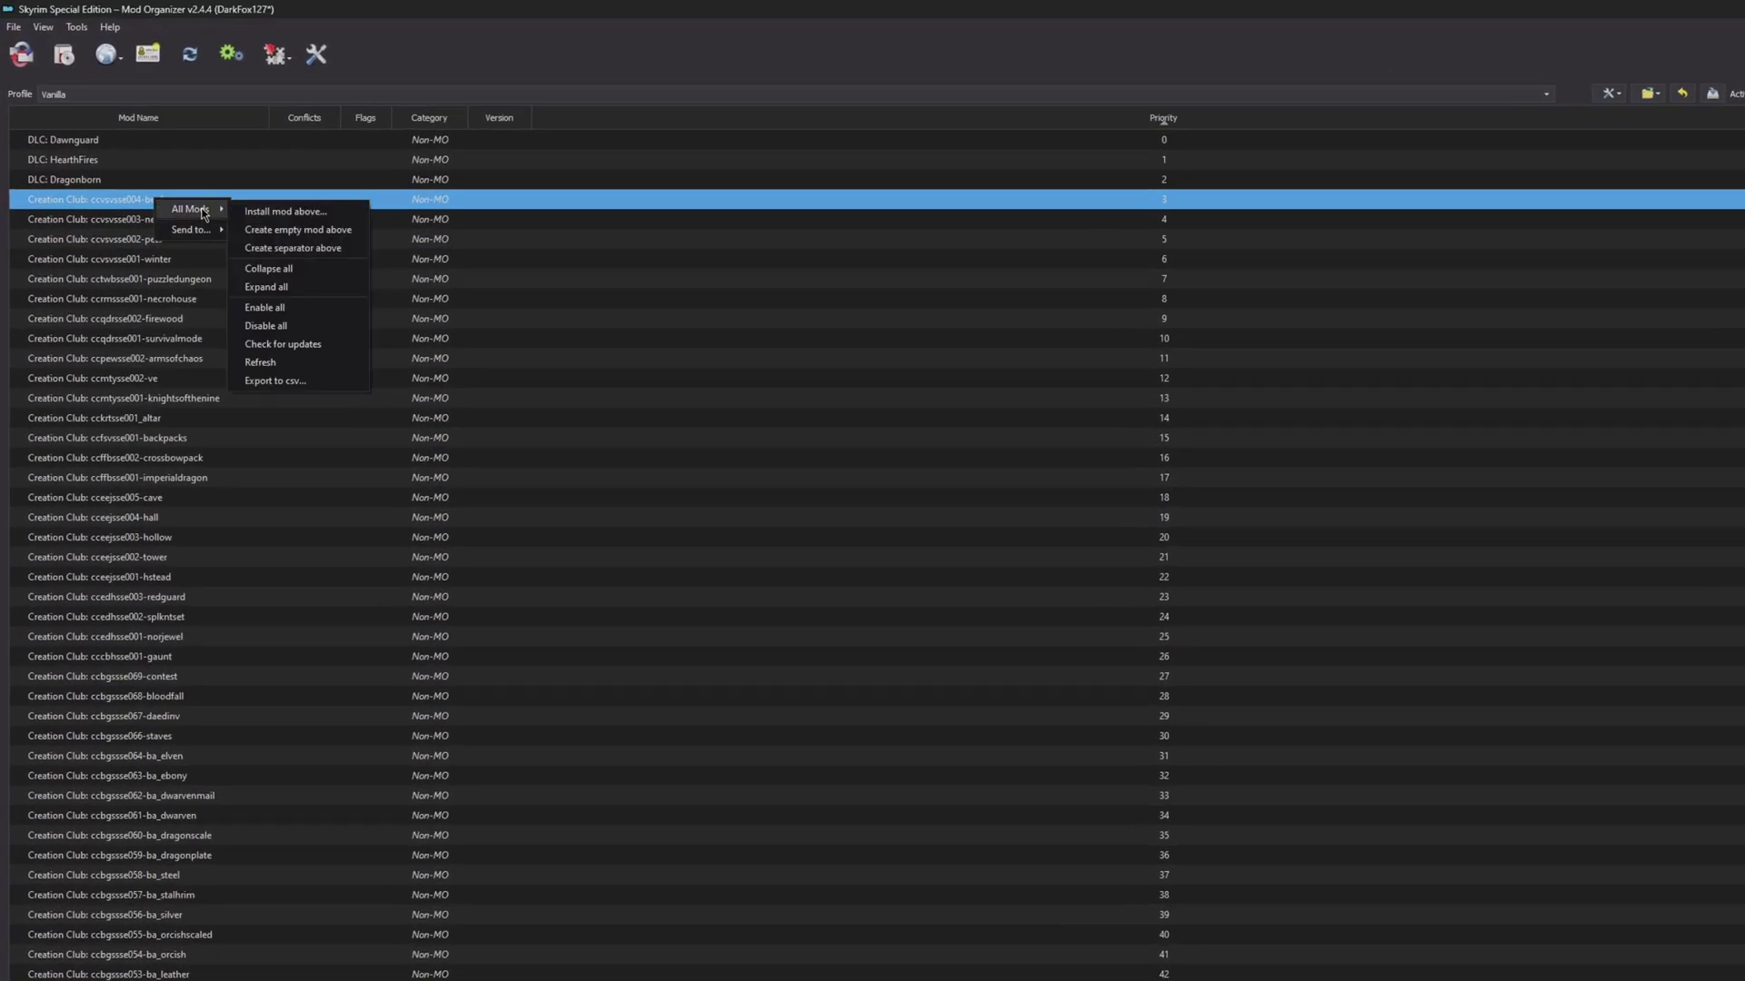
click(313, 251)
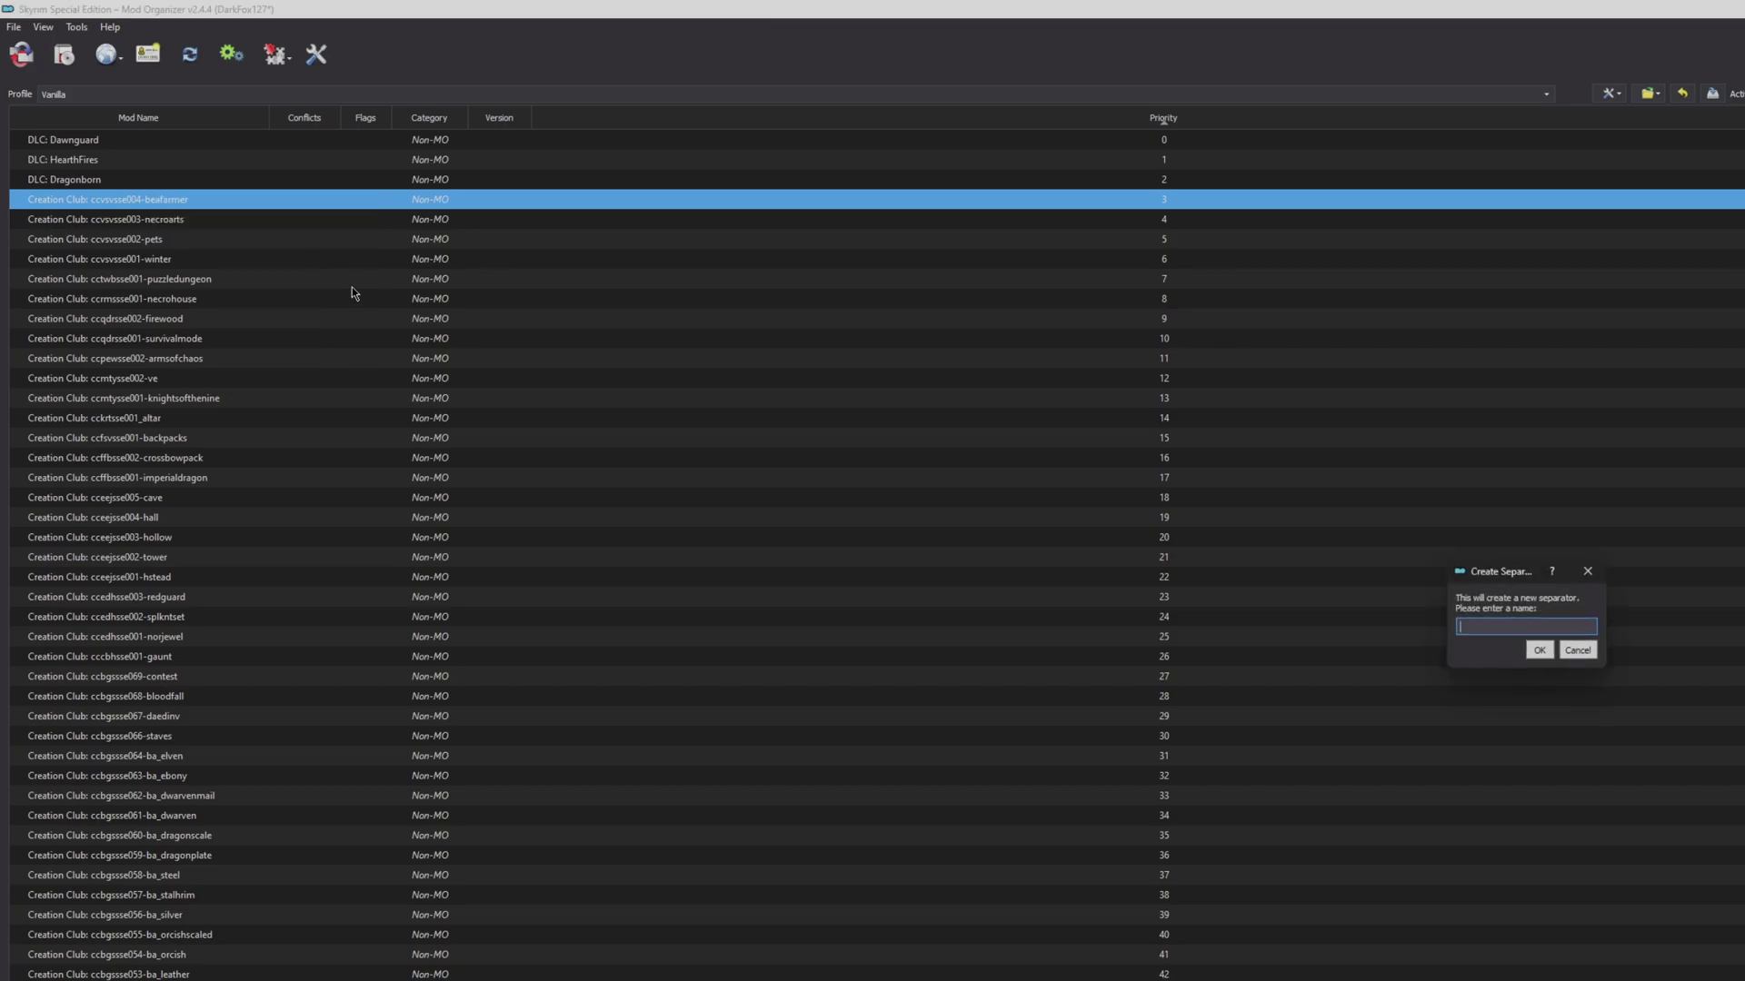
text(CC Content)
key(Return)
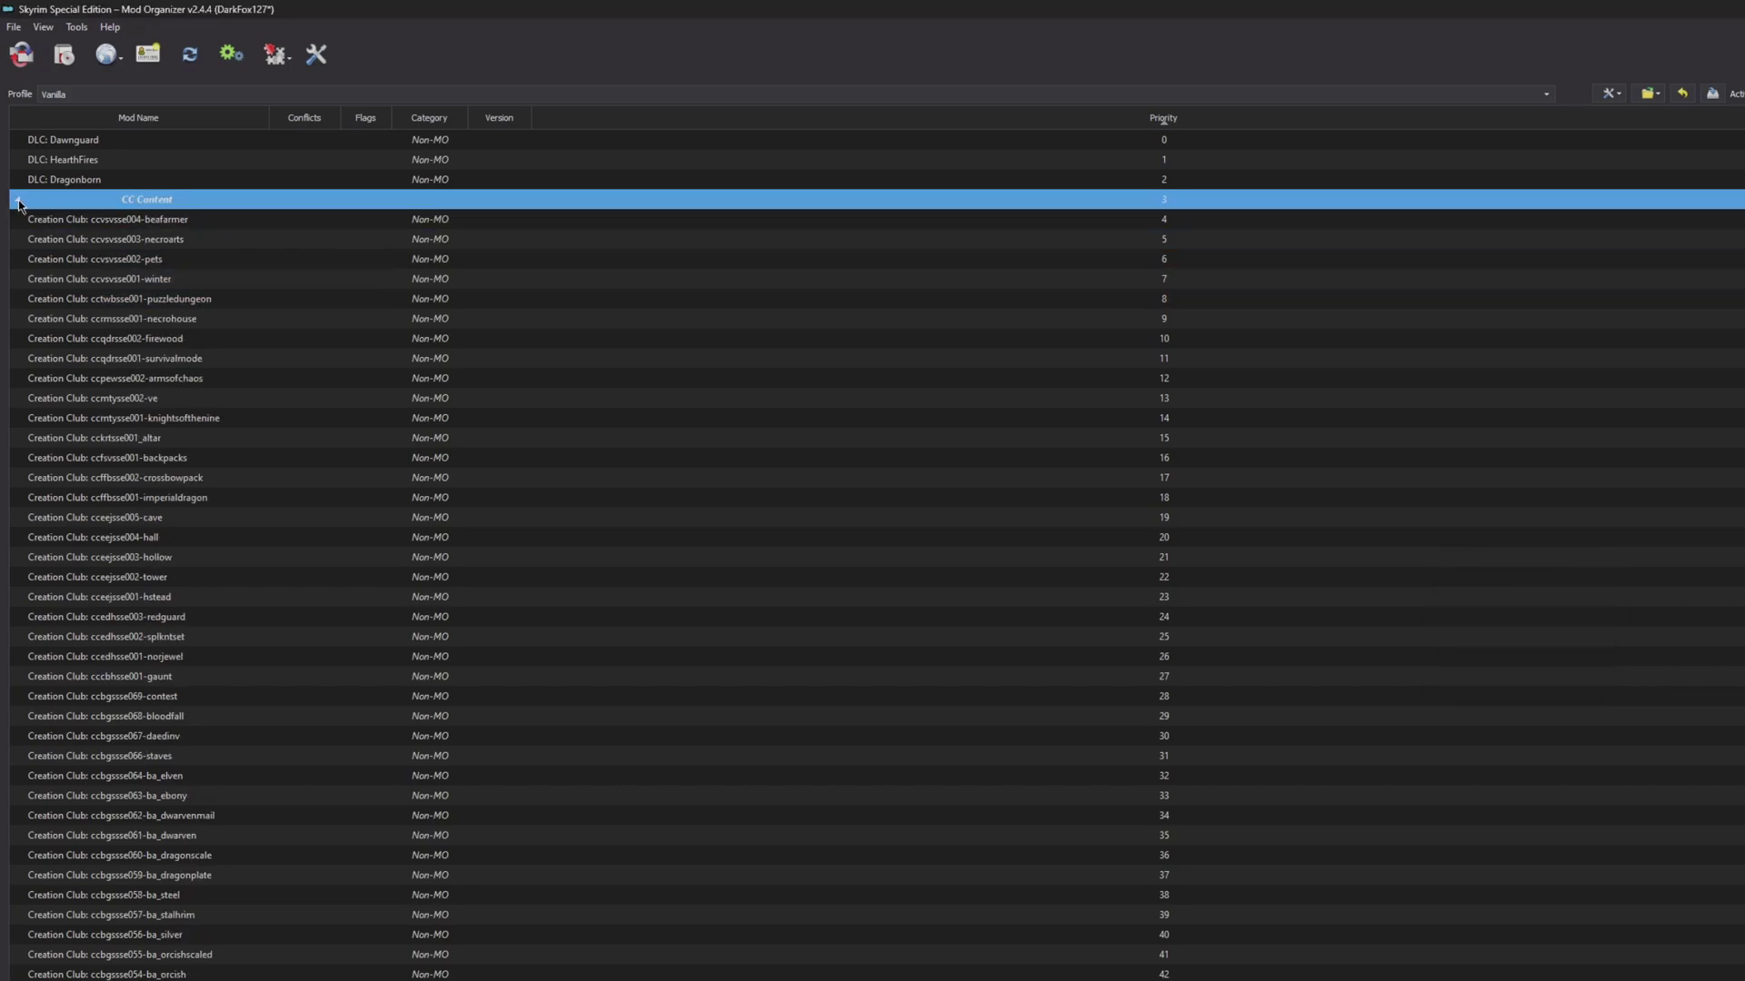
click(18, 200)
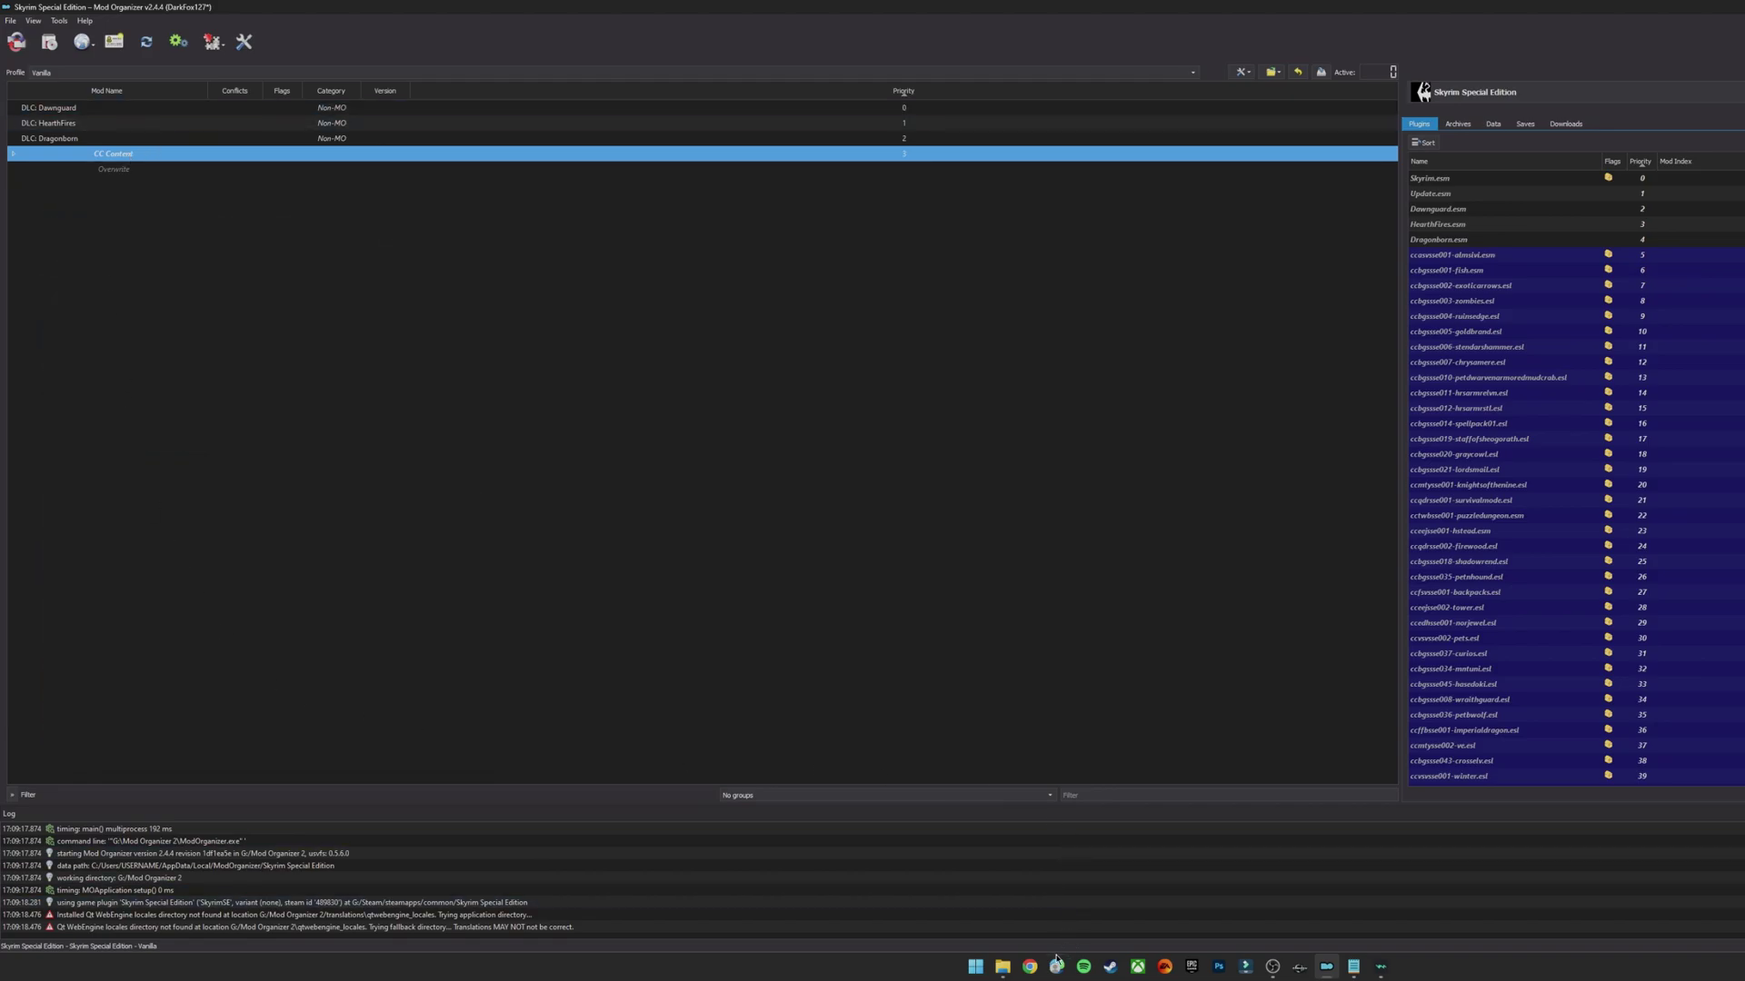
In File Explorer, select all Creation Club files beginning with "cc" in the Skyrim Special Edition Data folder and cut them
click(1002, 966)
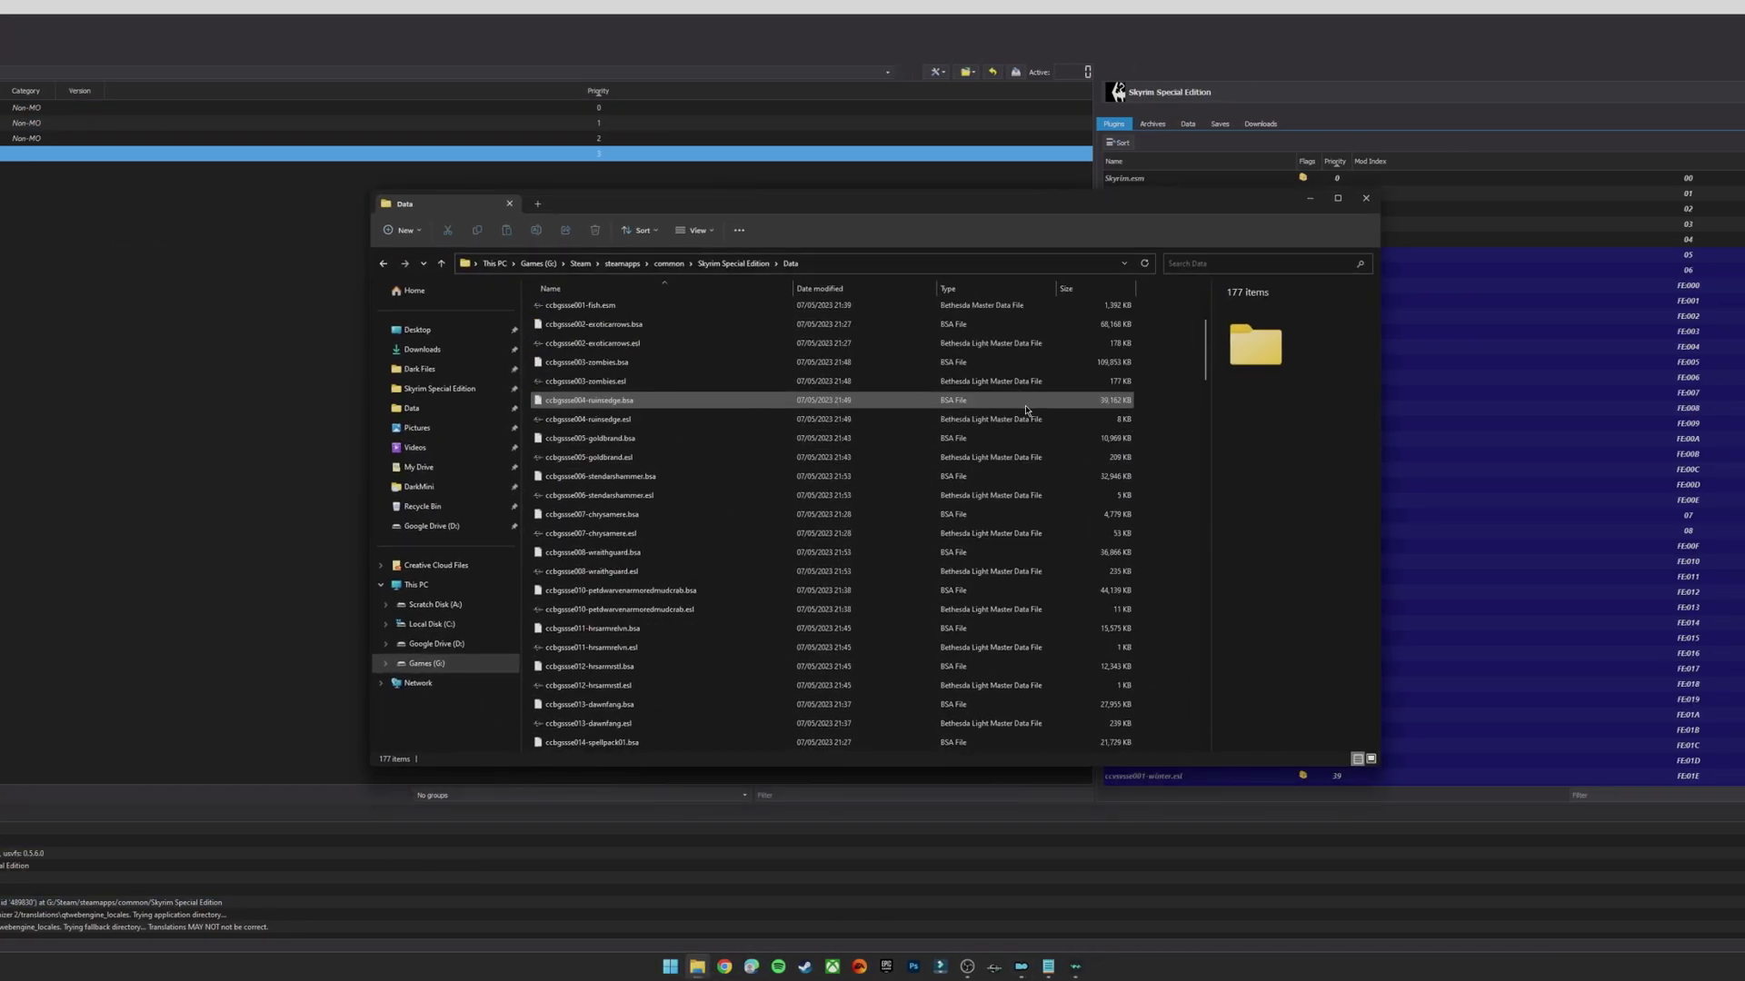
scroll(1024, 411, down, 10)
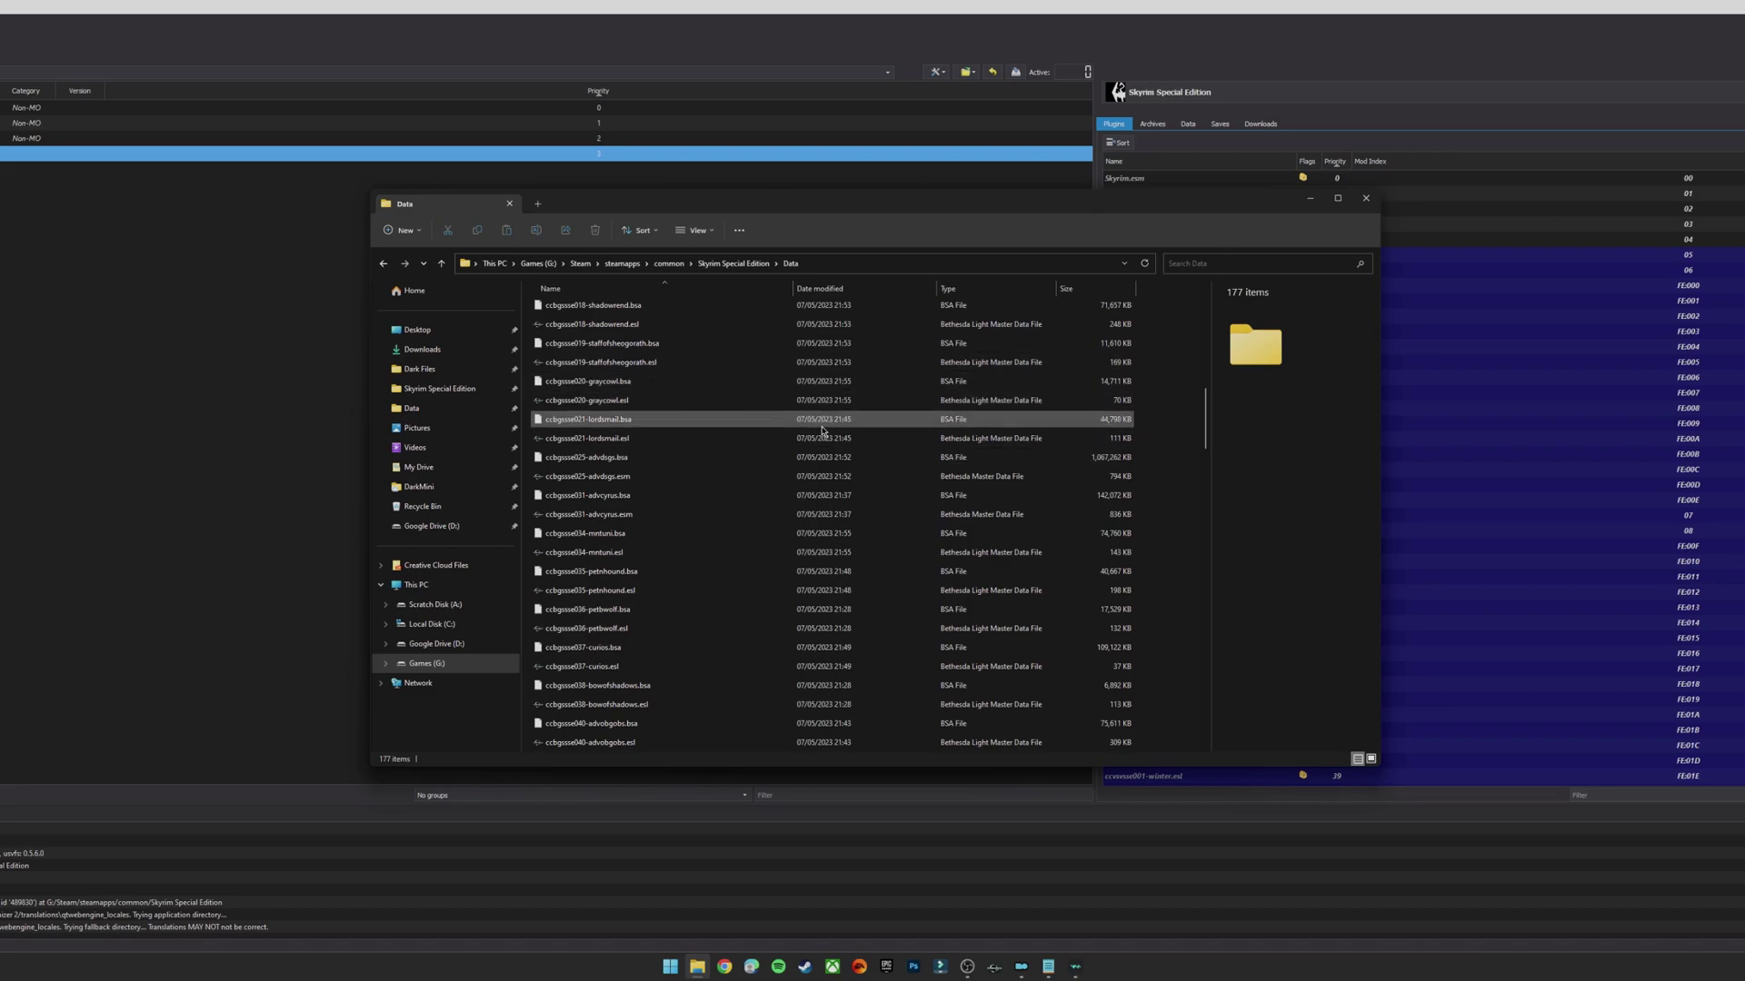
scroll(822, 431, up, 12)
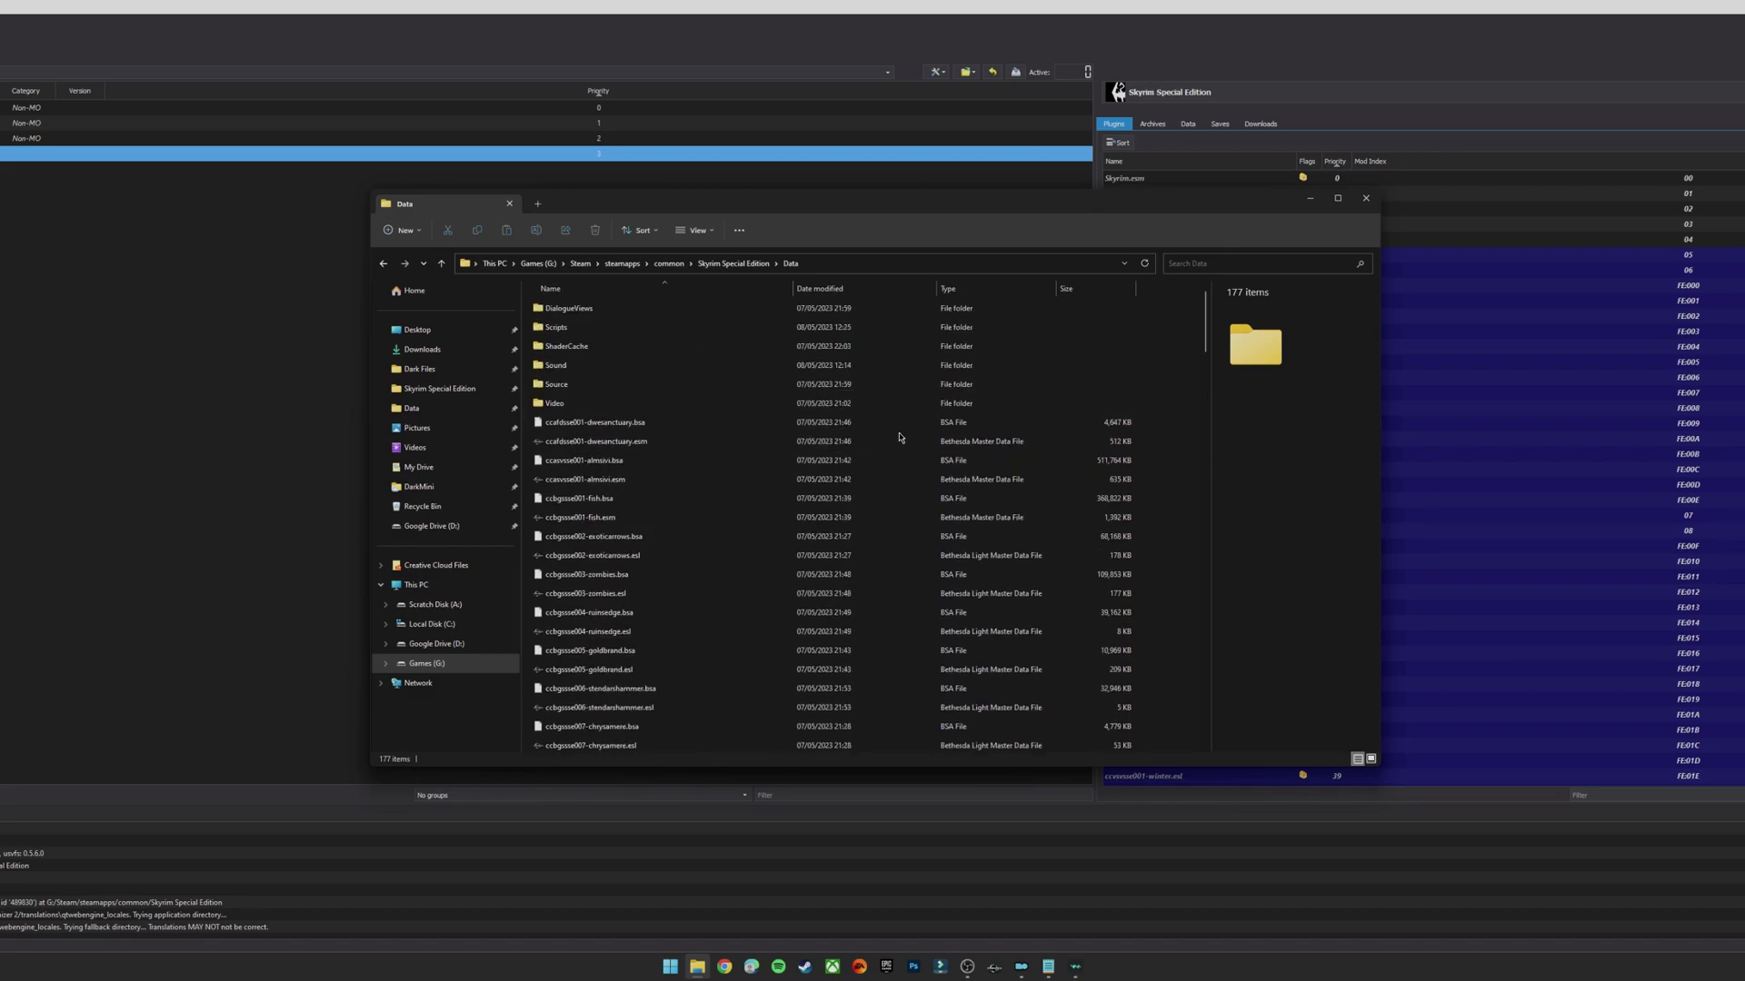
drag(1152, 423, 600, 452)
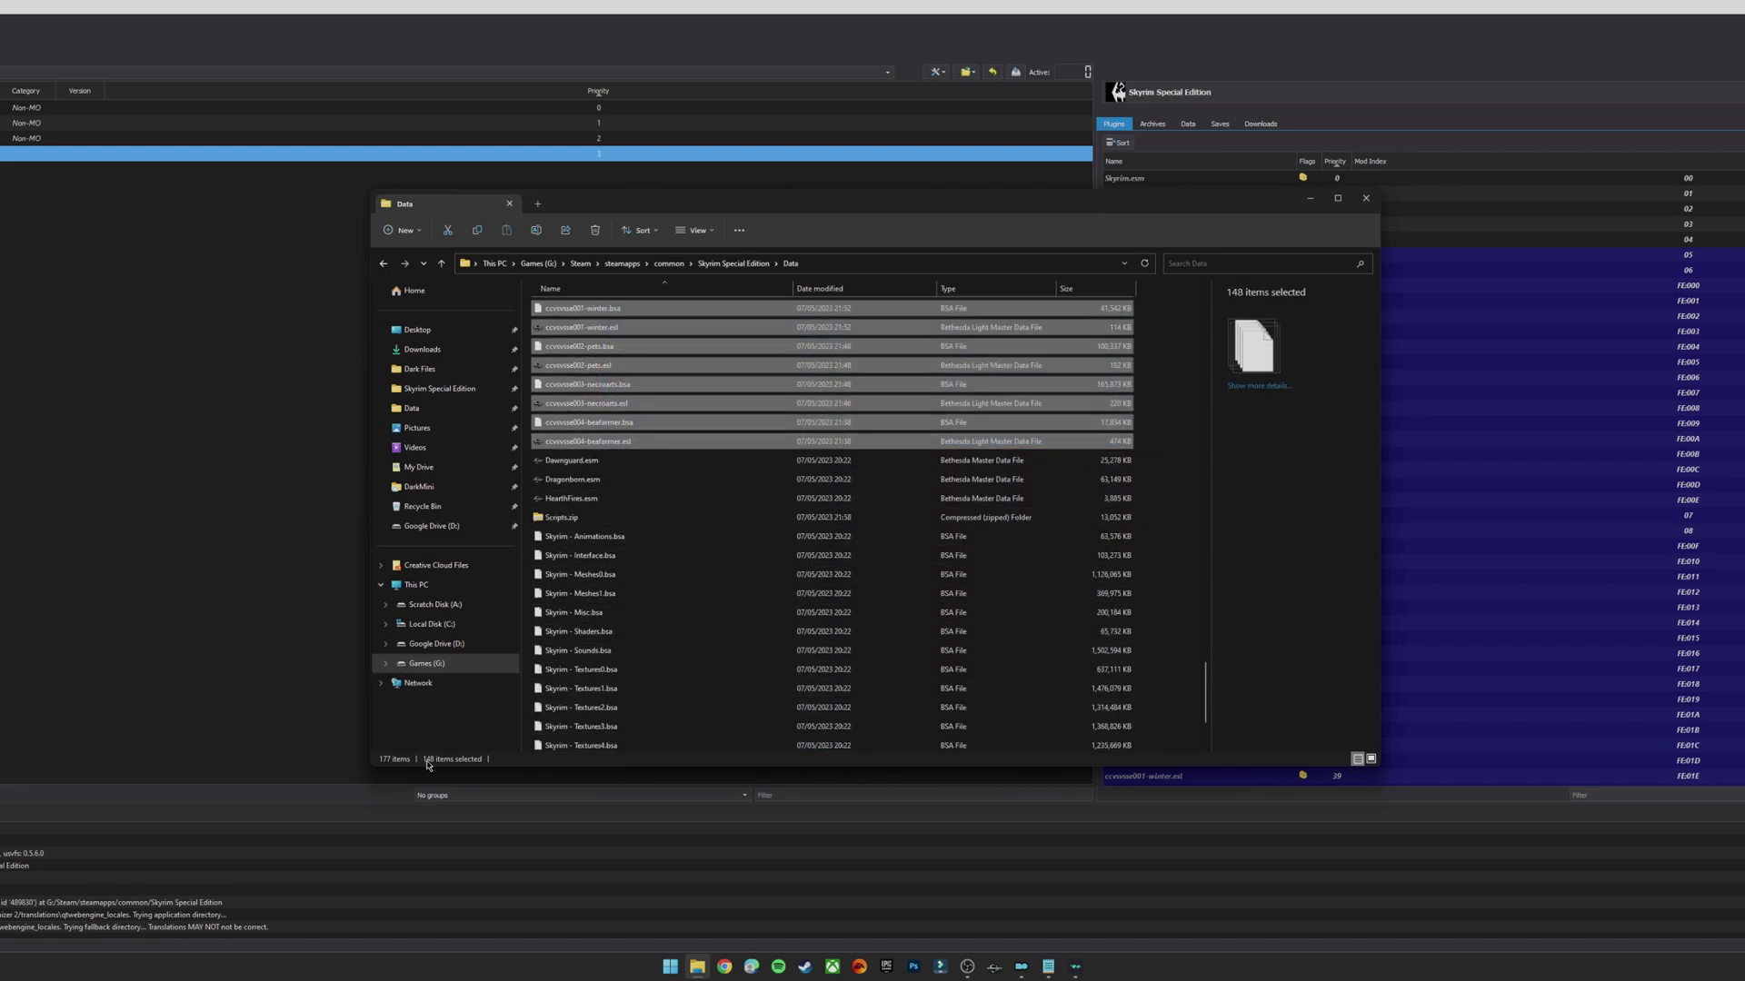
right_click(627, 425)
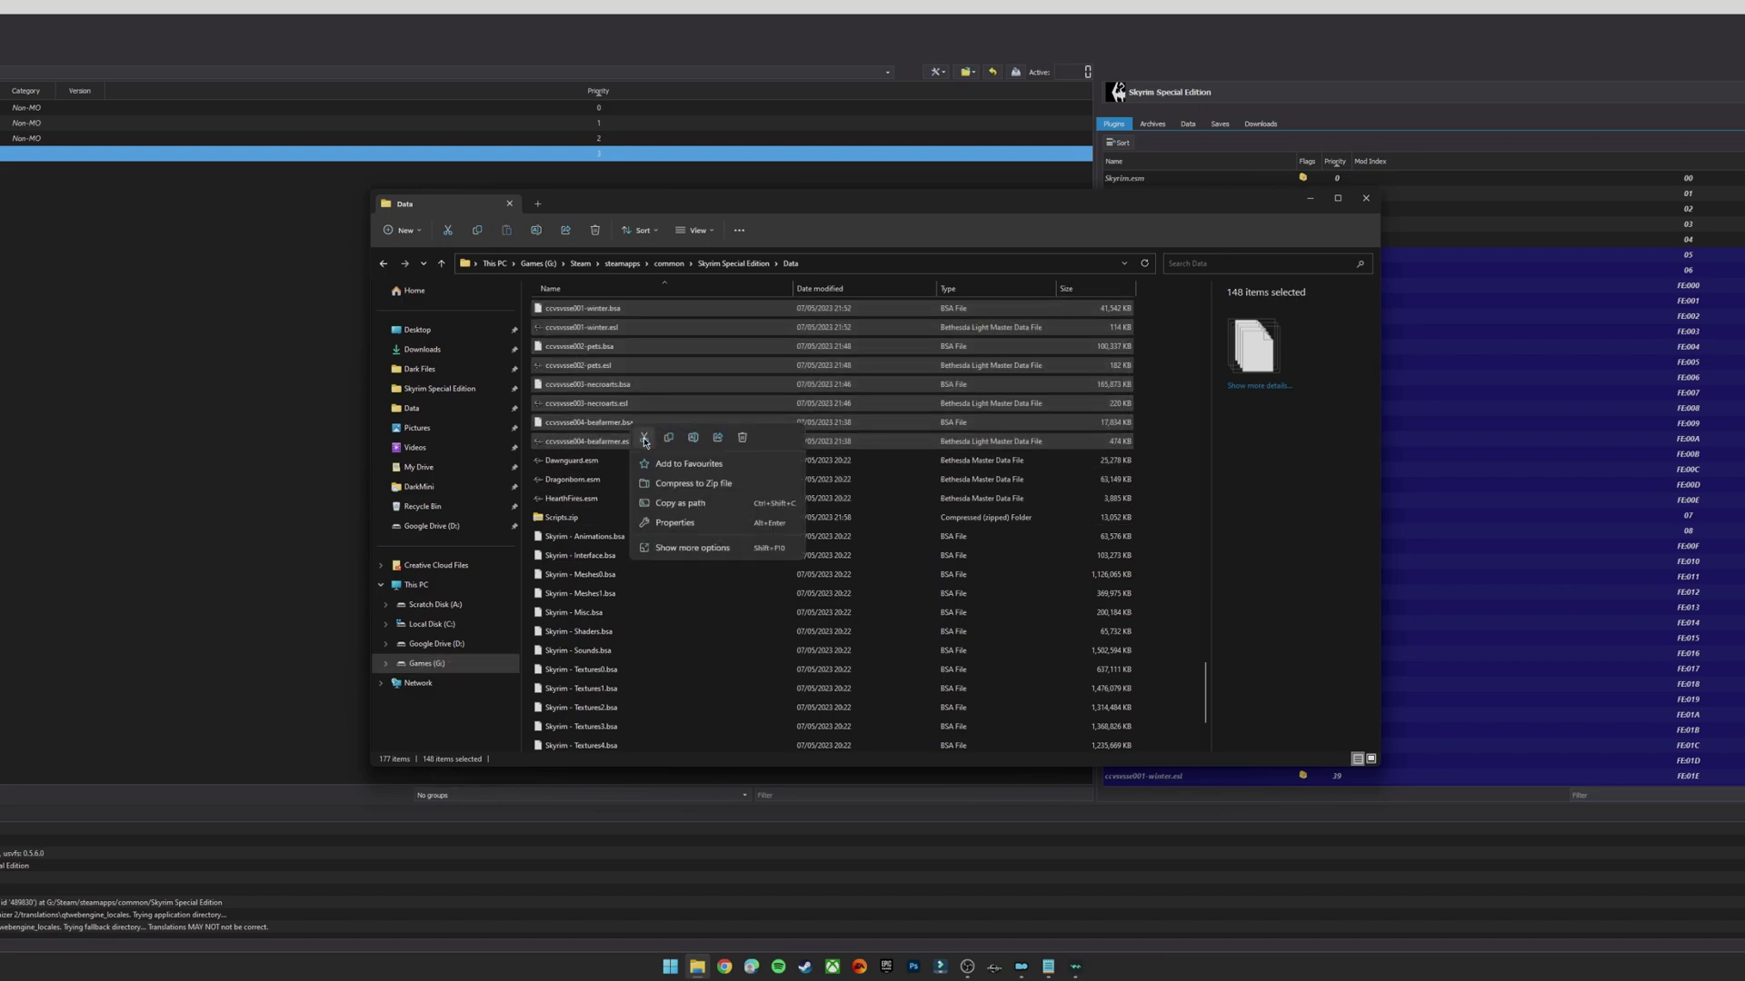
key(Escape)
Paste the cut Creation Club files into the CC Content folder inside Skyrim Special Edition
click(744, 267)
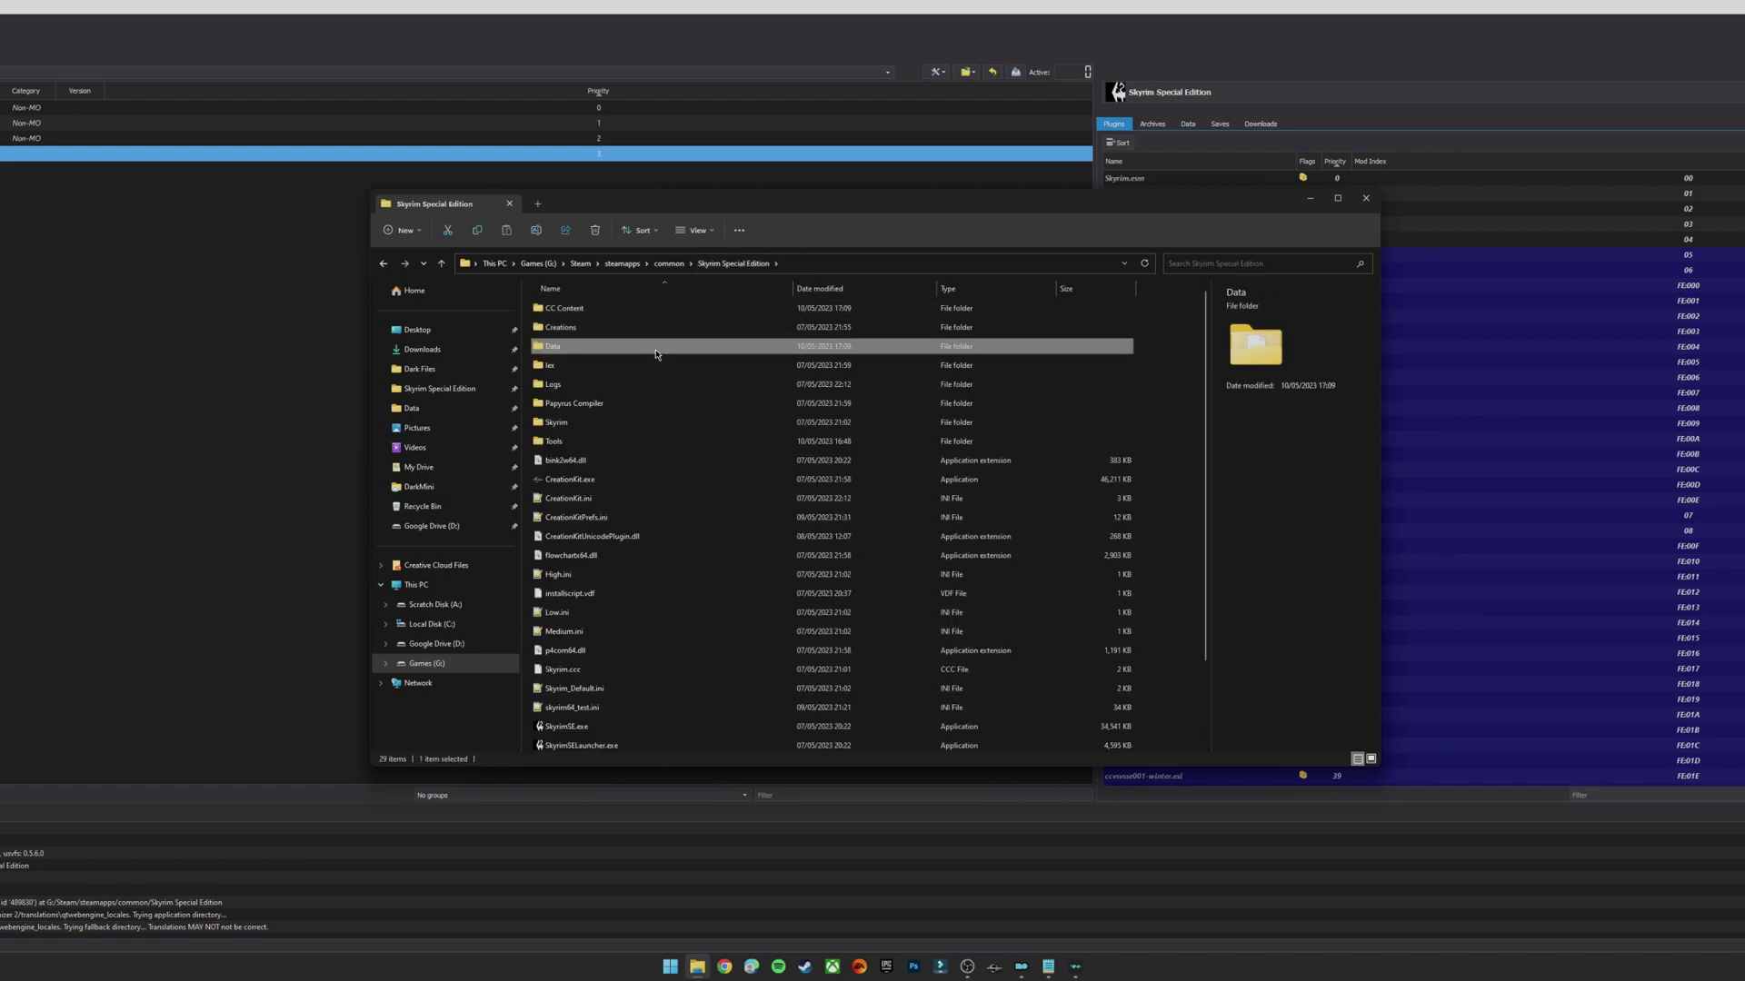
click(1170, 330)
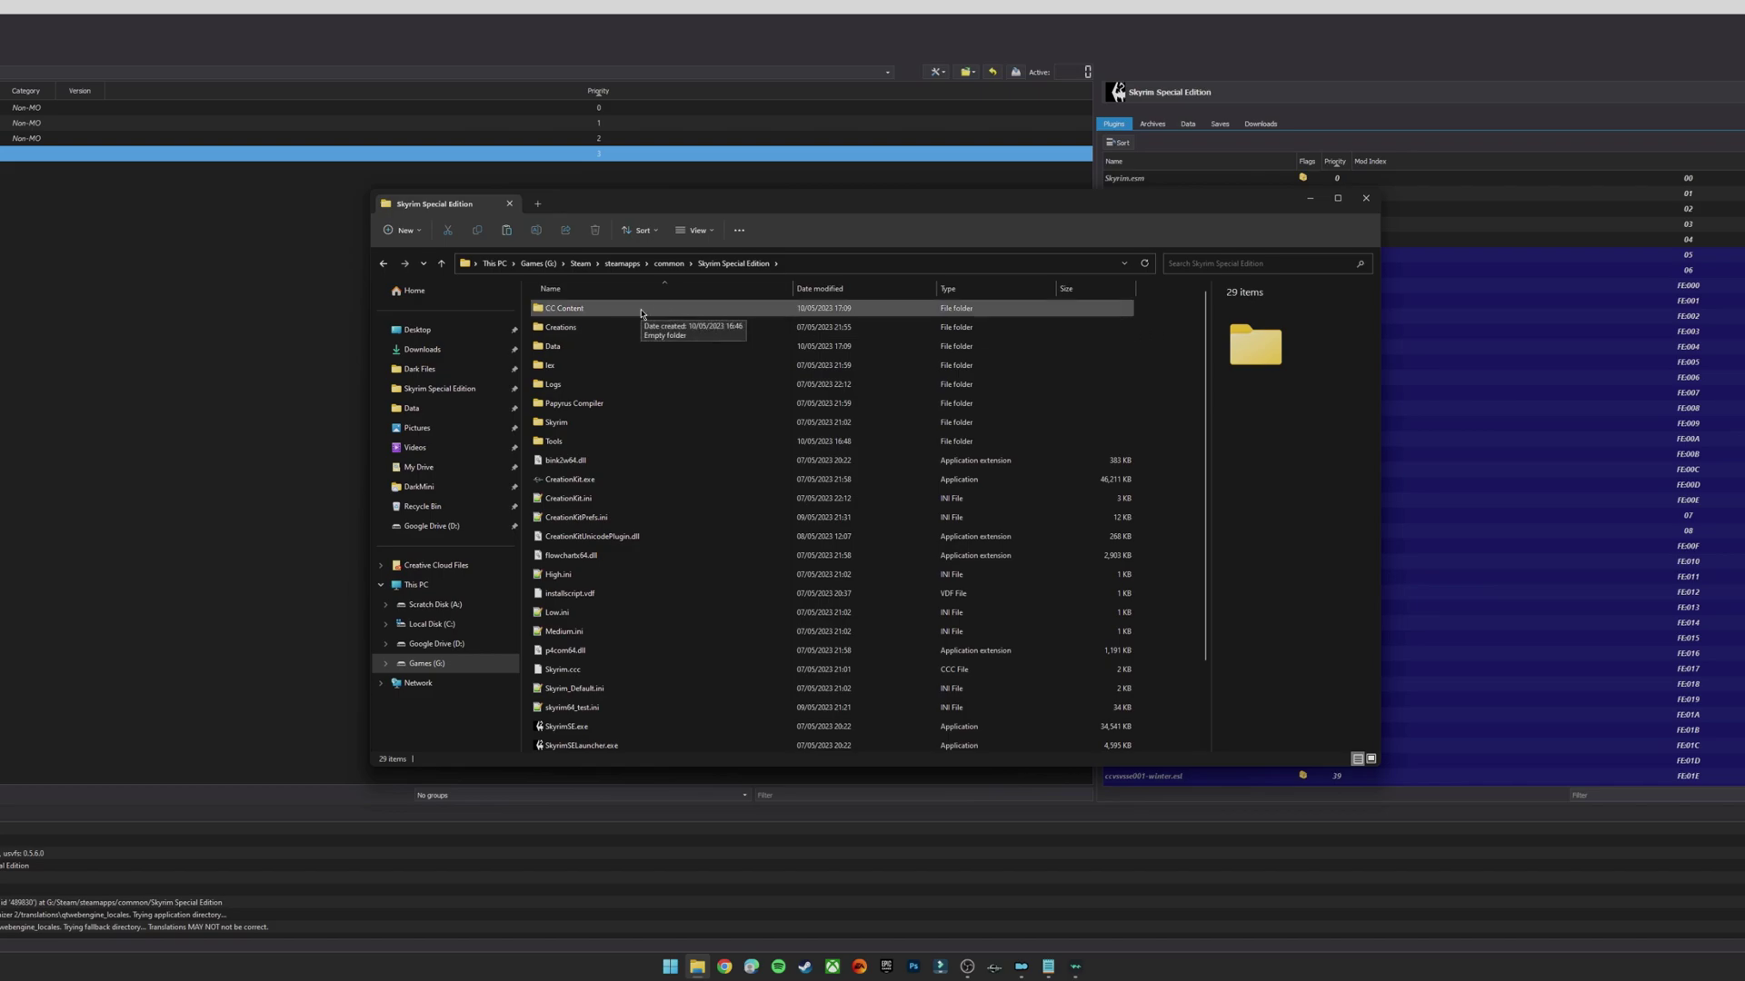
double_click(586, 307)
right_click(614, 351)
click(626, 363)
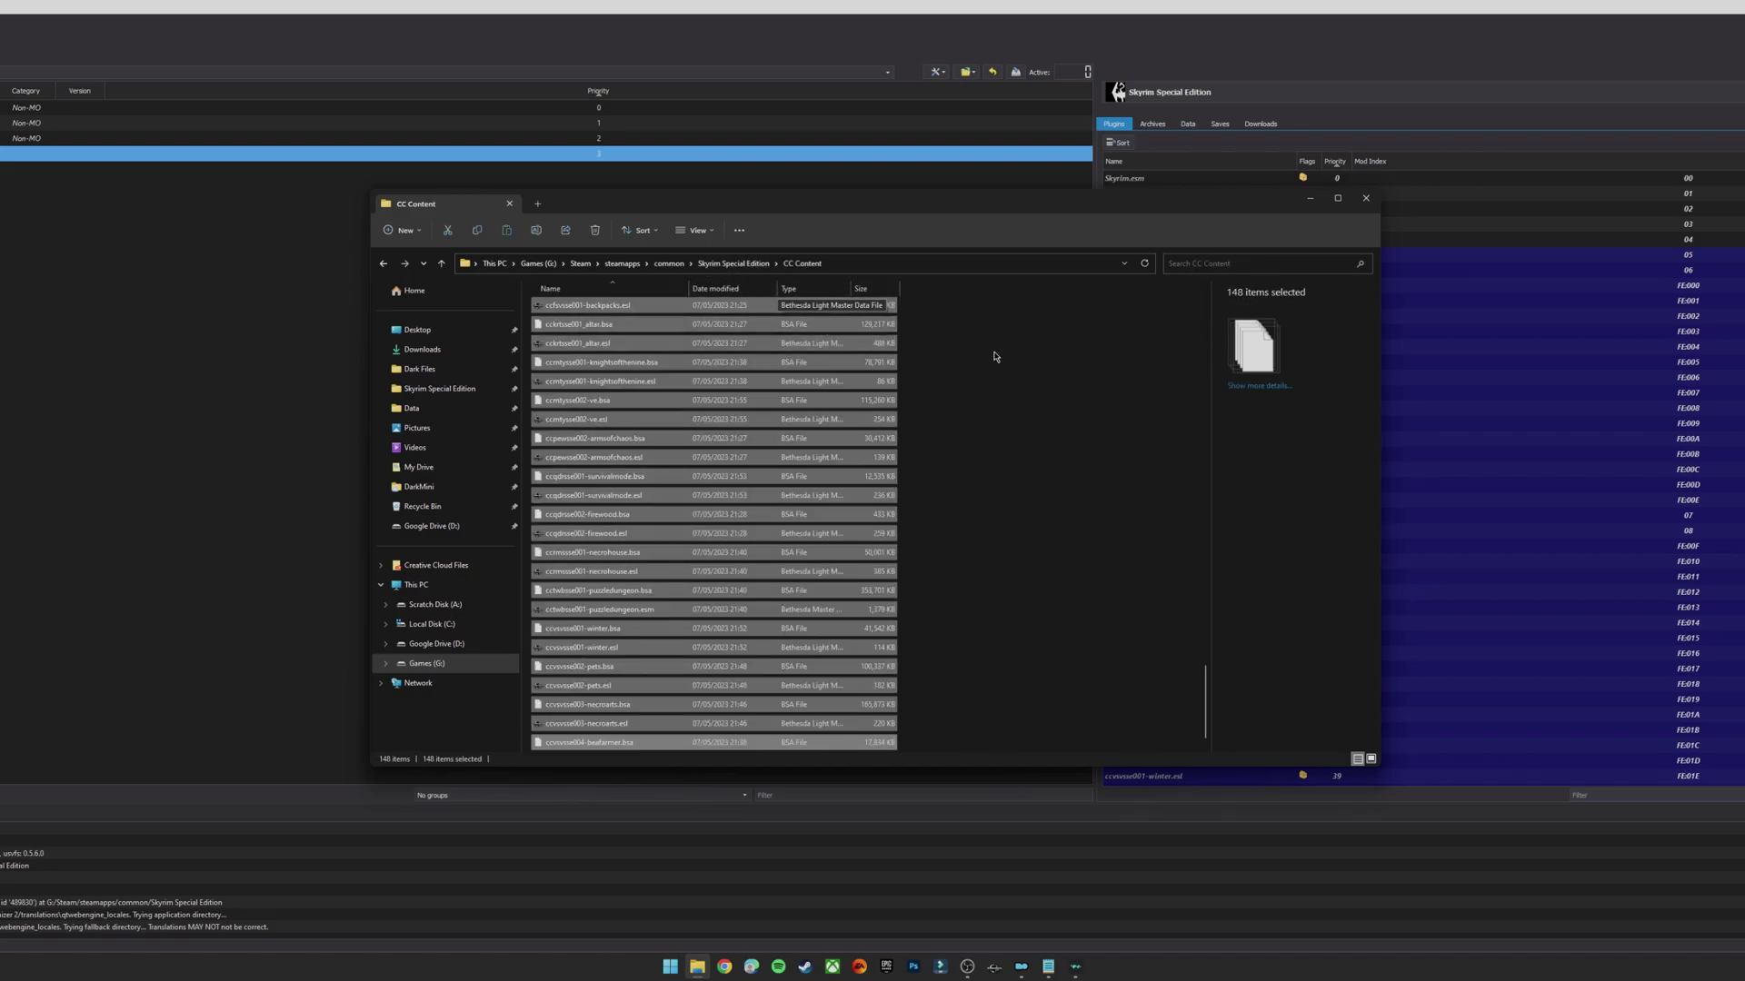
click(986, 348)
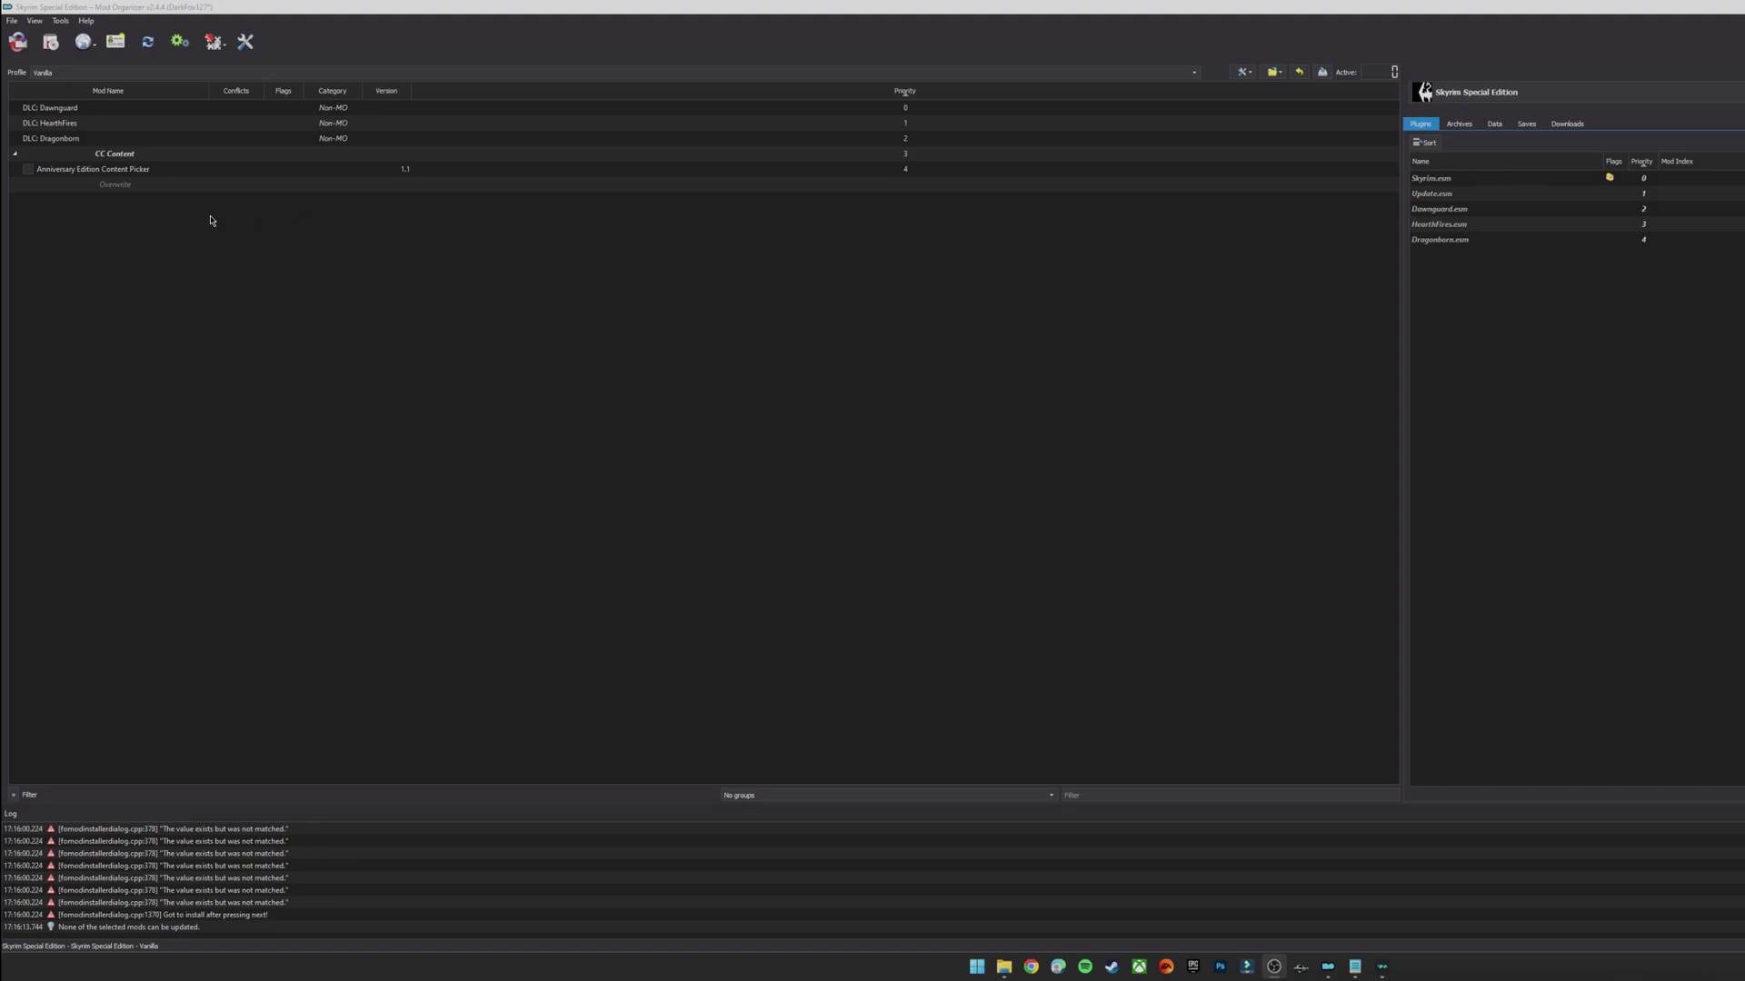
In Mod Organizer, enable the Anniversary Edition Content Picker mod and review the plugin list
click(144, 172)
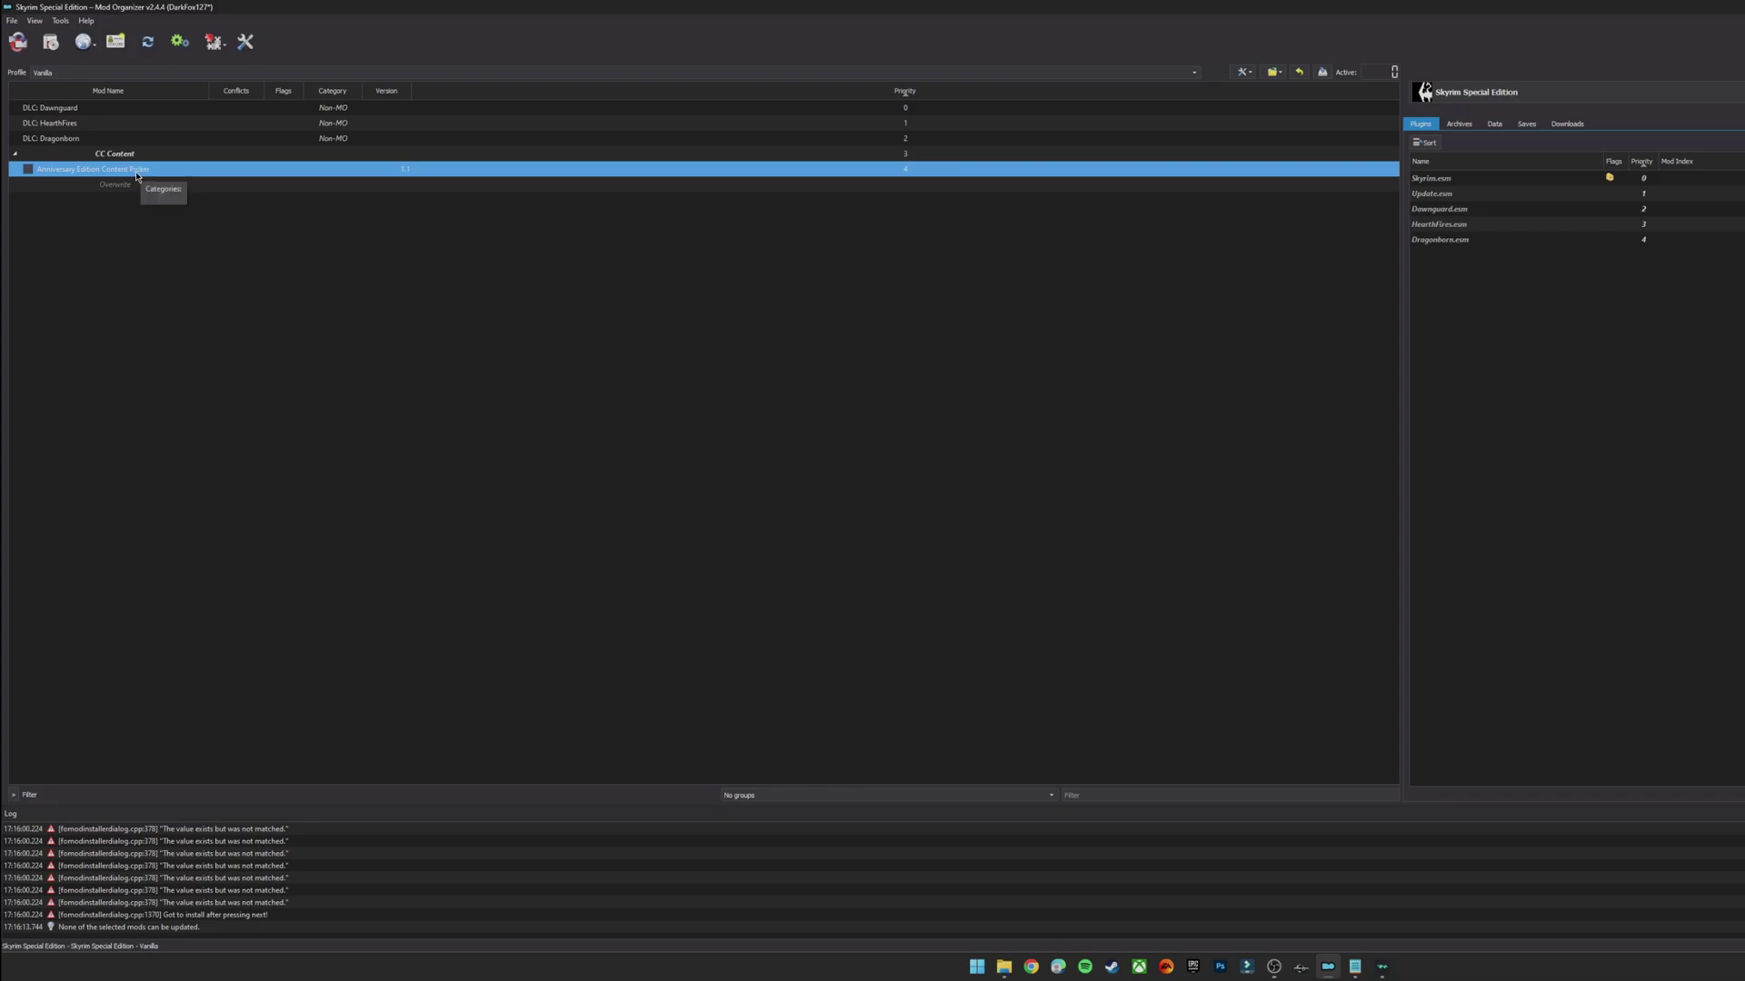
click(28, 169)
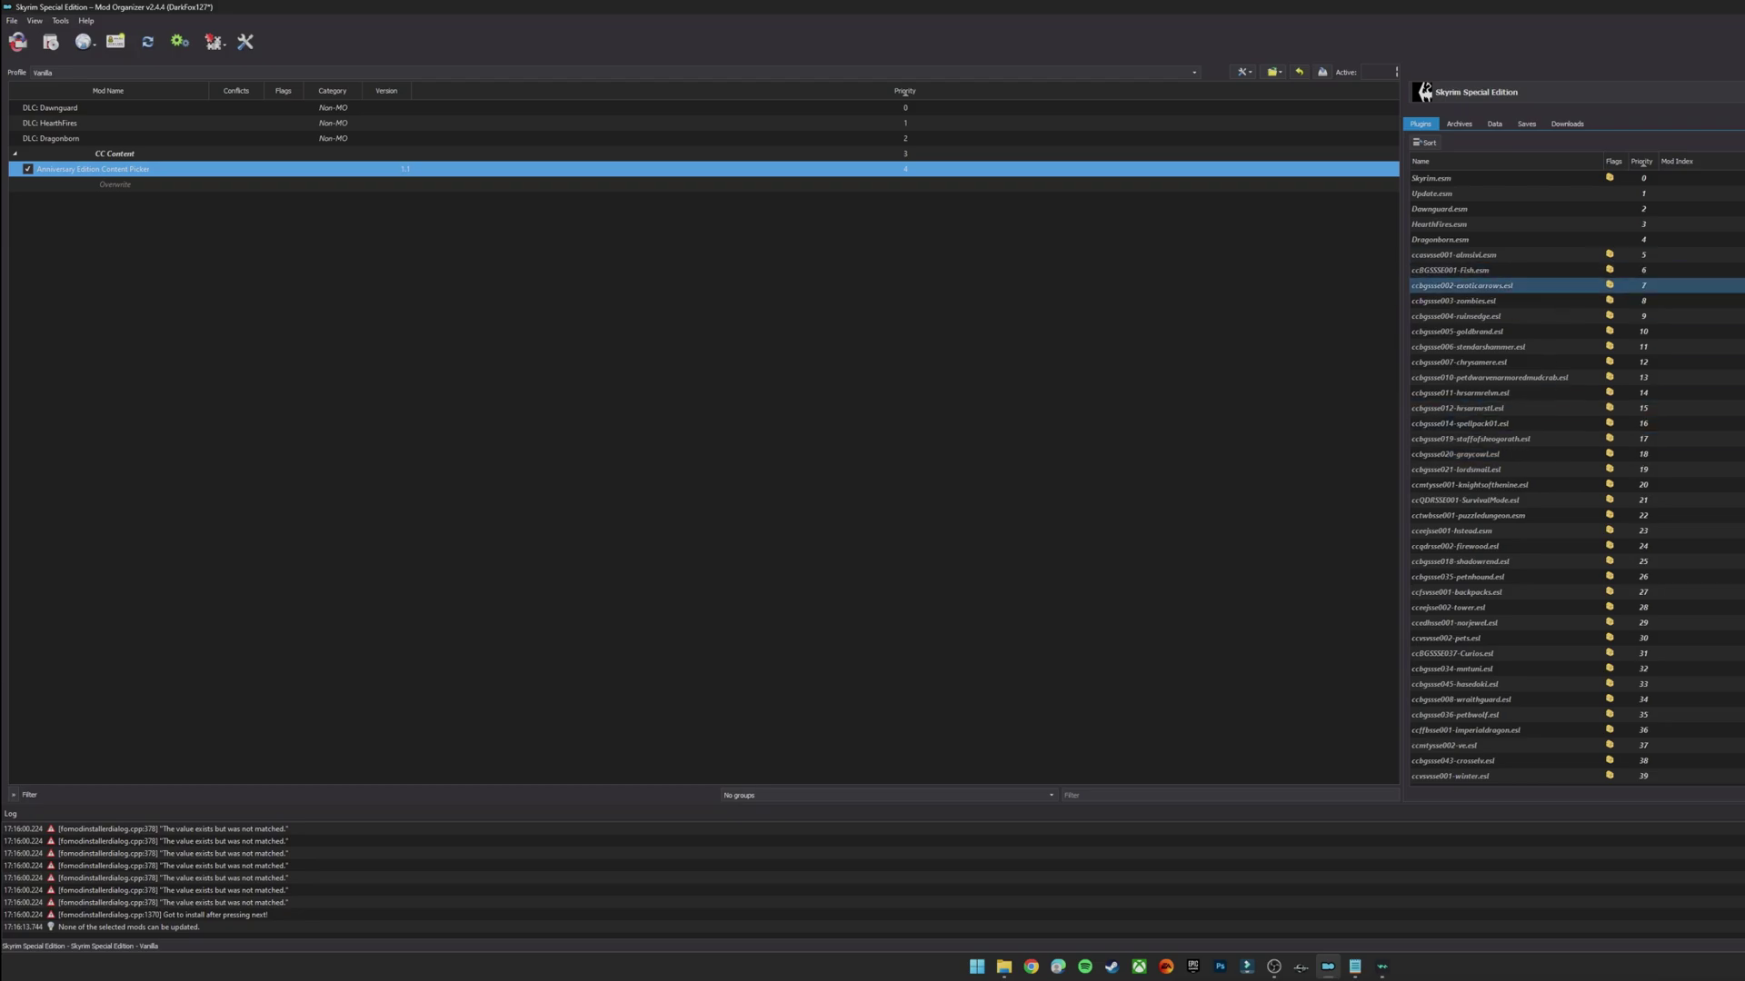
scroll(1663, 309, down, 13)
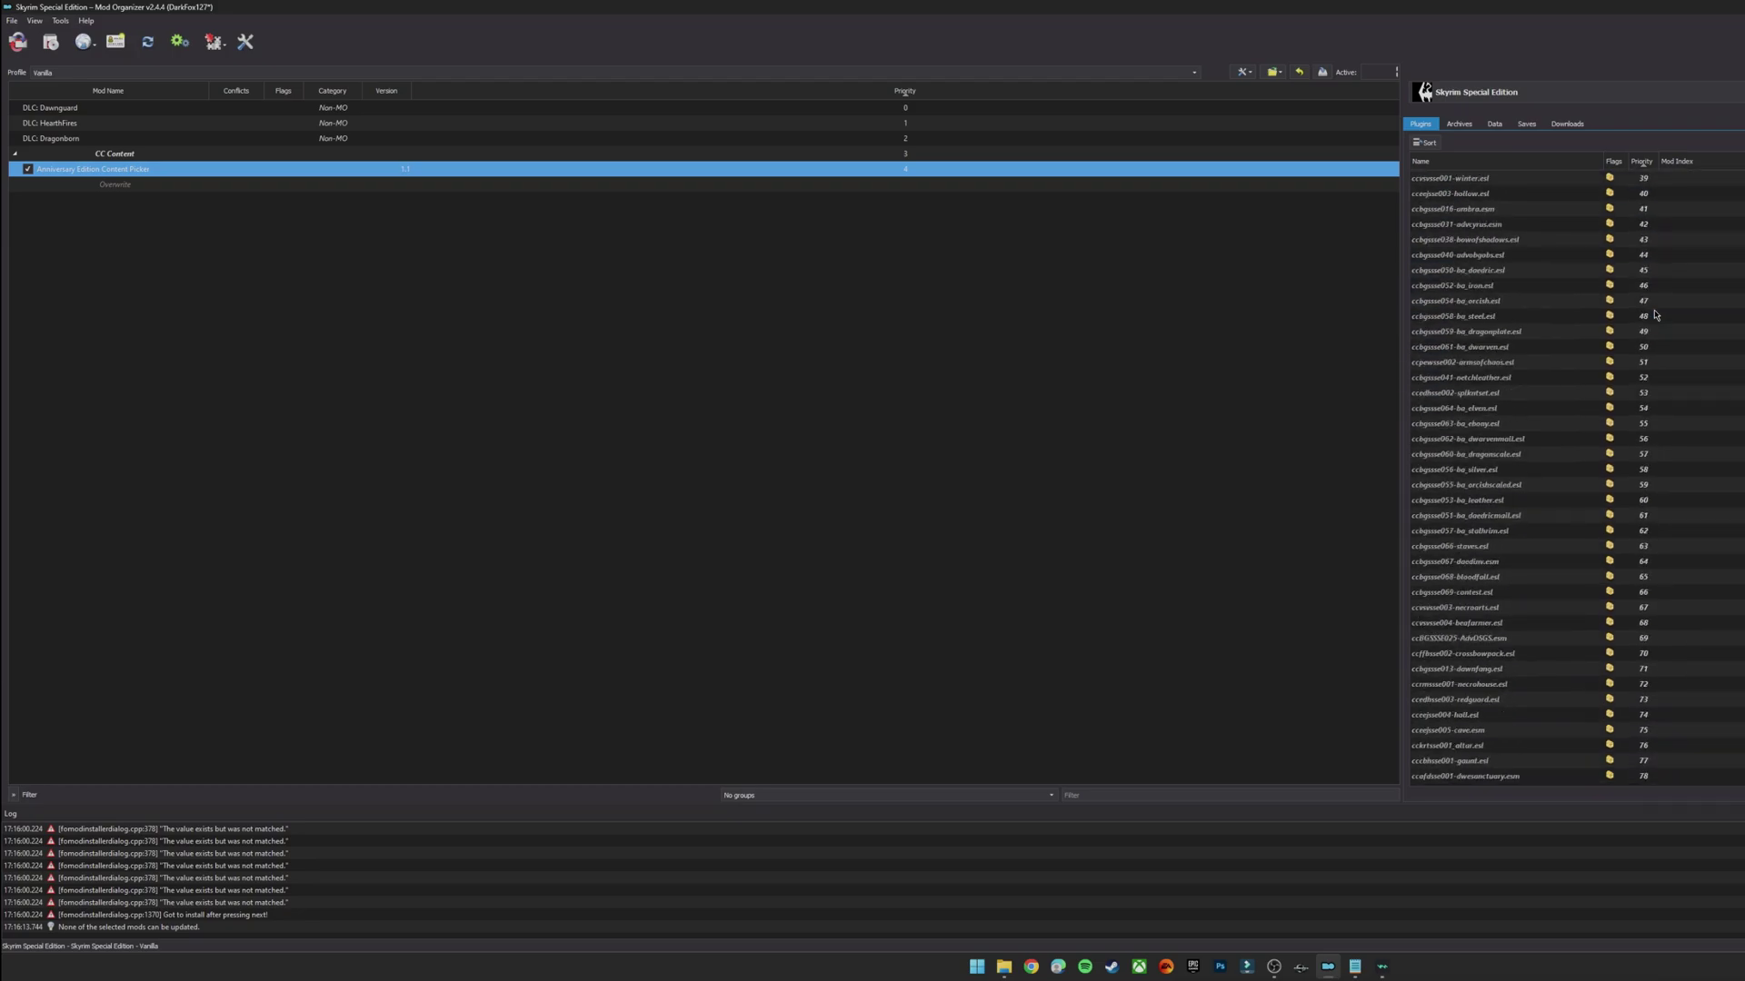
scroll(1656, 316, up, 13)
Open the list of configured executables for editing
click(714, 329)
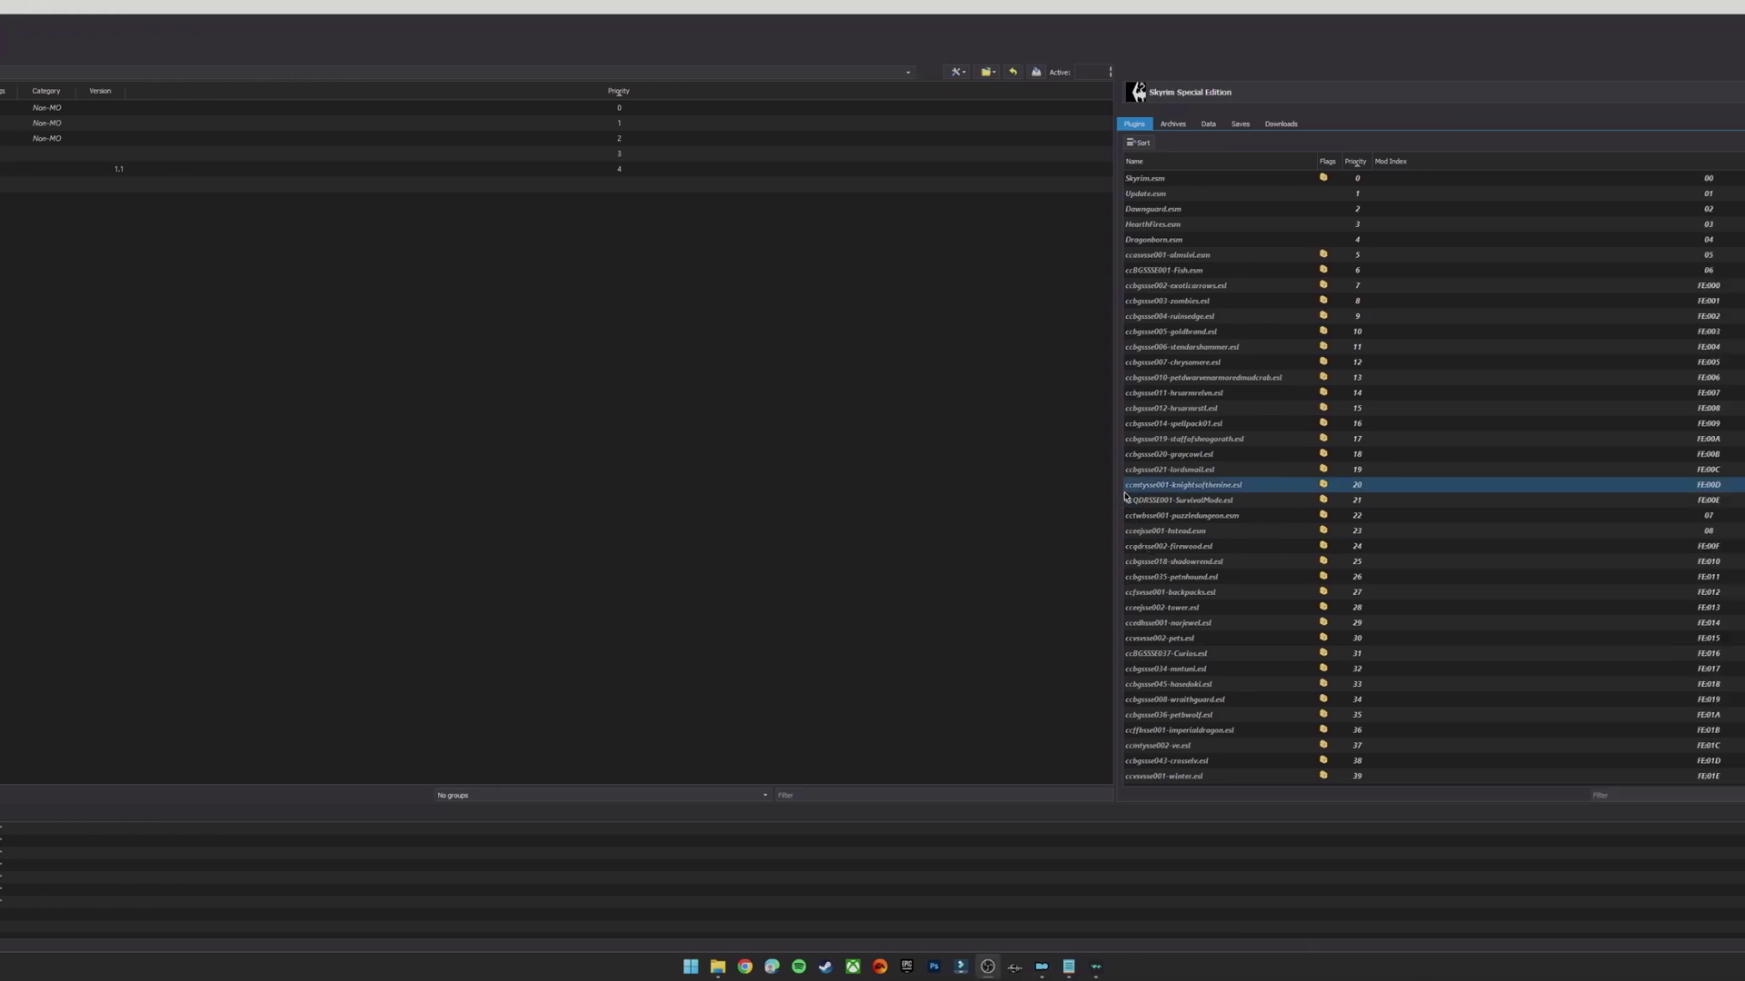
click(1202, 96)
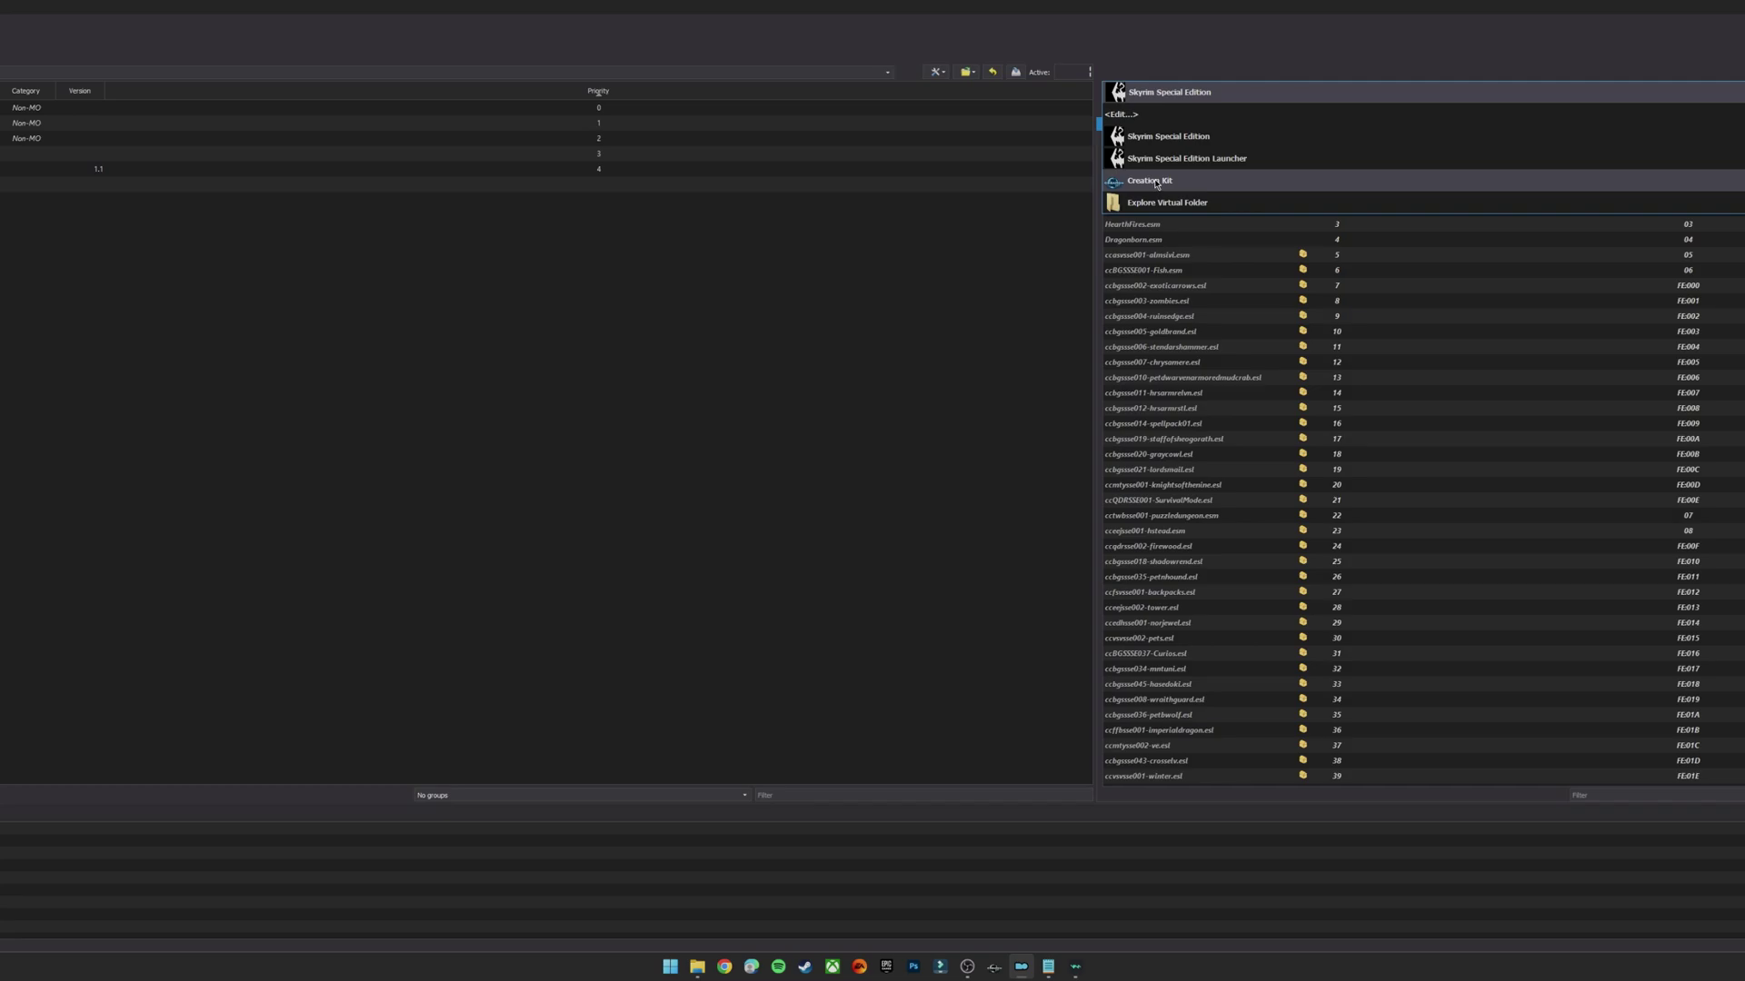
click(1121, 113)
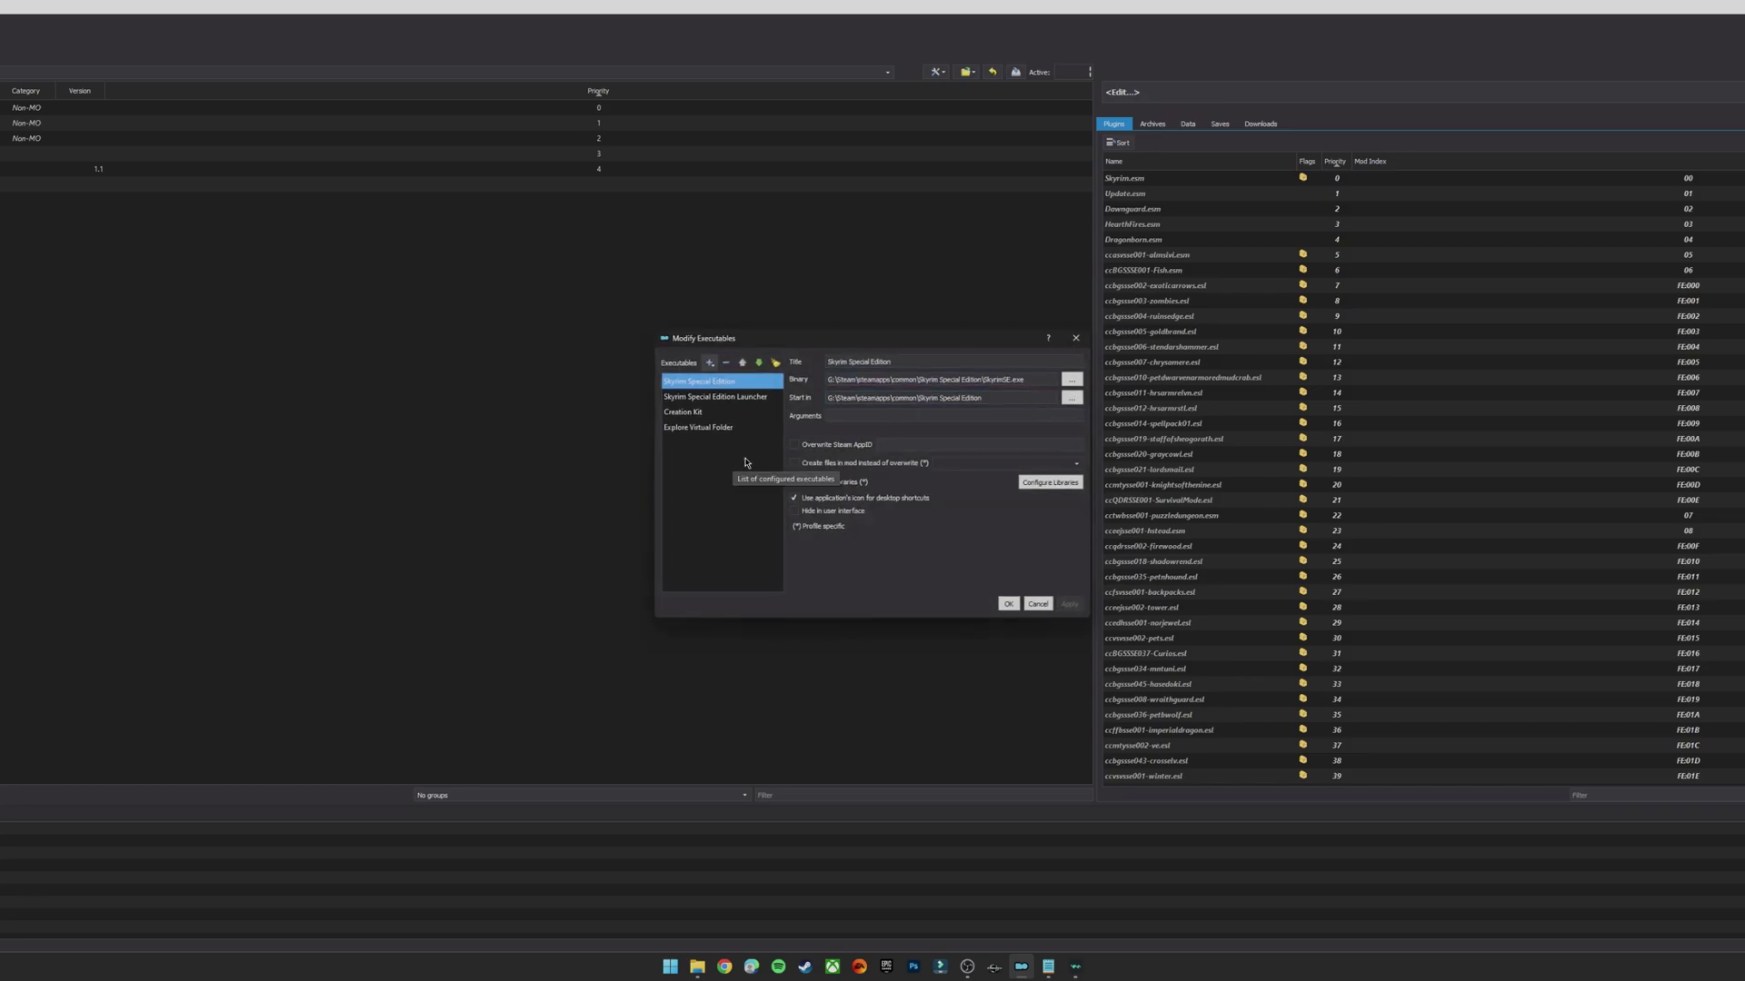
In File Explorer, look up the SSEEdit folder inside the Skyrim Special Edition Tools folder
click(697, 966)
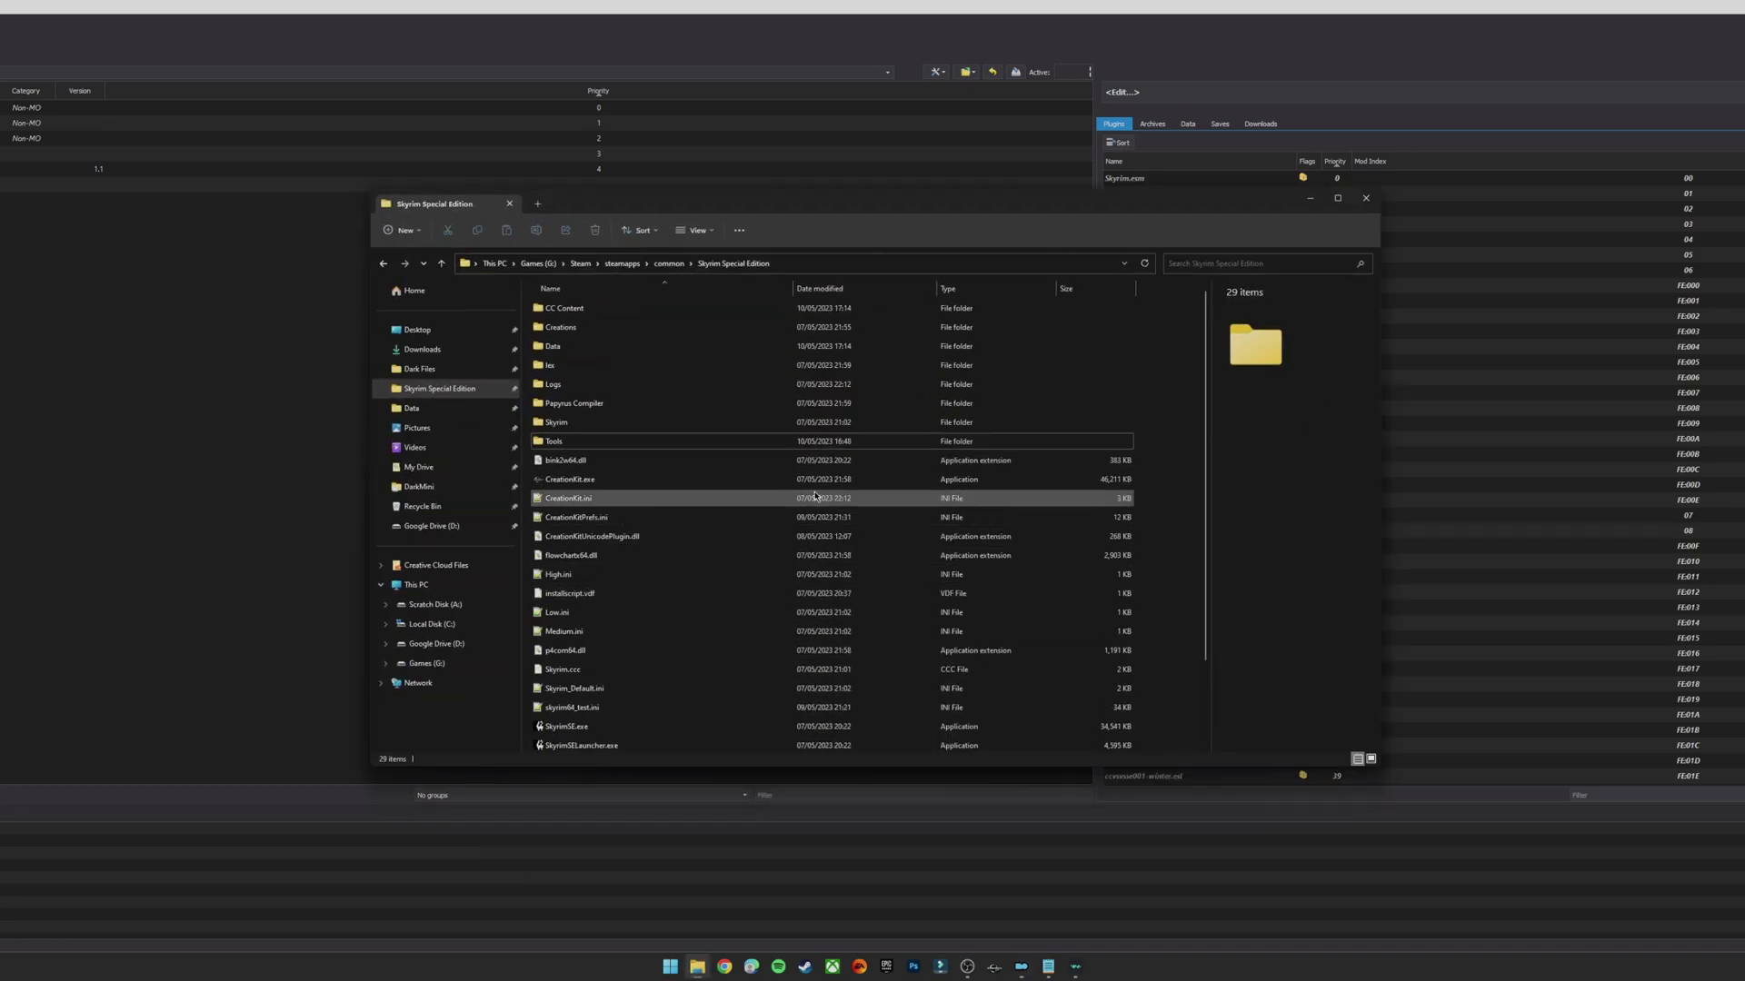
click(643, 446)
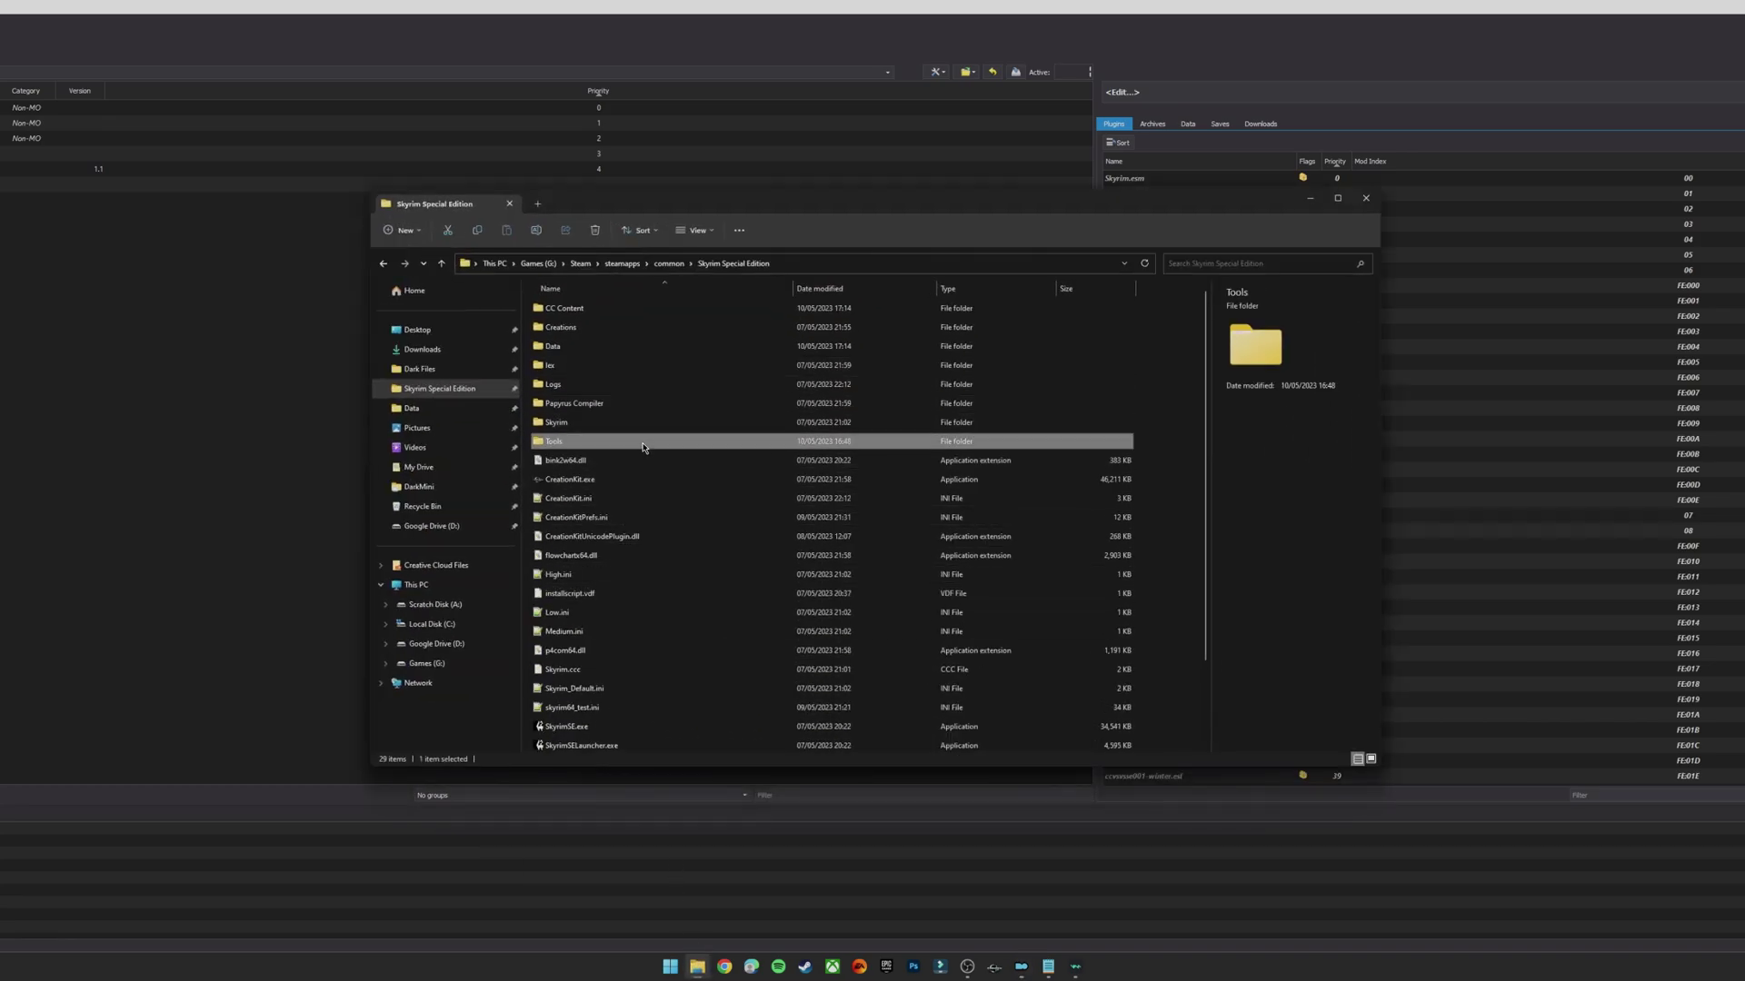
double_click(579, 446)
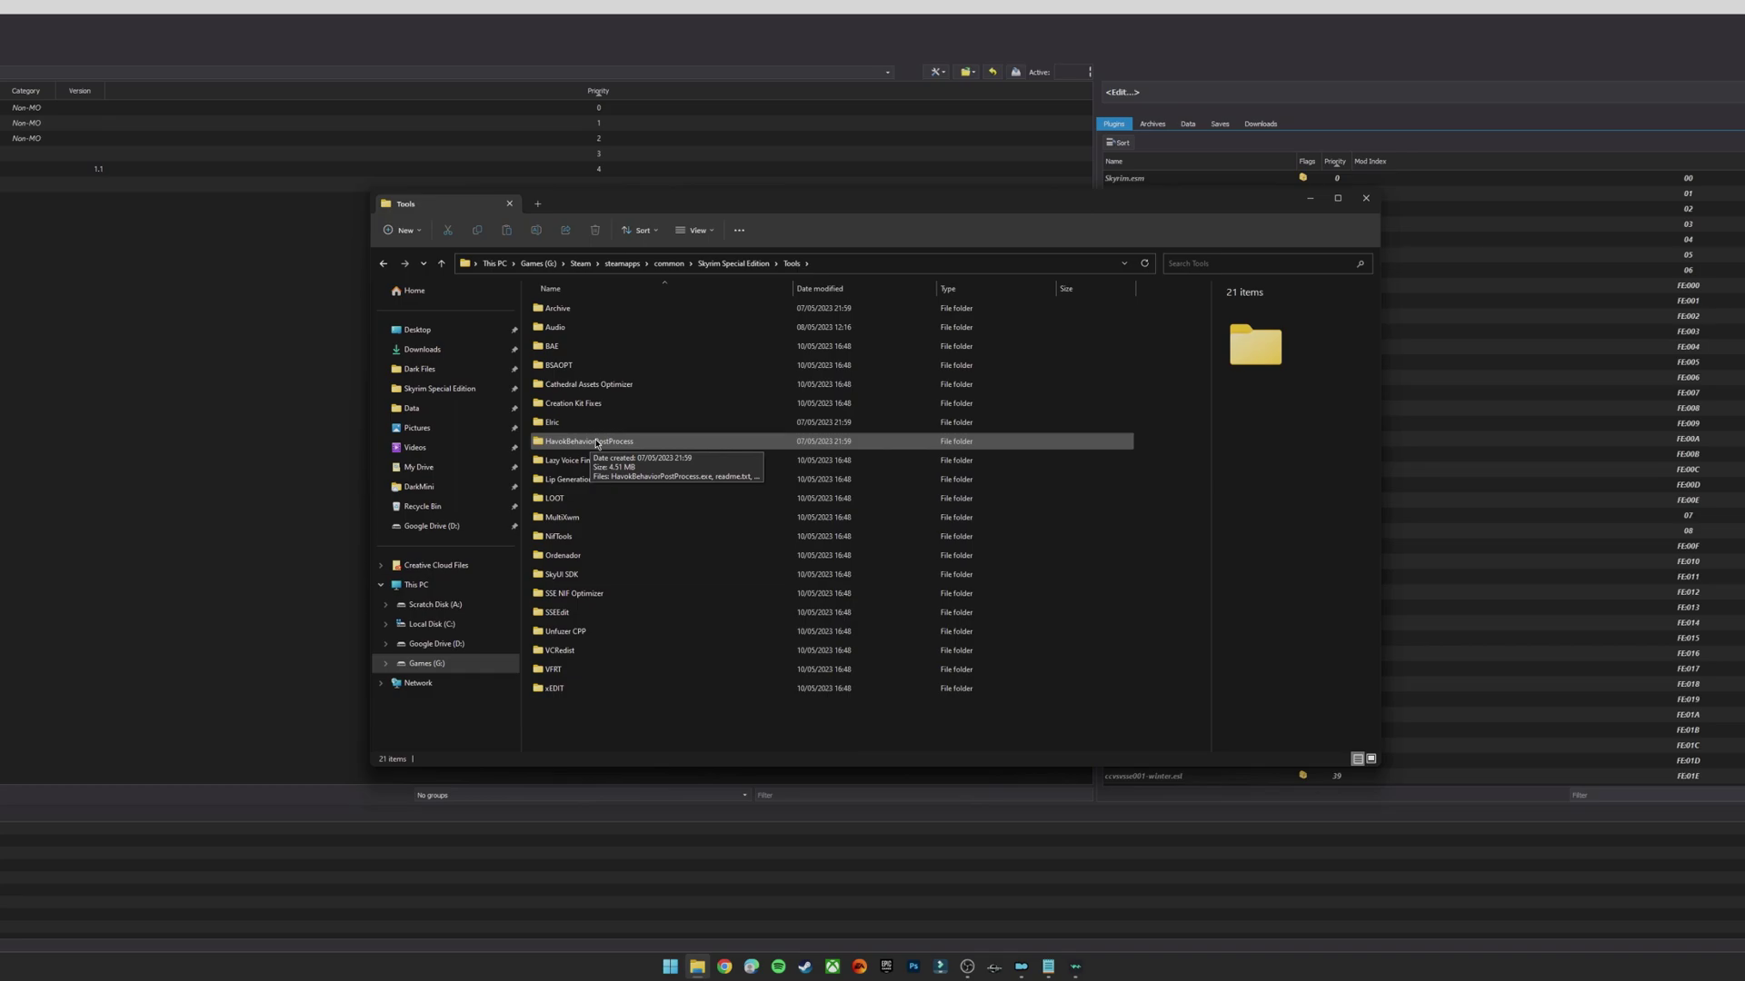
click(596, 618)
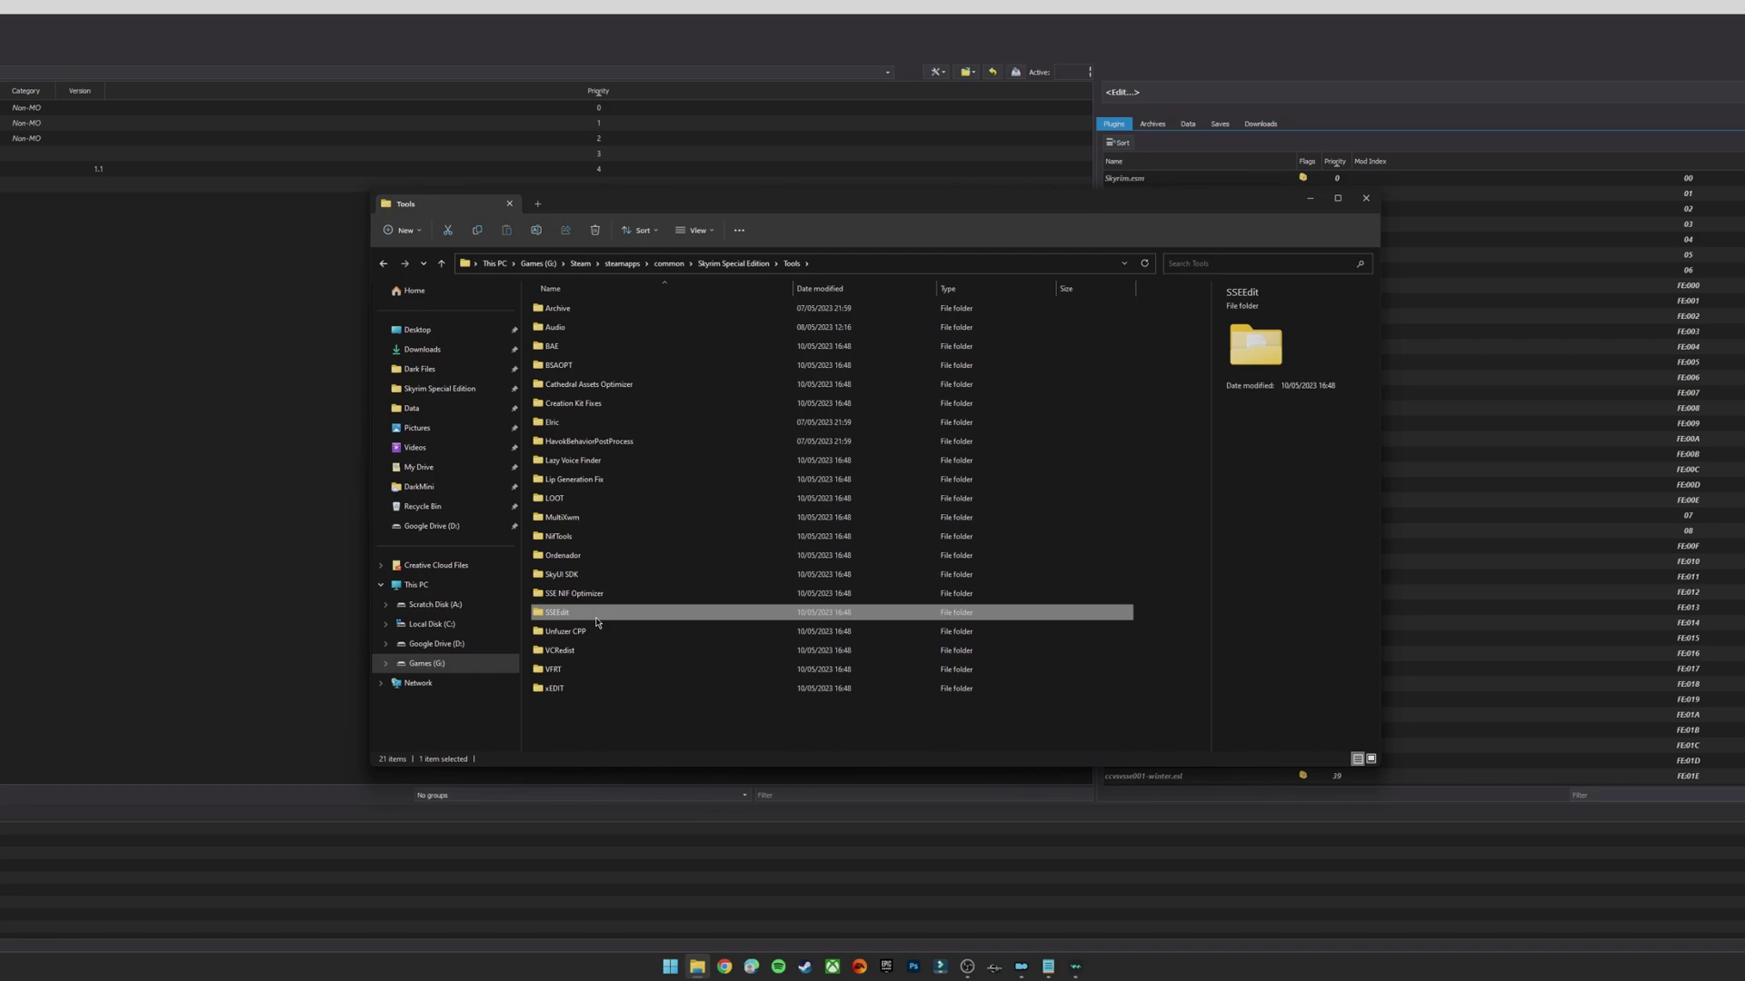
click(1309, 198)
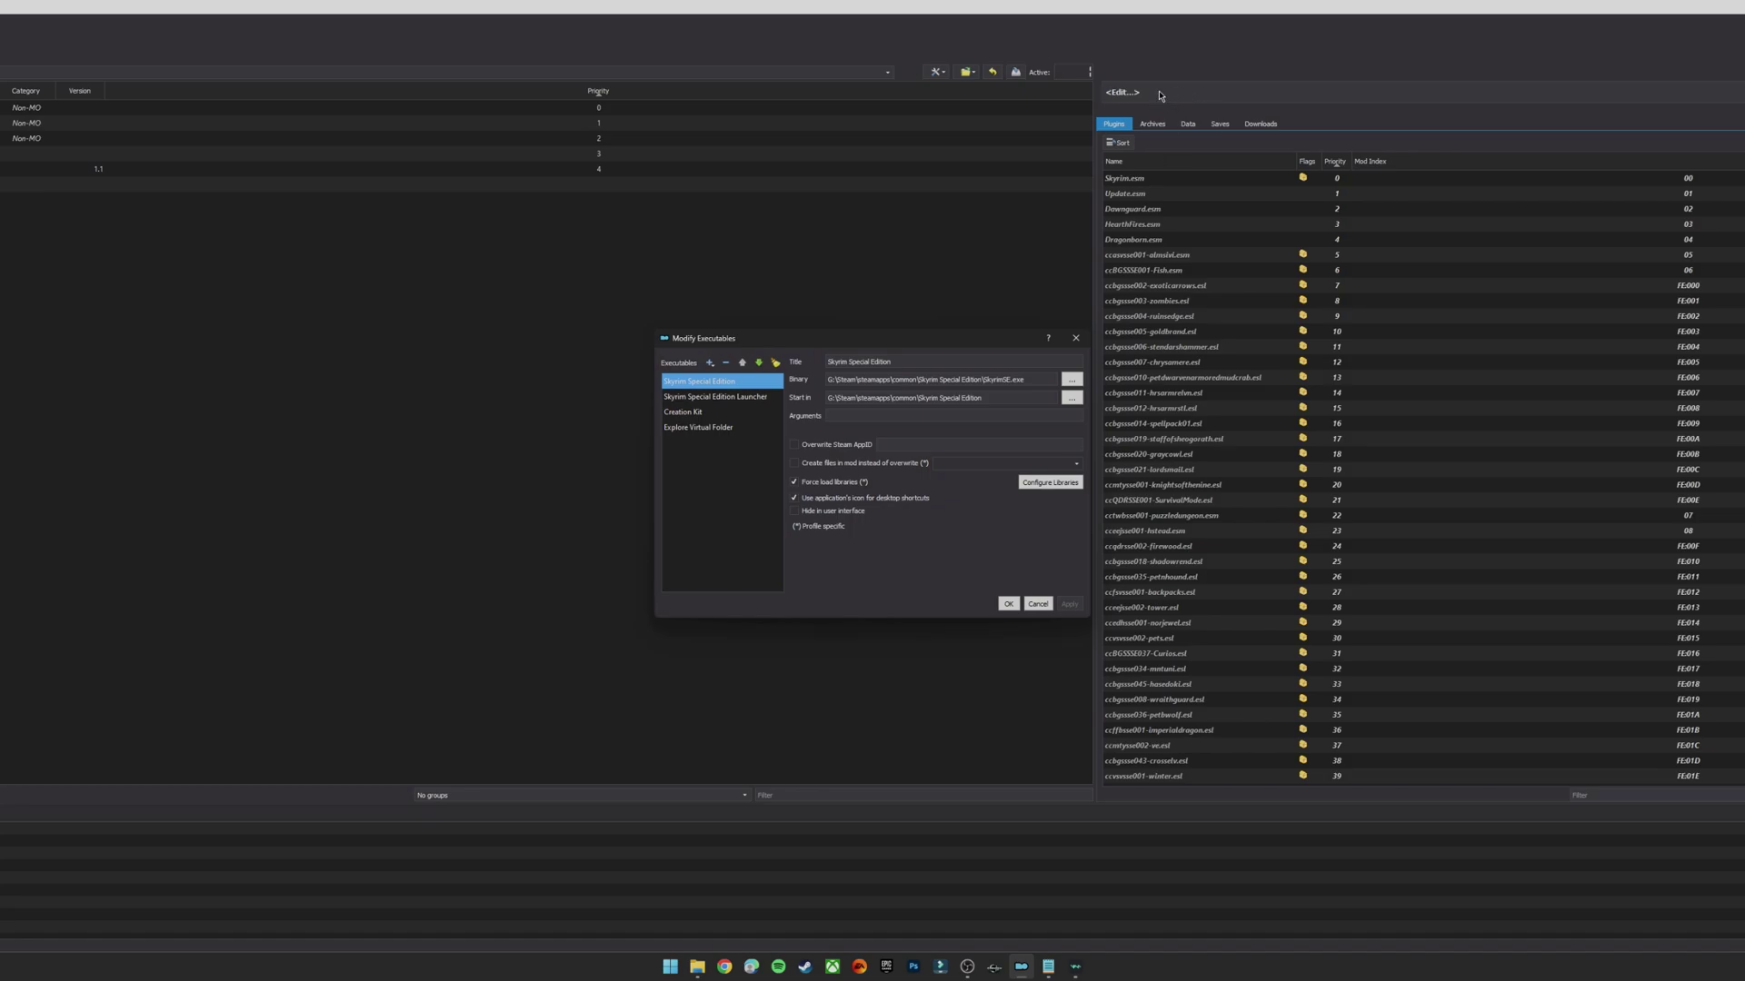
Add SSEEdit.exe from the SSEEdit folder inside Skyrim Special Edition's Tools folder as a new executable
click(710, 362)
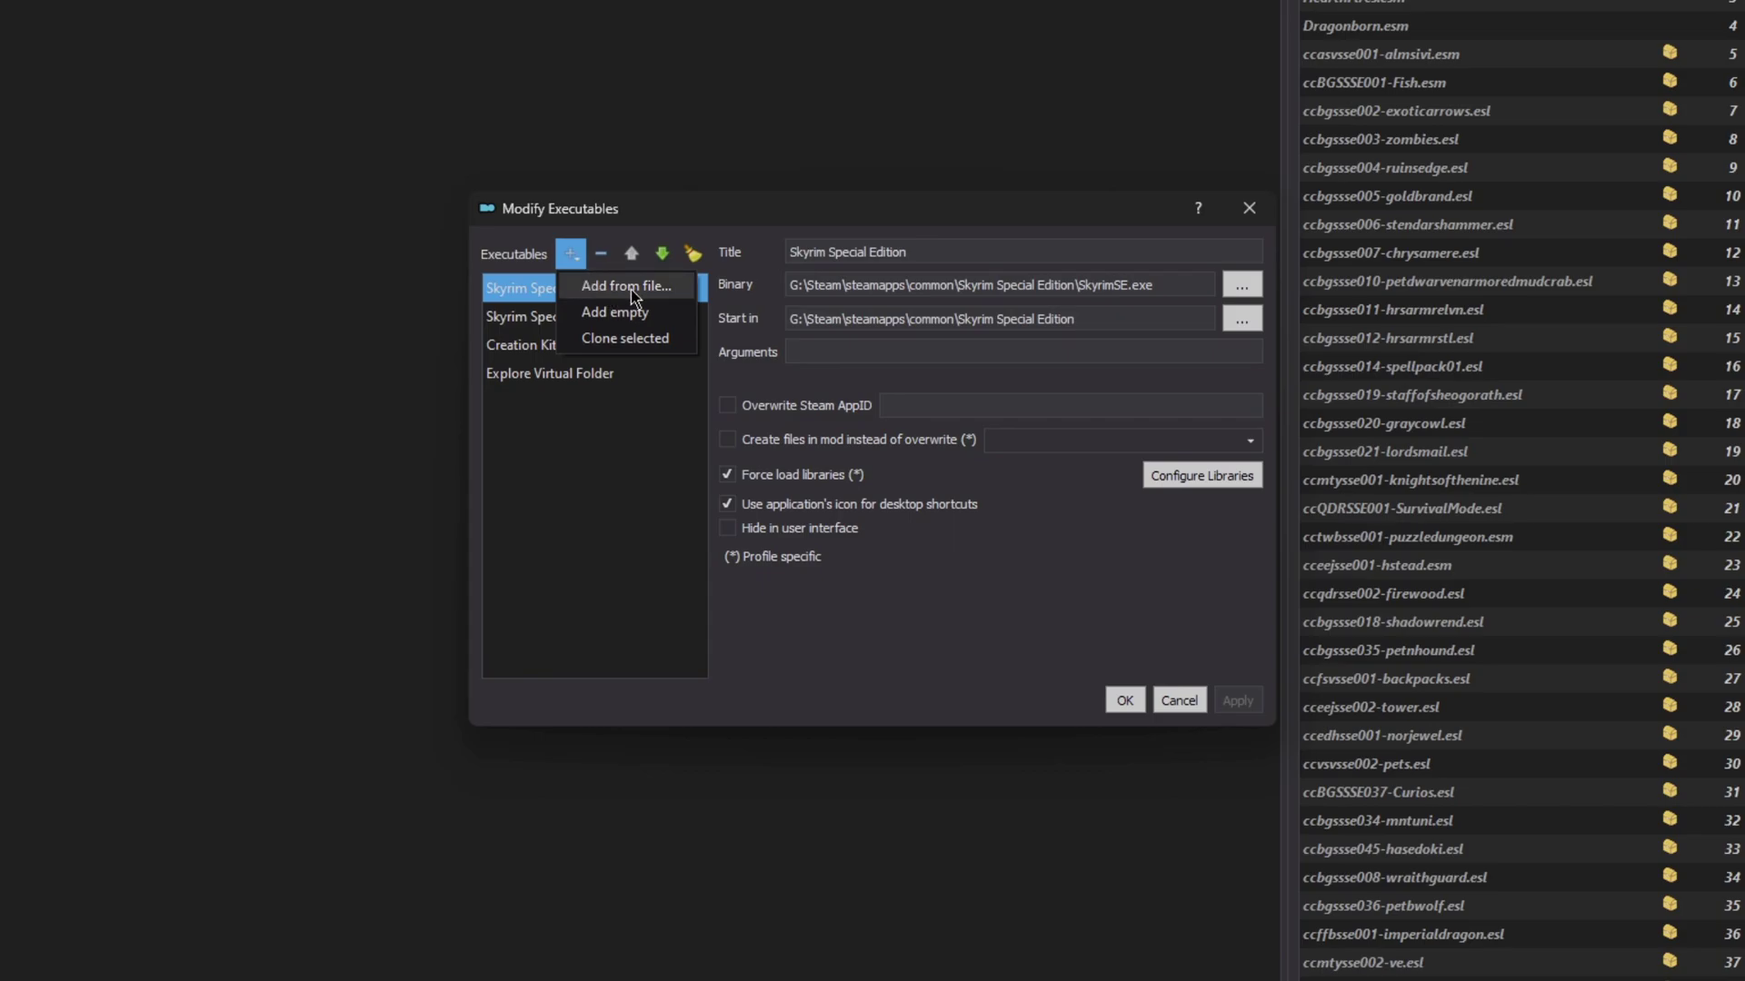
click(631, 289)
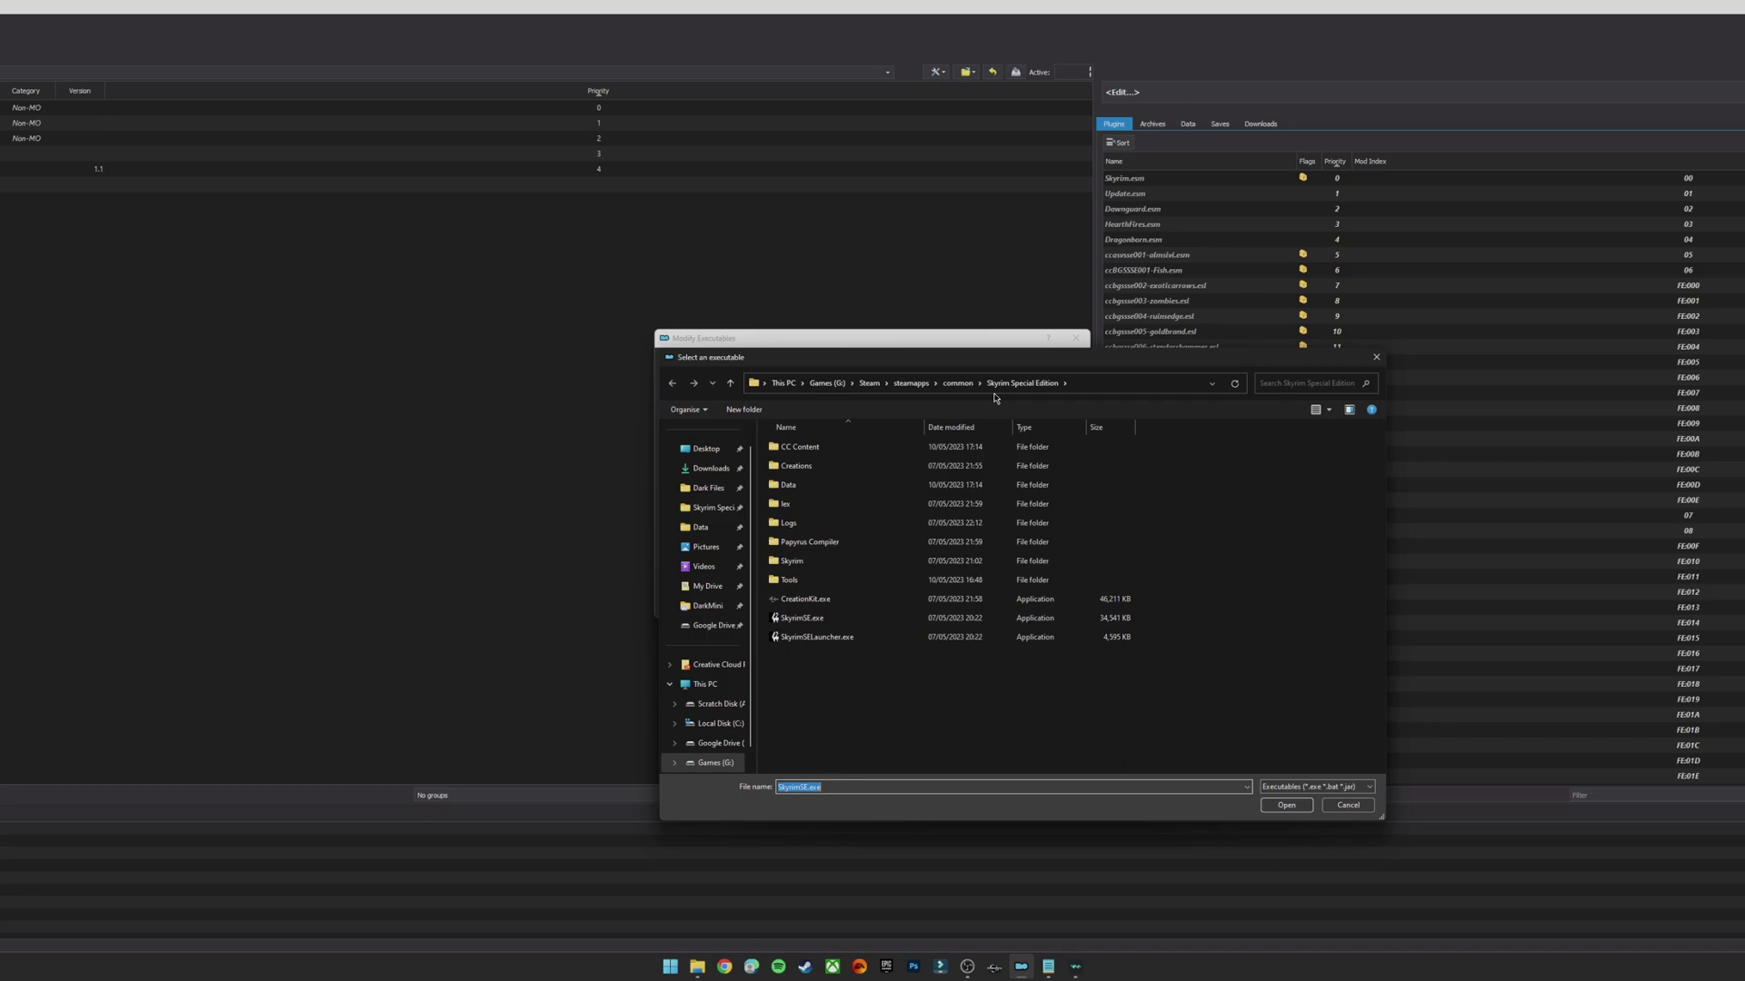
double_click(791, 579)
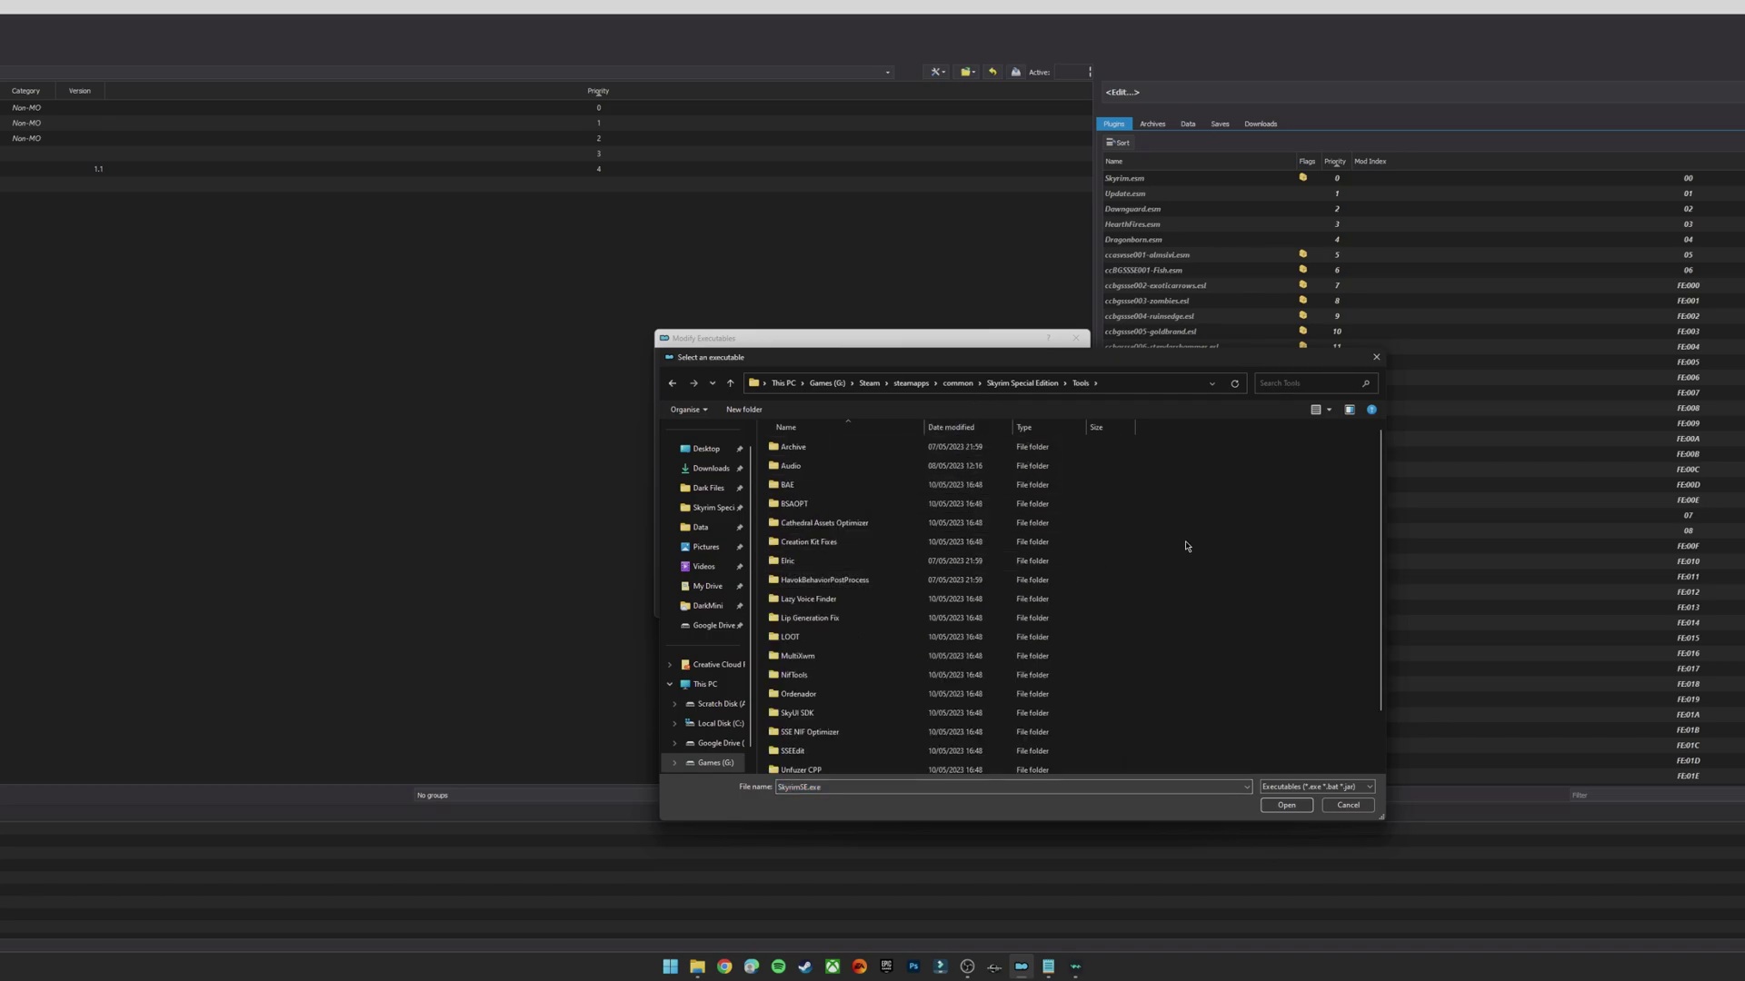
scroll(1186, 546, down, 1)
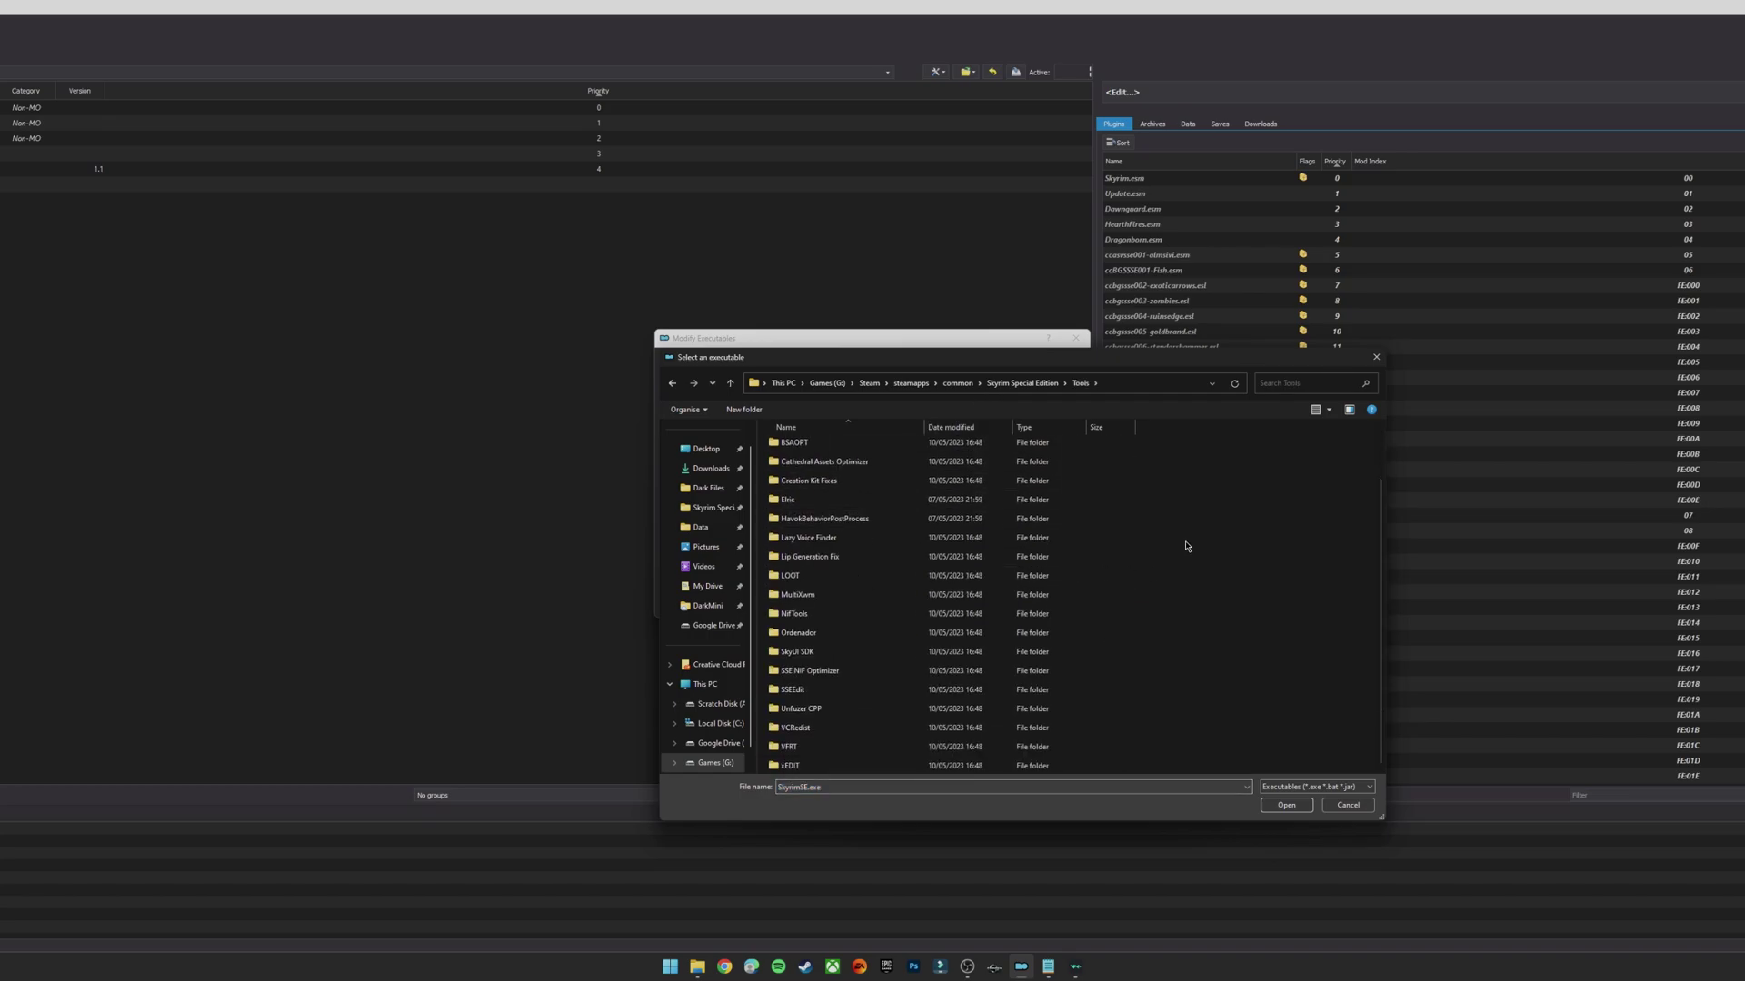
double_click(839, 766)
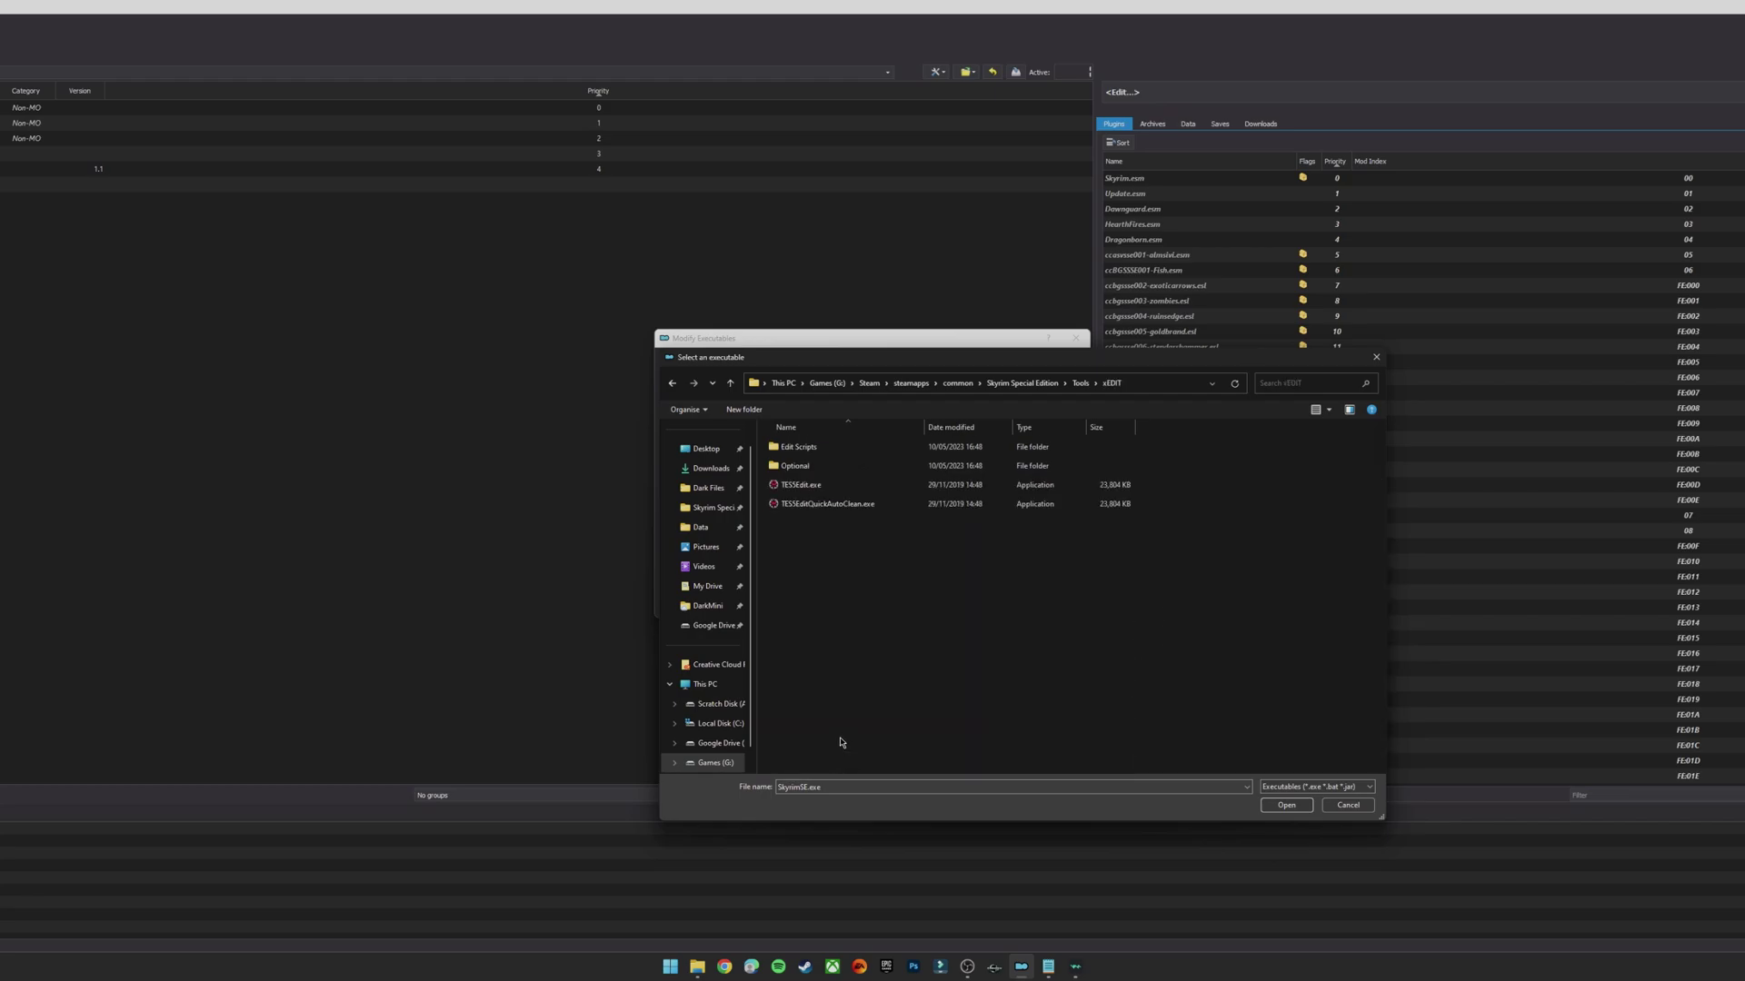
click(1080, 382)
double_click(830, 690)
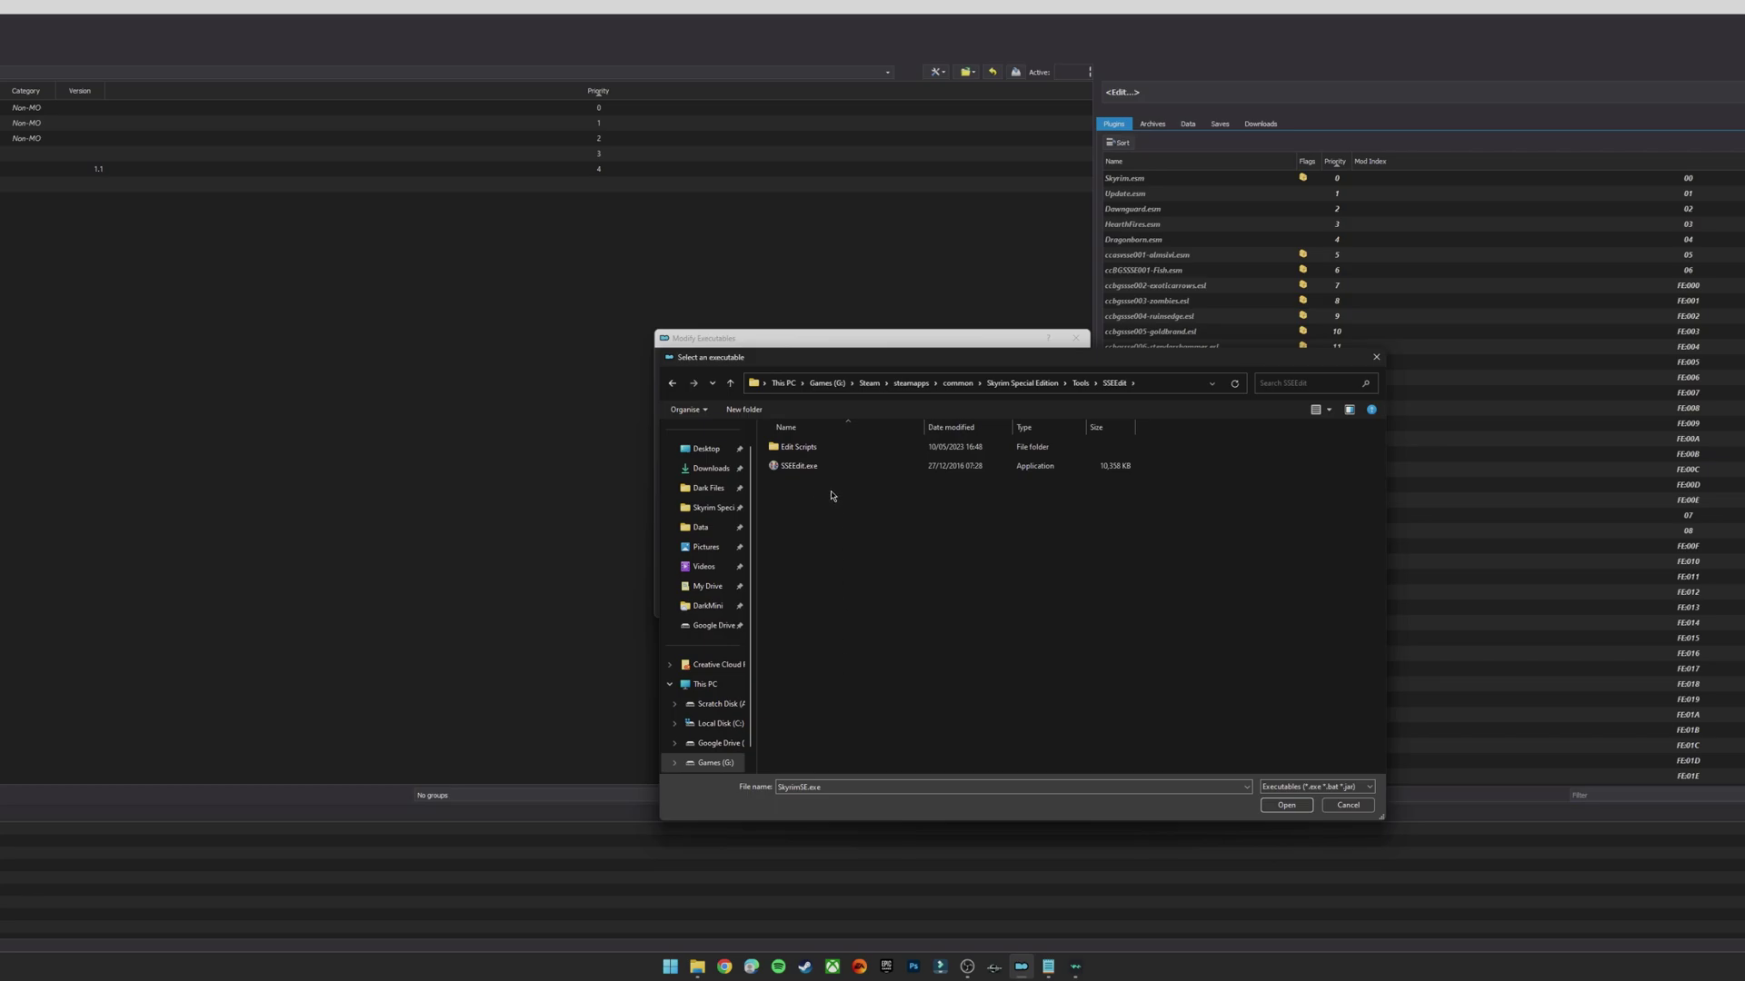
click(817, 465)
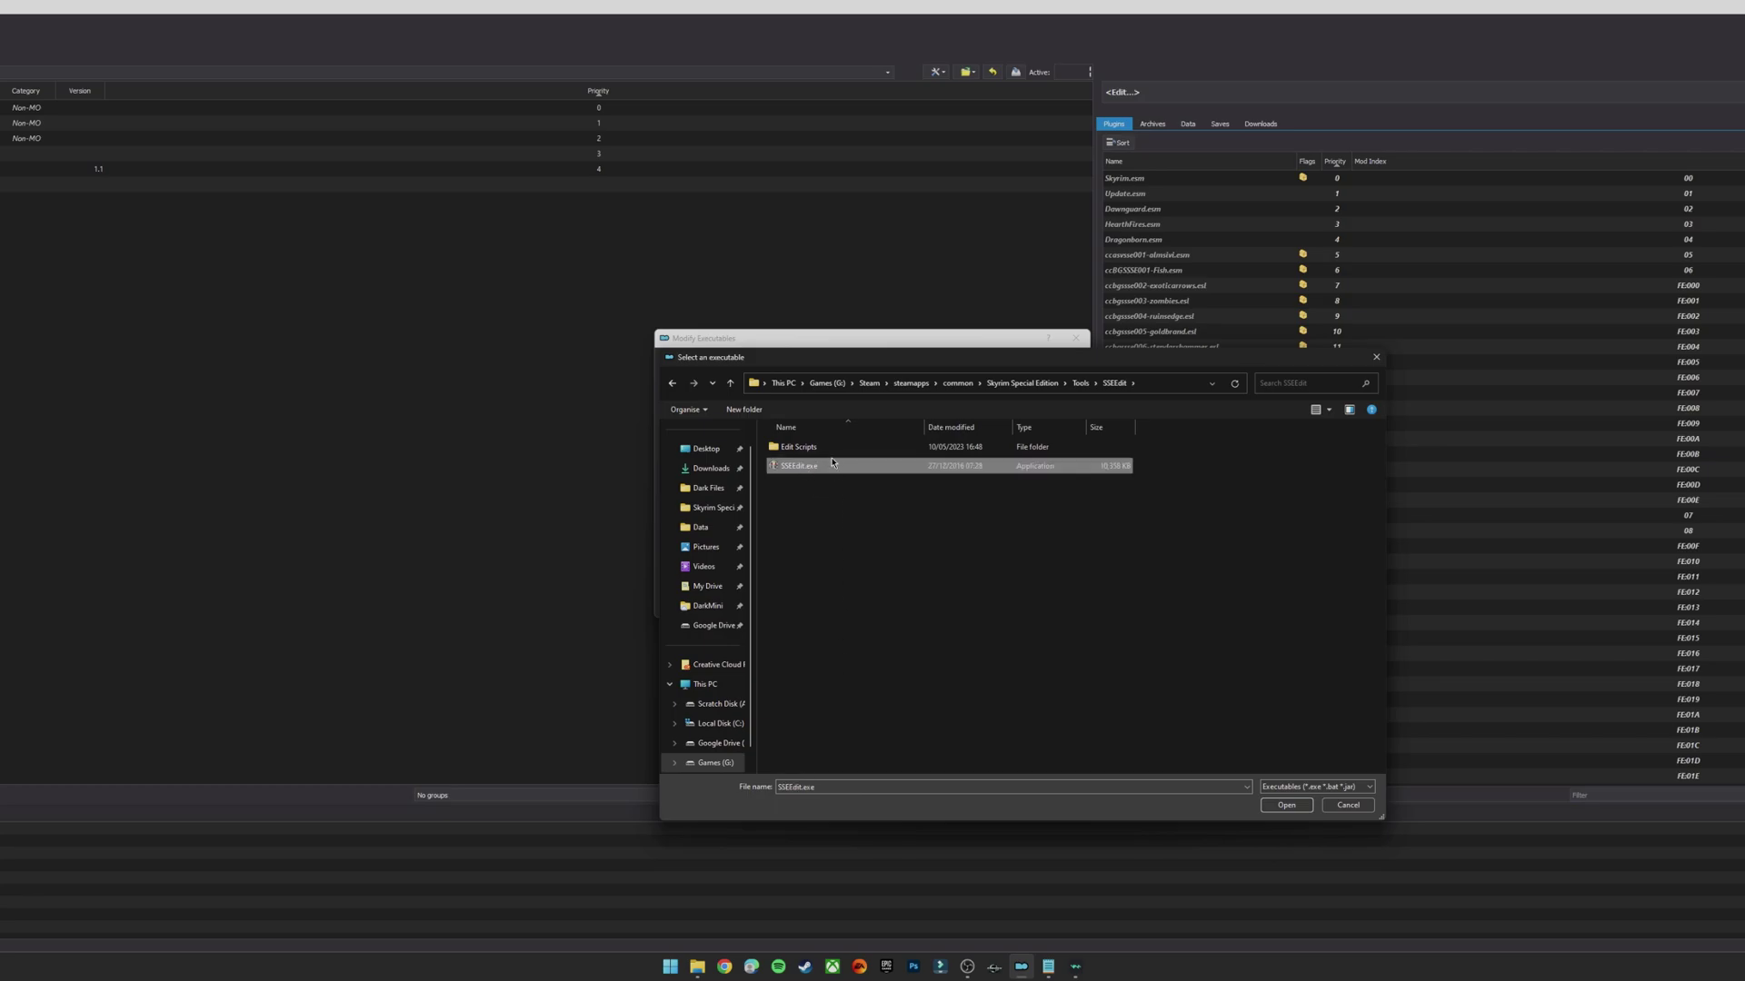
click(1286, 805)
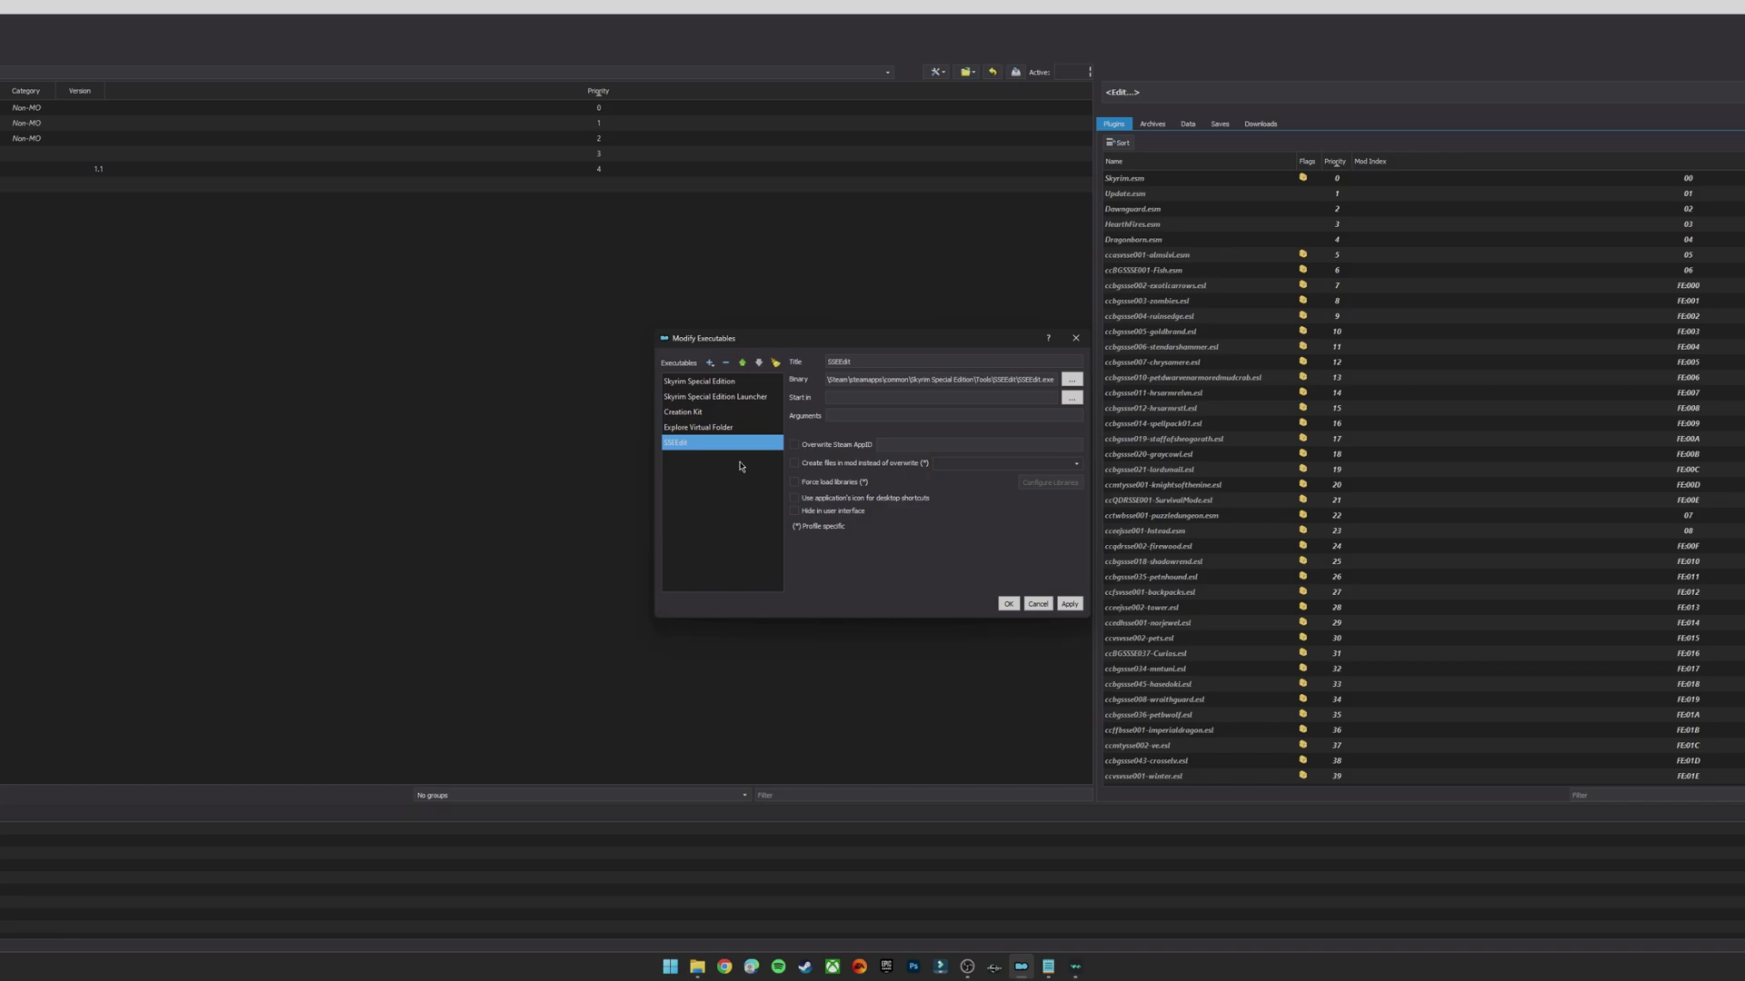
Add LOOT.exe from the Tools folder's LOOT subfolder as another executable and save the executables list
click(709, 362)
click(718, 380)
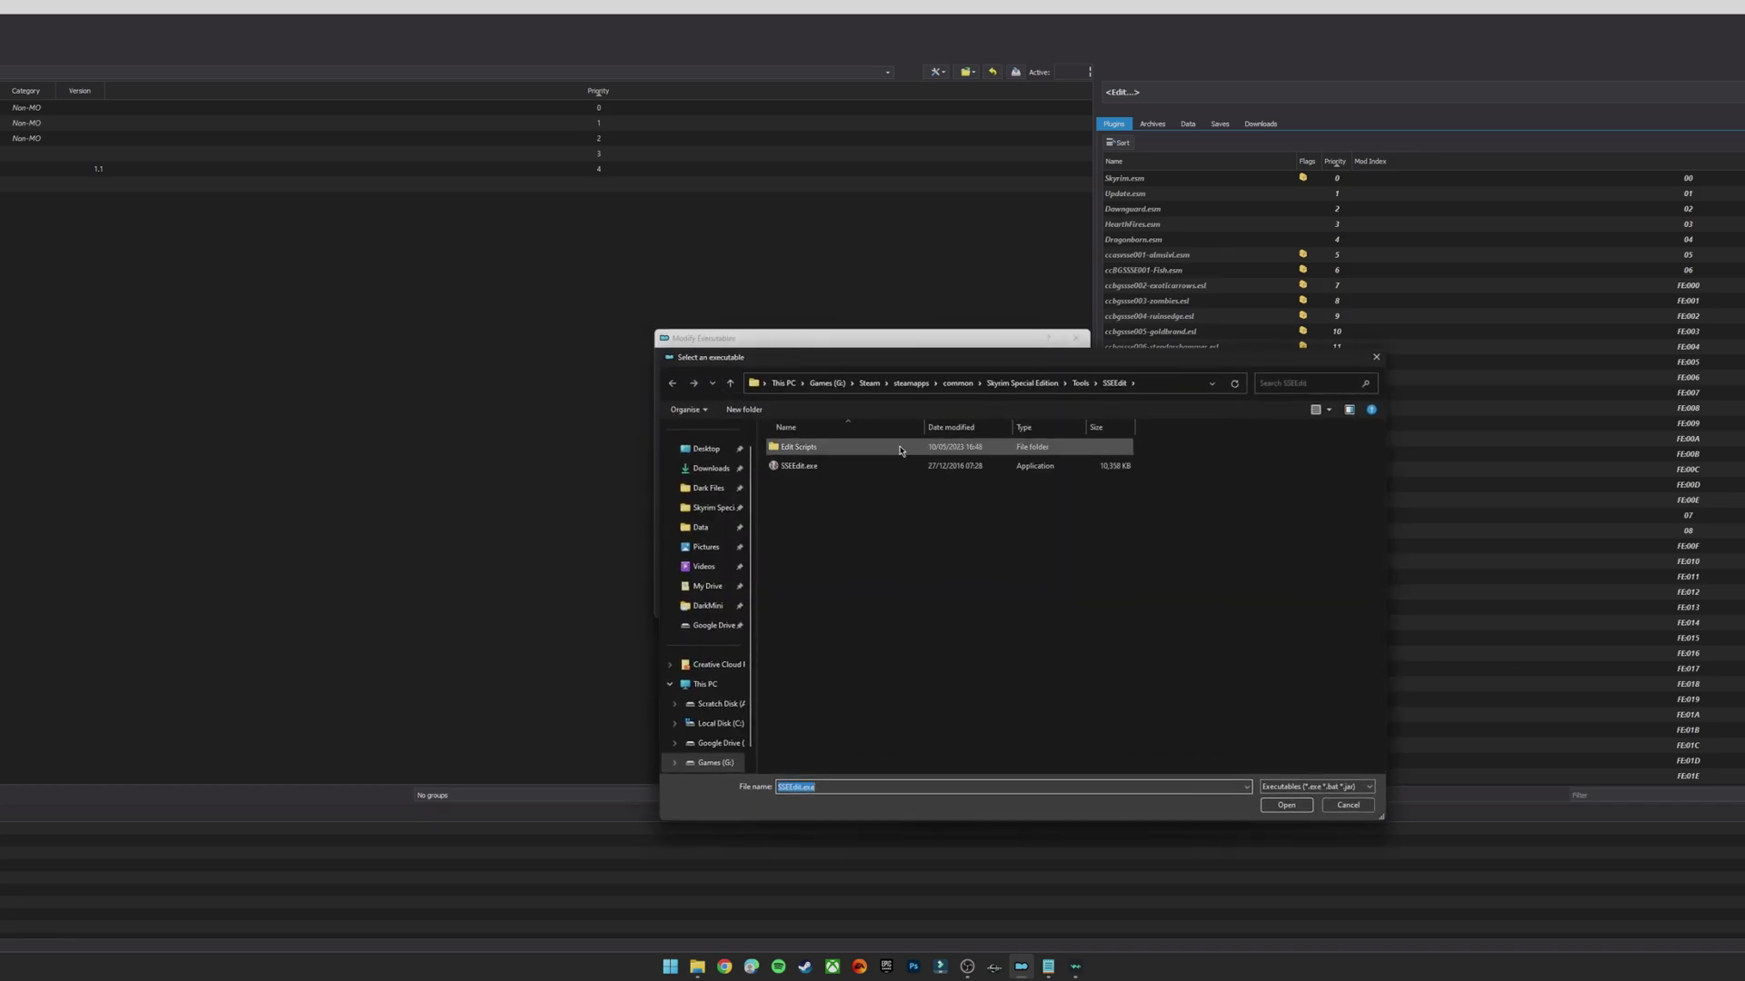
click(1080, 383)
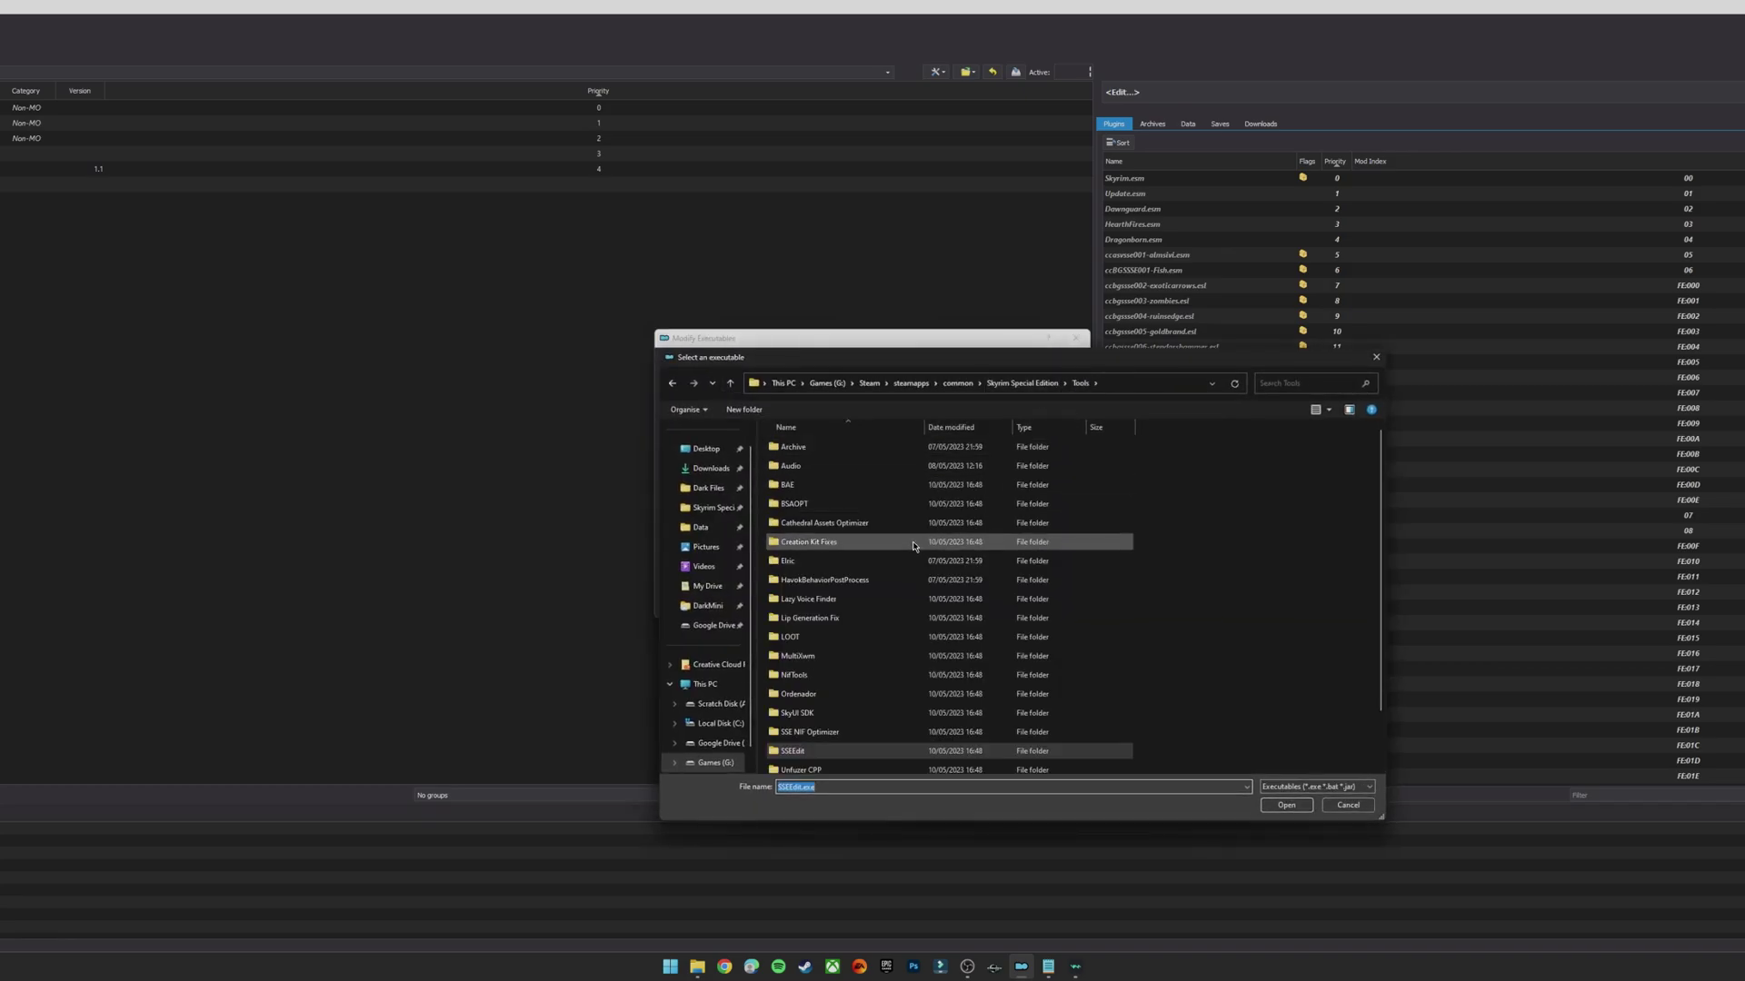
scroll(861, 566, down, 1)
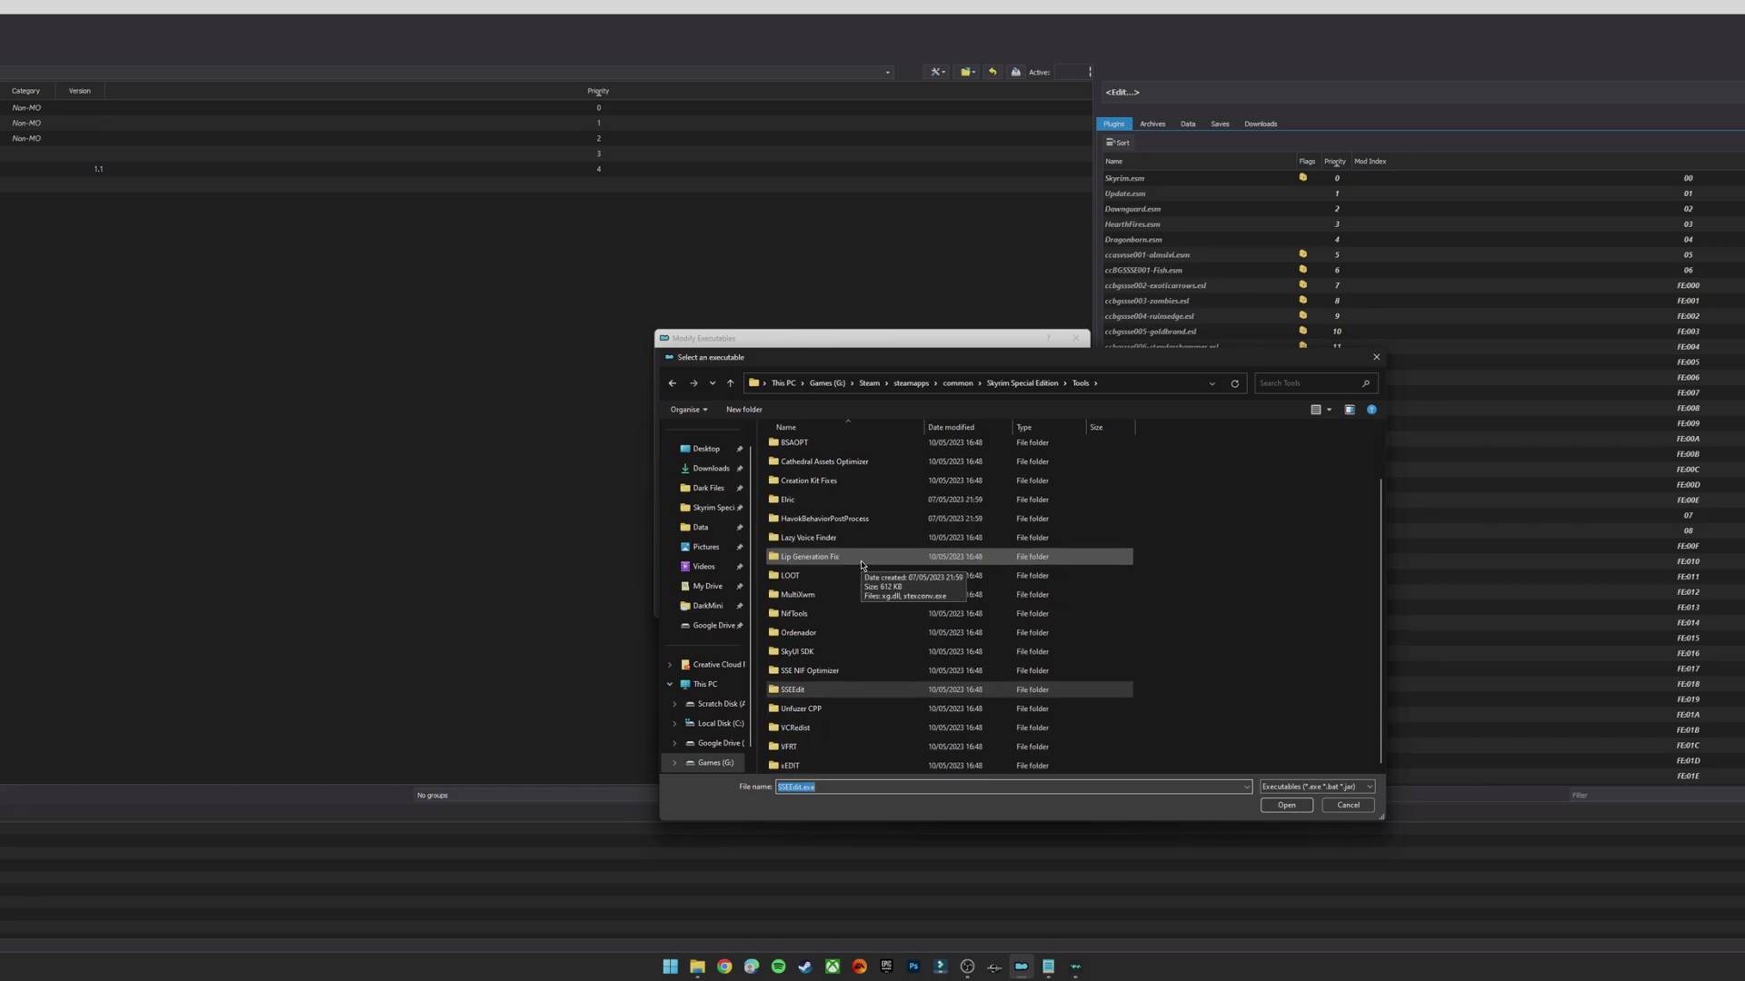
scroll(861, 565, up, 1)
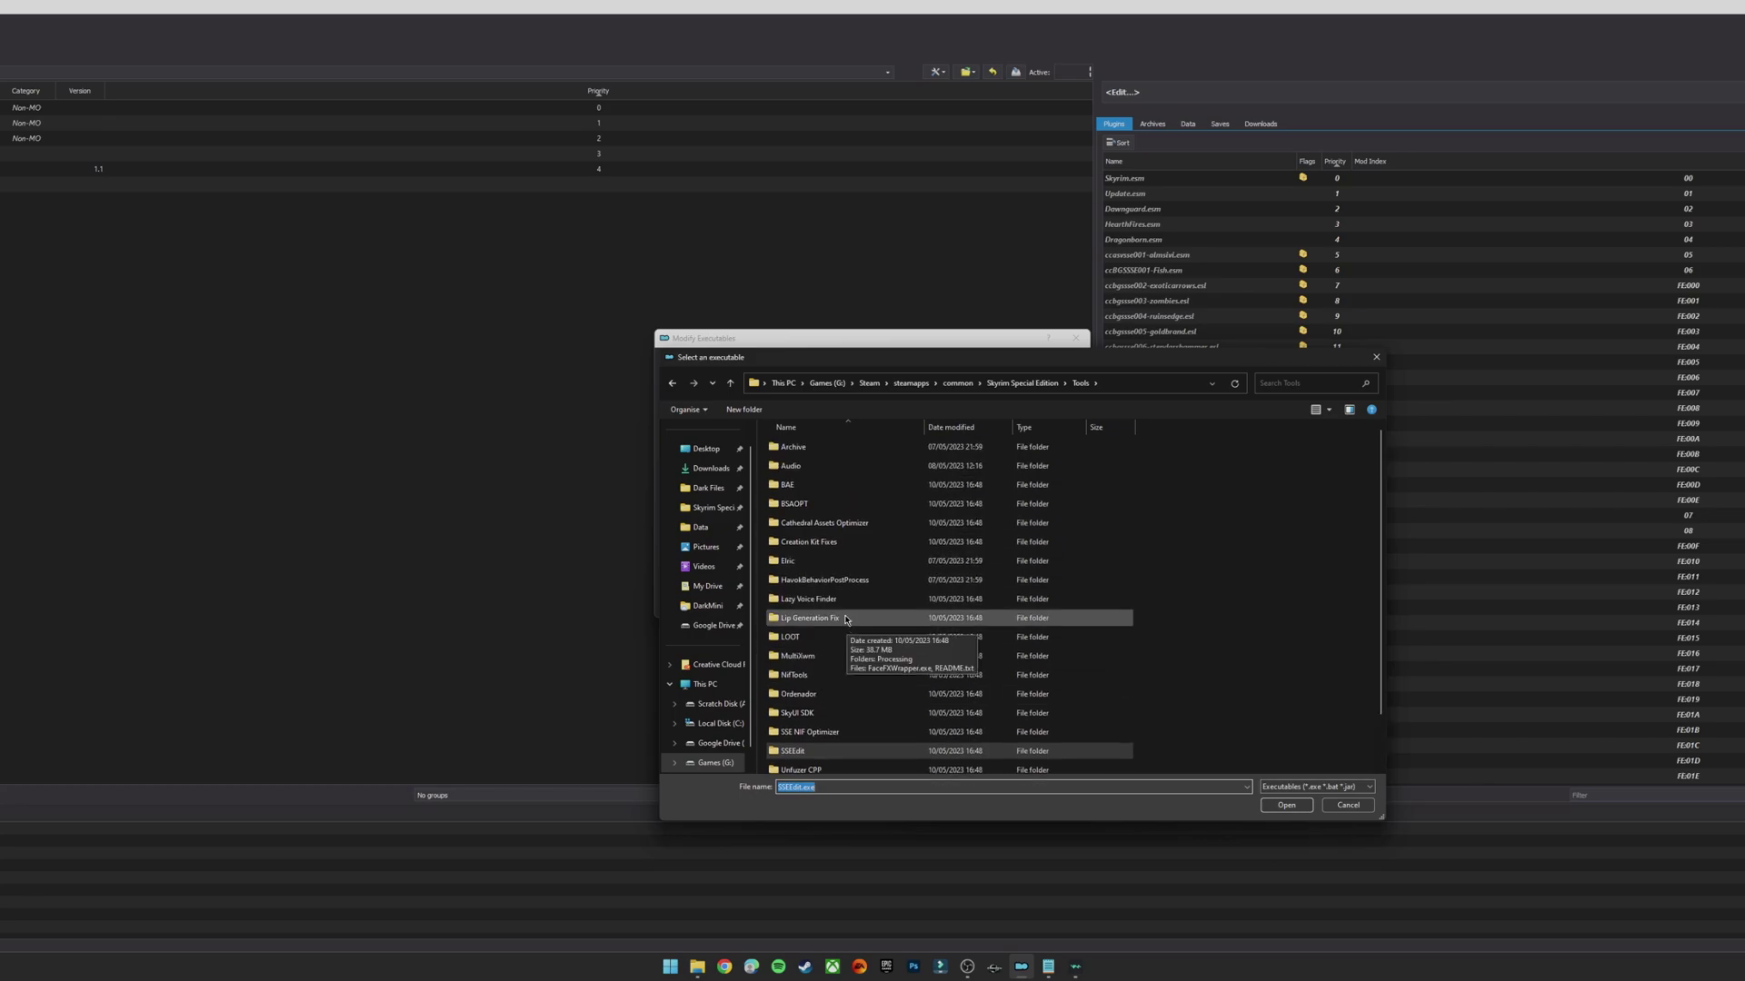
double_click(840, 638)
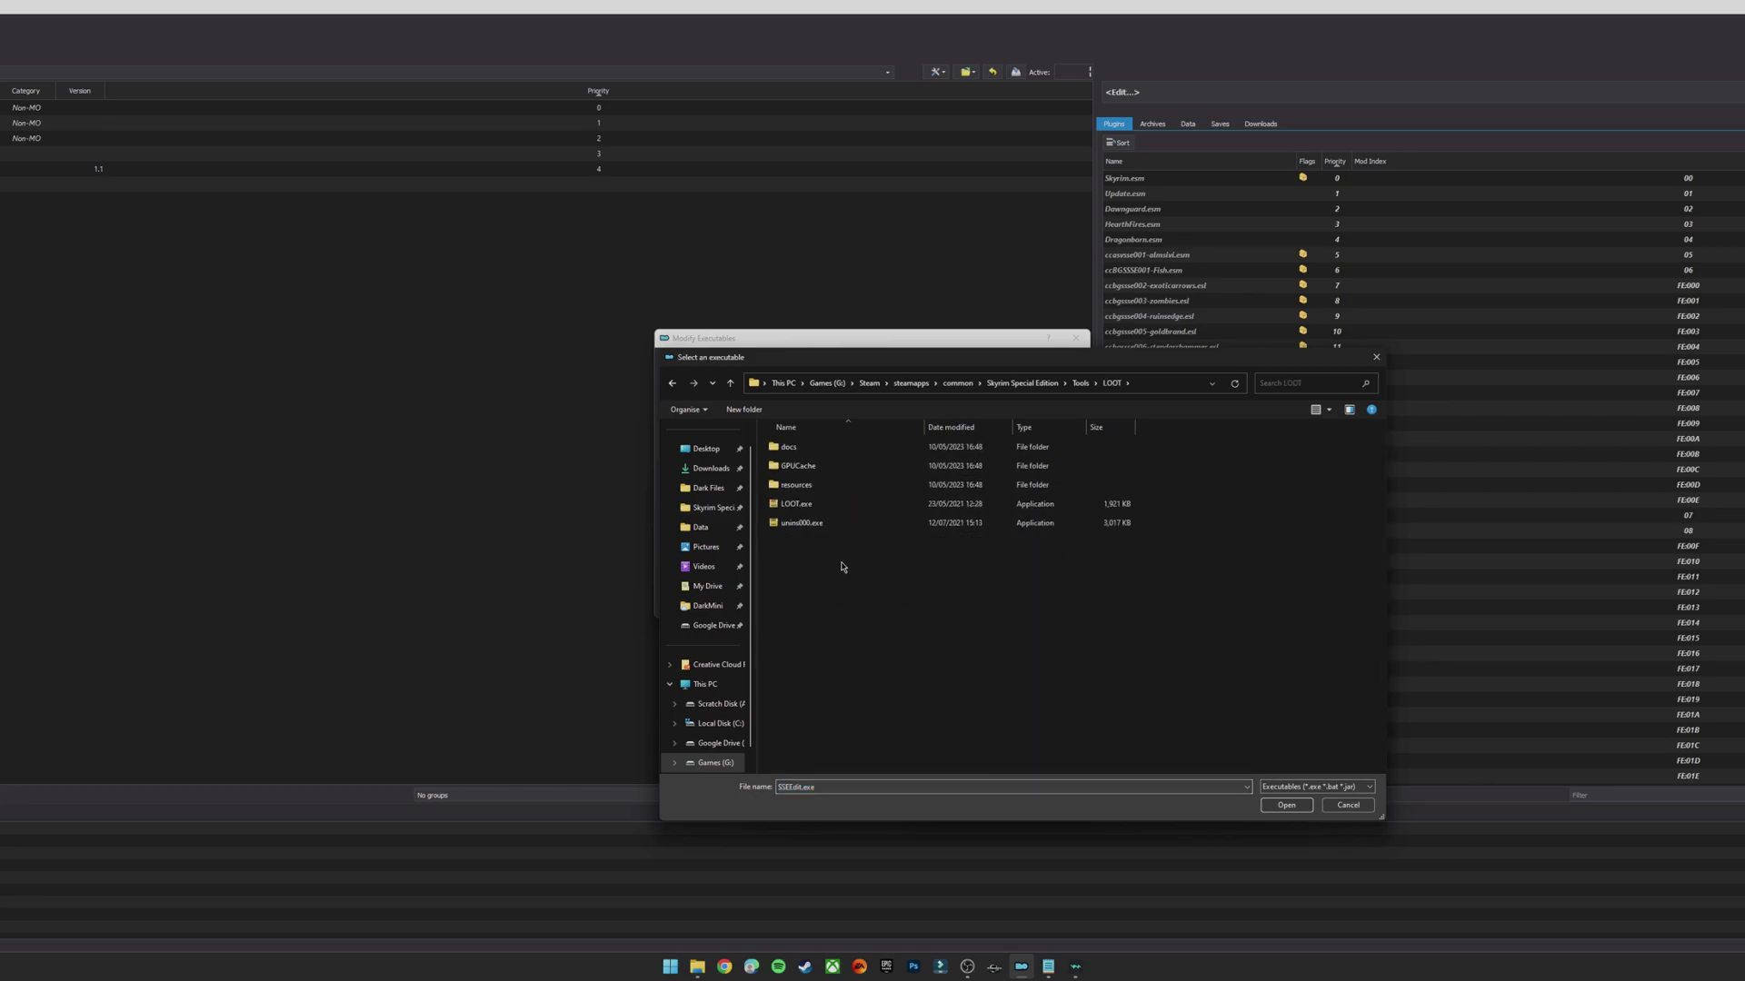
click(817, 503)
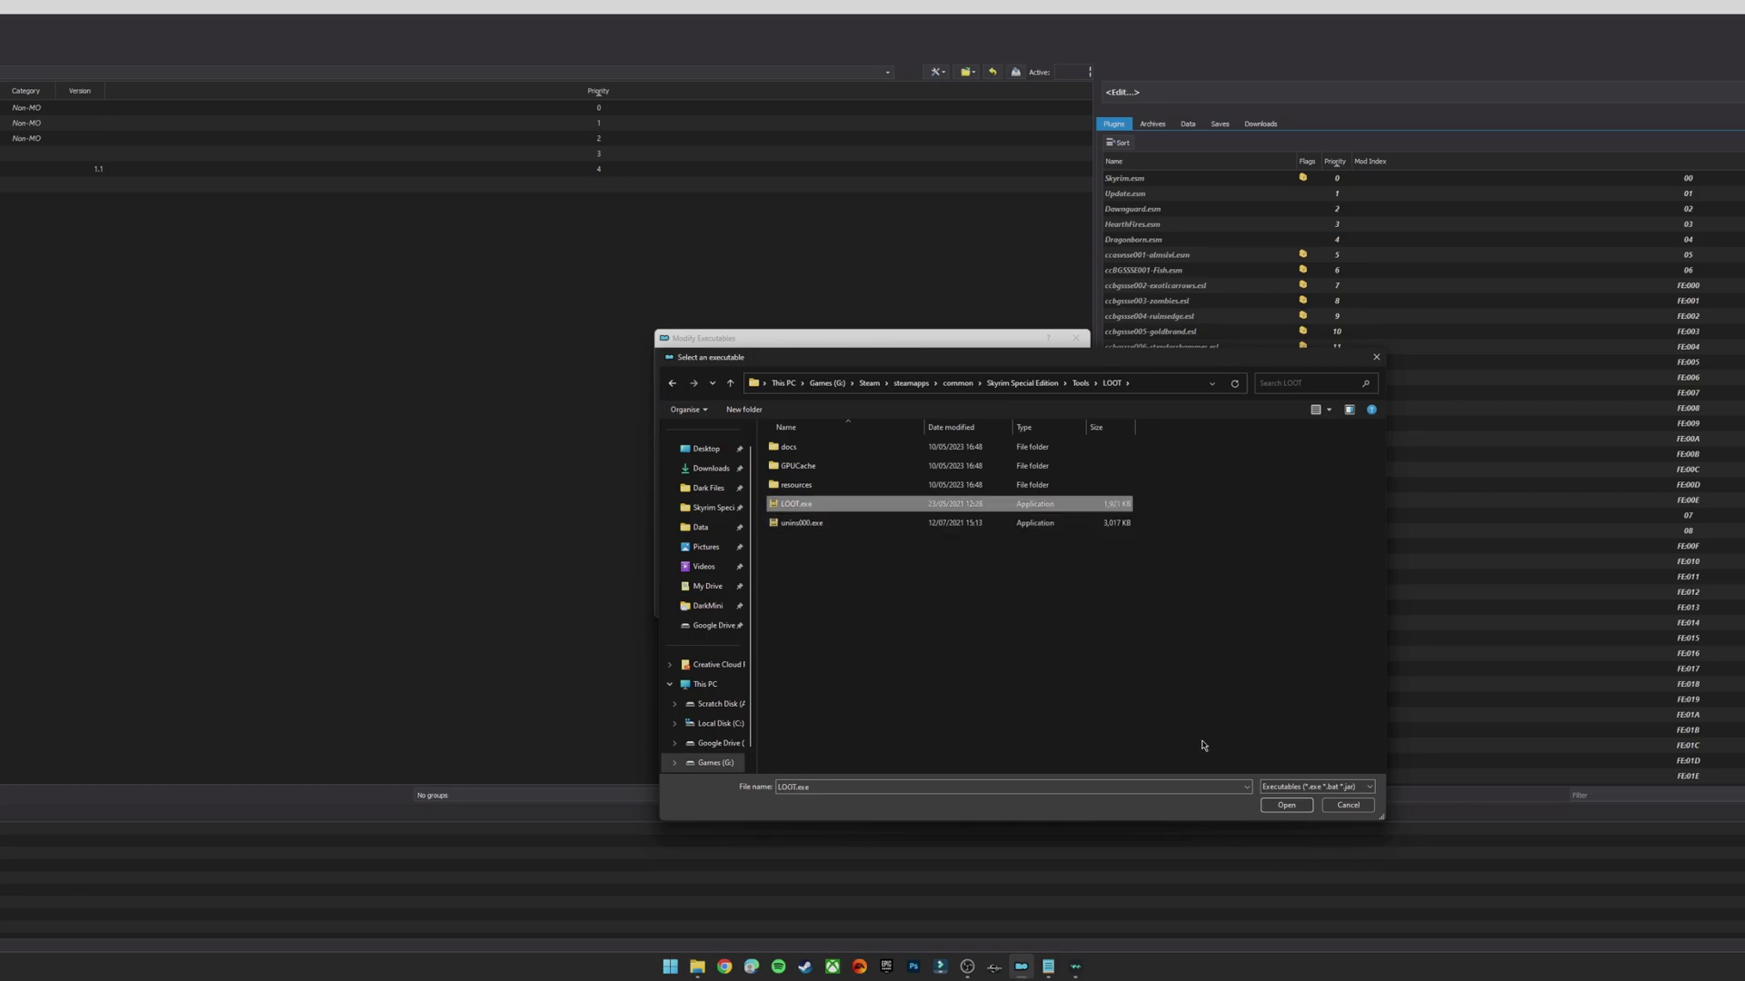
click(1286, 805)
click(1068, 604)
click(1008, 605)
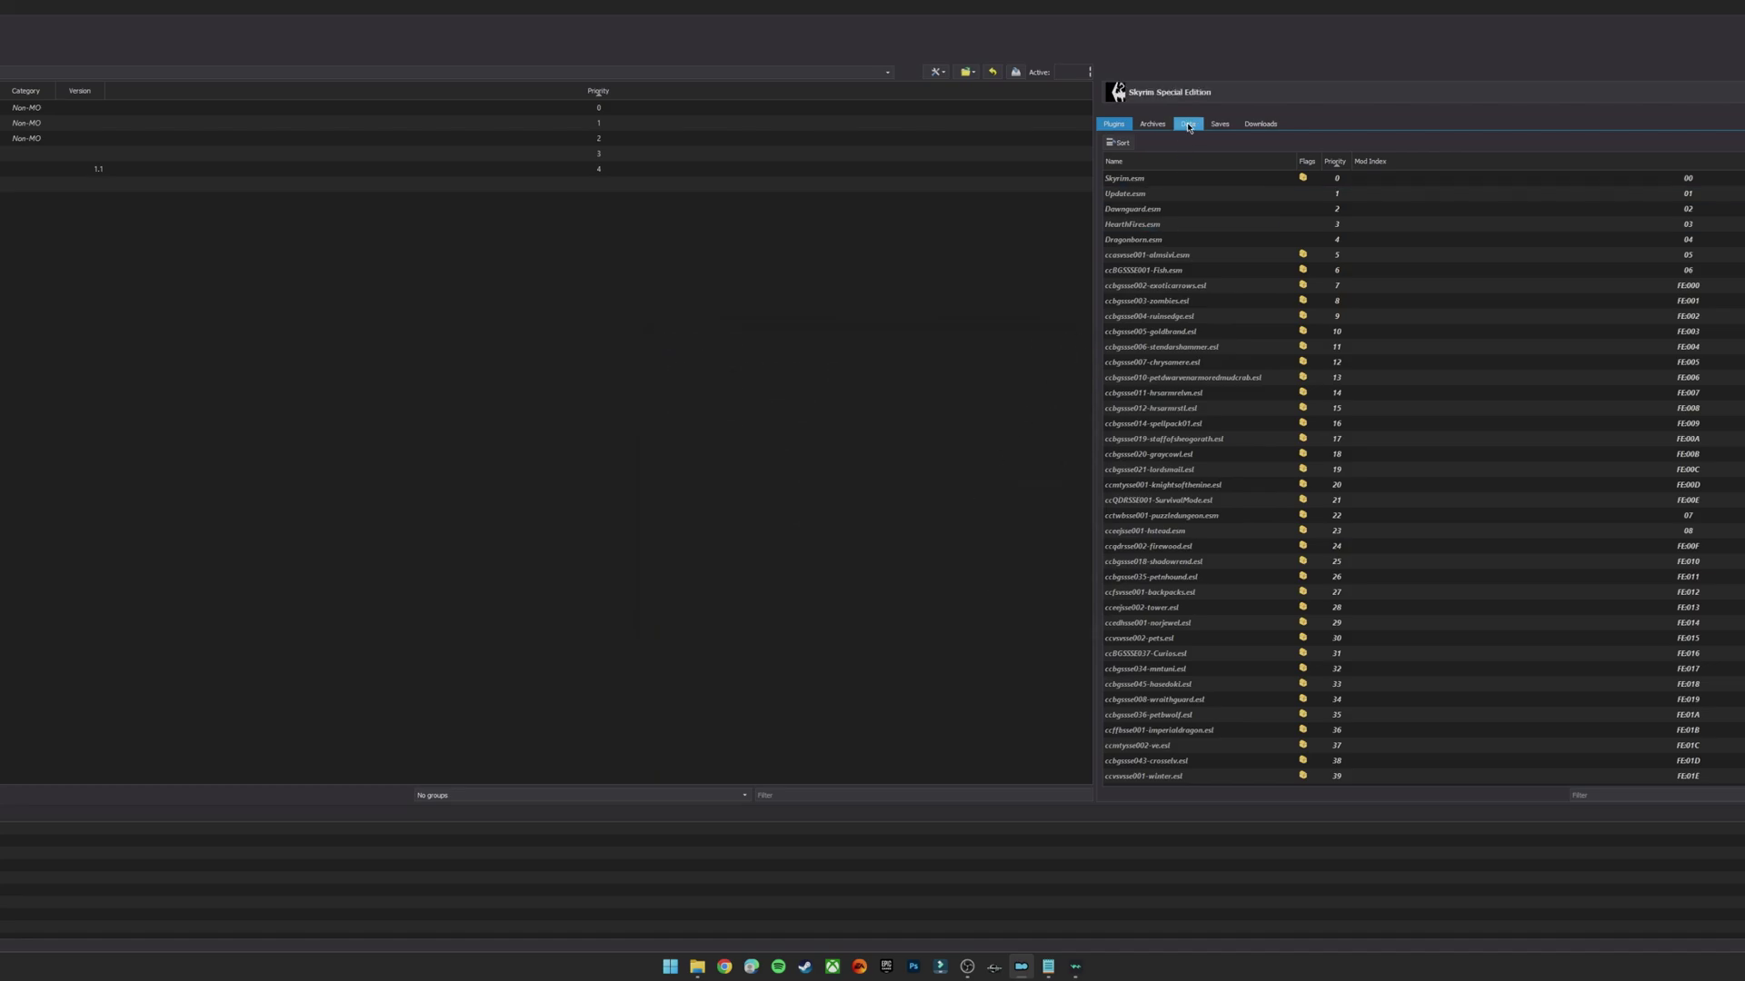
Select LOOT as the active executable and create a Toolbar and Menu shortcut for it
click(1197, 96)
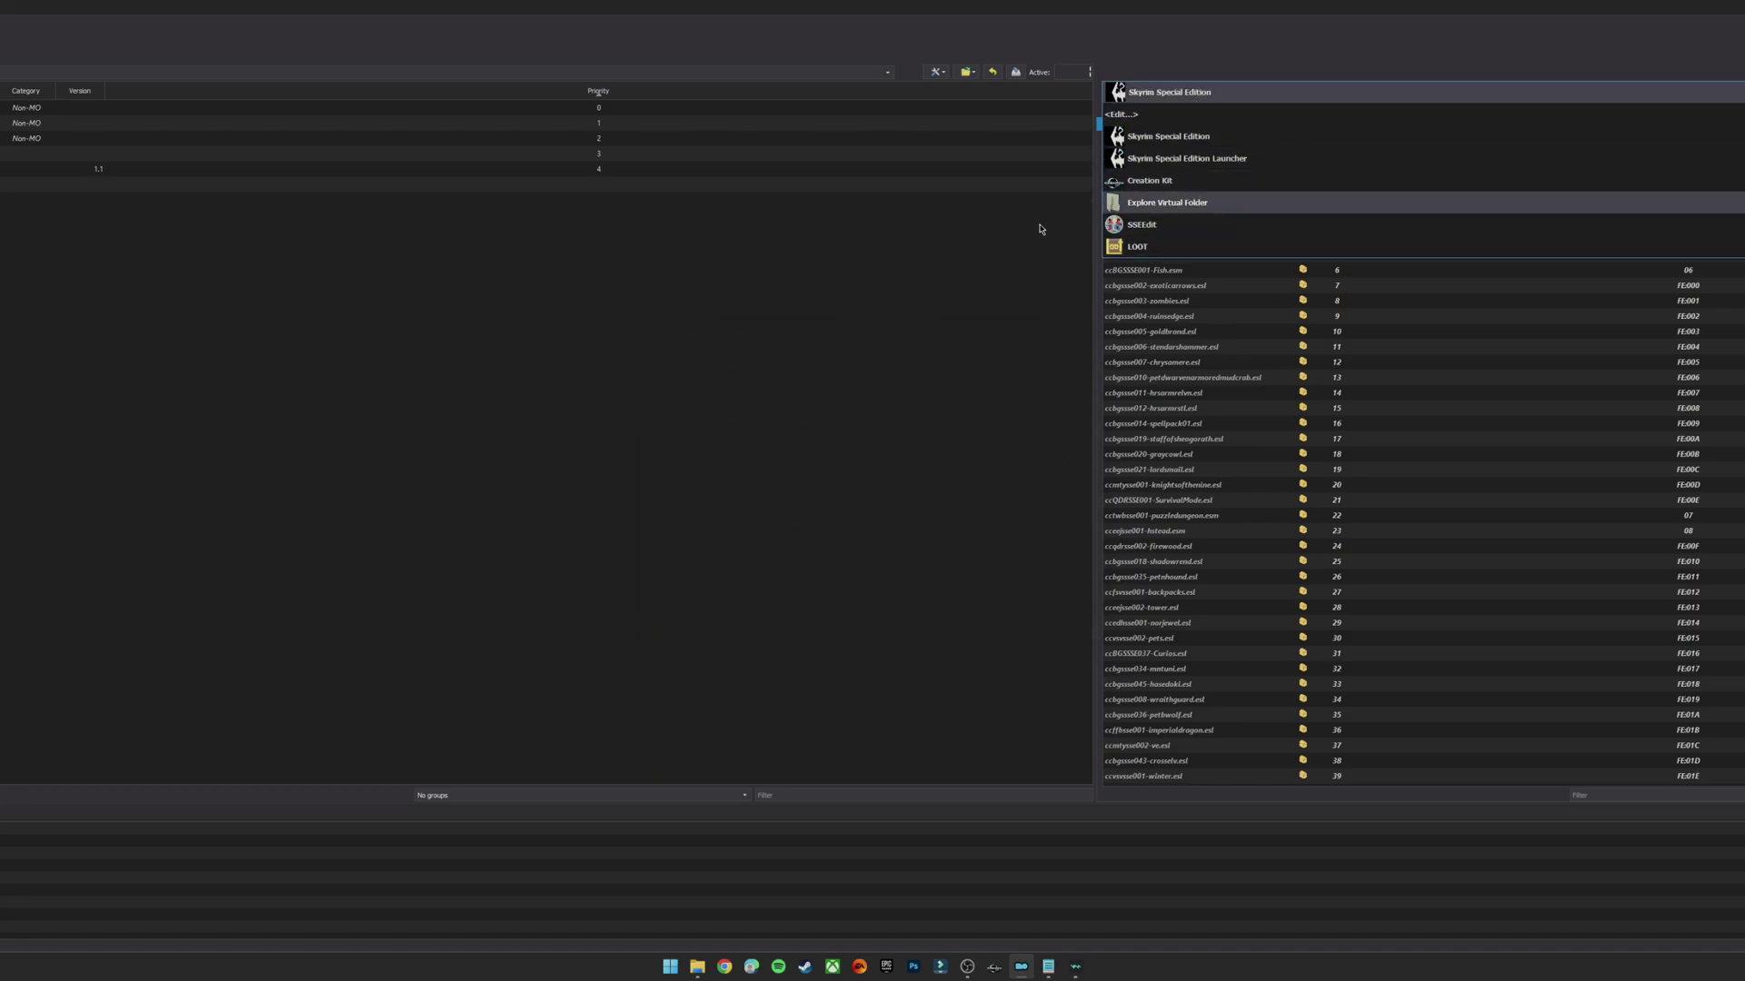
click(1223, 244)
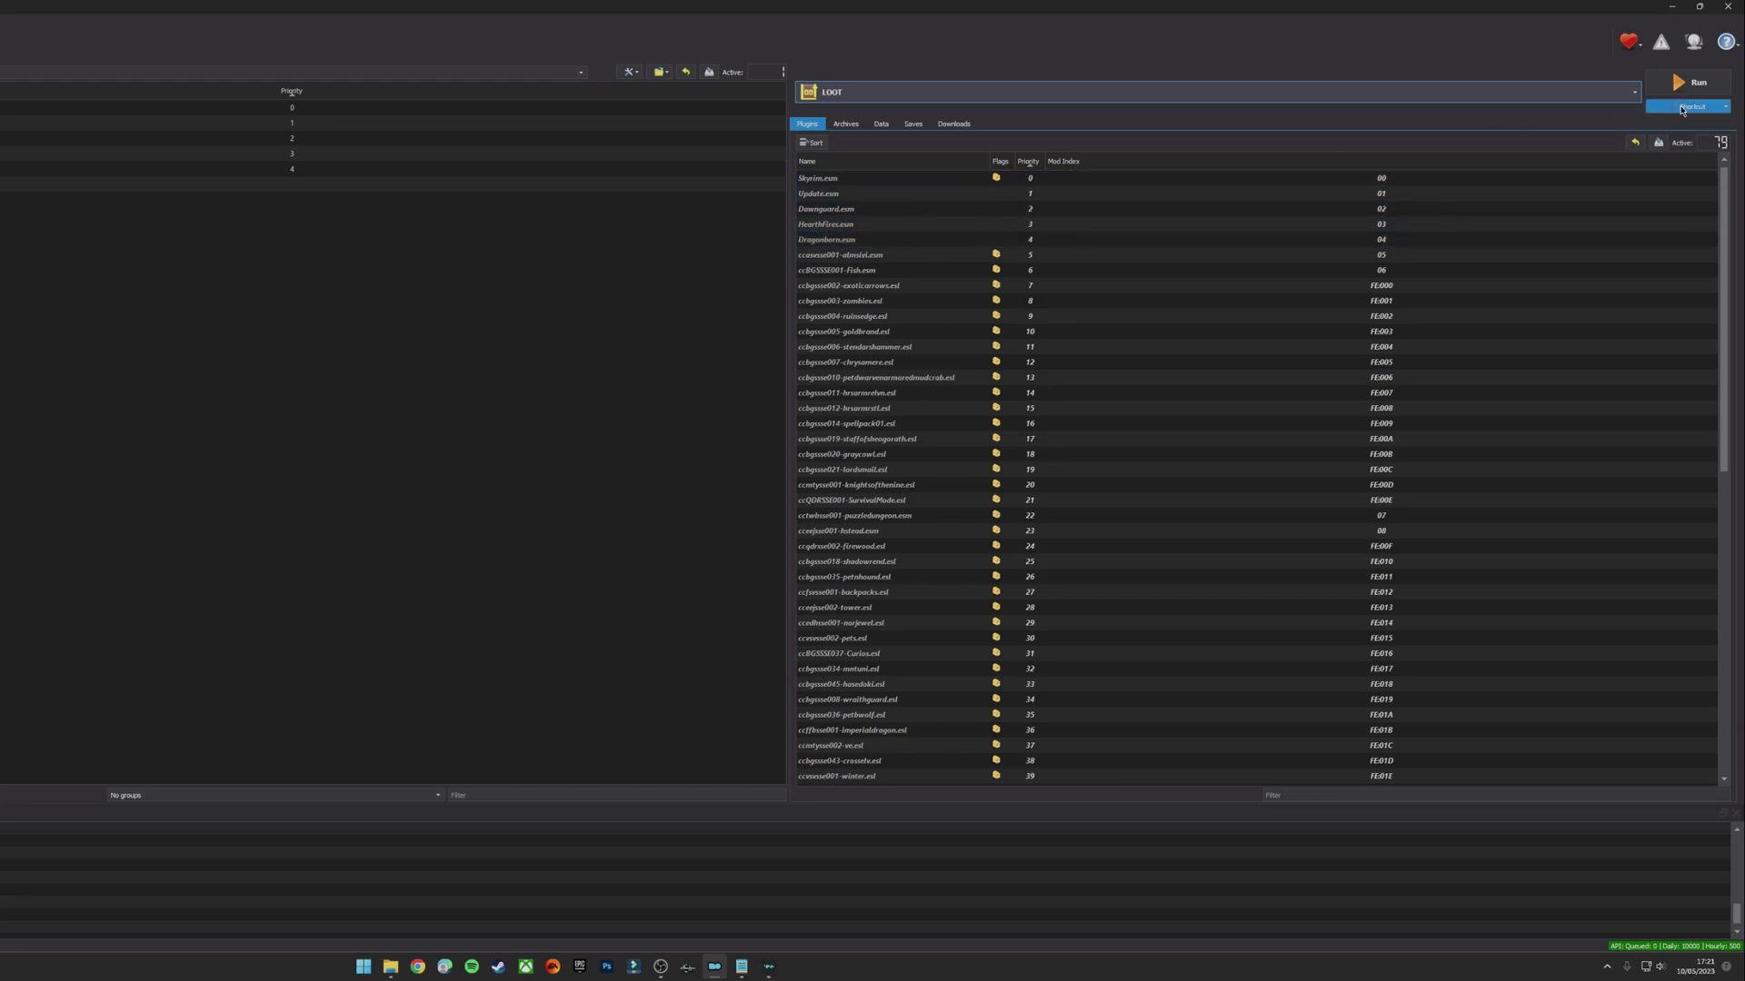
click(1686, 108)
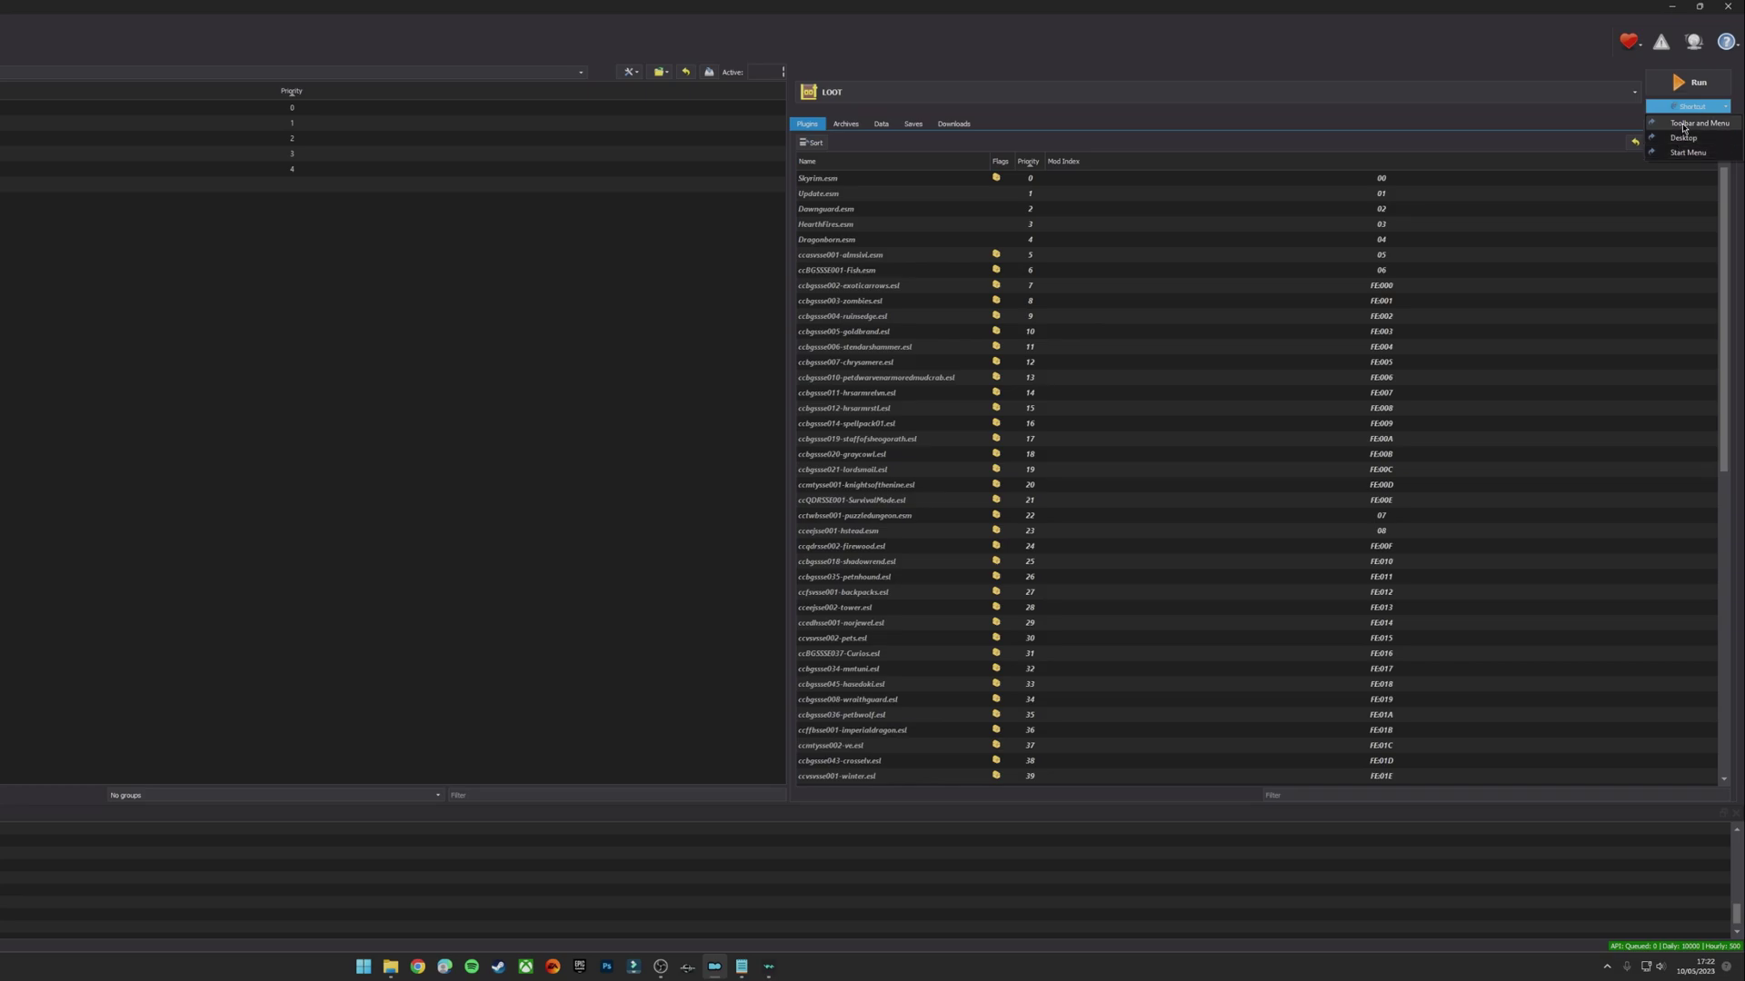
click(1683, 127)
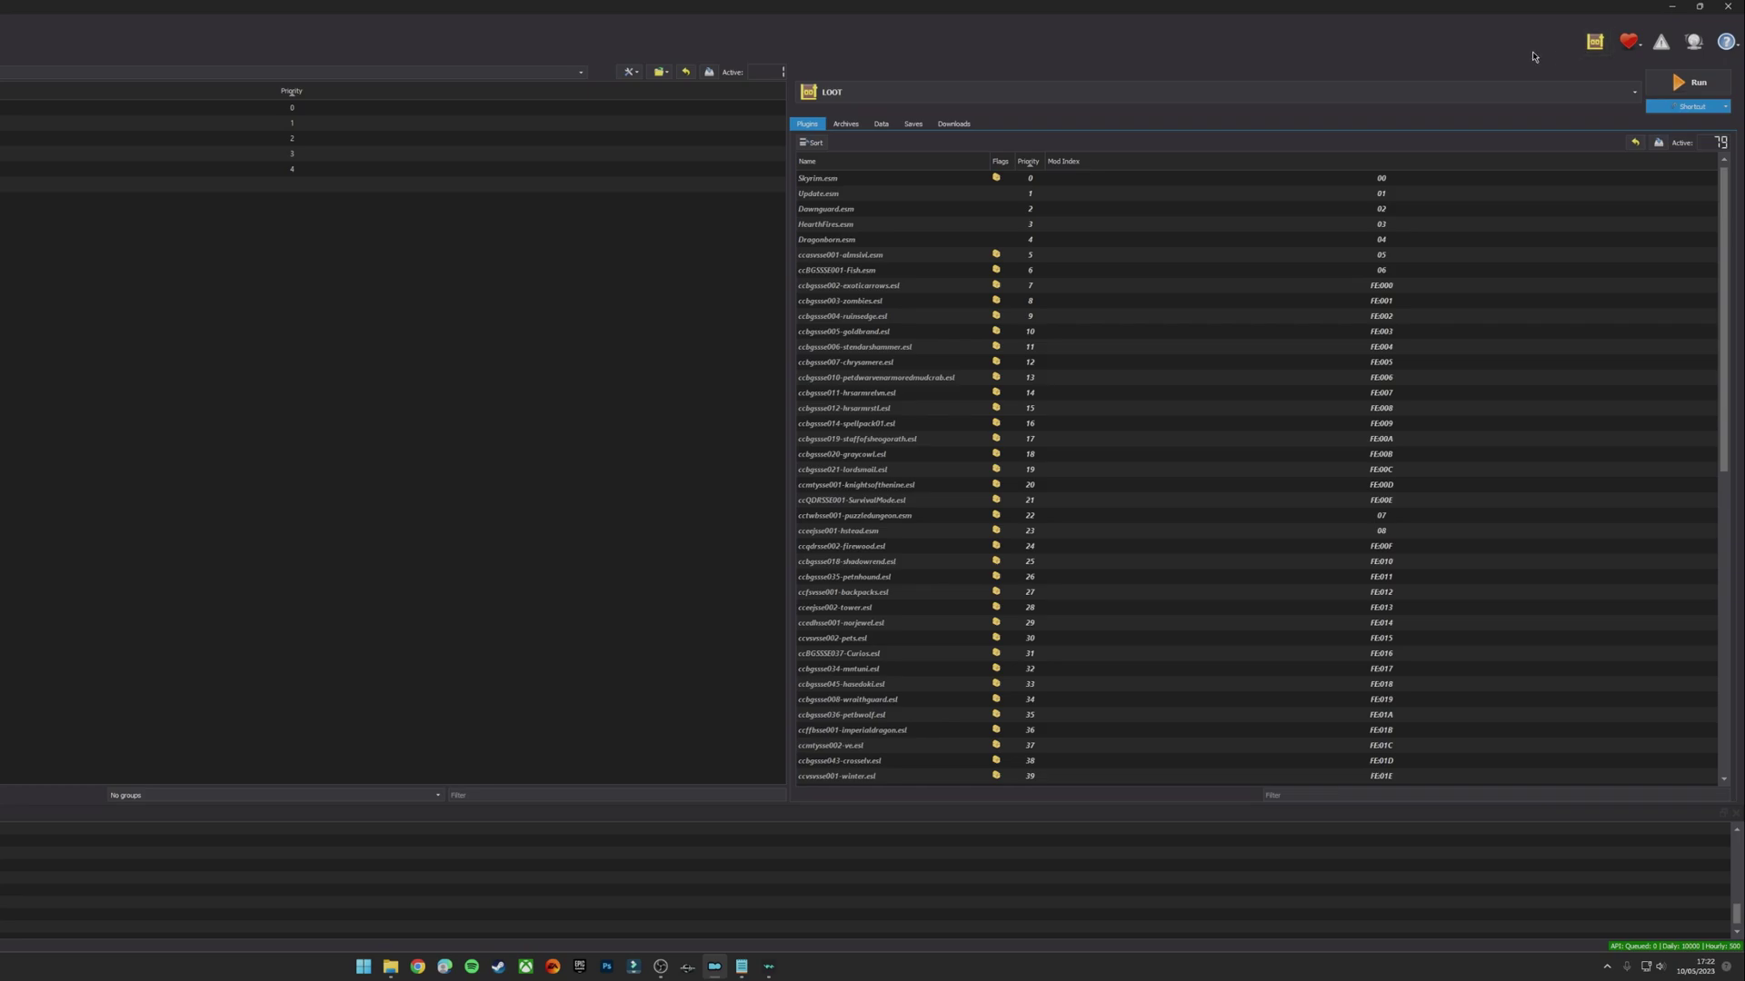
Try moving SSEEdit up and down in the executables list, then discard the reordering
click(1404, 96)
click(997, 122)
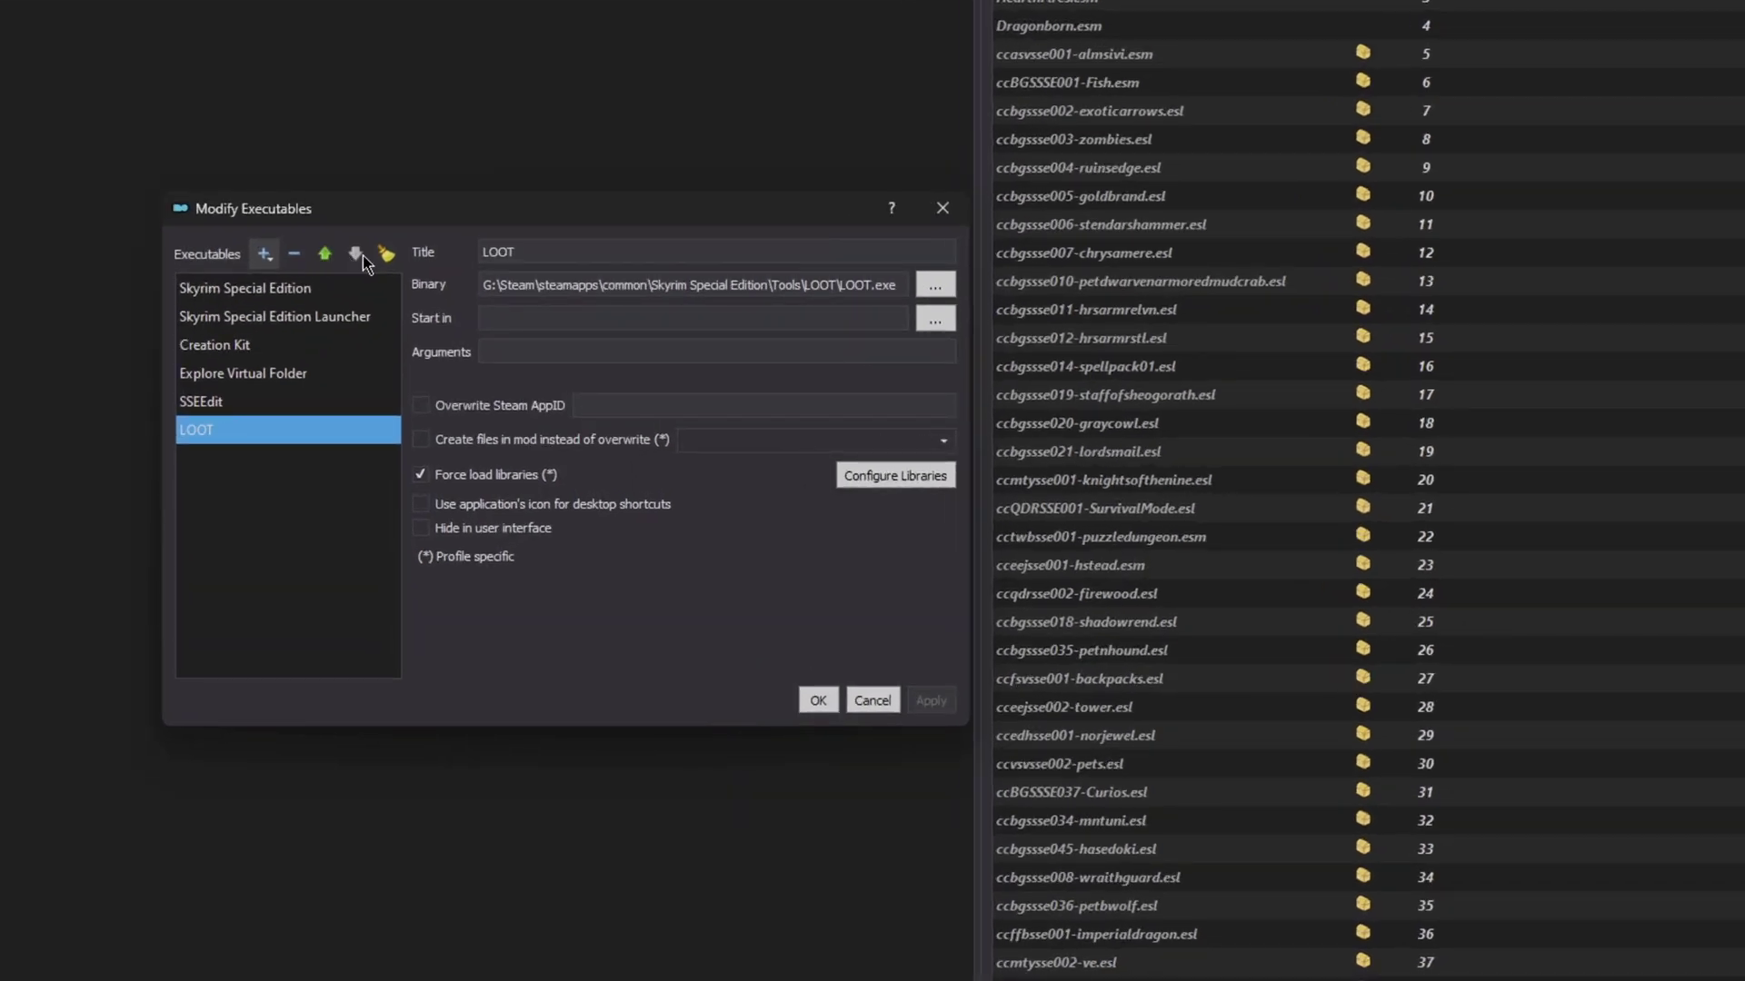
click(243, 401)
click(353, 255)
click(325, 254)
click(326, 254)
click(353, 255)
click(353, 254)
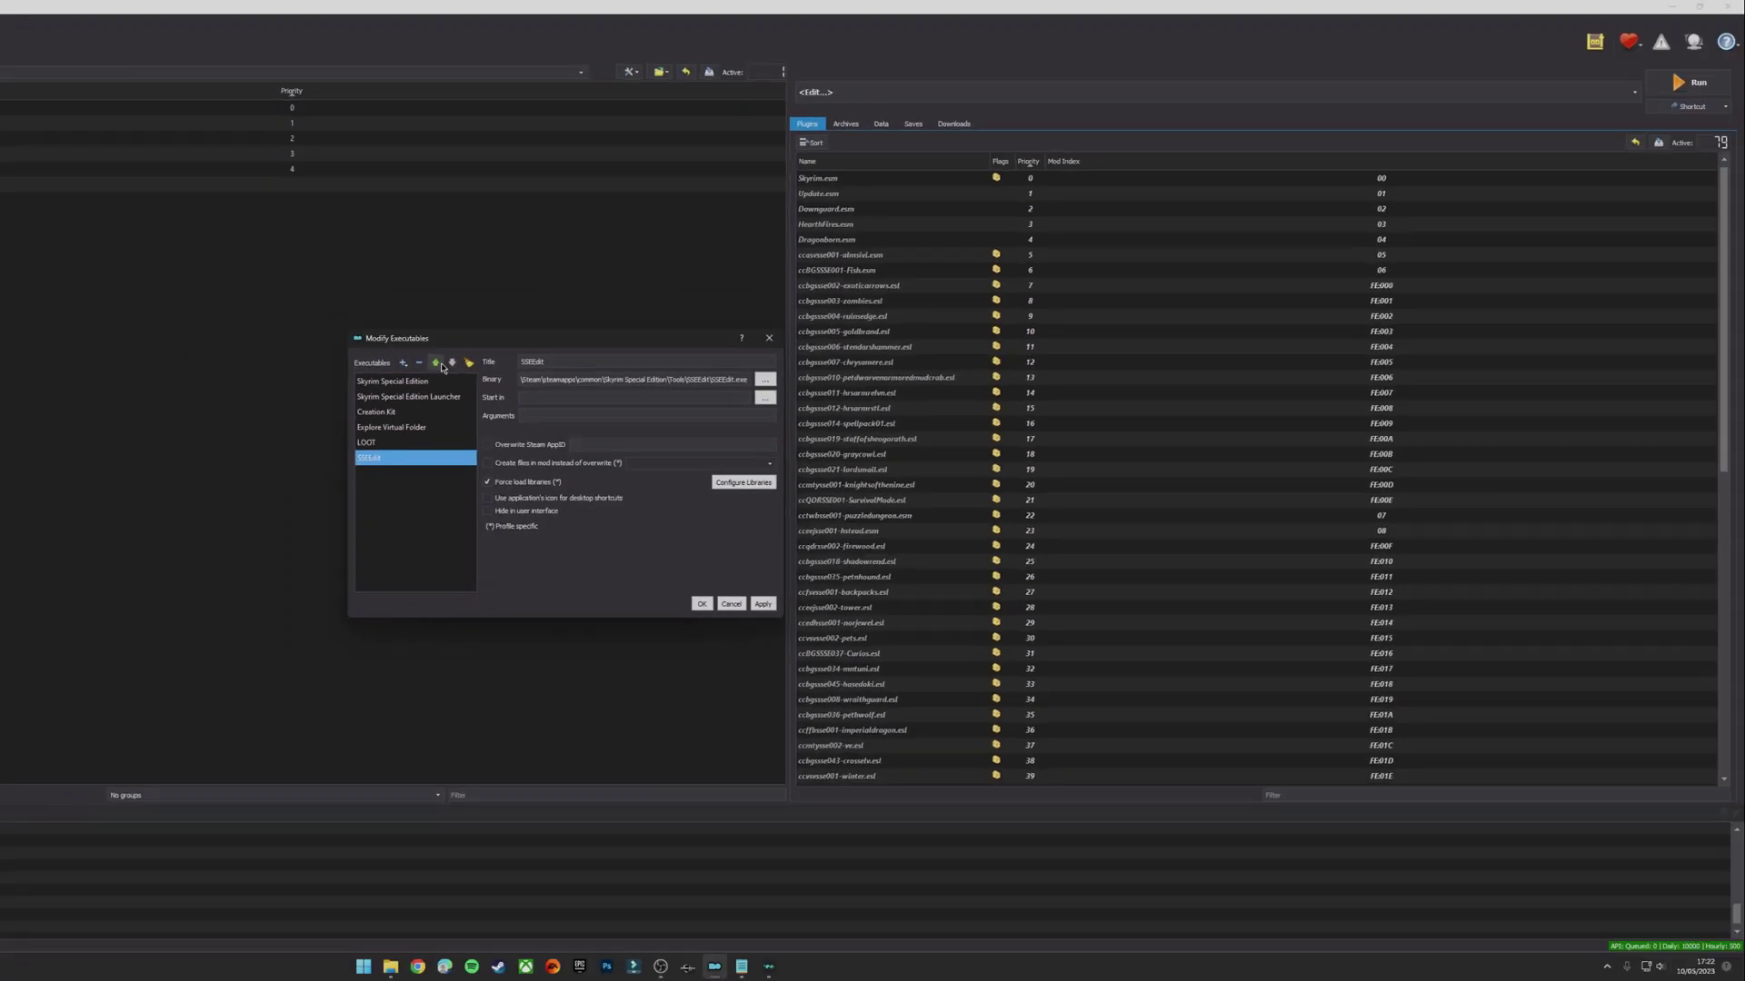
click(439, 364)
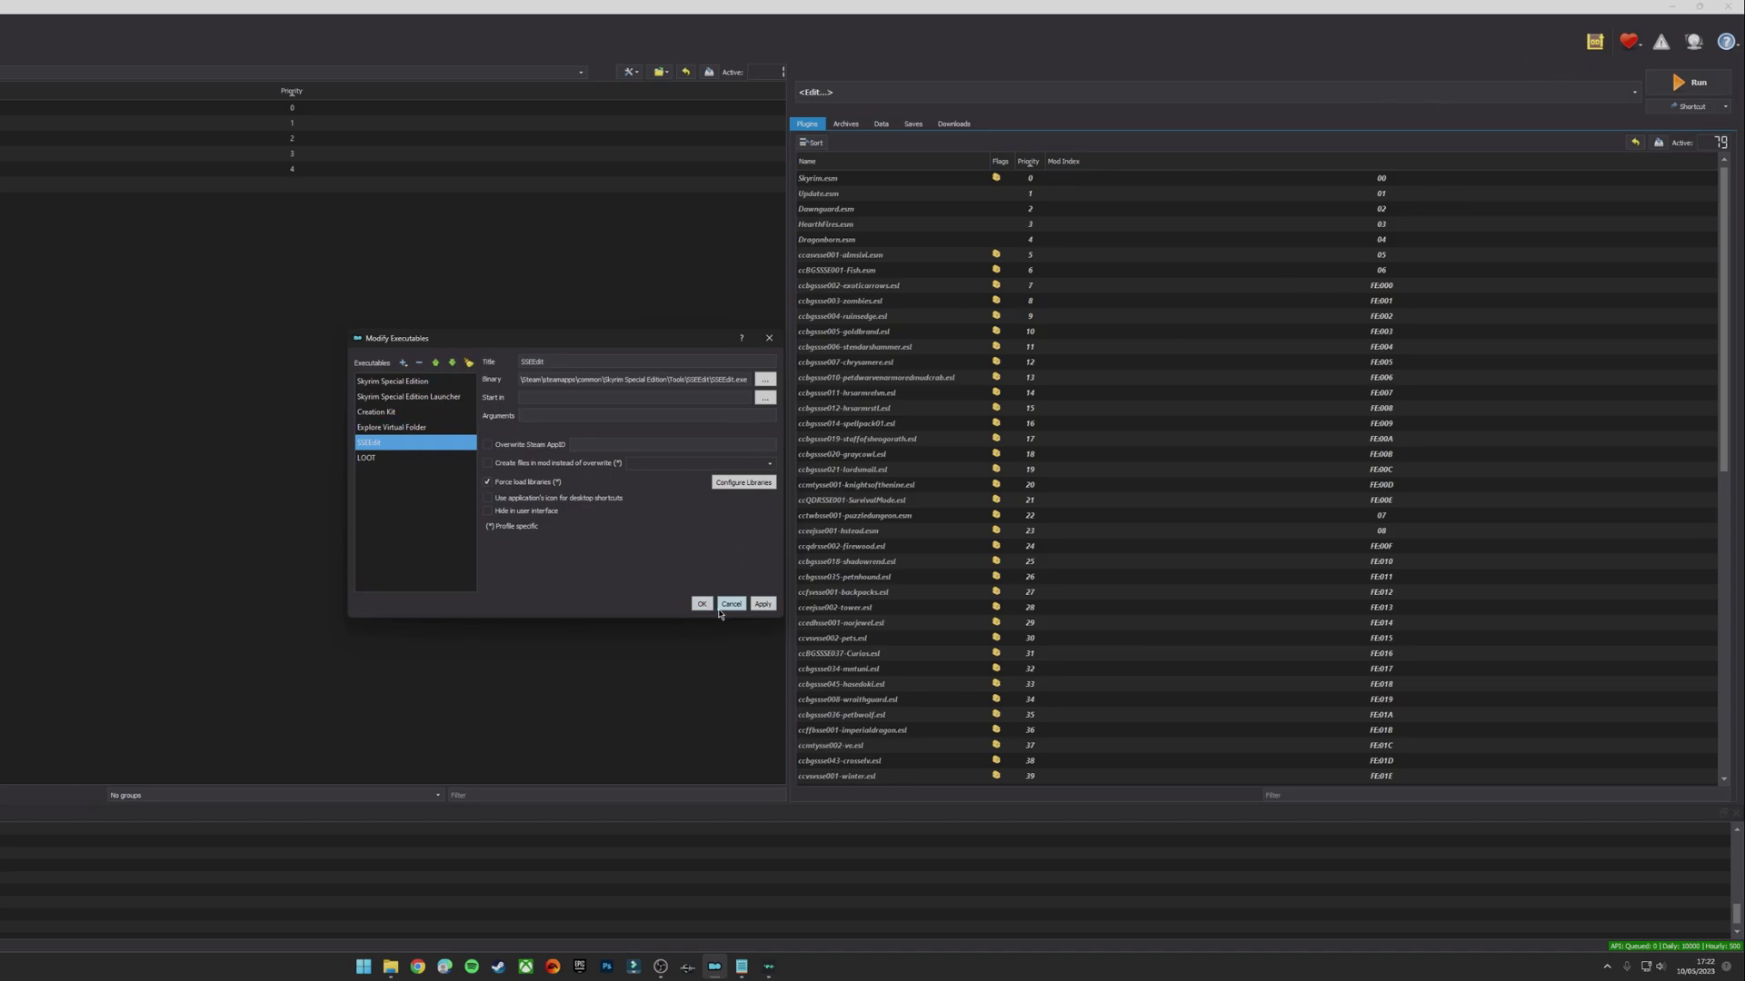
click(718, 605)
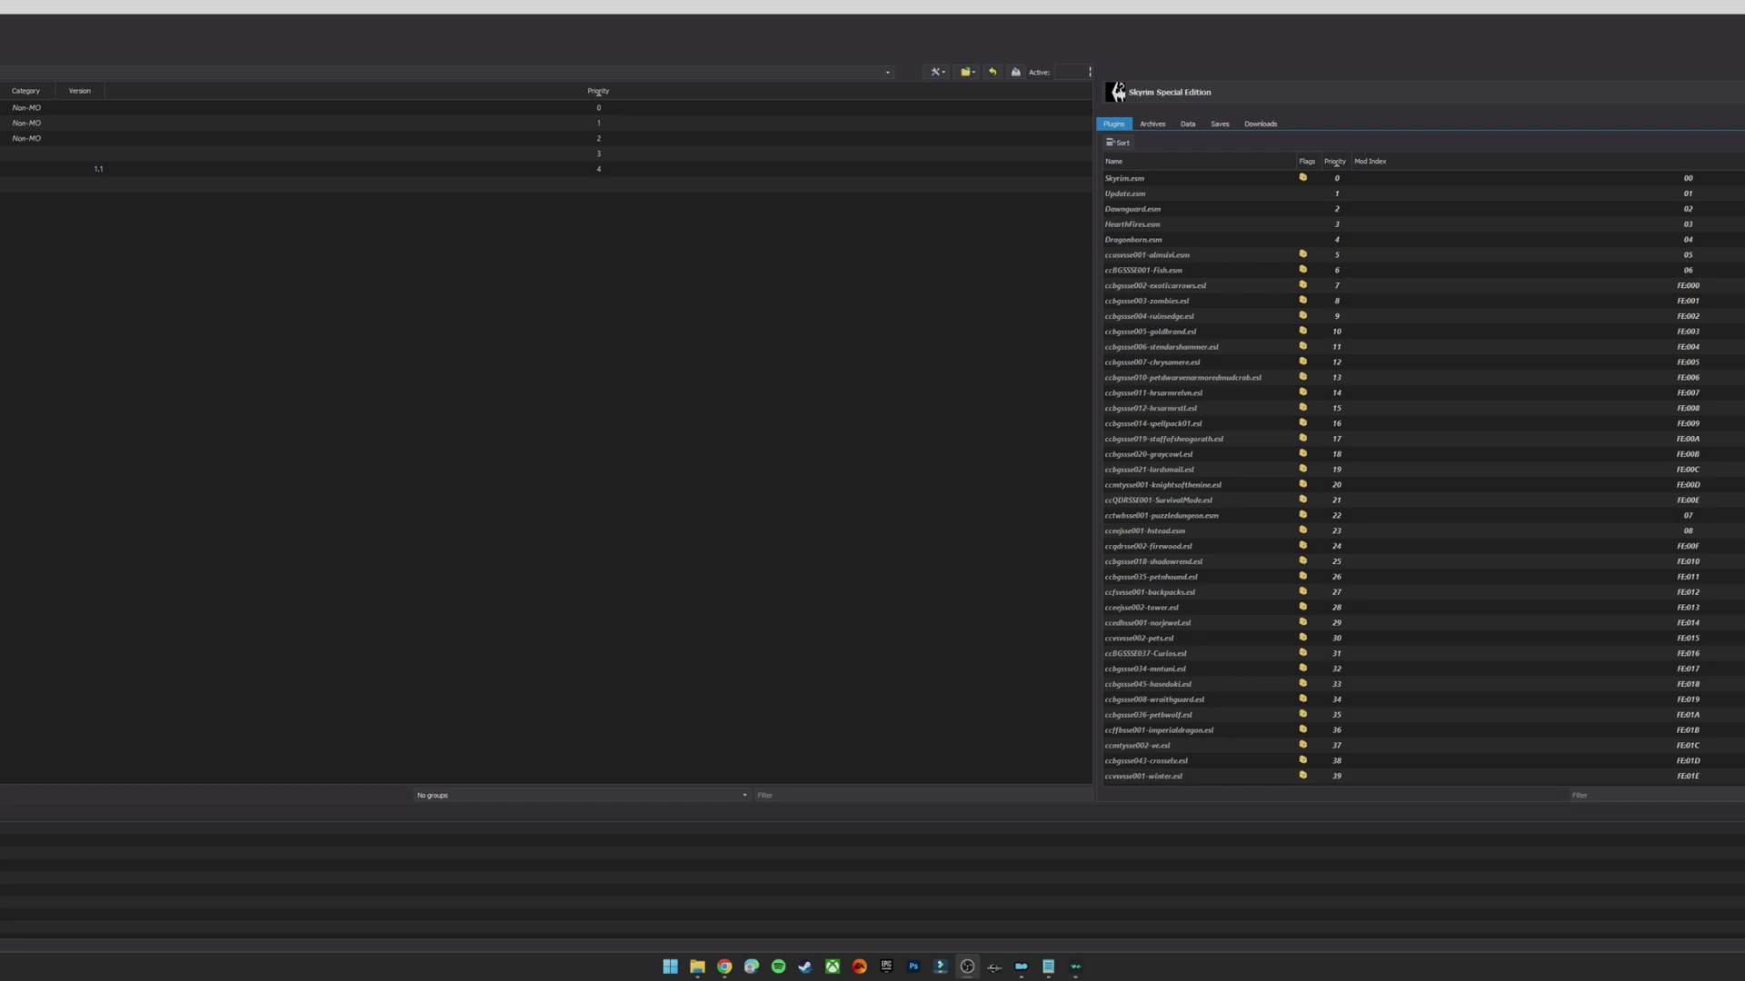
Overwrite the Steam AppID of the Creation Kit executable with 1946180 and save the change
click(978, 272)
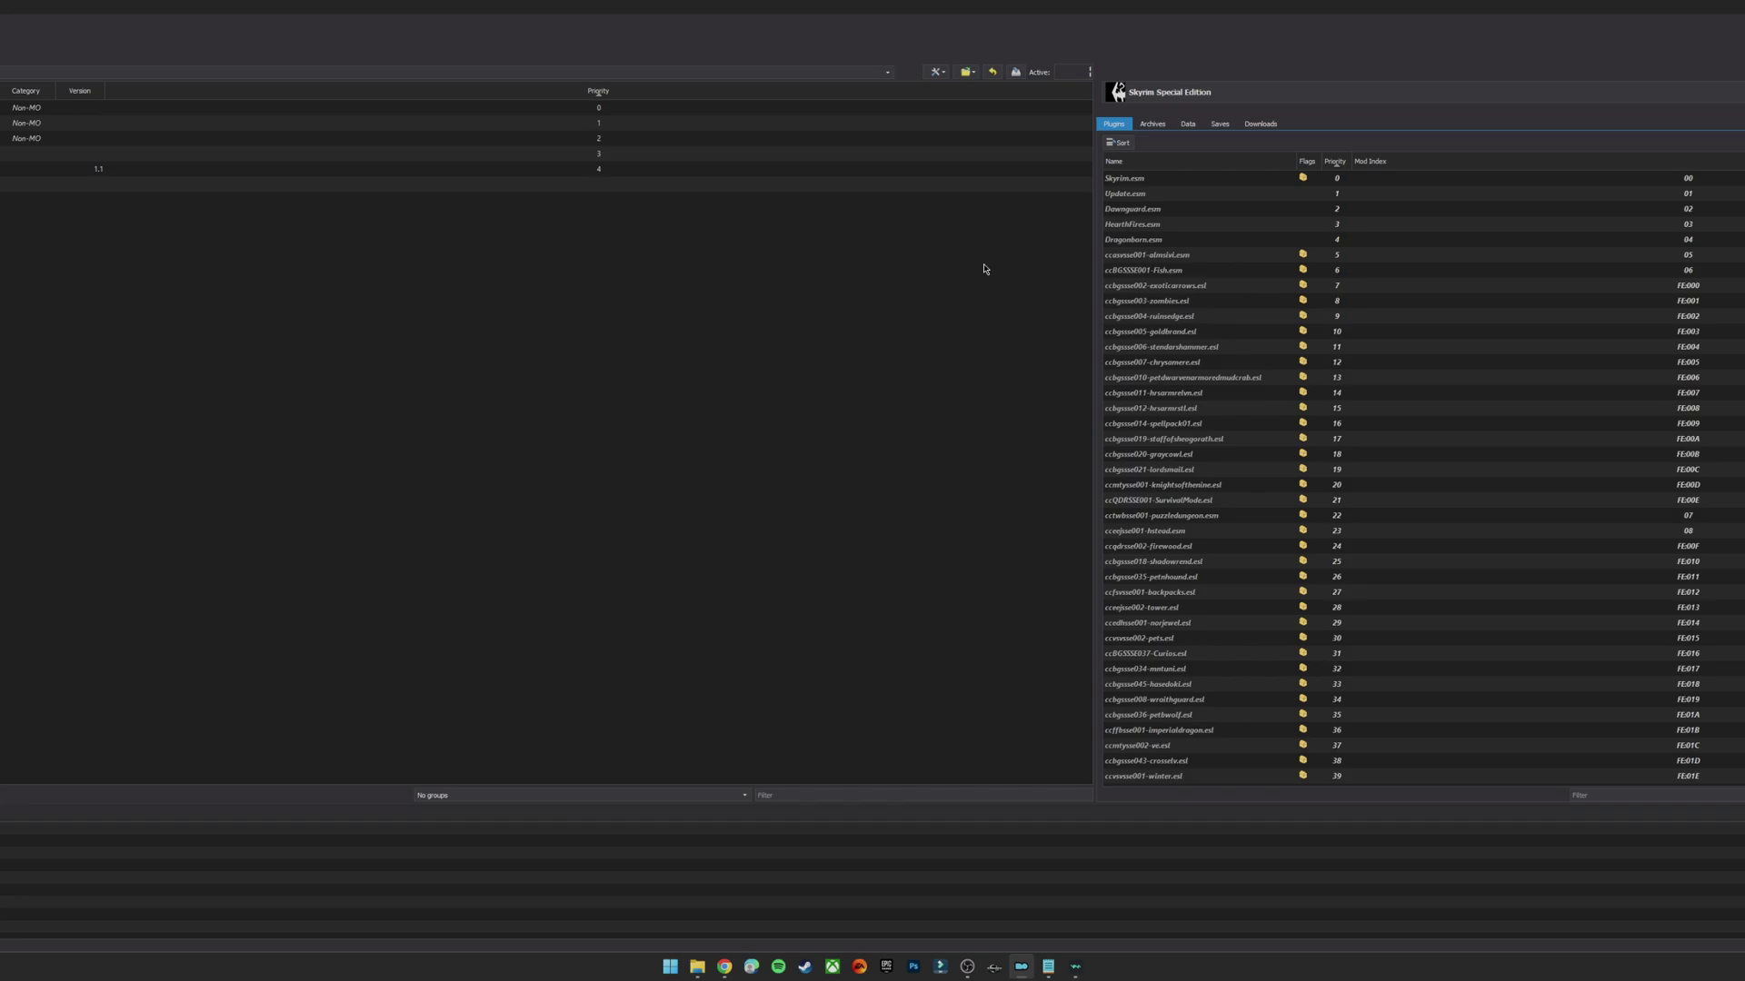
click(1160, 98)
click(1154, 116)
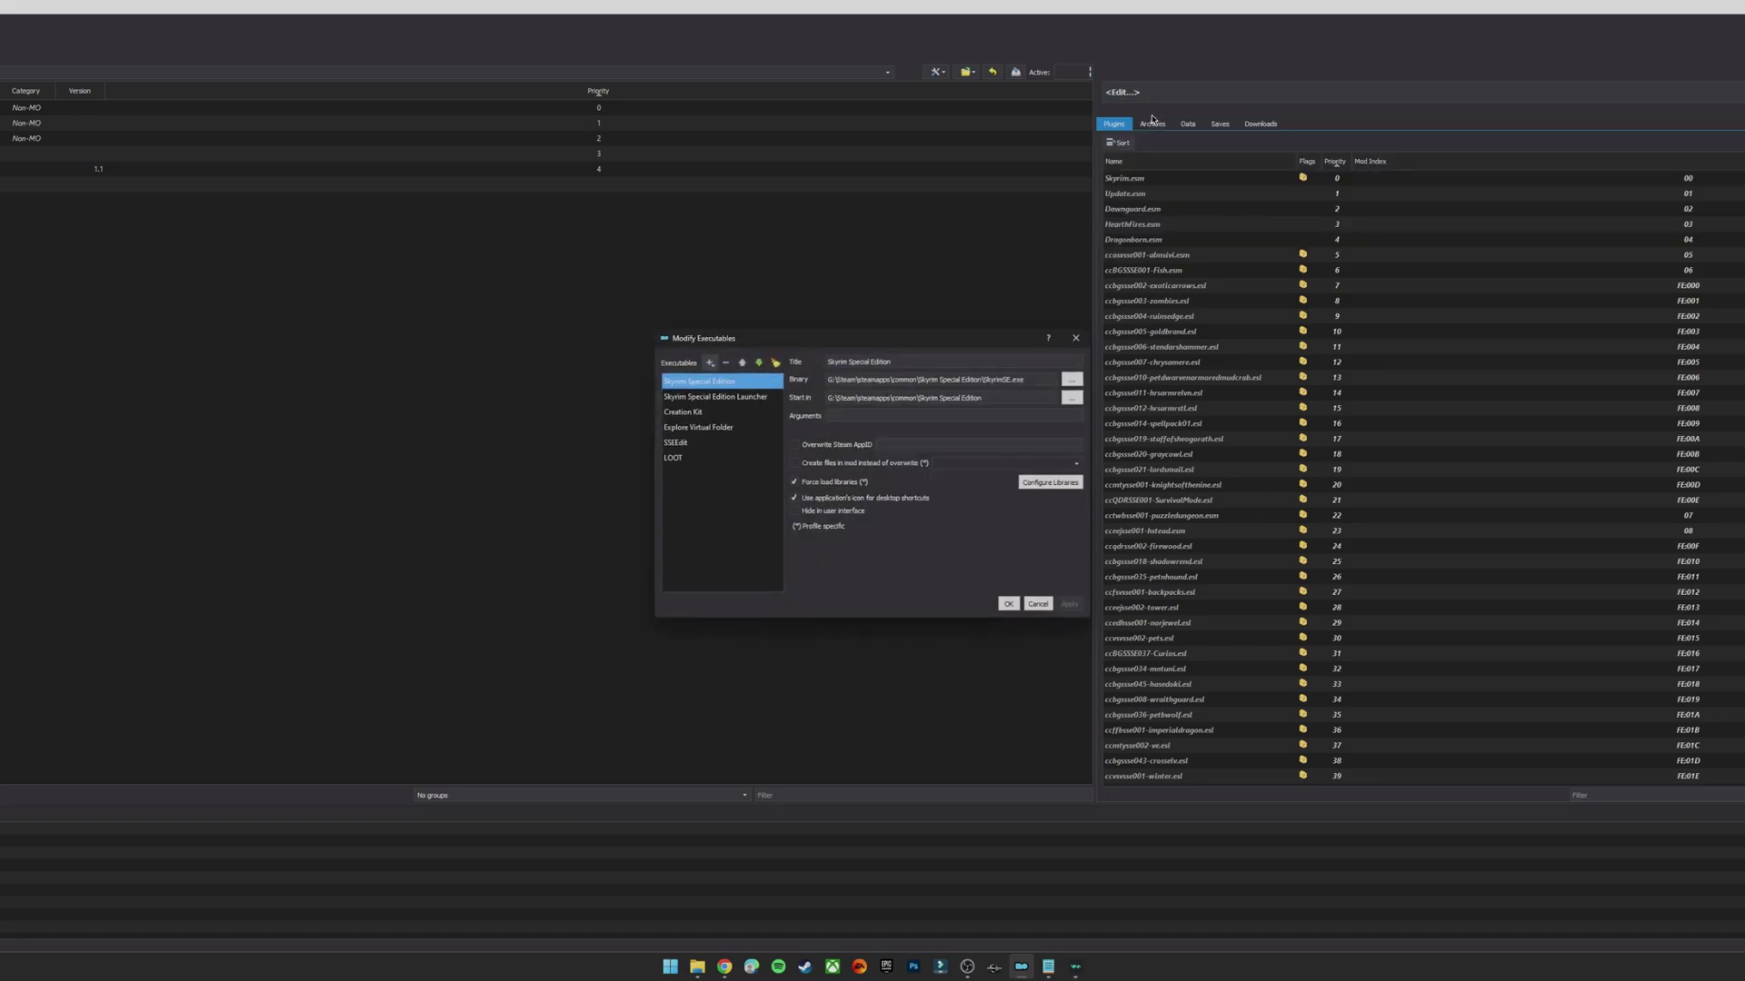
click(720, 416)
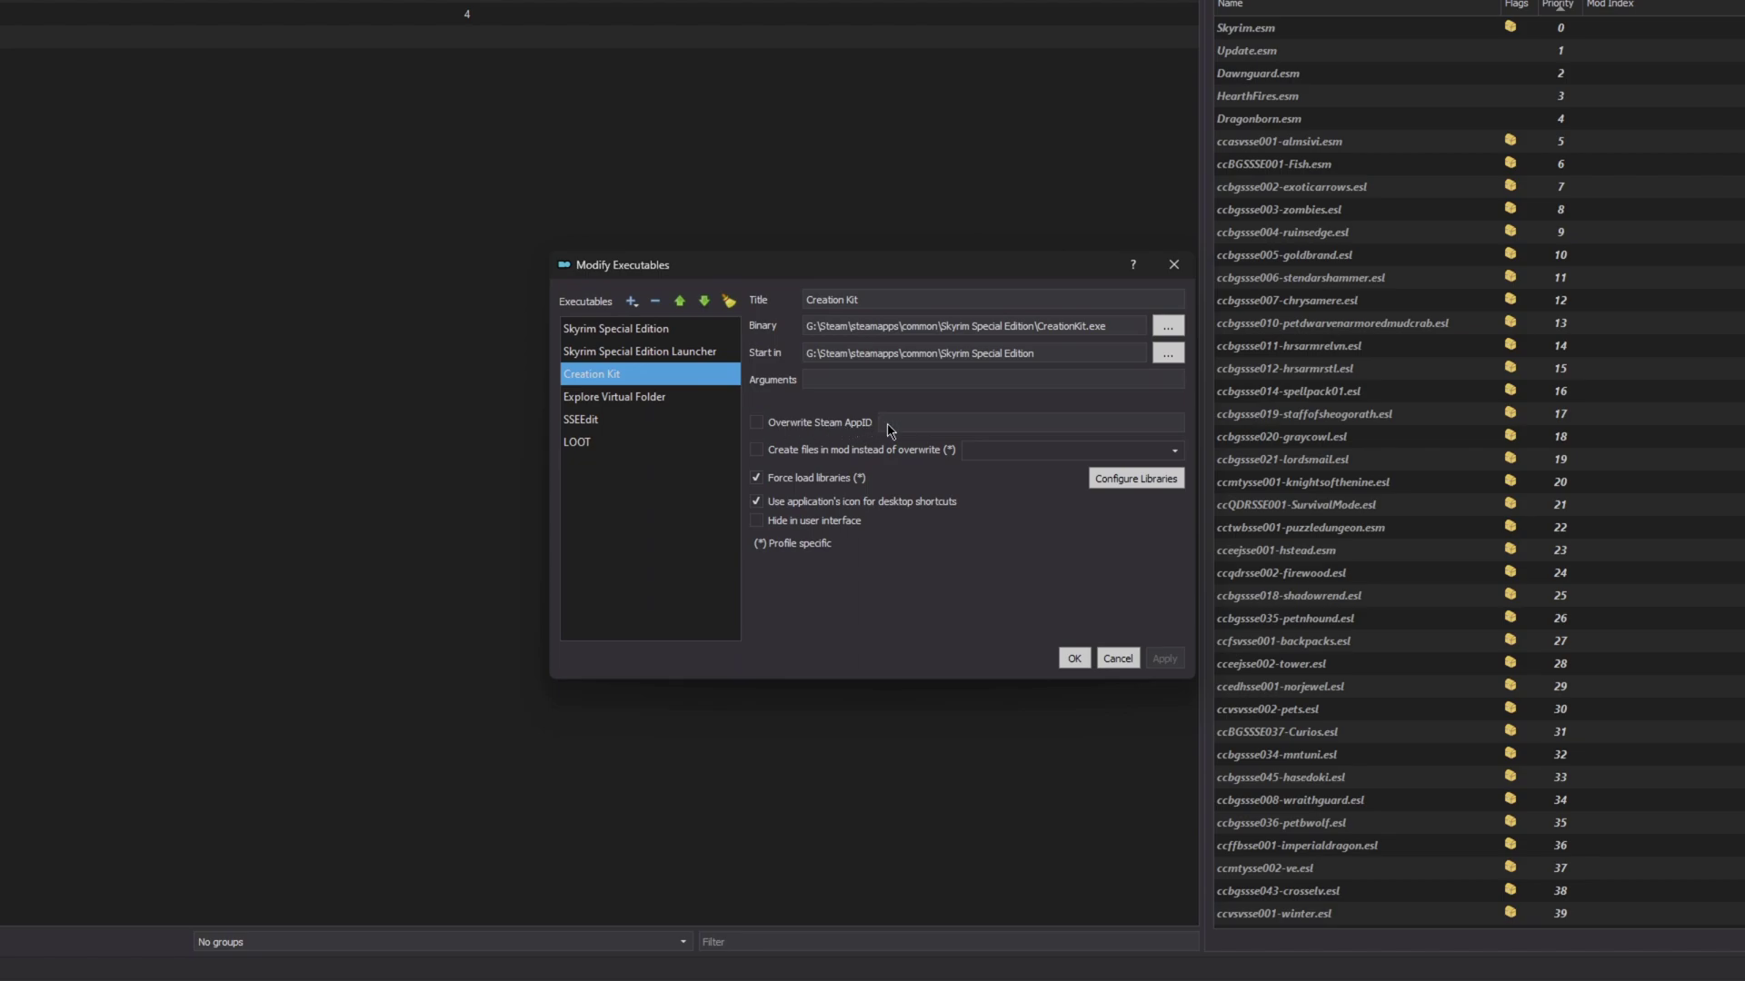
click(817, 426)
right_click(911, 425)
click(945, 518)
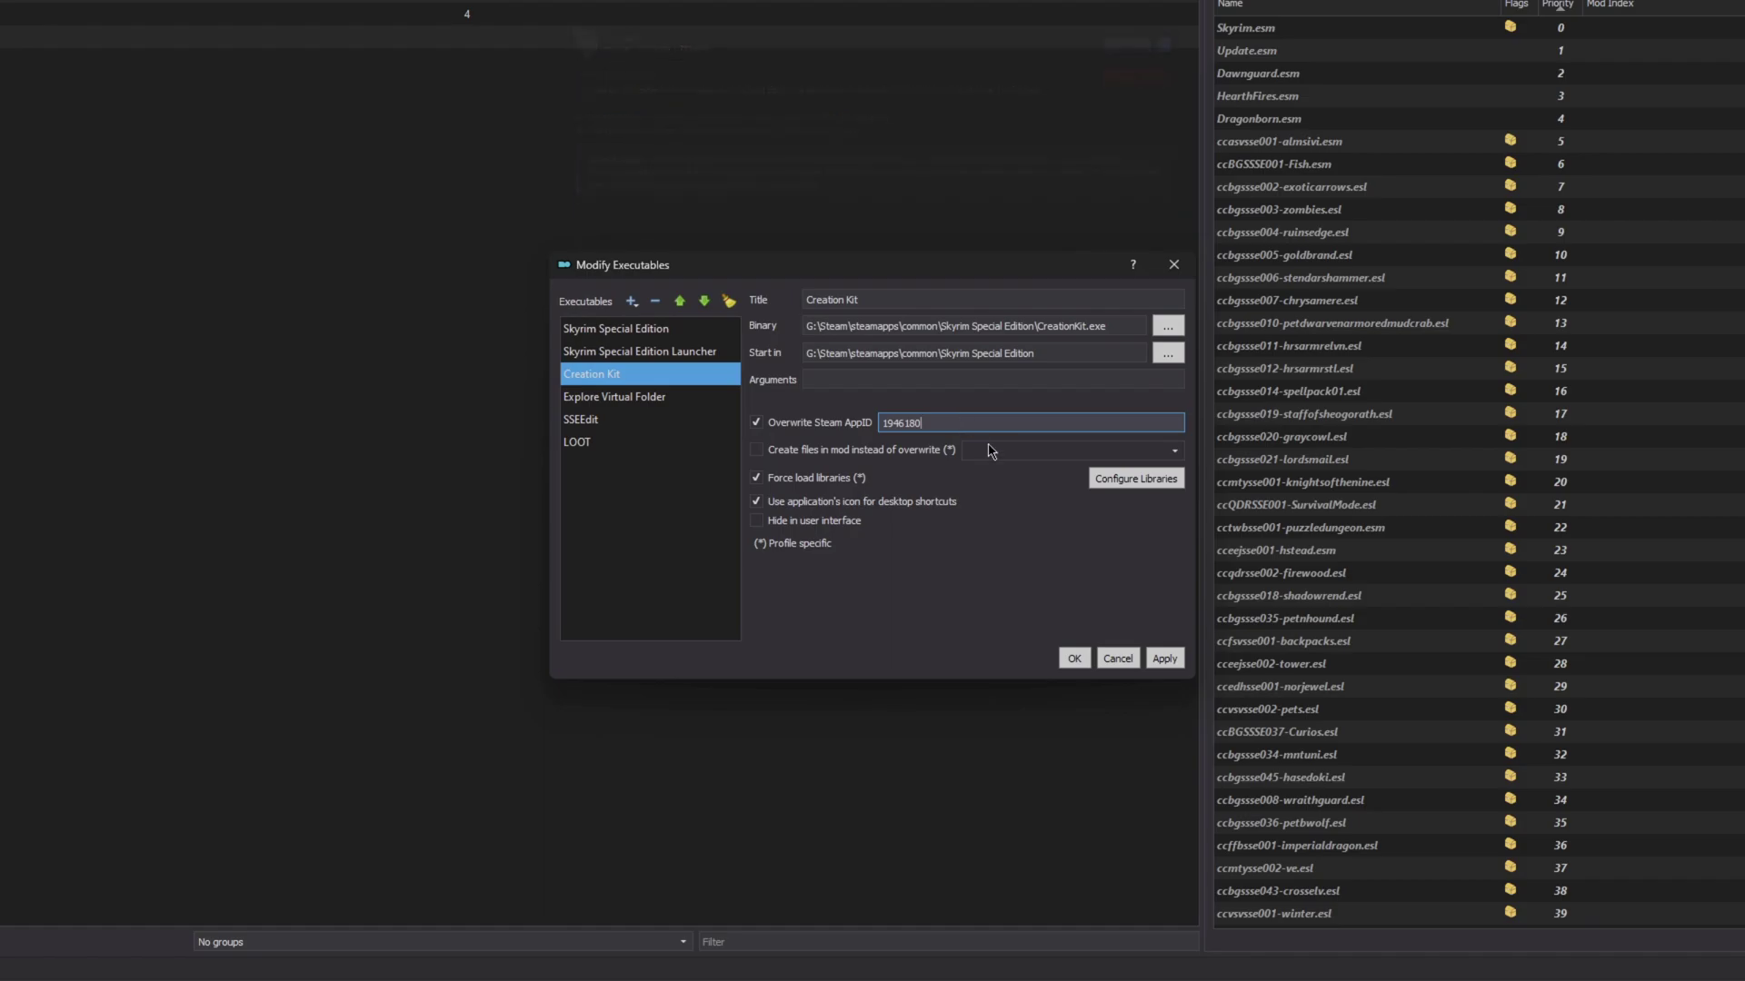
click(1162, 663)
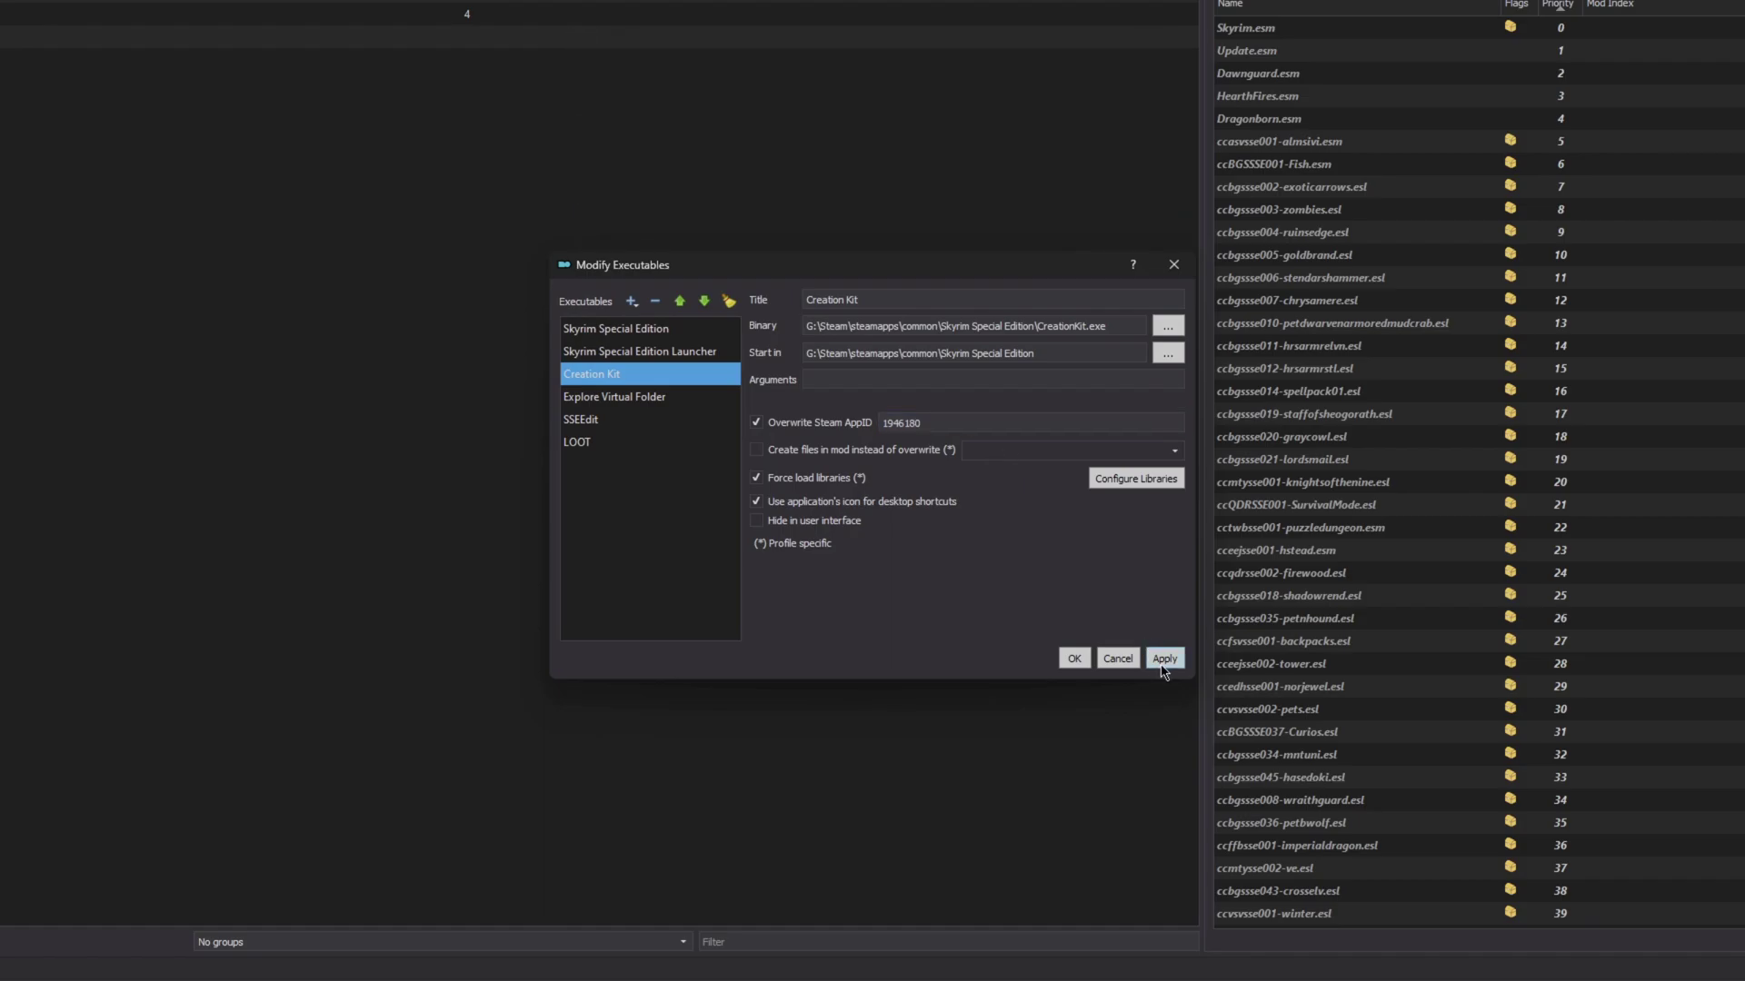
click(1073, 657)
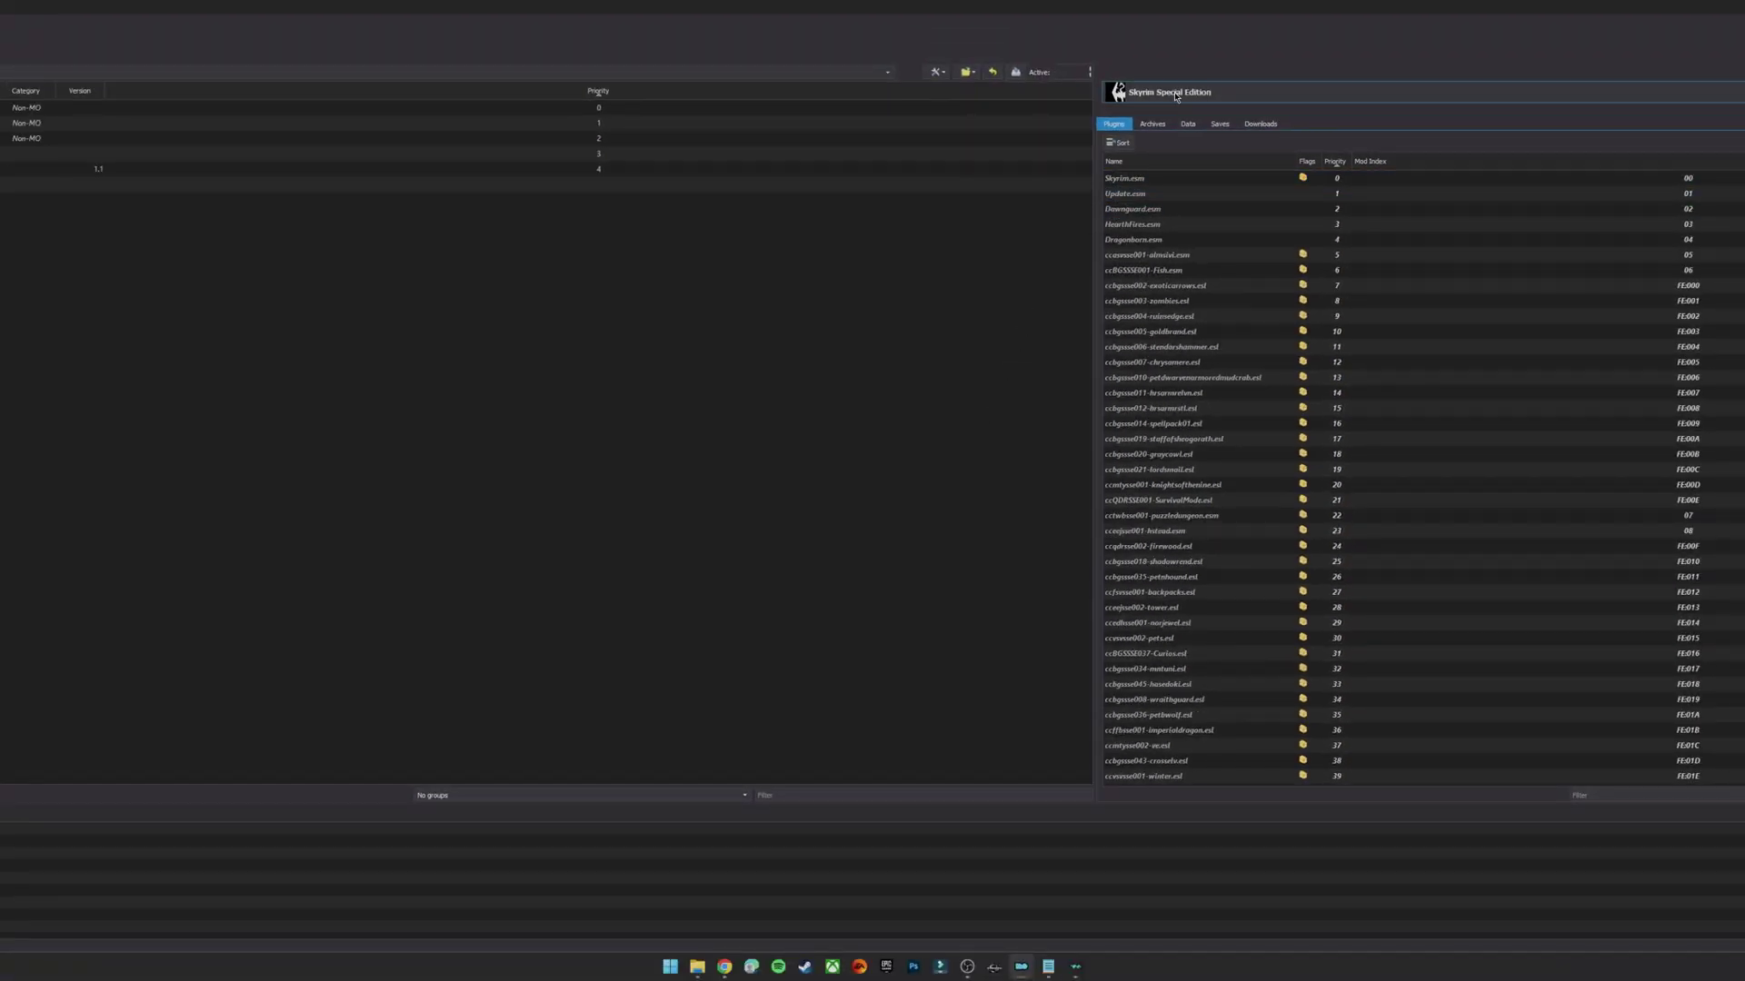
Select Creation Kit from the configured executables and launch it
click(1176, 95)
click(1186, 172)
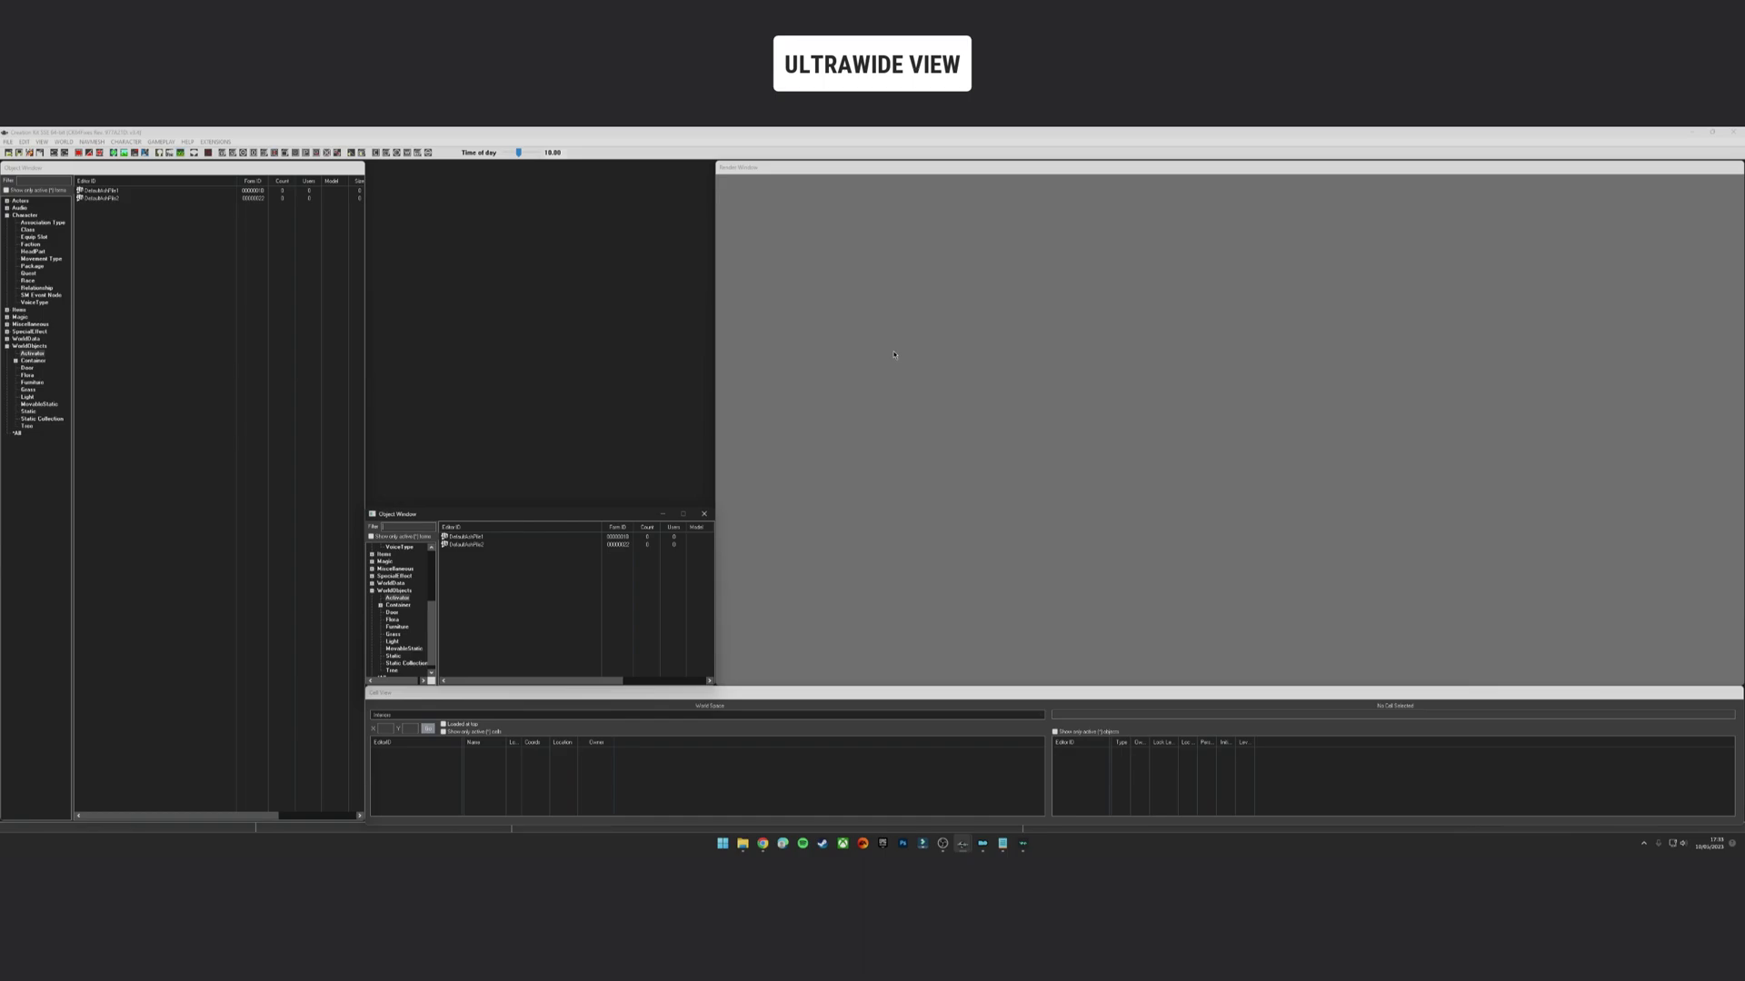
mouse_move(961, 843)
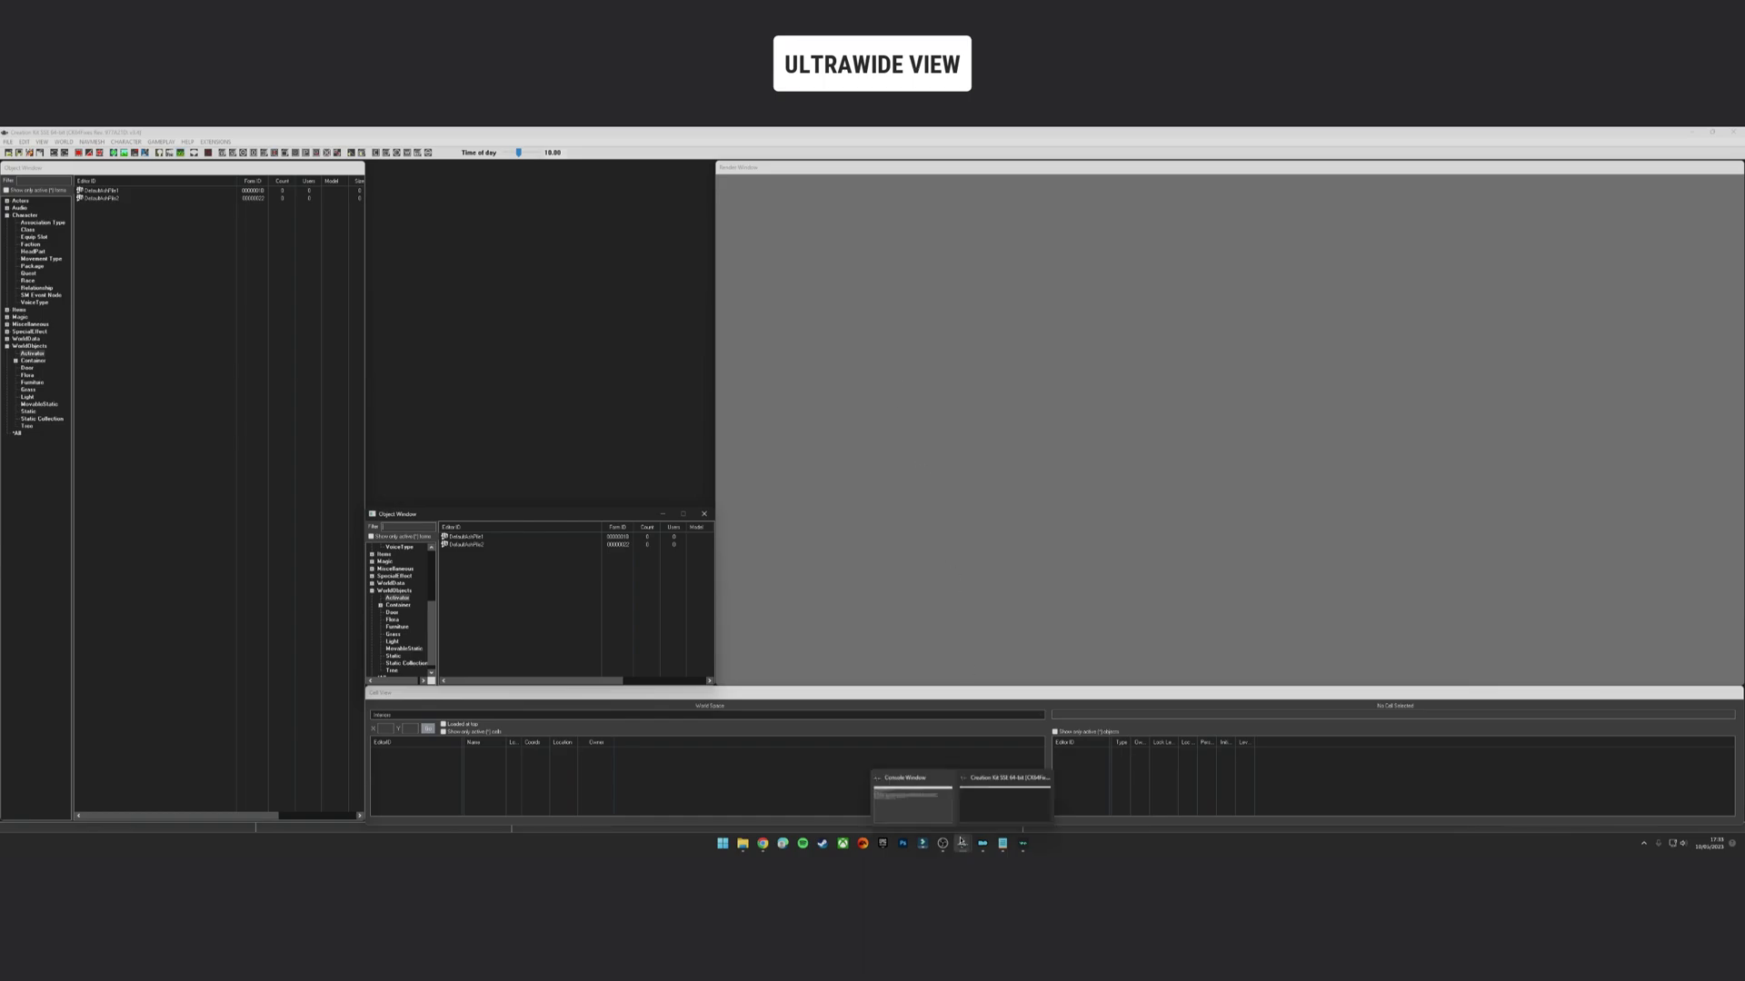
right_click(992, 809)
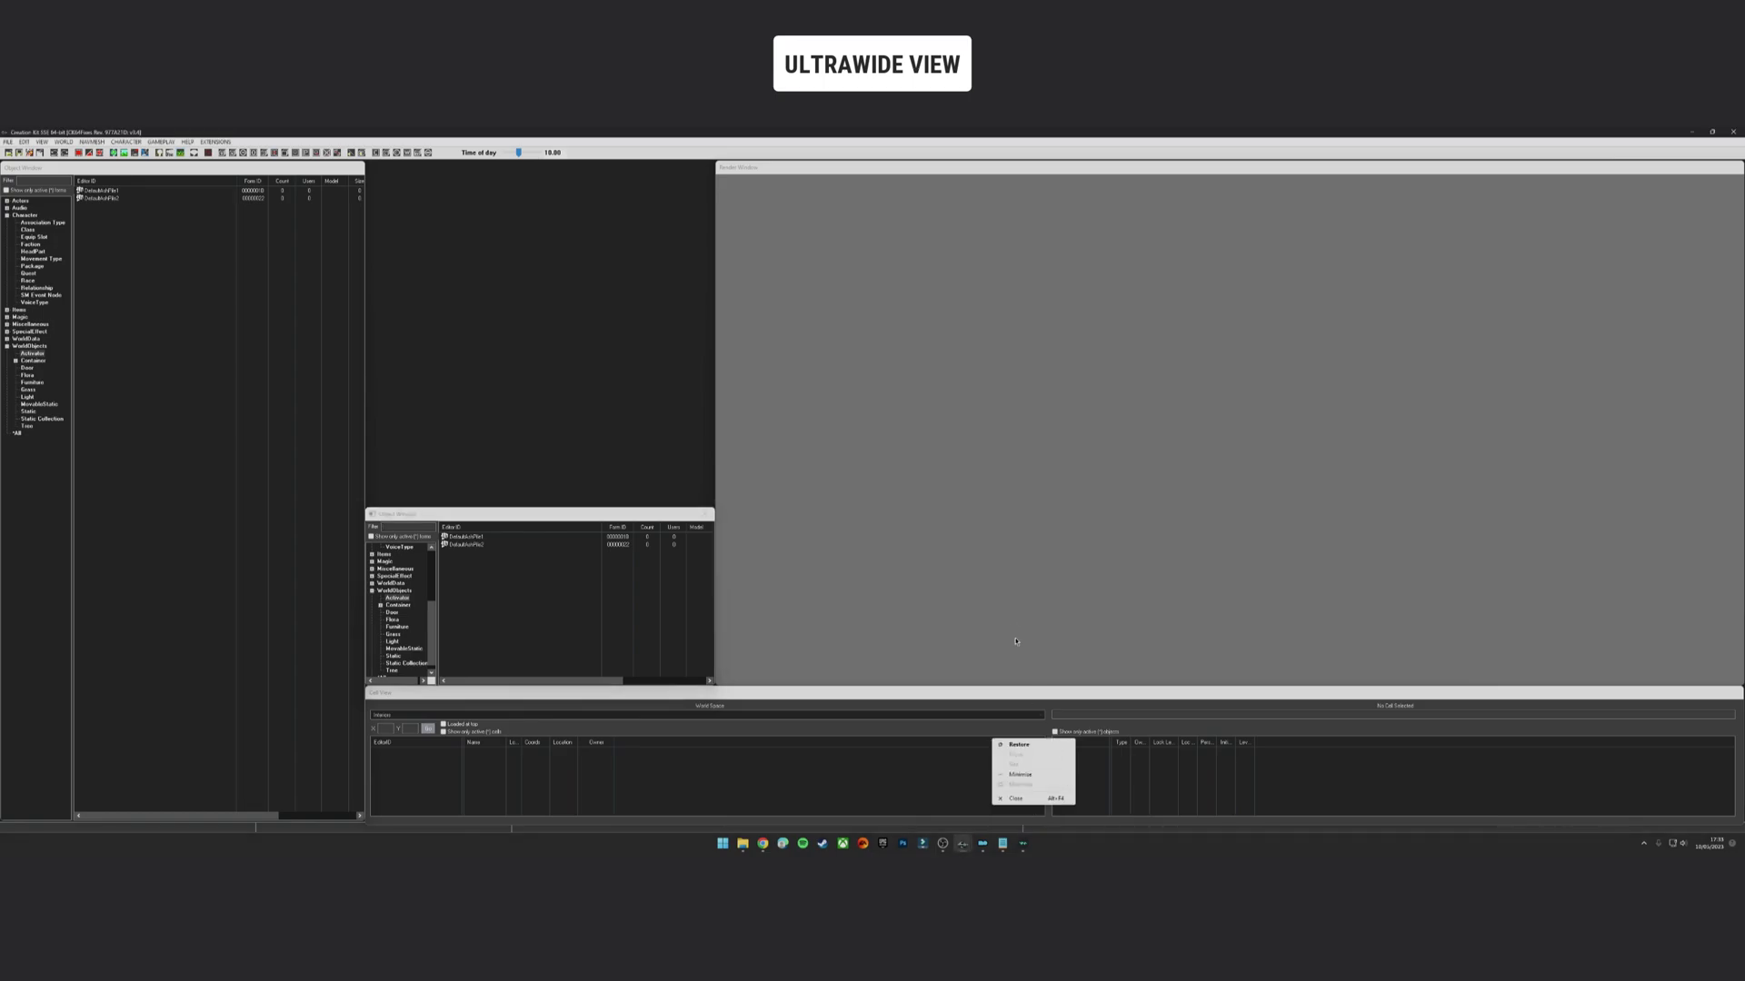
click(874, 505)
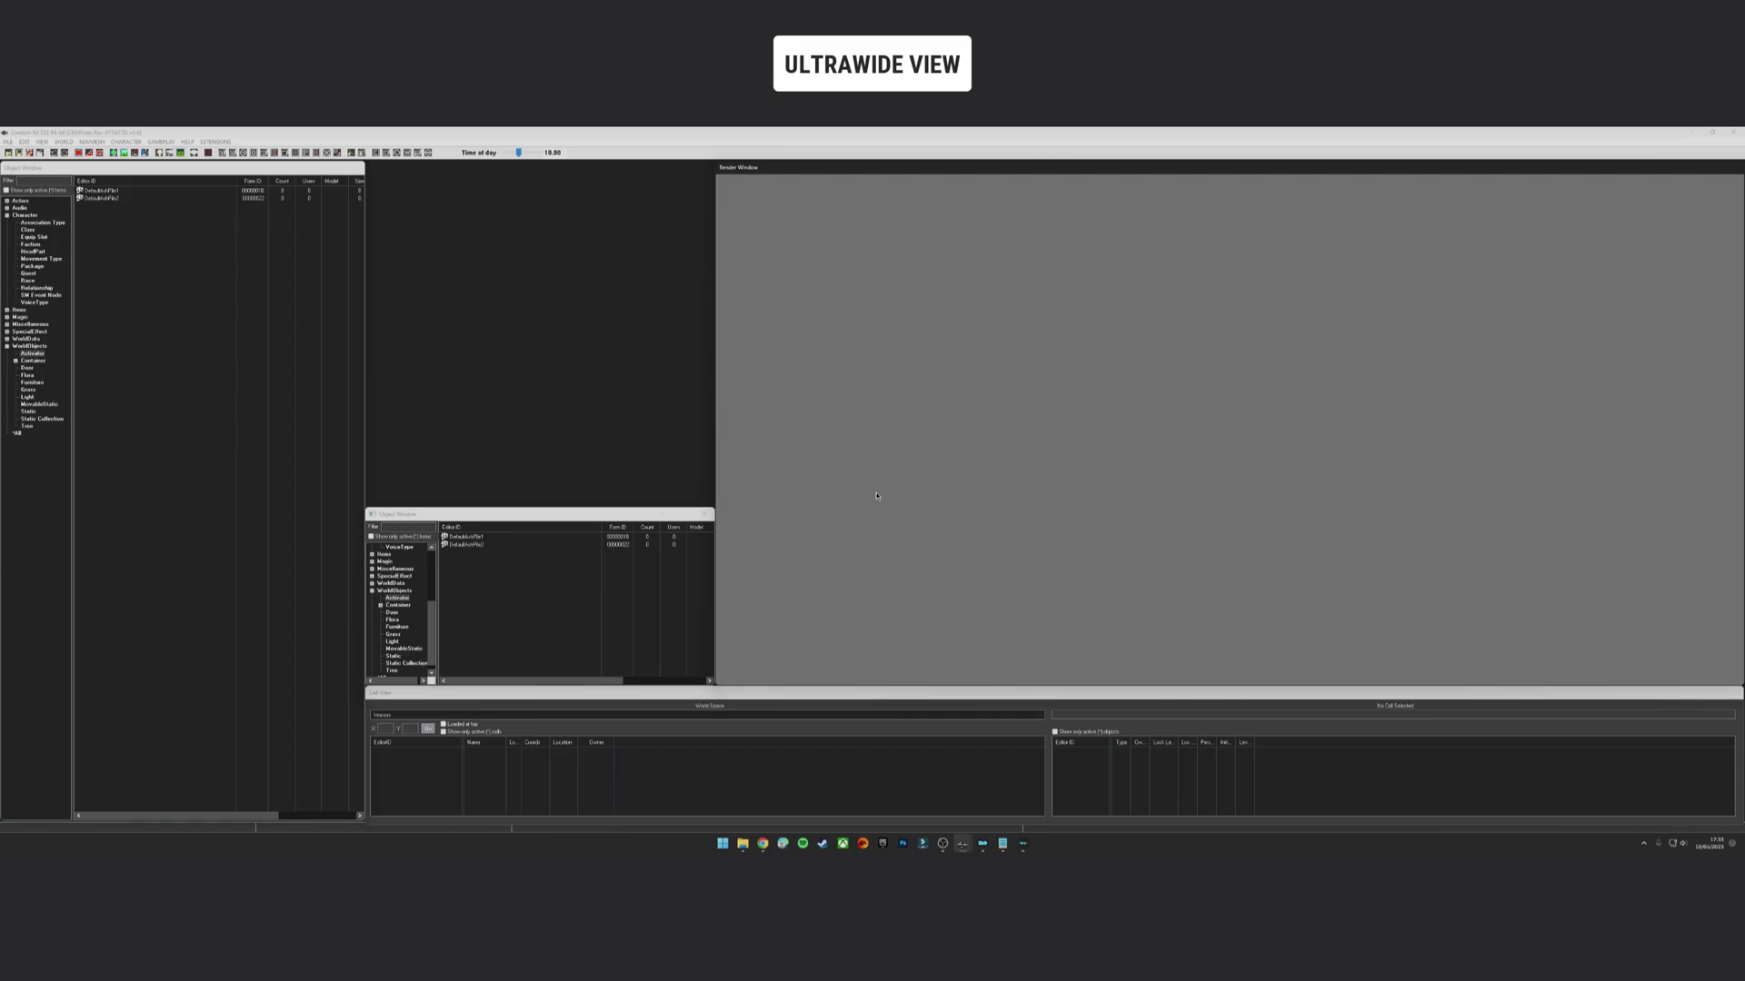
click(656, 509)
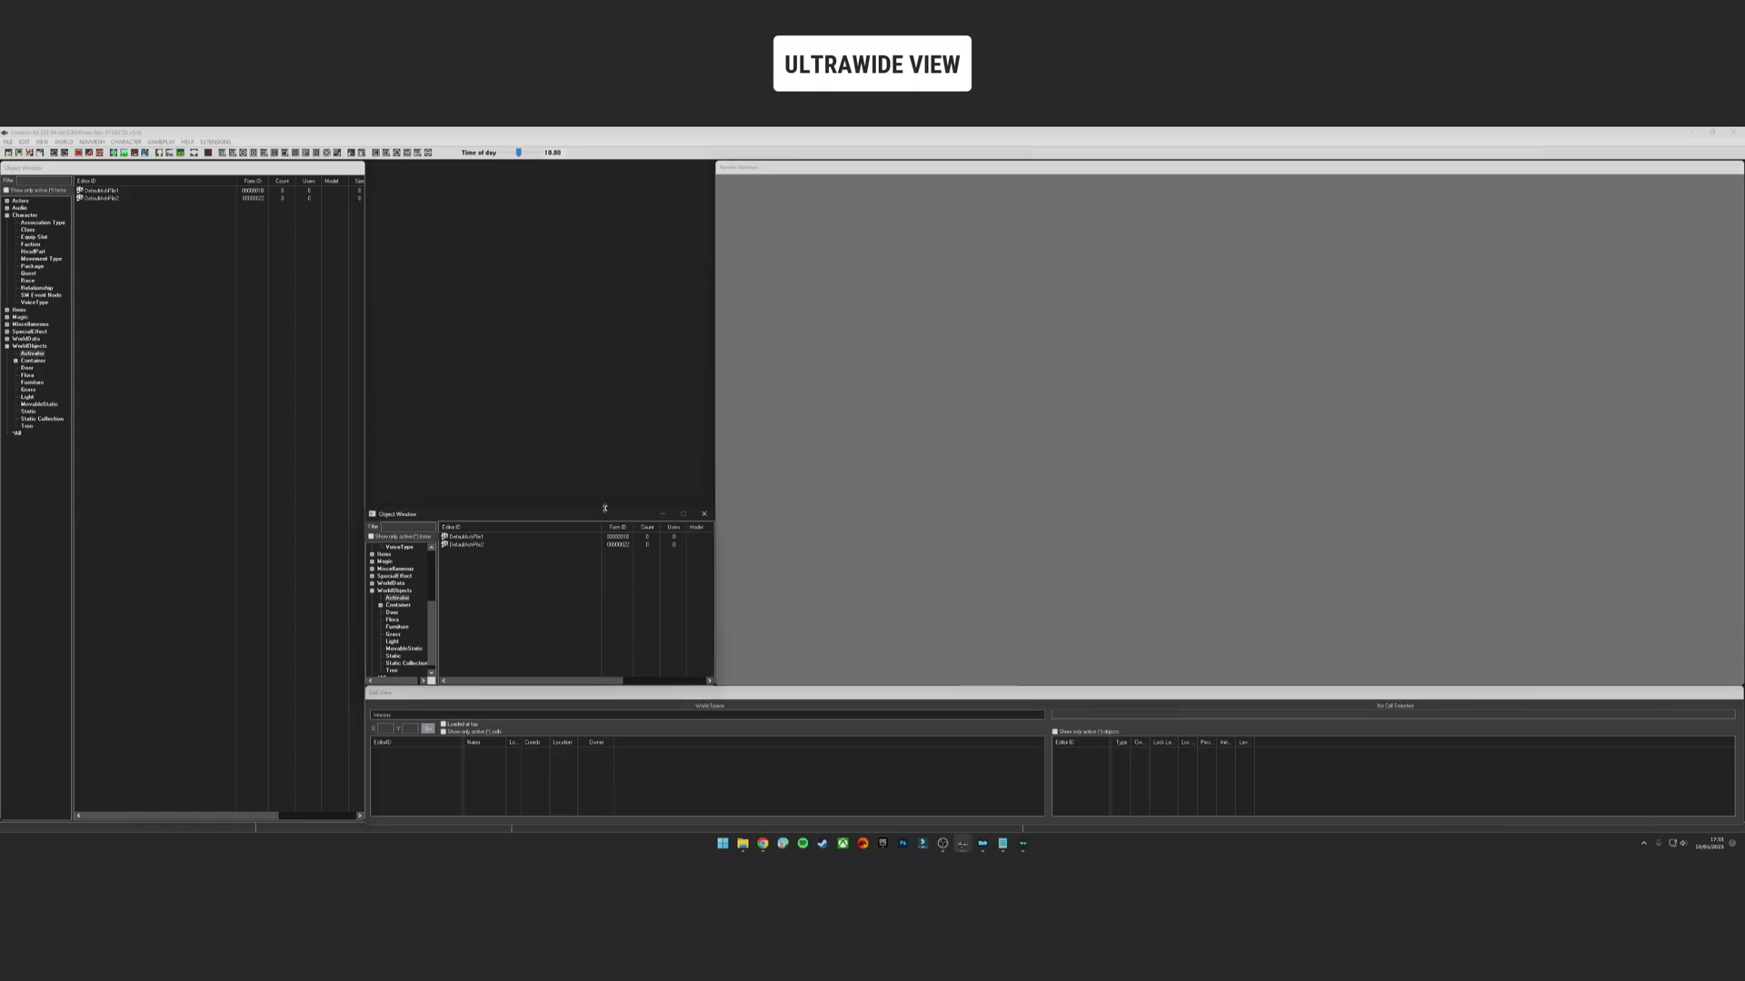
click(942, 844)
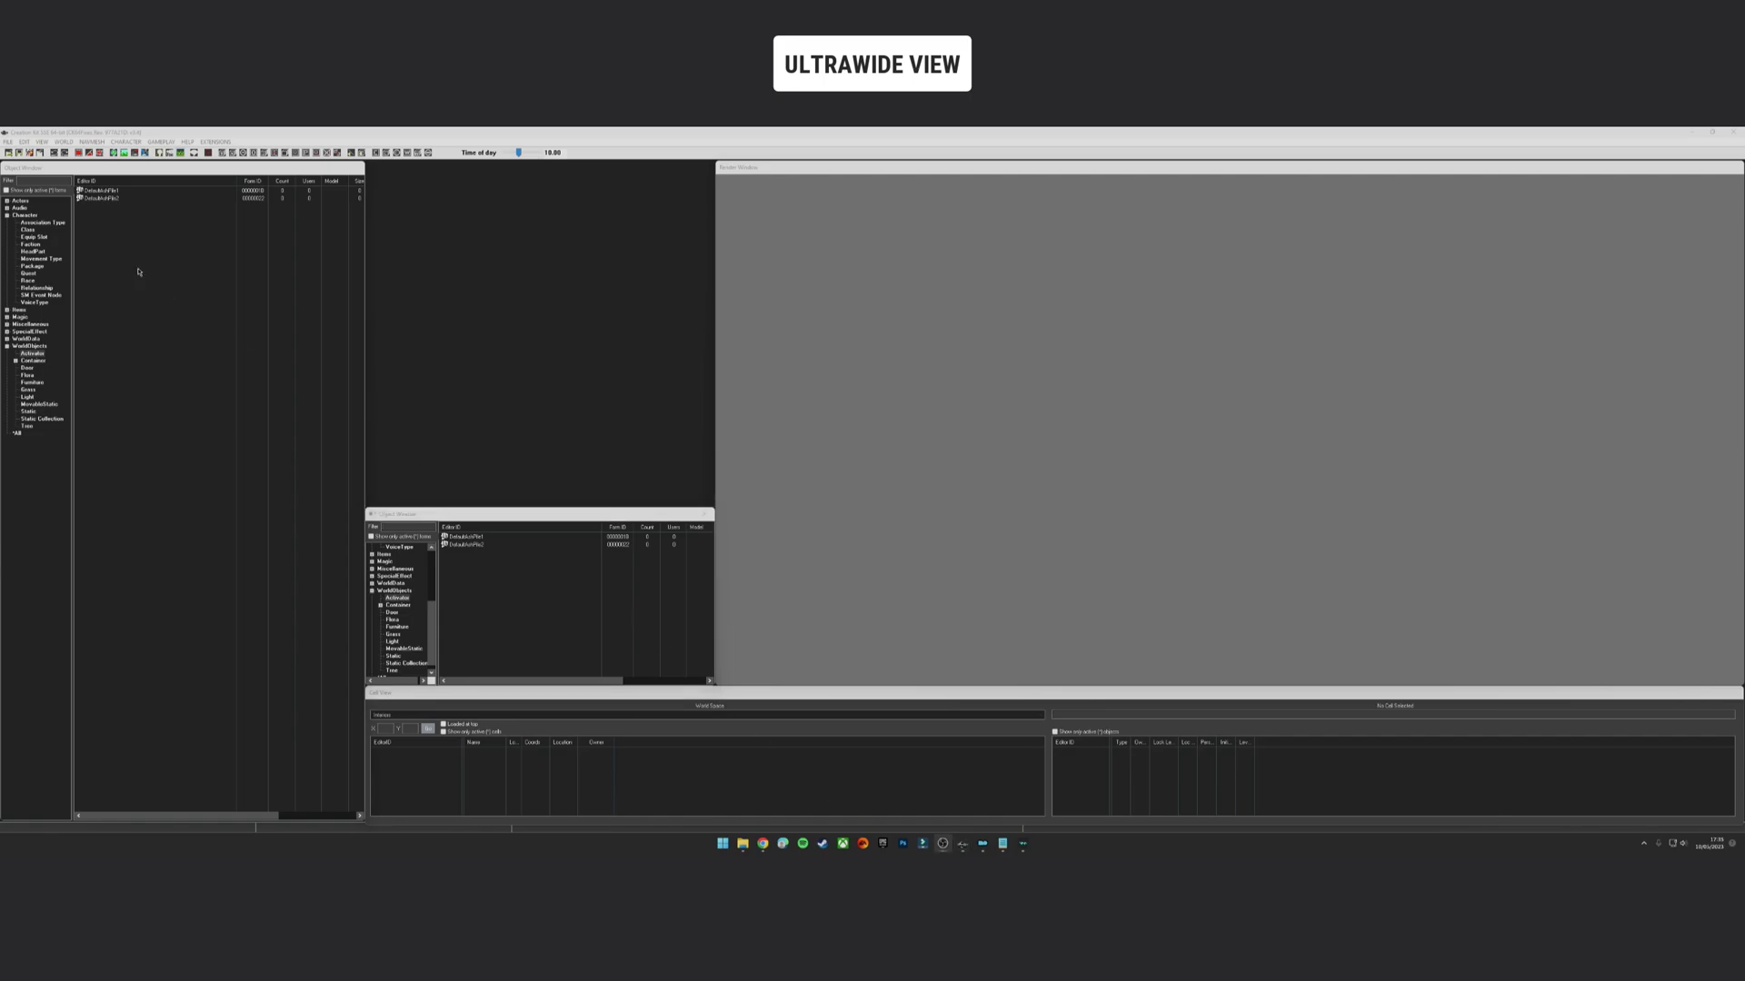
Look through the available master files and load Skyrim.esm into the editor
click(9, 153)
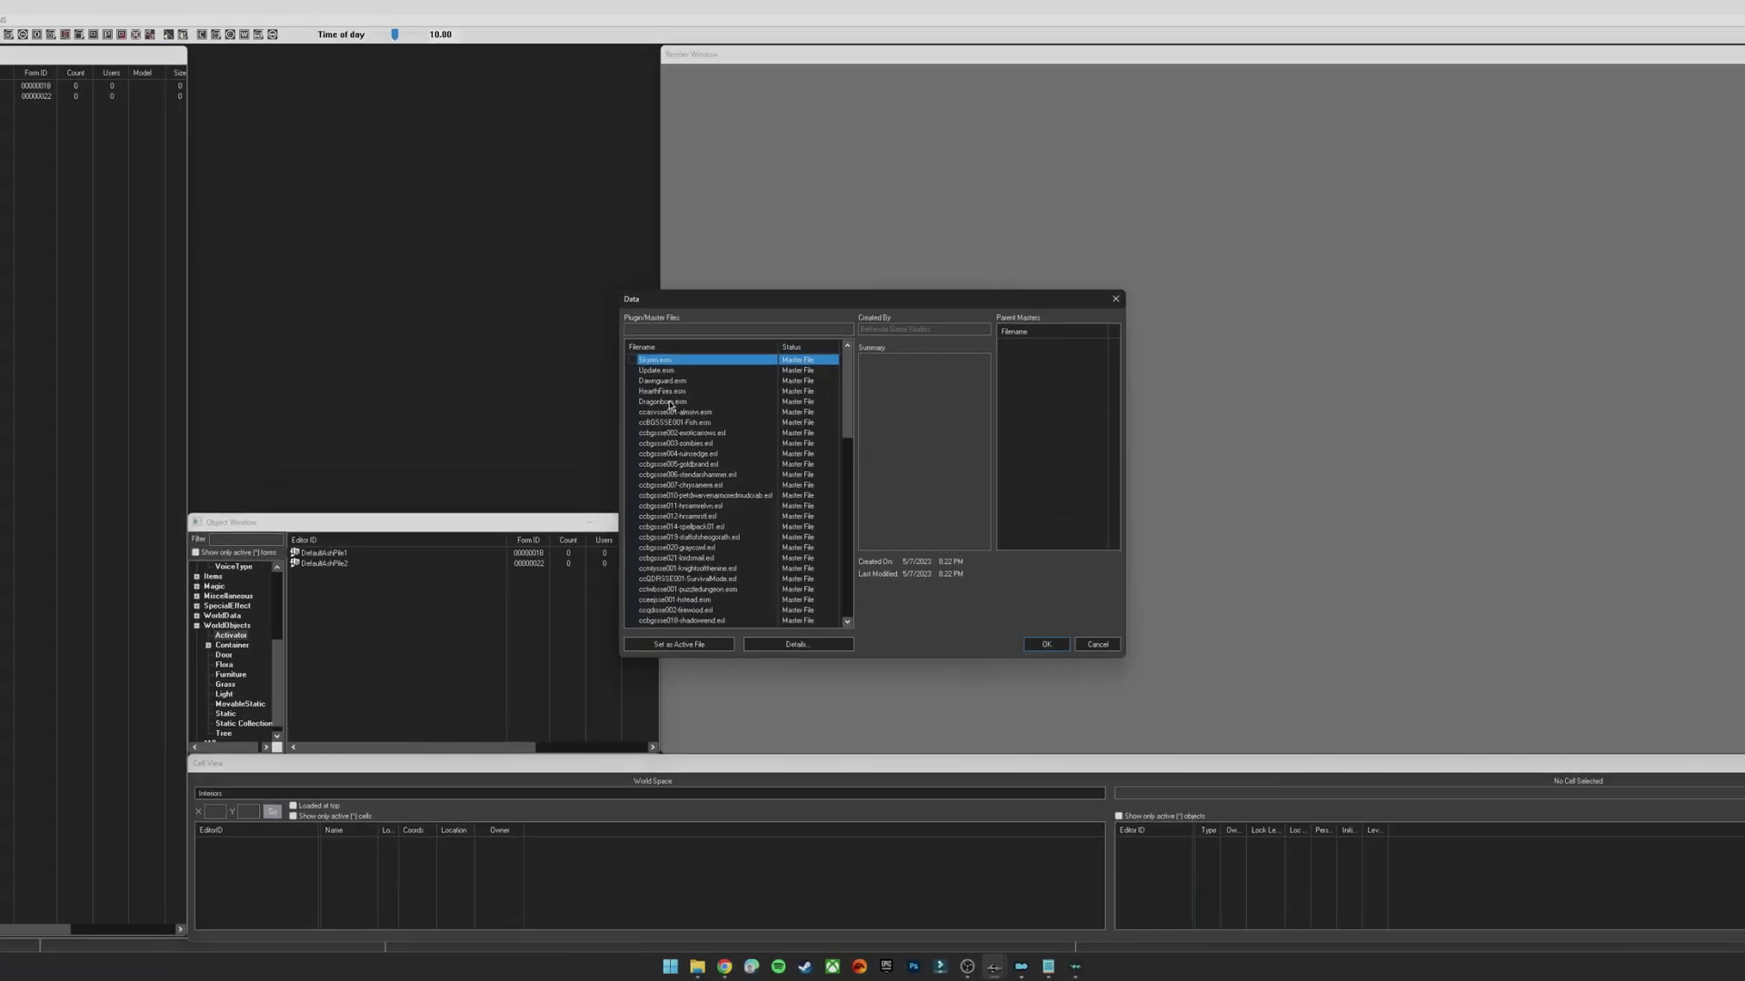
click(674, 413)
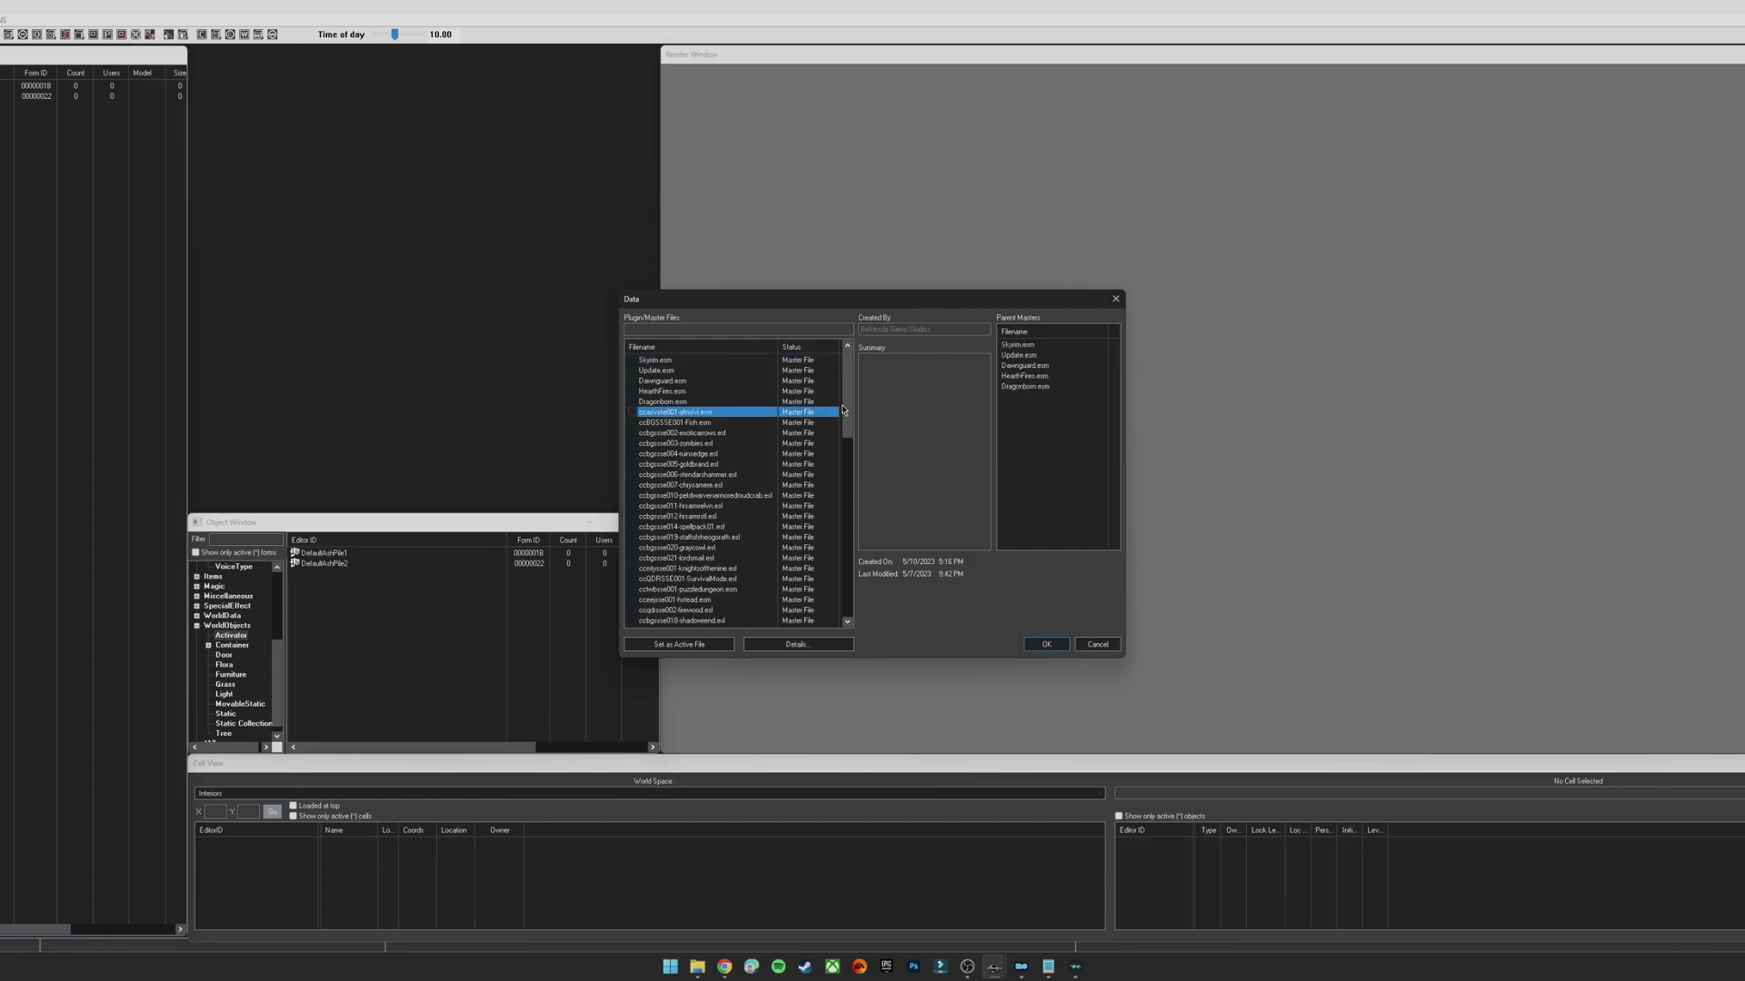
drag(848, 397, 844, 572)
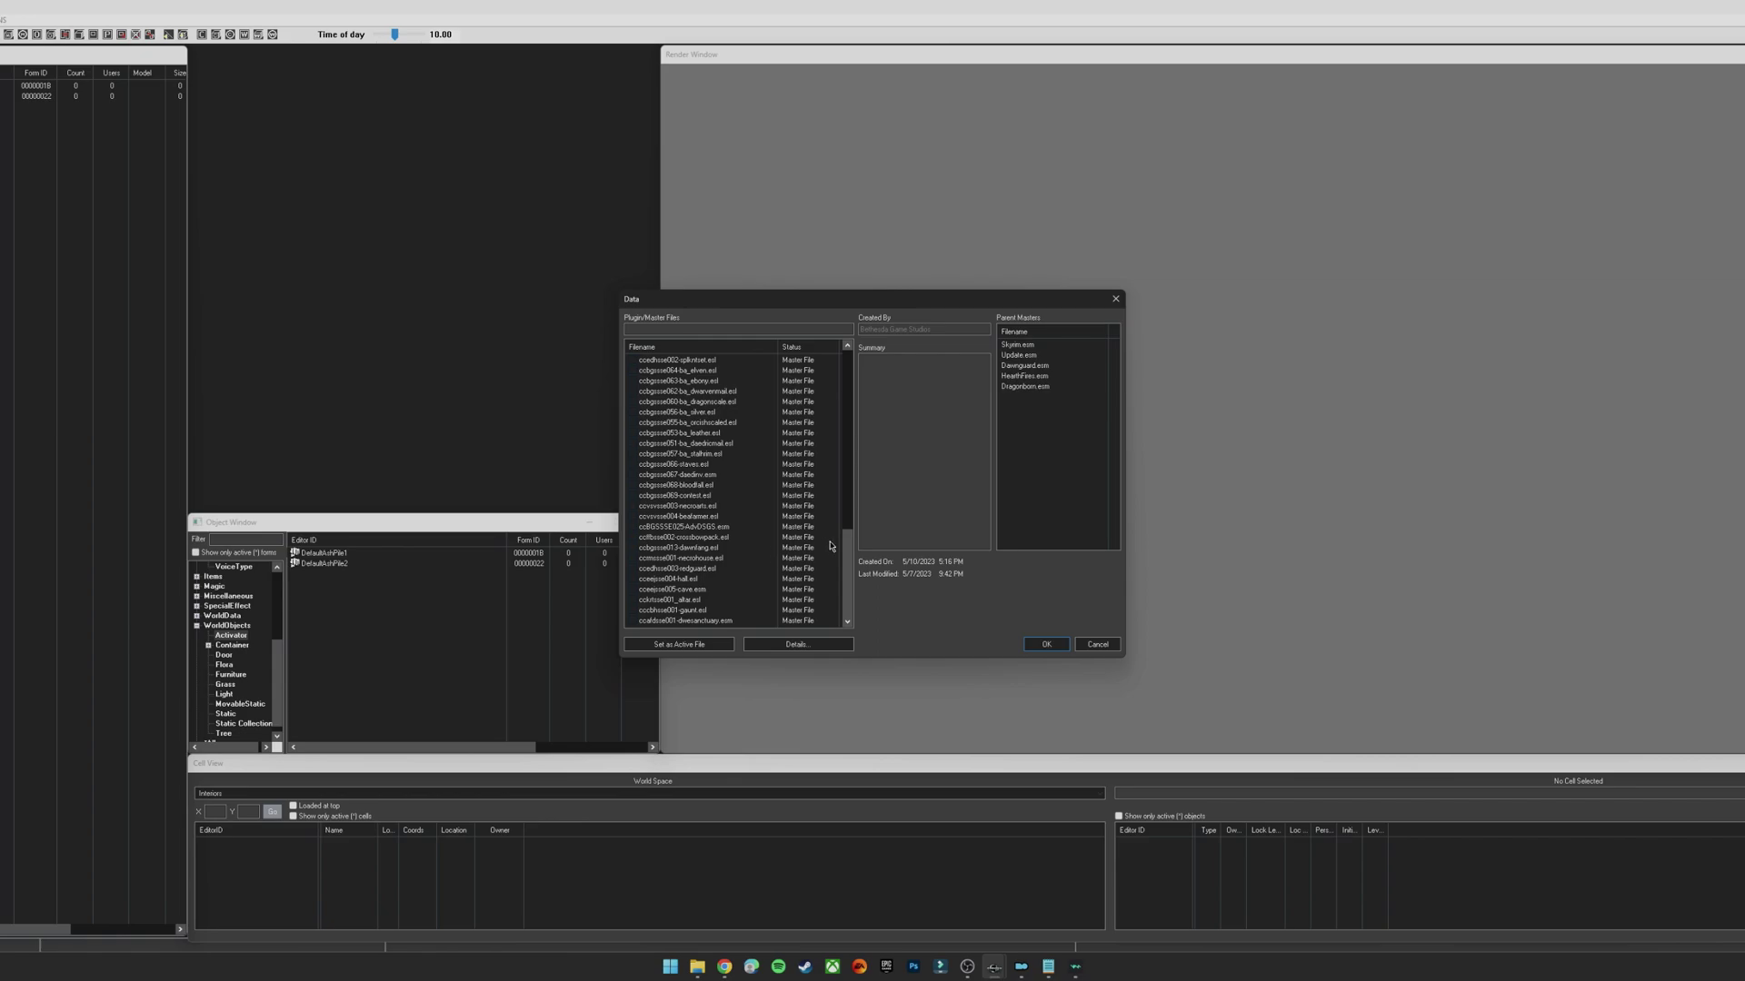
drag(851, 554, 852, 374)
click(715, 412)
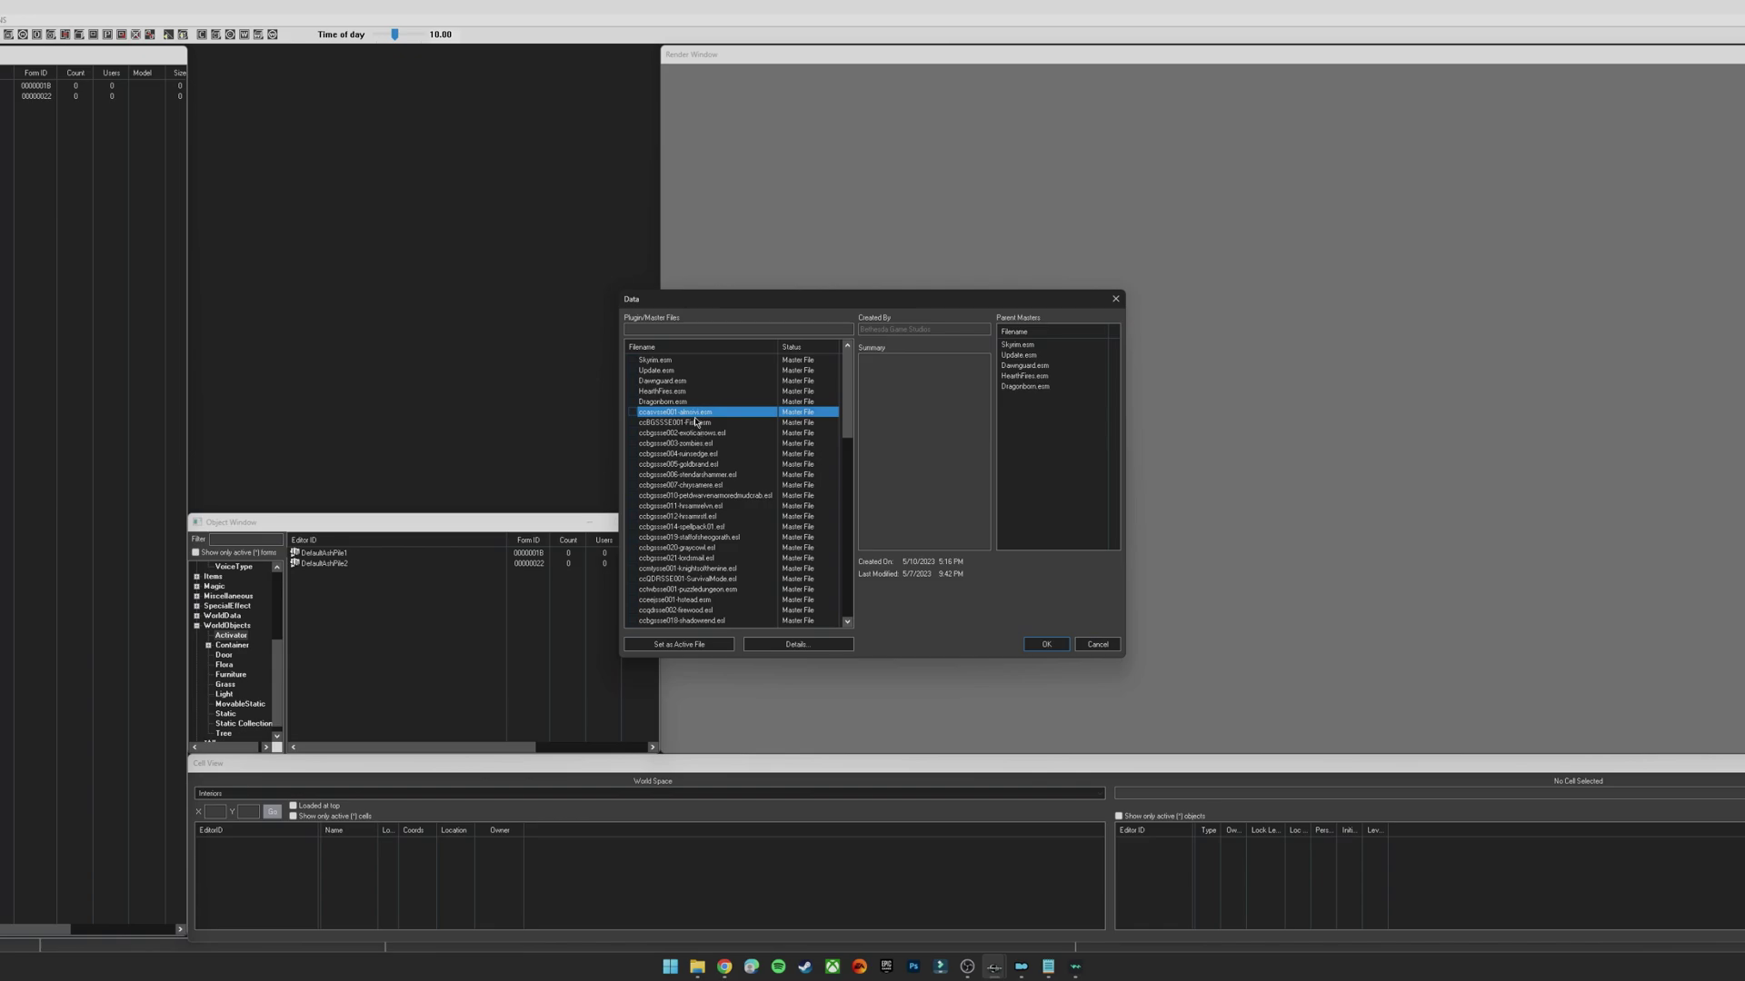
click(686, 361)
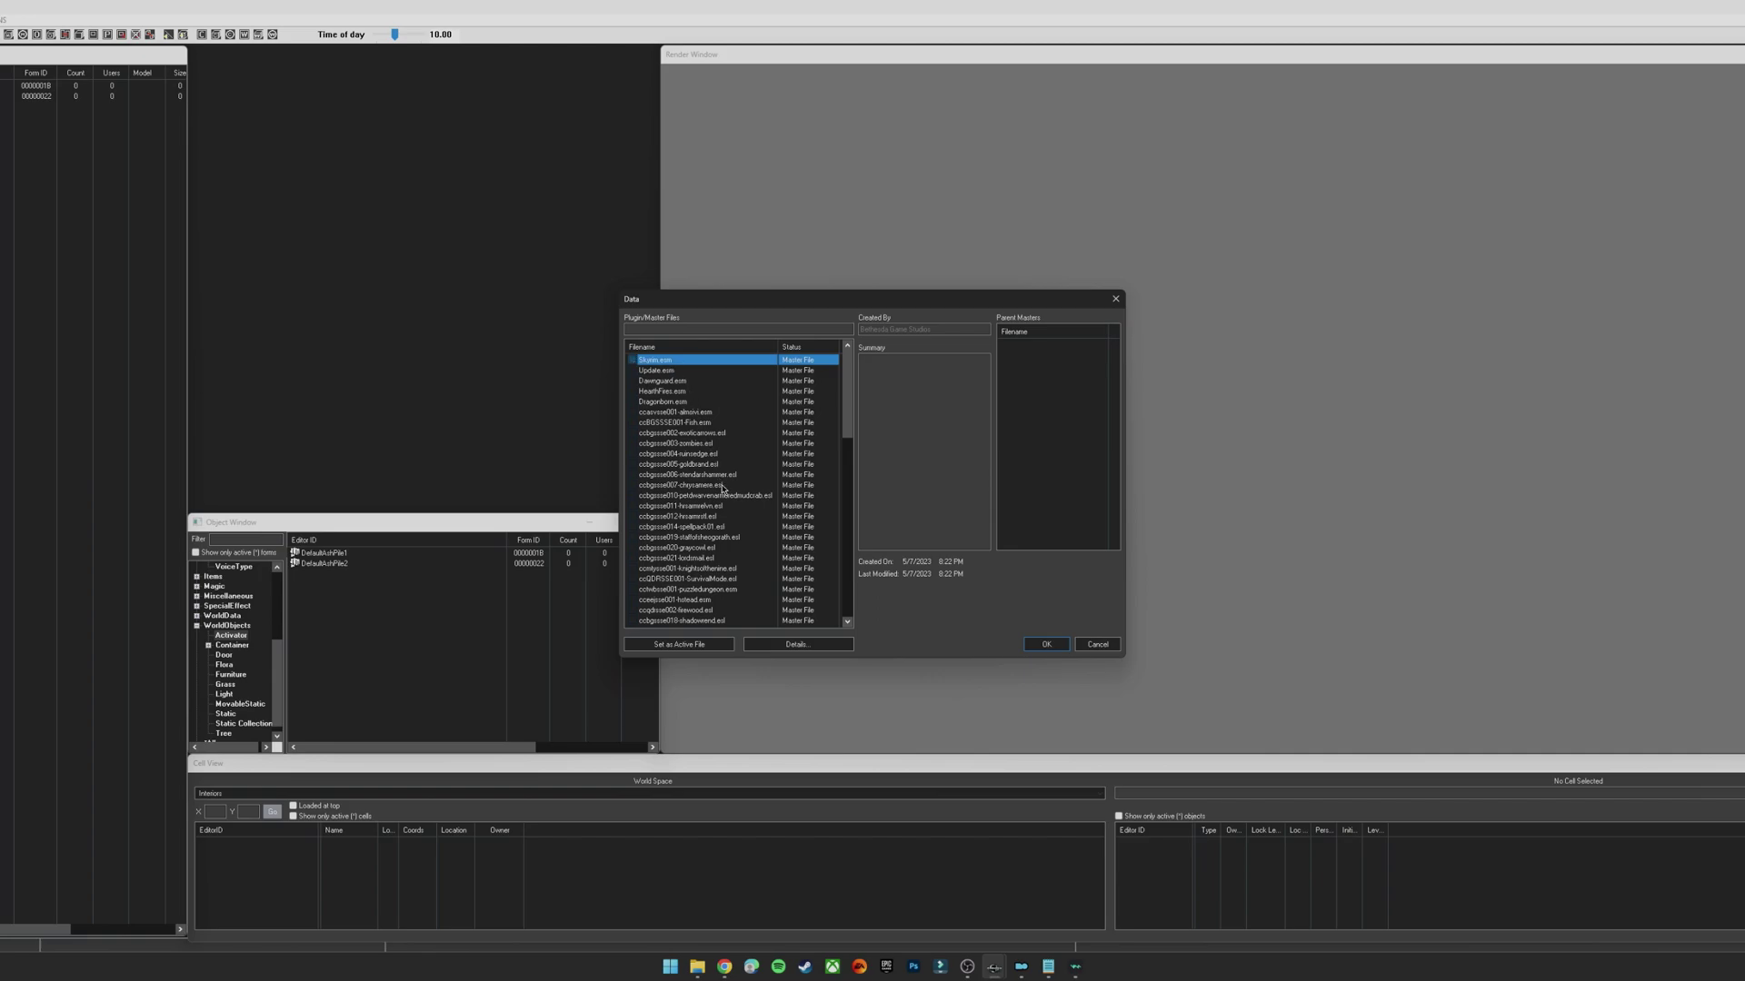
click(1037, 647)
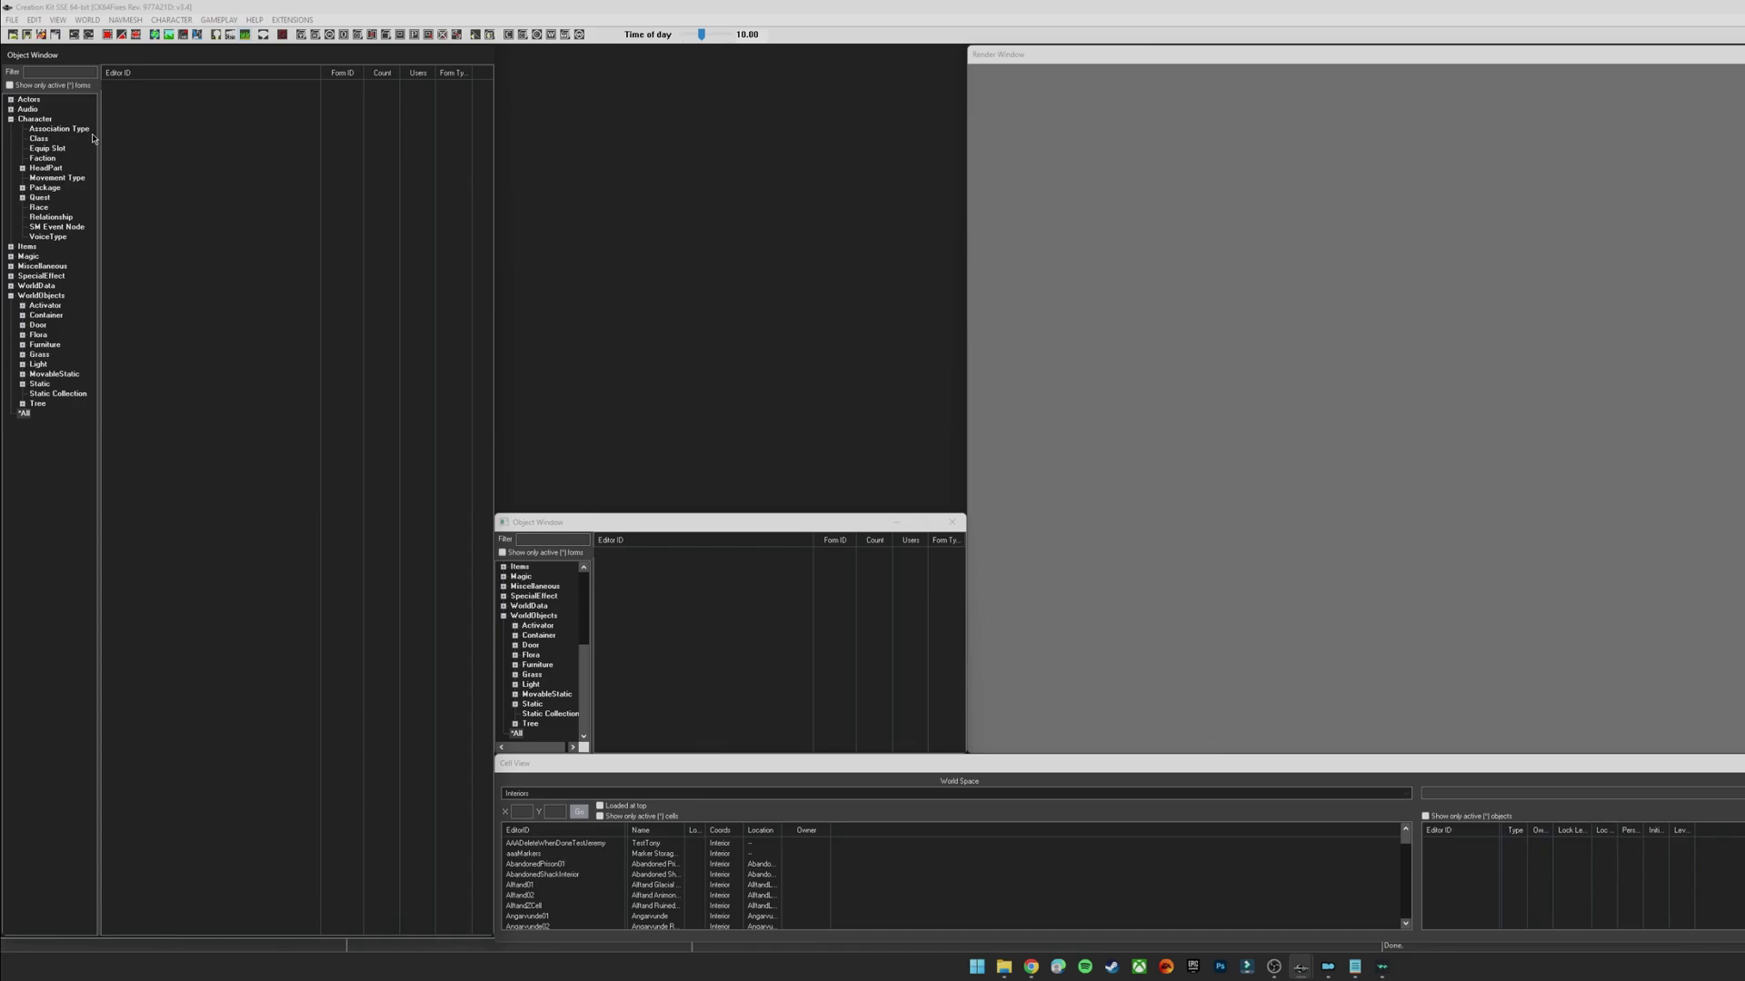
List the actors in the Object Window and duplicate the Abelone actor
click(11, 99)
click(38, 109)
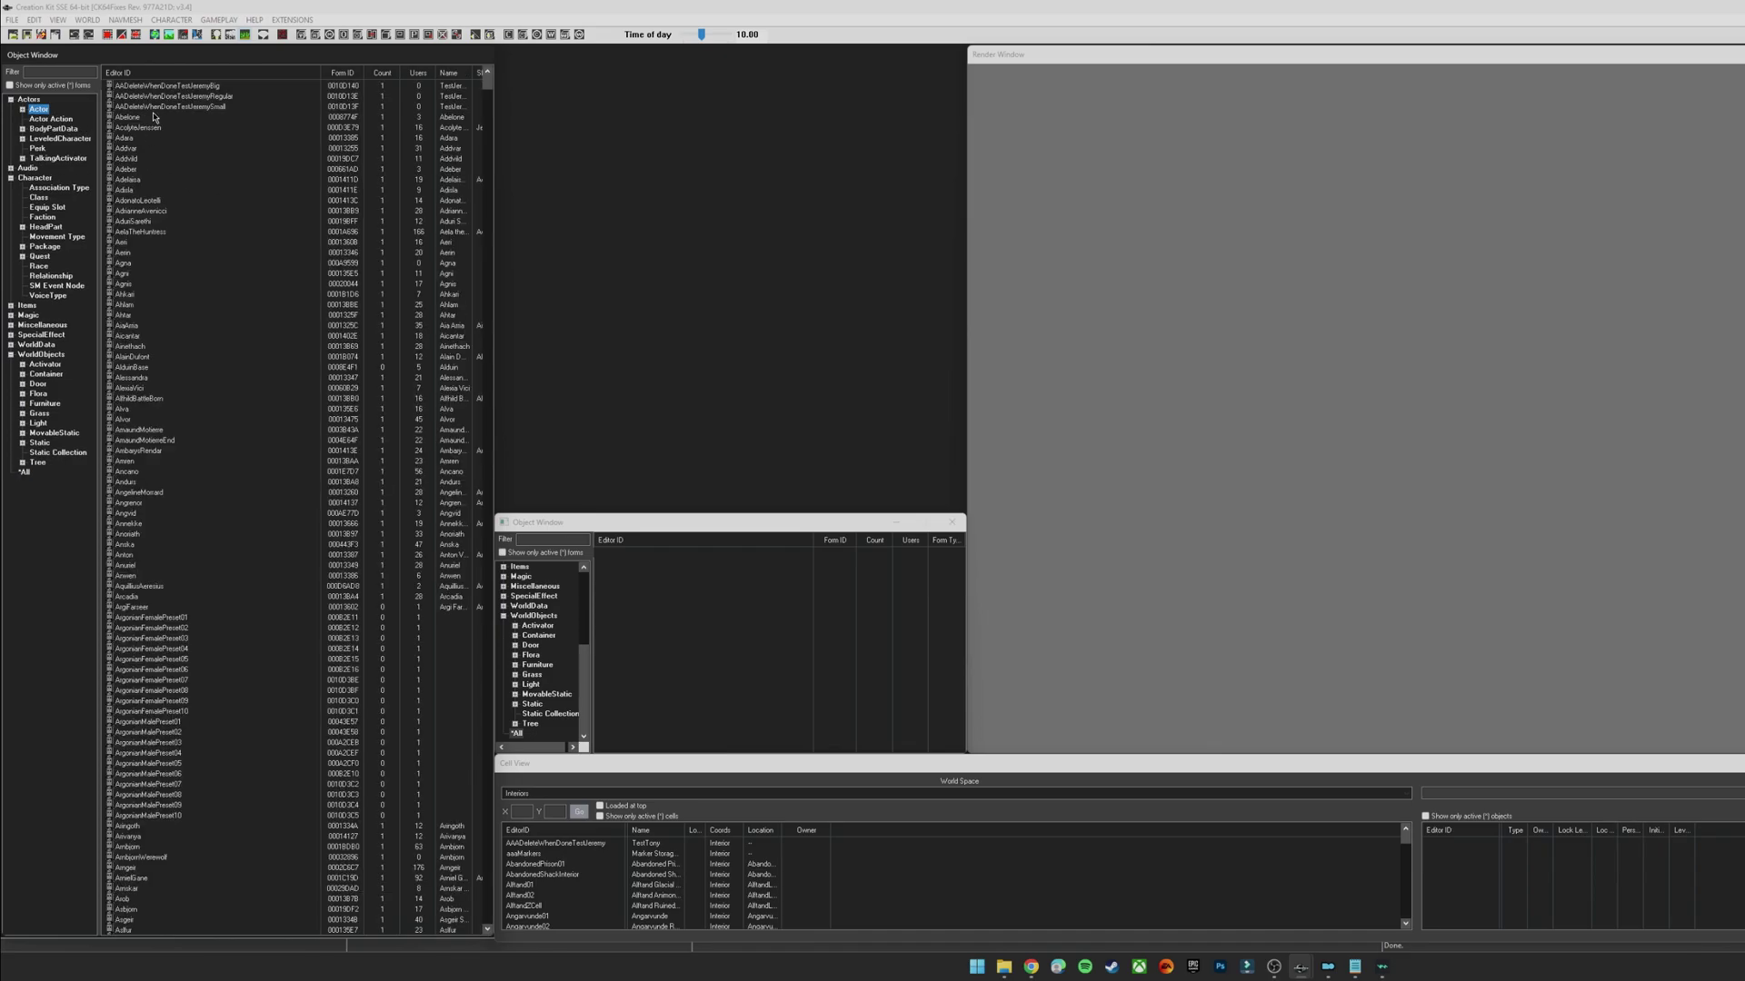
click(154, 117)
right_click(155, 117)
click(244, 160)
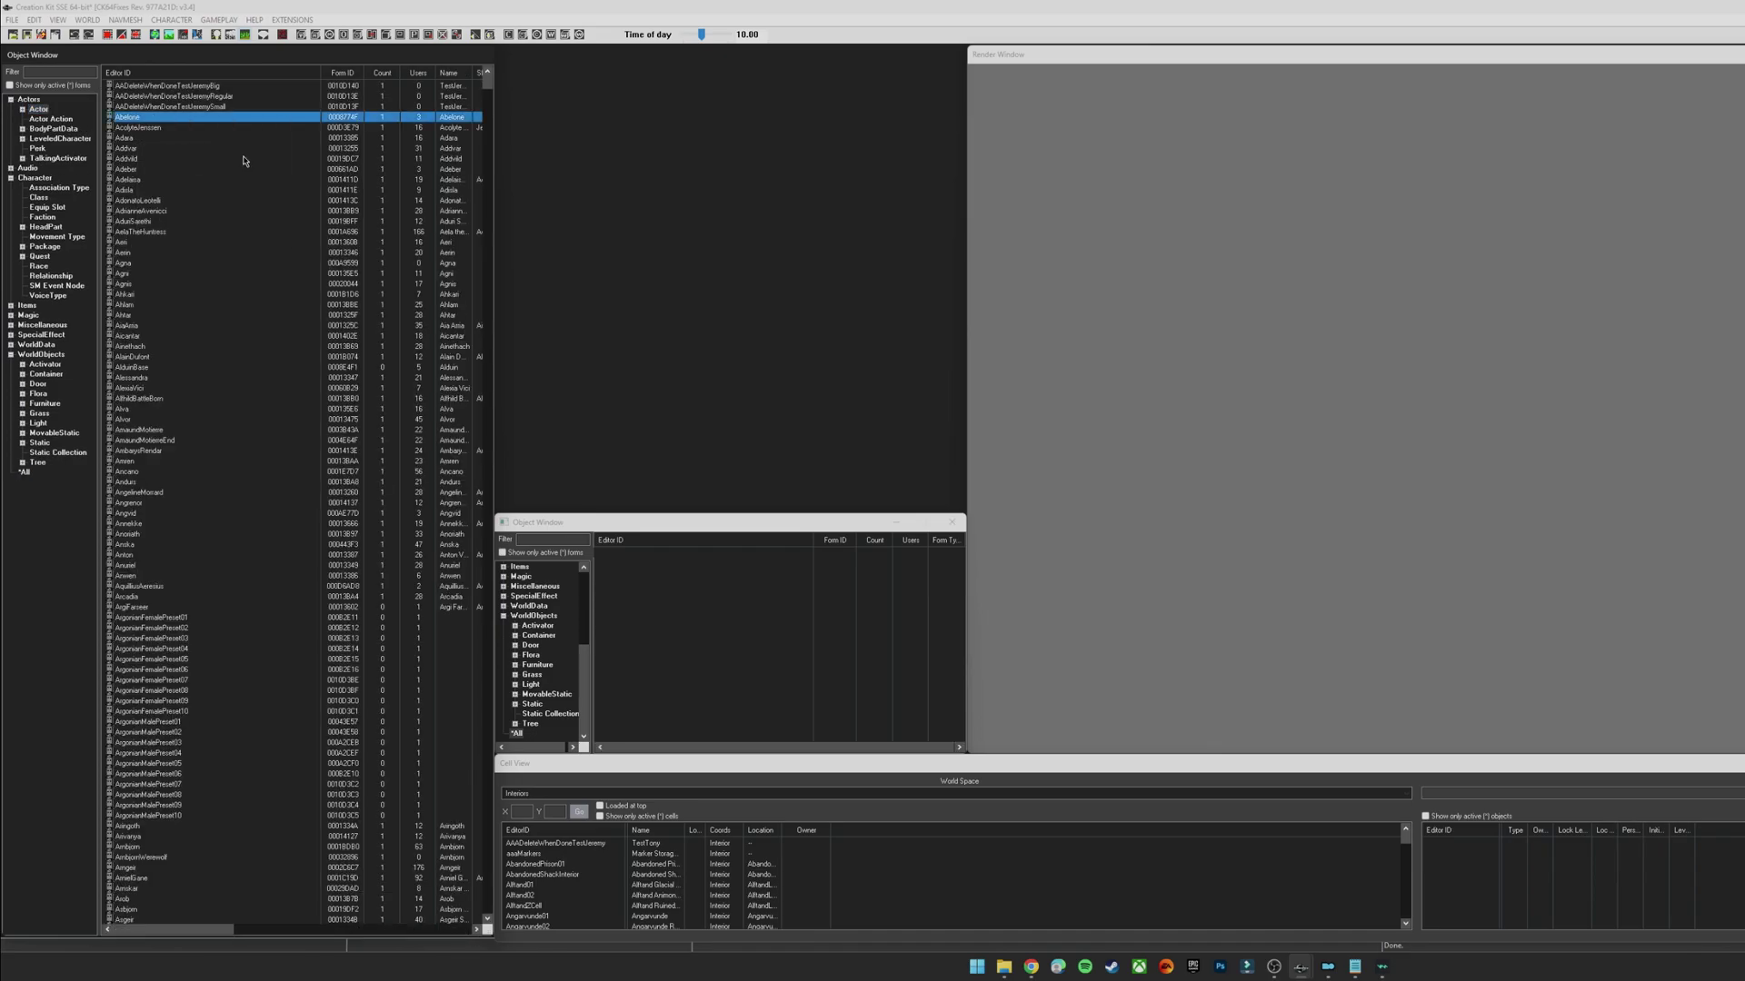
Save the plugin as TestMod in the game's data folder and close the Creation Kit
click(27, 36)
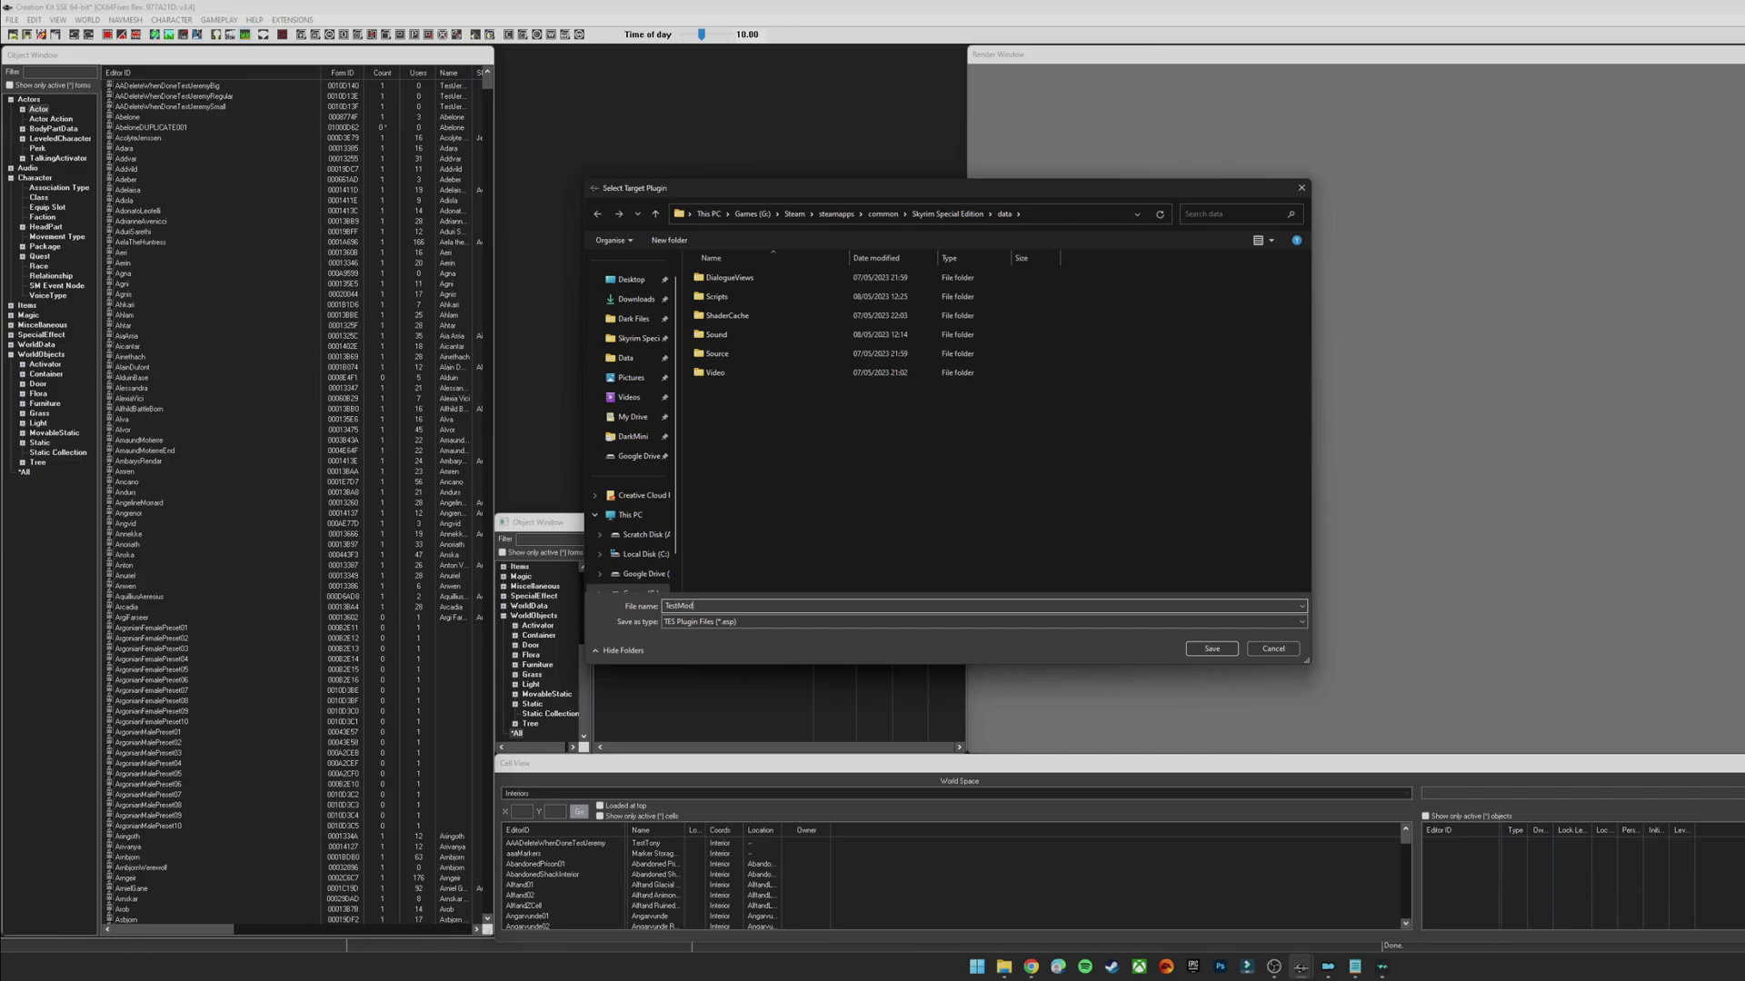
click(1211, 649)
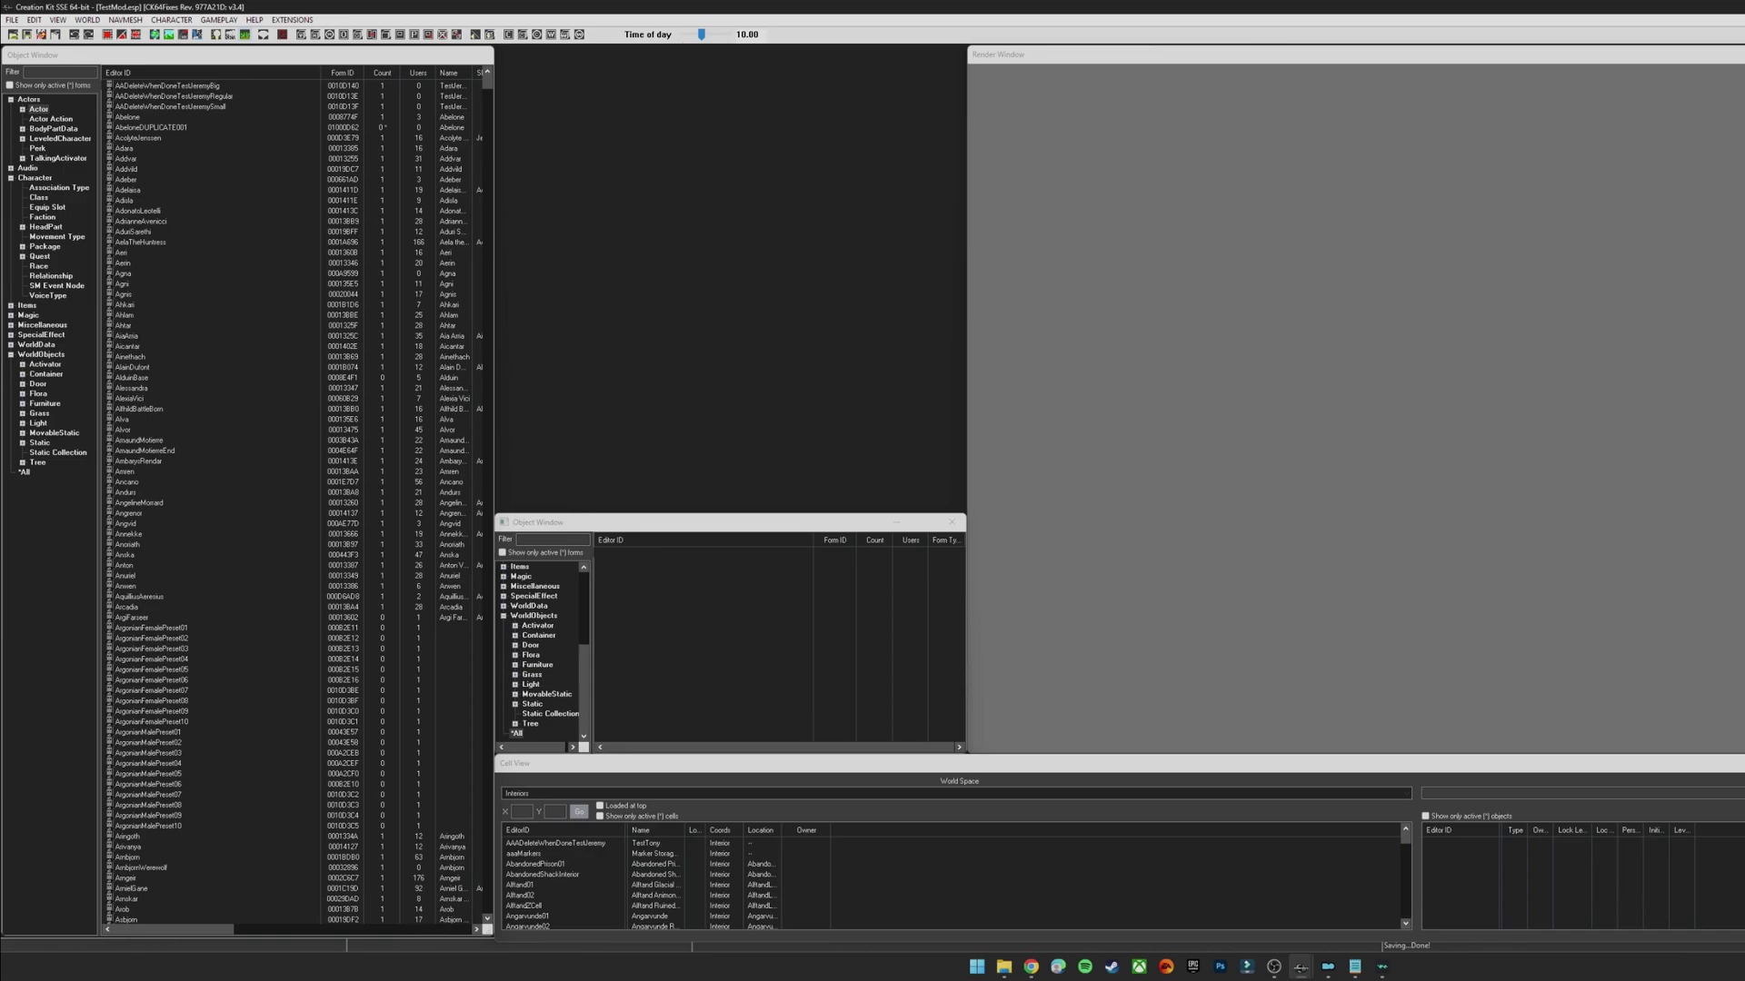
key(alt+F4)
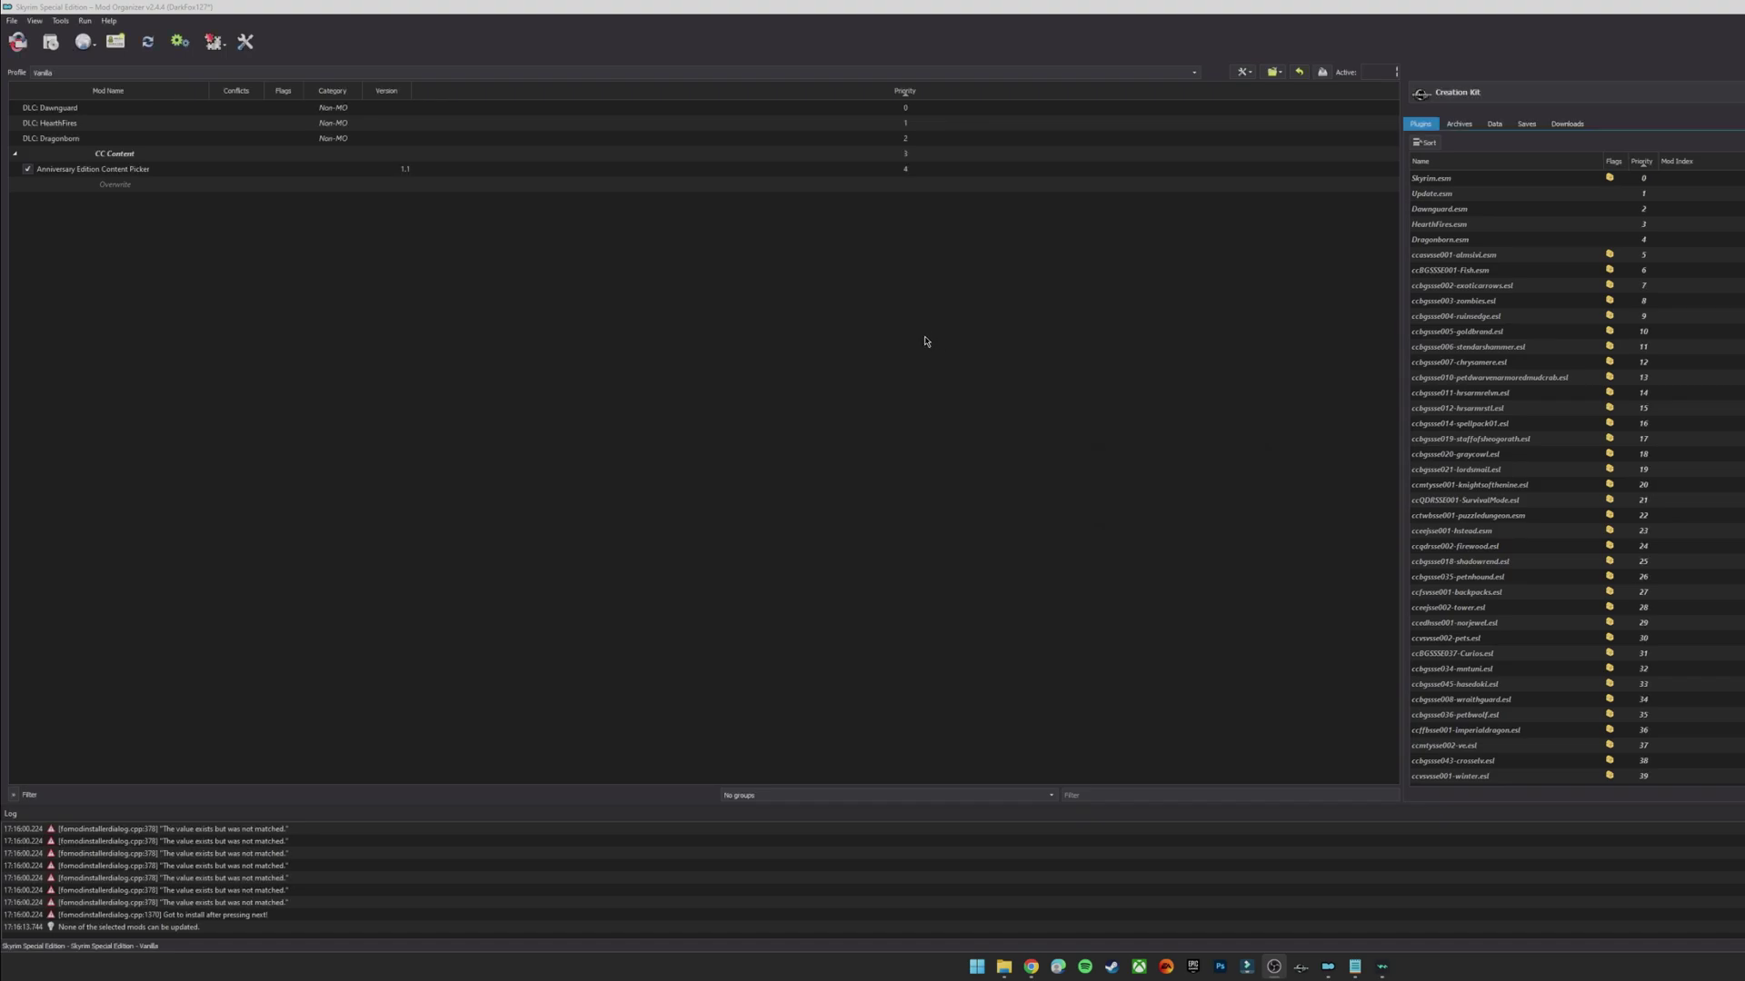
Inspect TestMod.esp among the Overwrite contents in Mod Organizer and close the Overwrite window
double_click(208, 185)
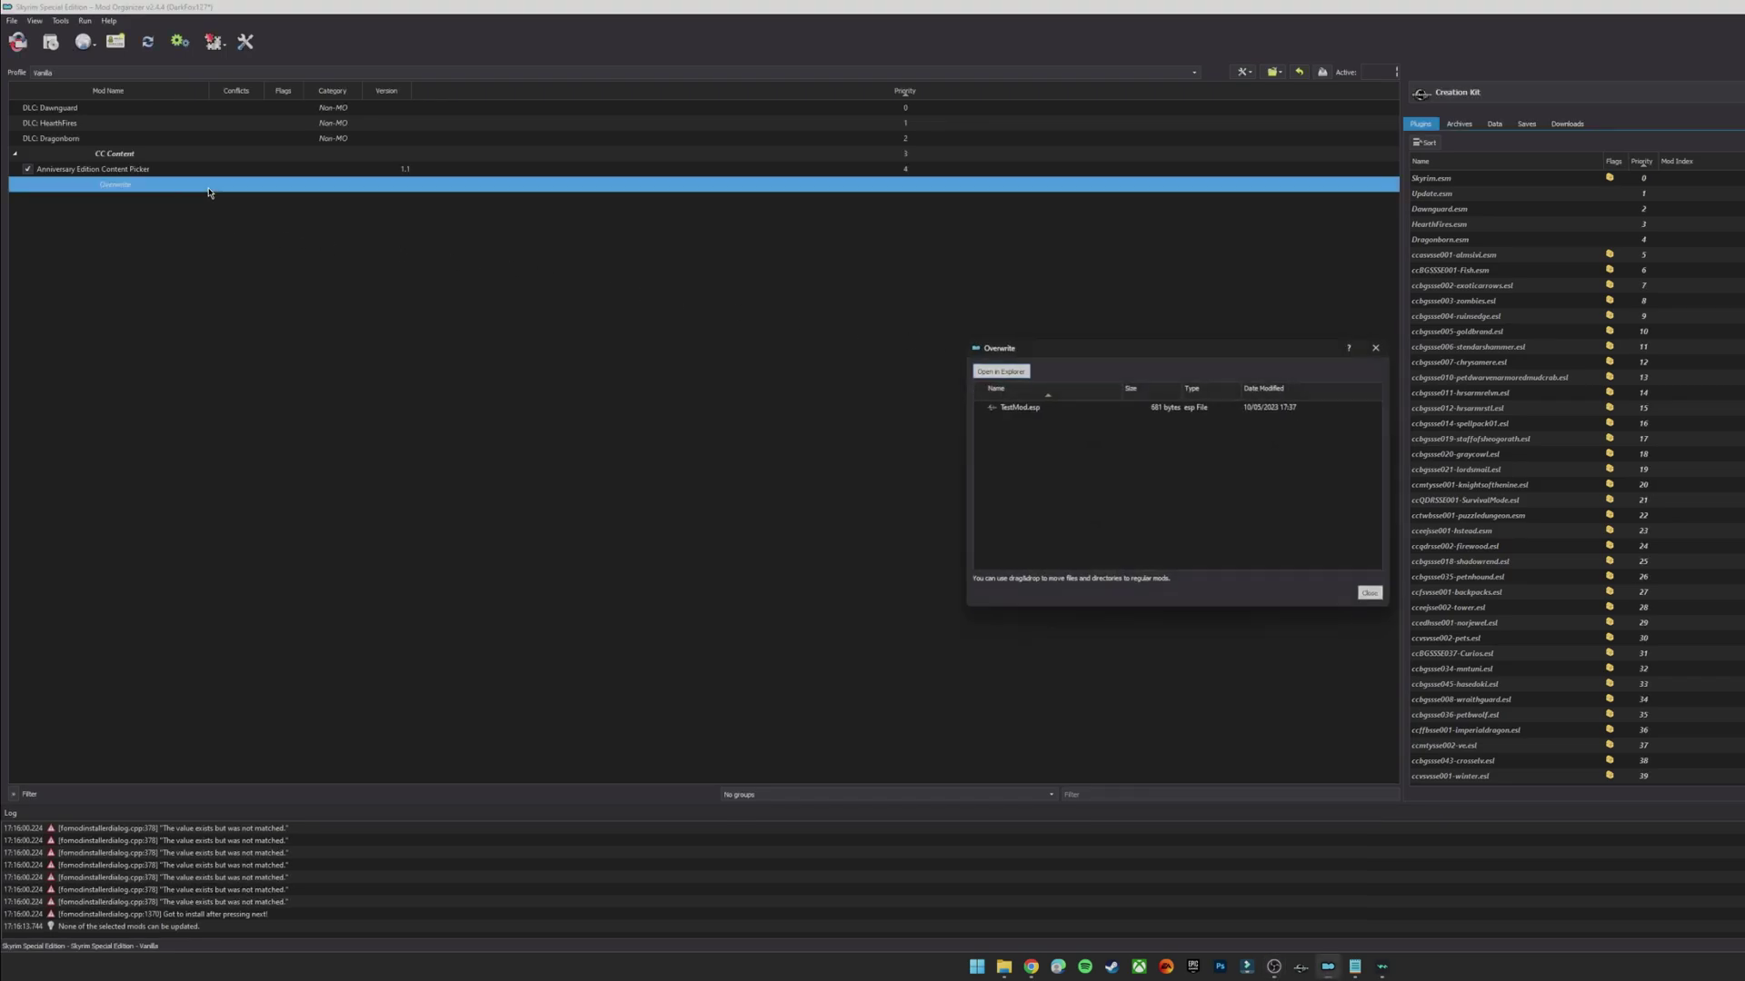
click(1024, 406)
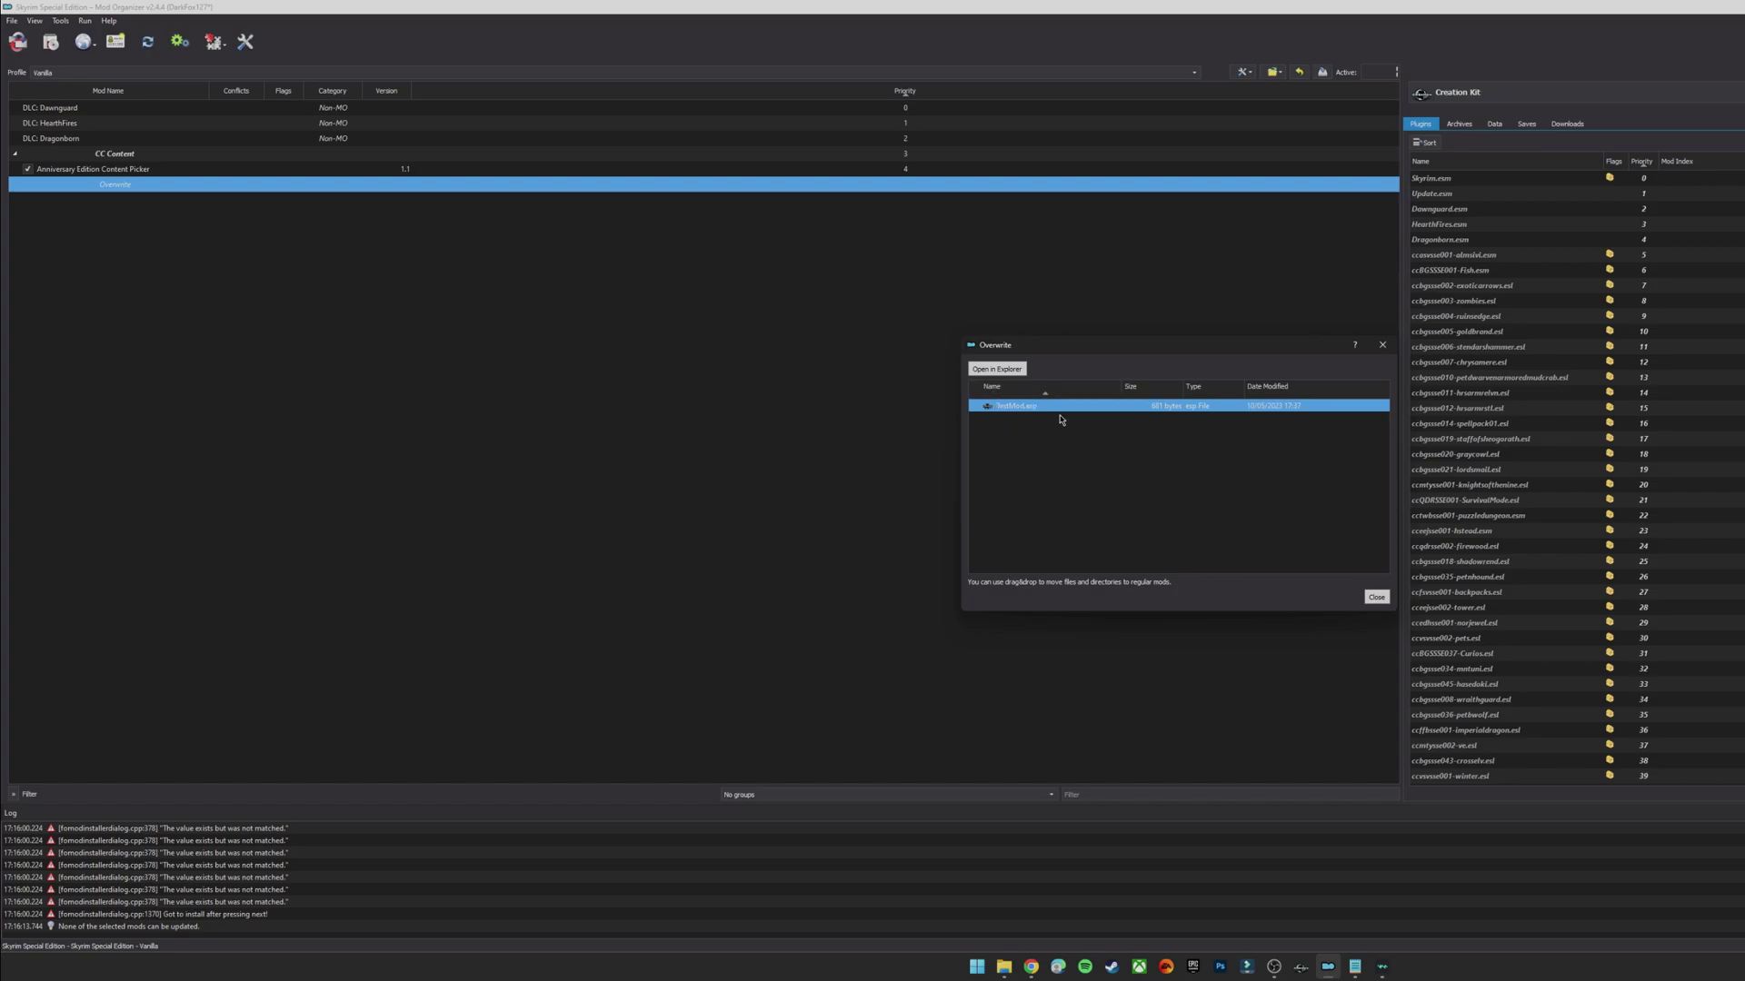
right_click(1030, 410)
click(1016, 421)
click(1377, 599)
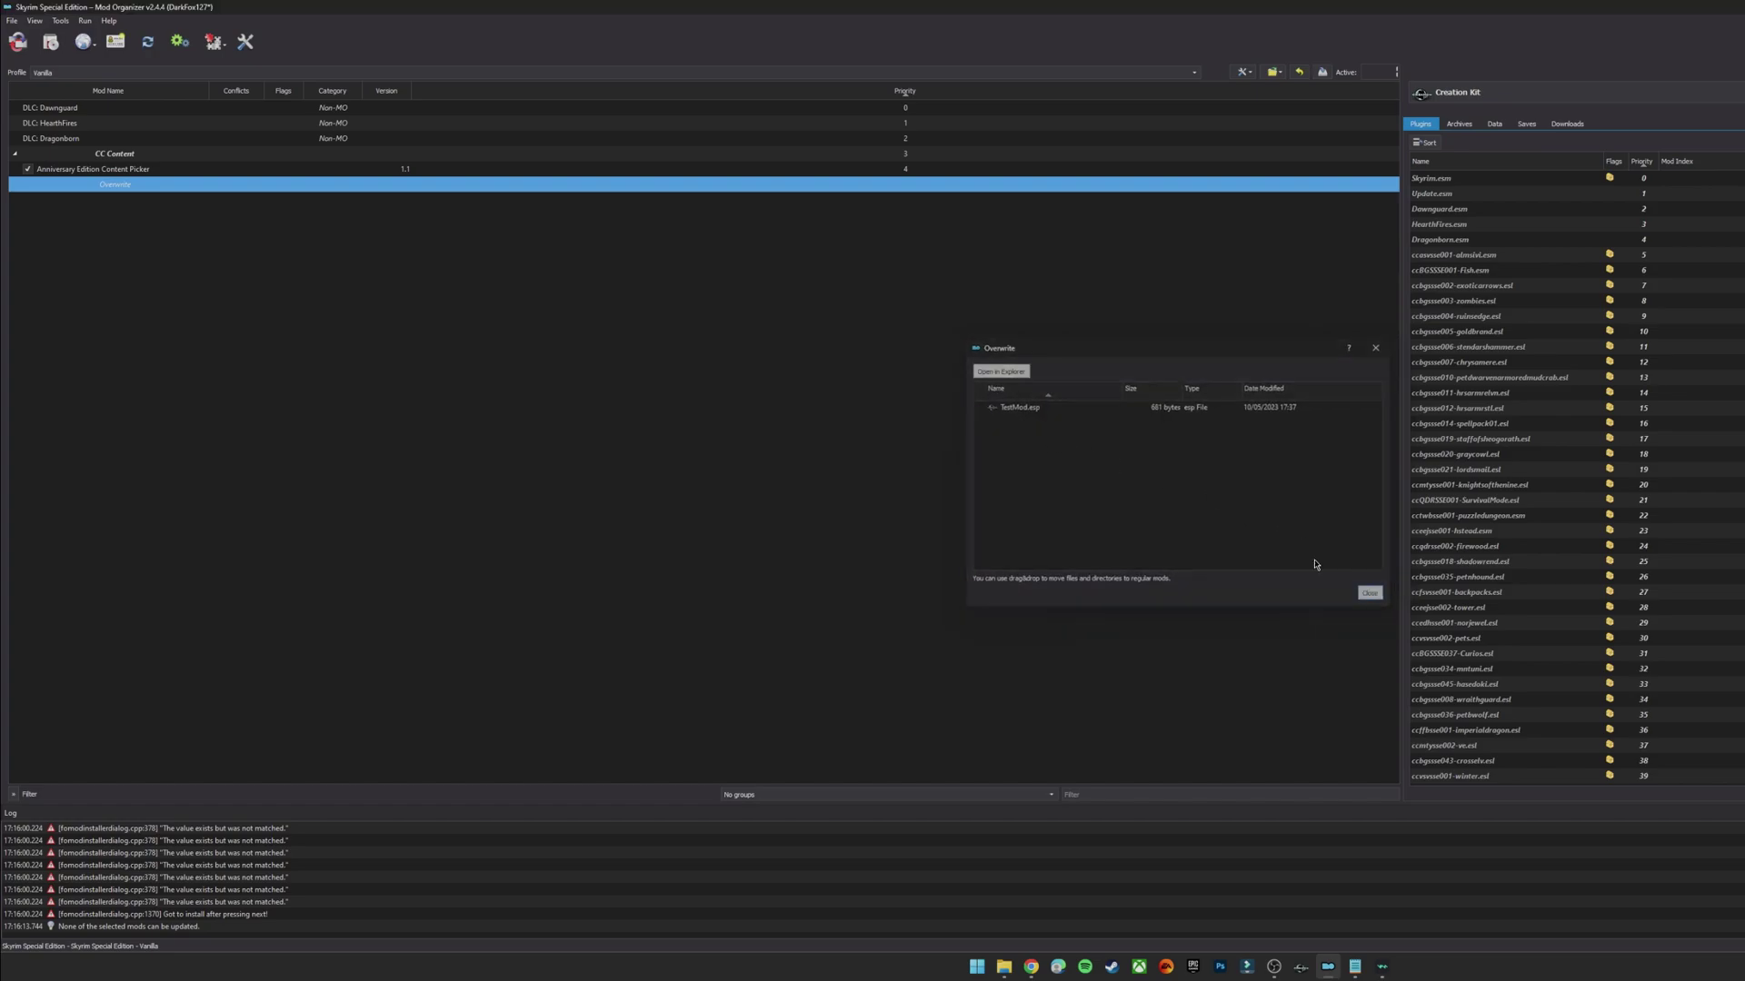
Create a regular mod named Test Mod from the Overwrite contents
right_click(151, 189)
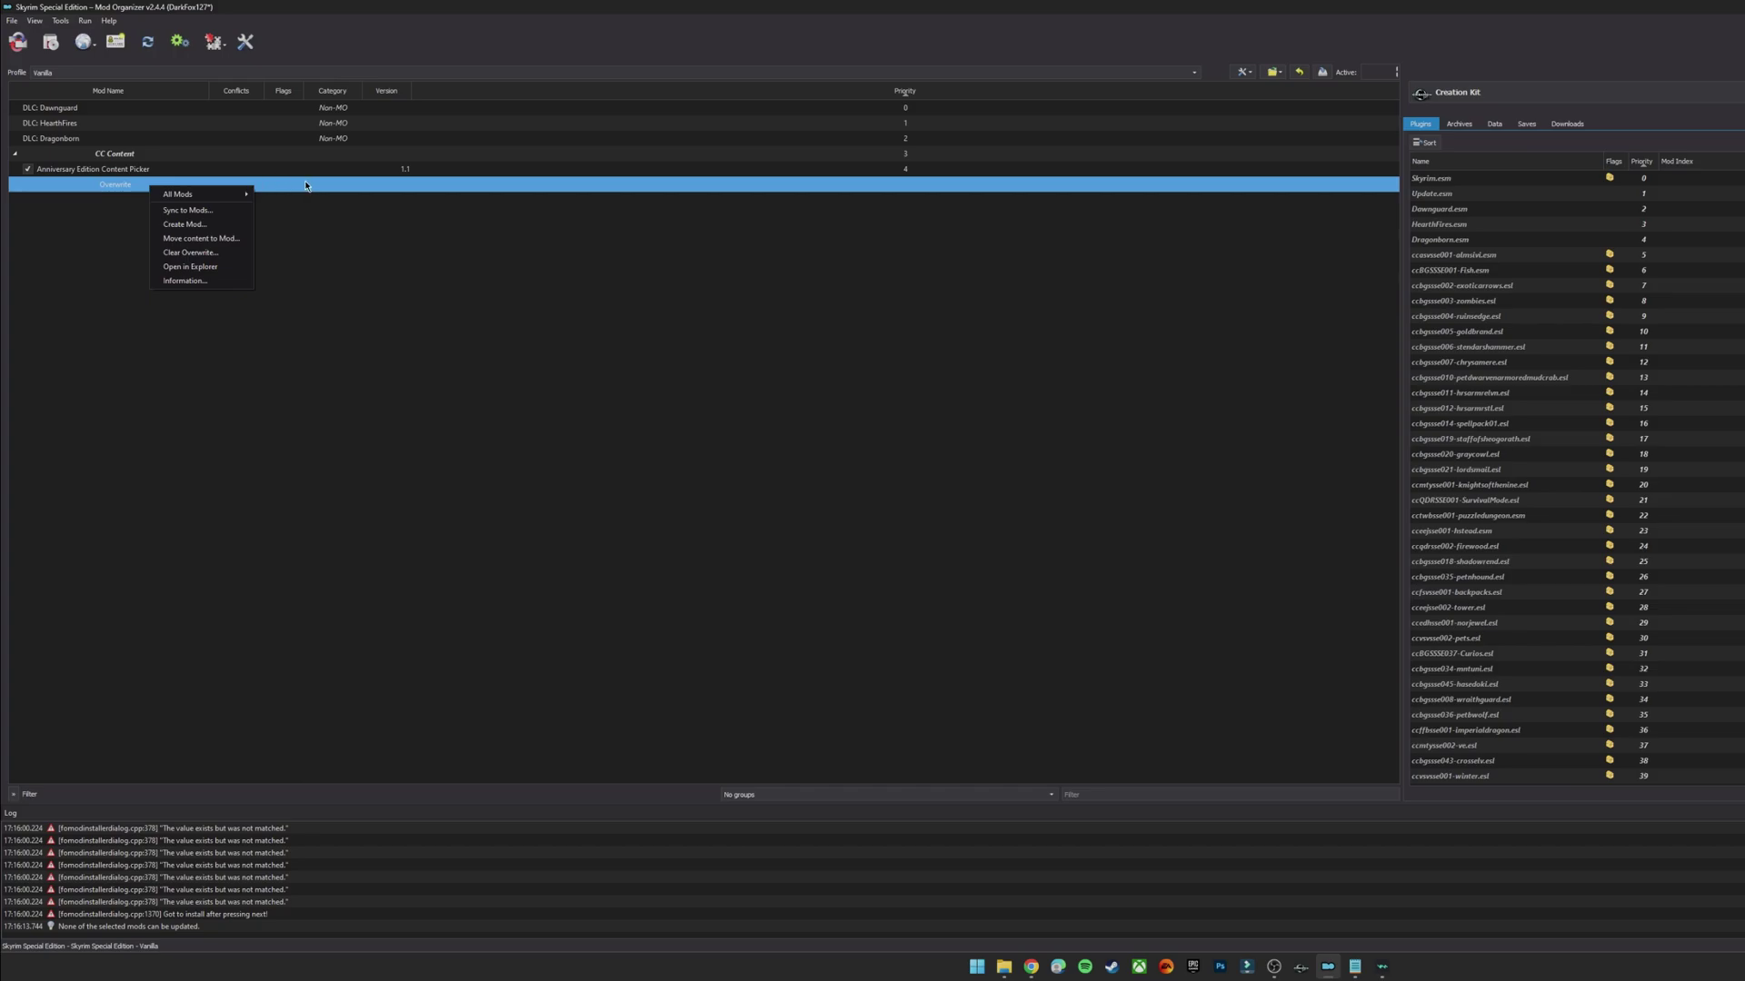
click(227, 225)
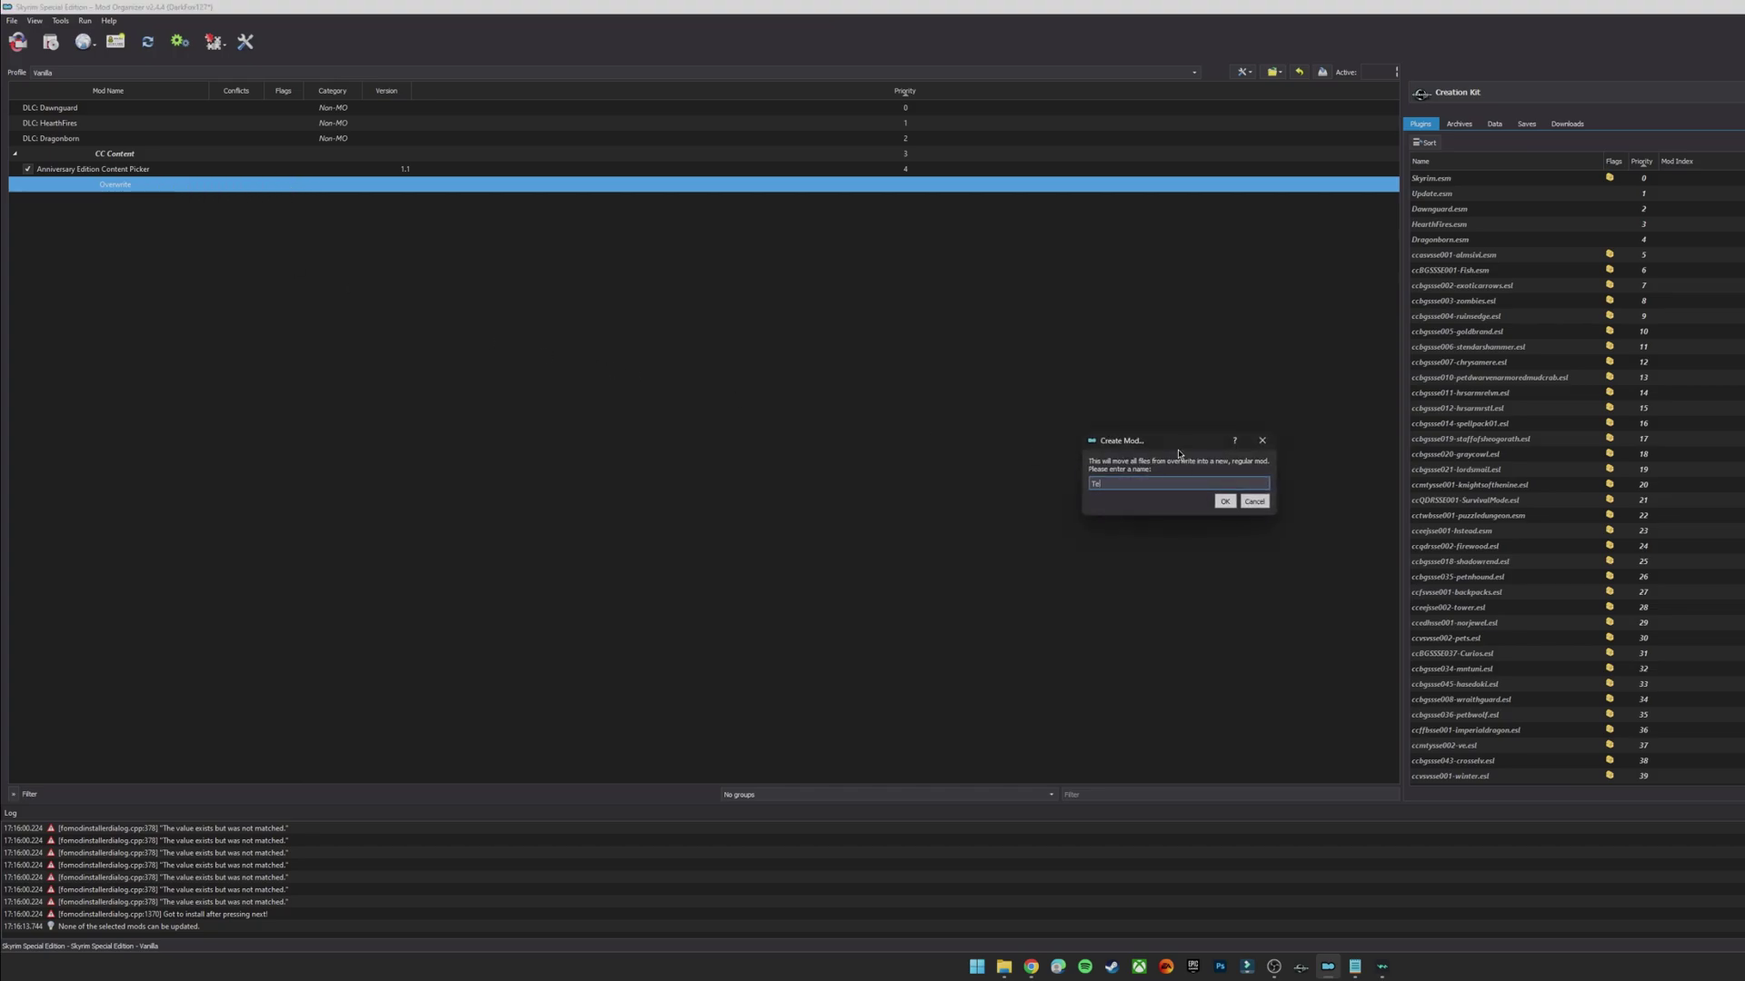
click(1224, 501)
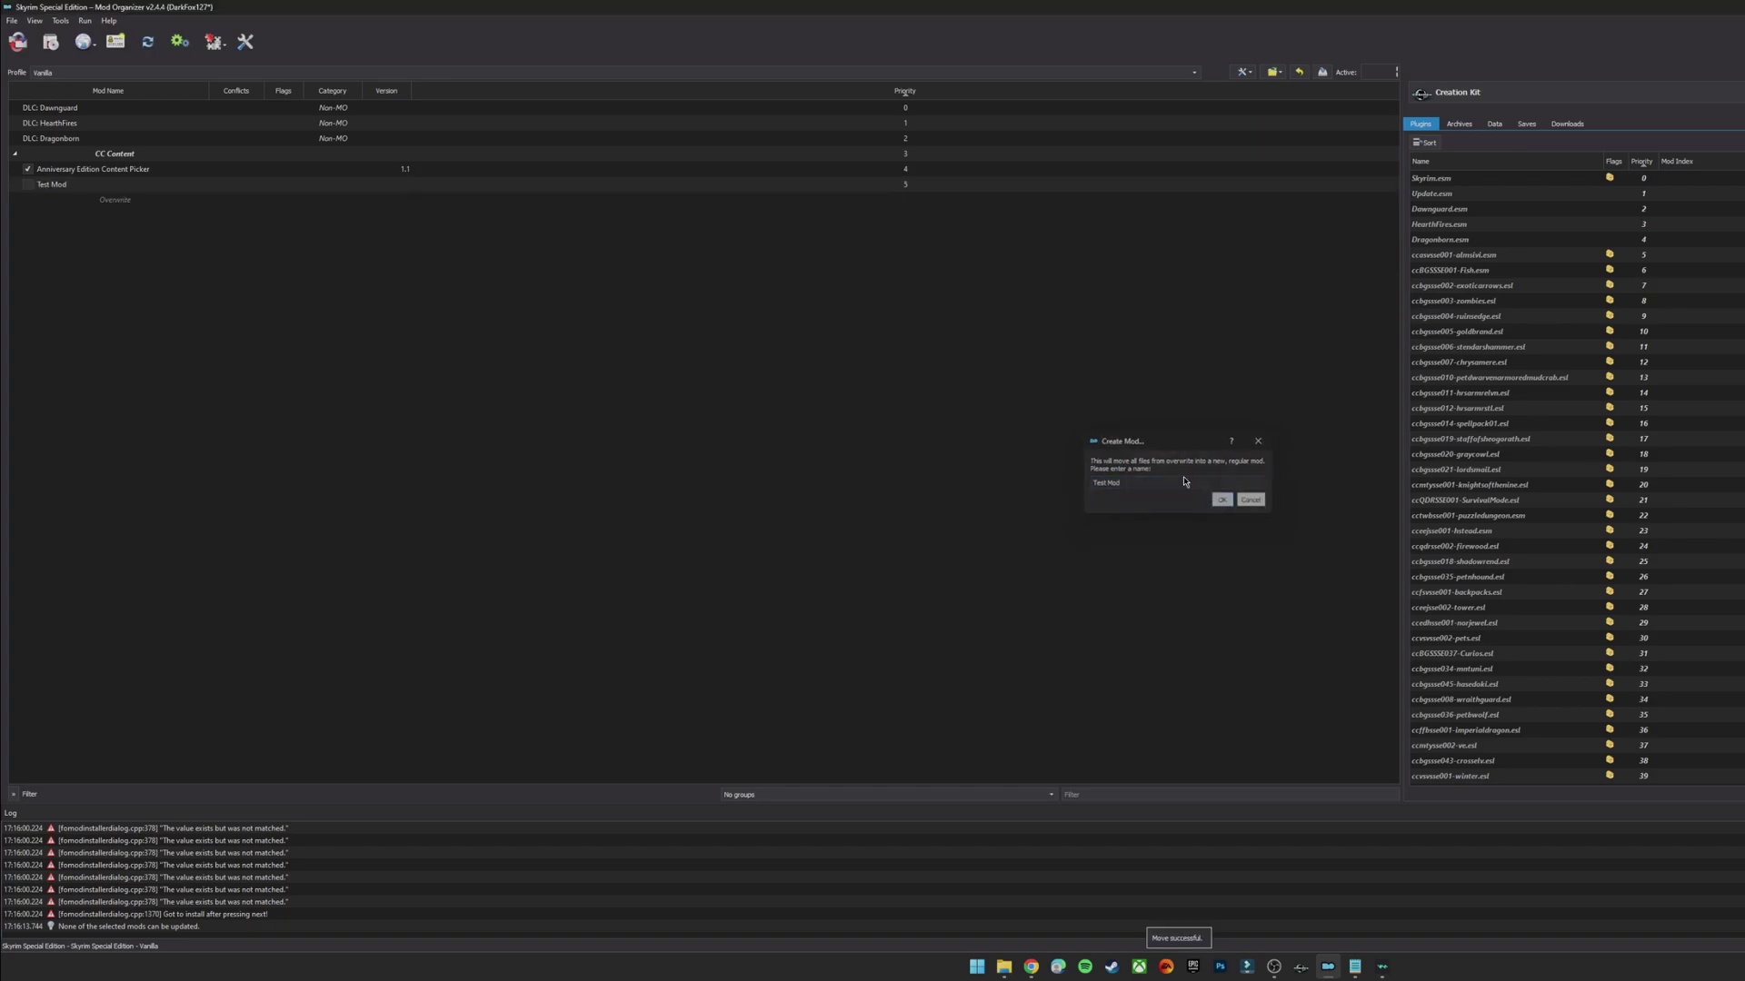
Enable Test Mod and select its TestMod.esp plugin at the end of the plugin list
click(33, 186)
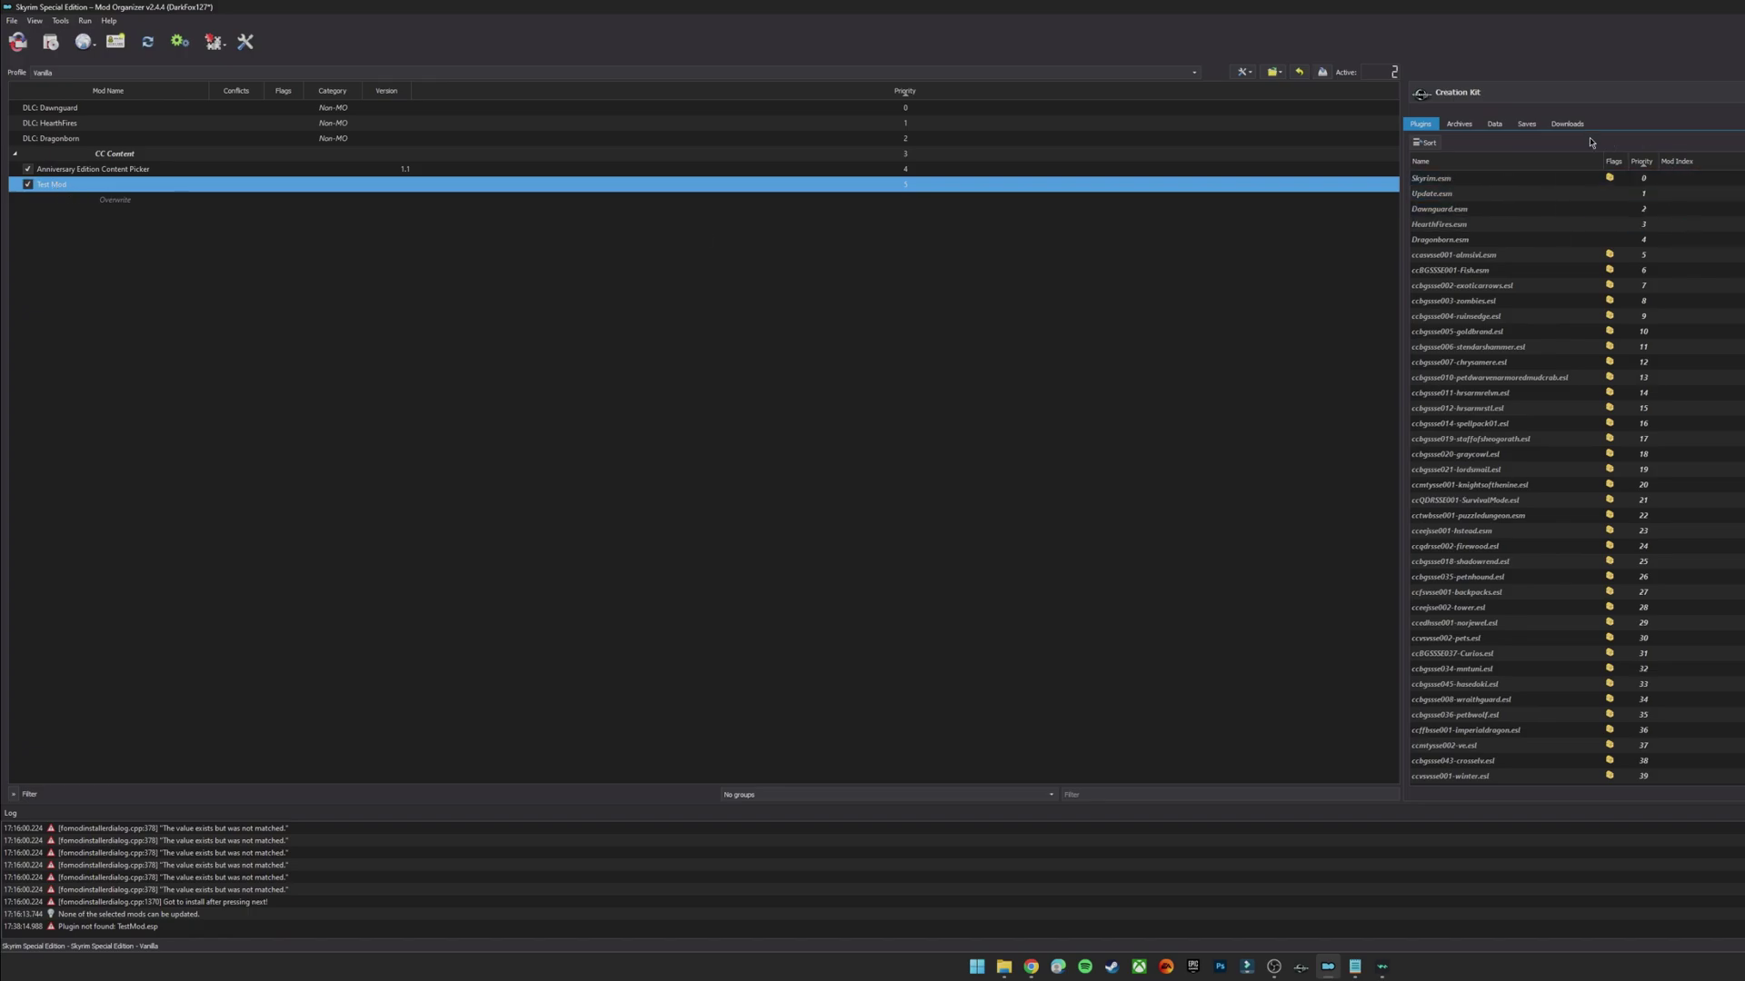
scroll(1548, 261, down, 13)
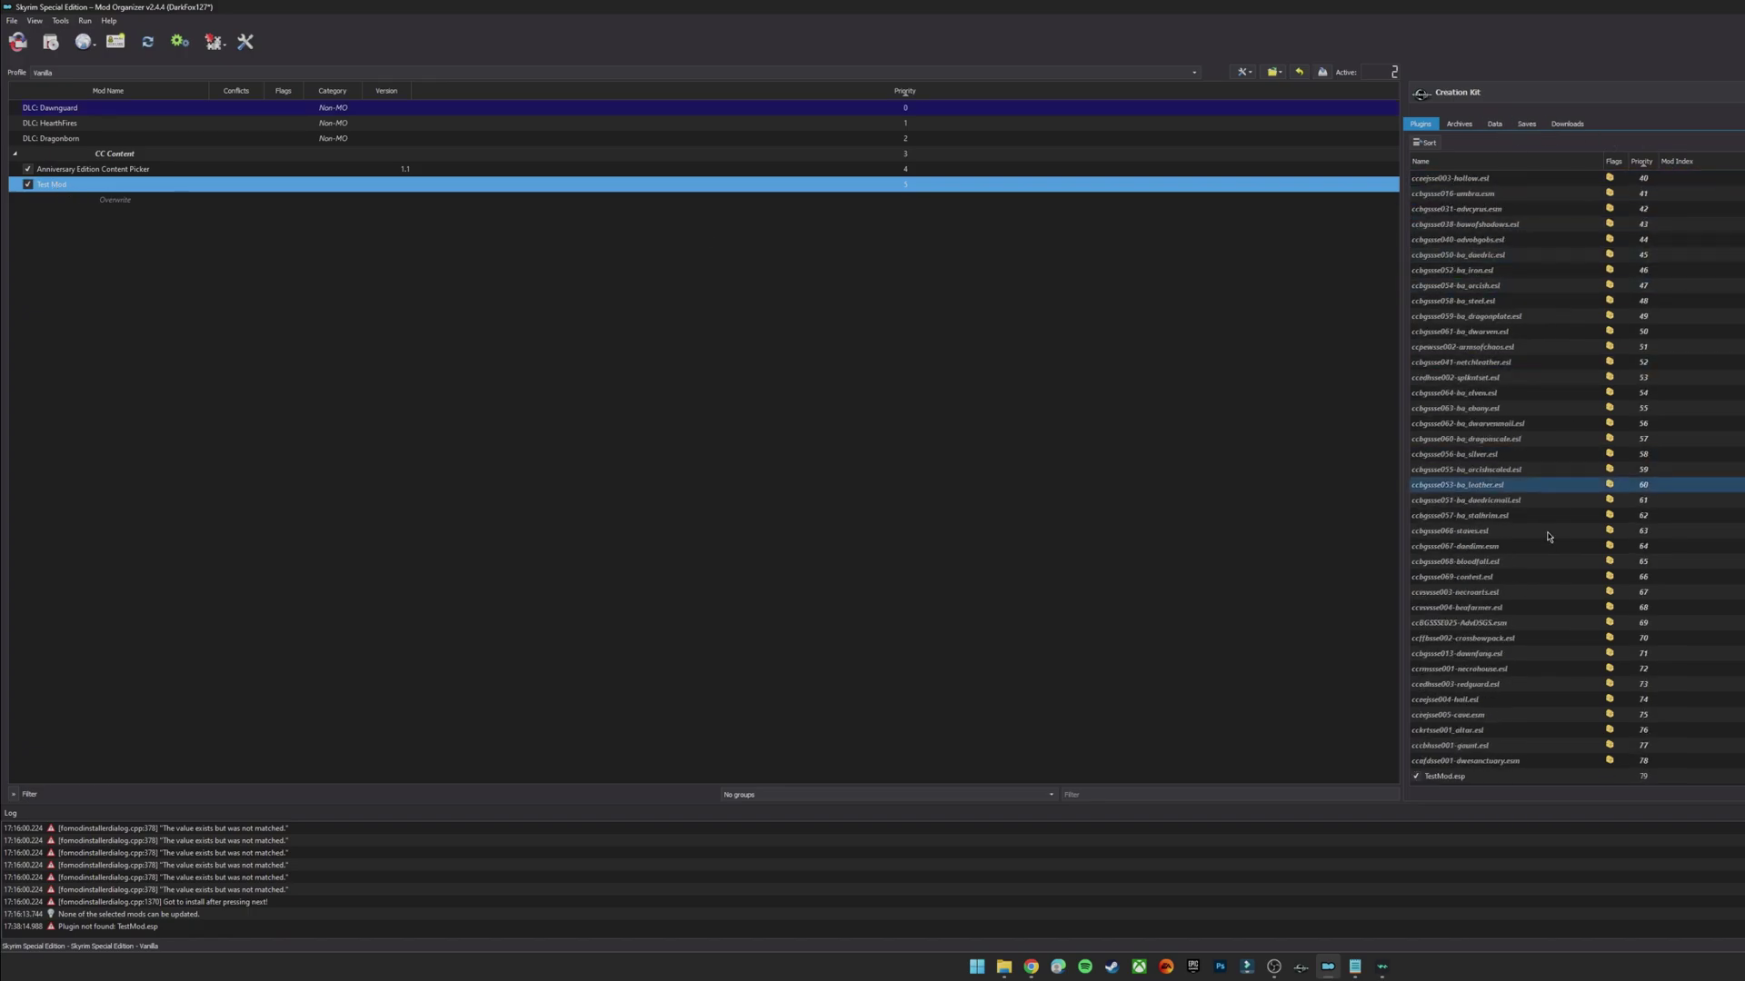
click(1477, 779)
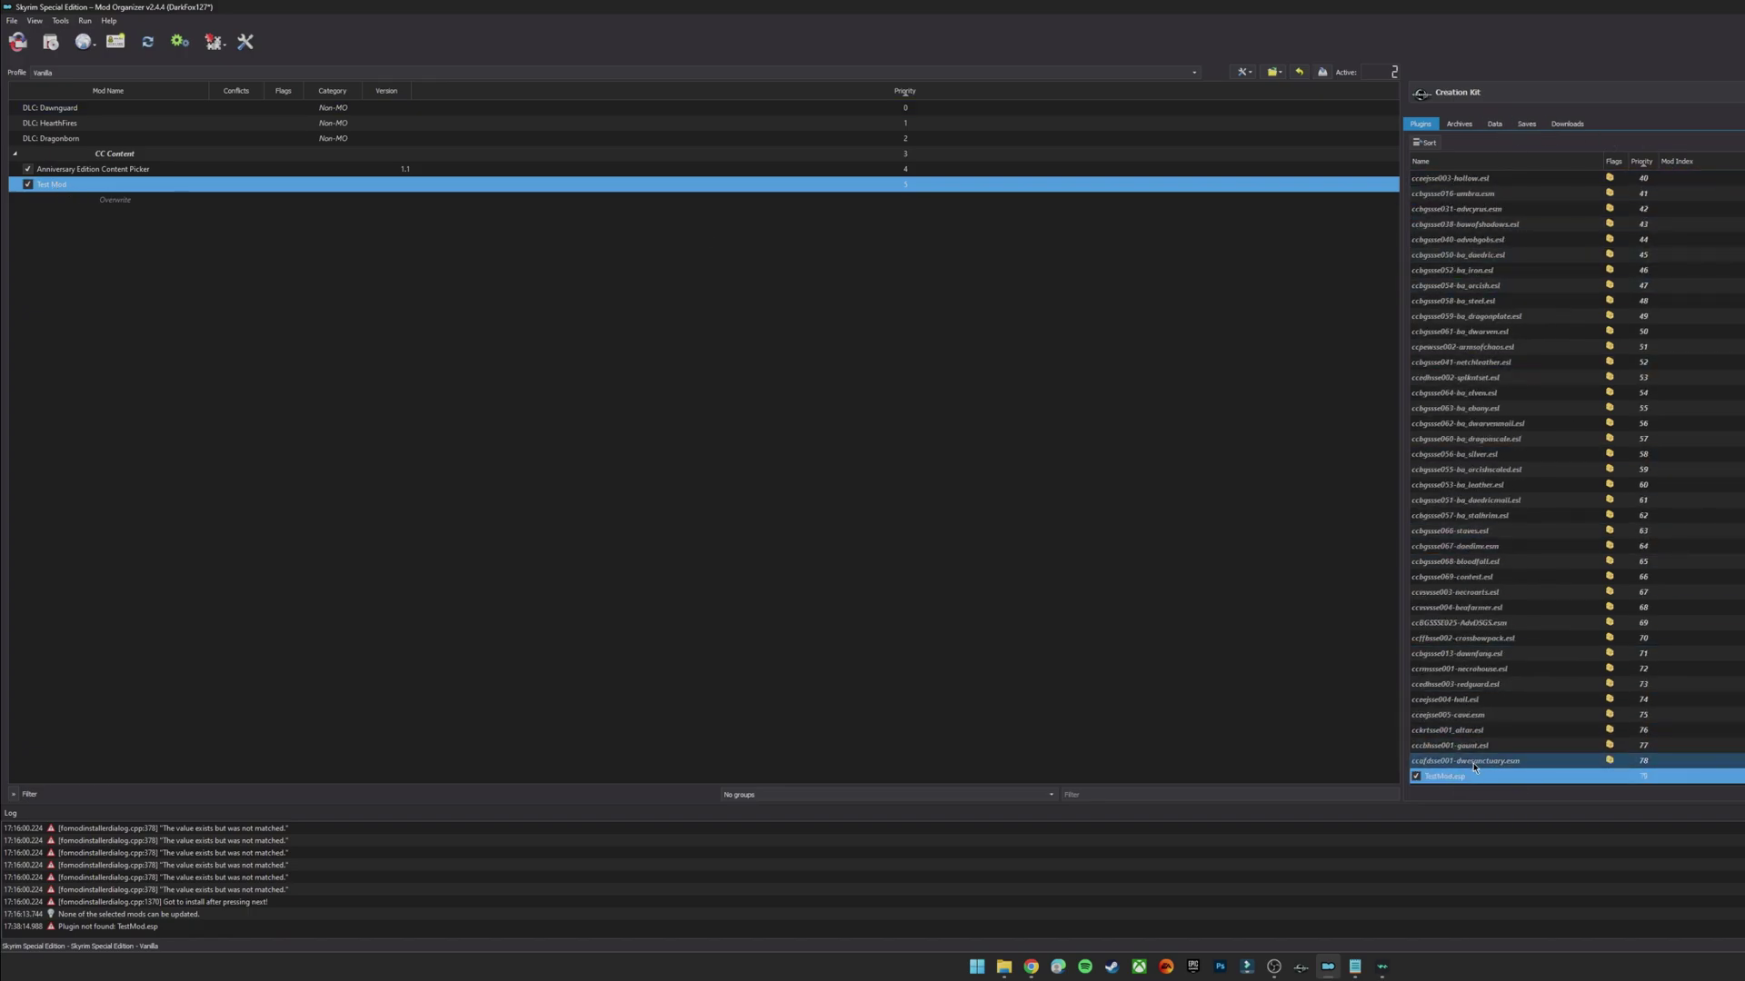
Open Test Mod's folder in Explorer, examine its meta.ini and TestMod.esp files, and close the folder
right_click(125, 185)
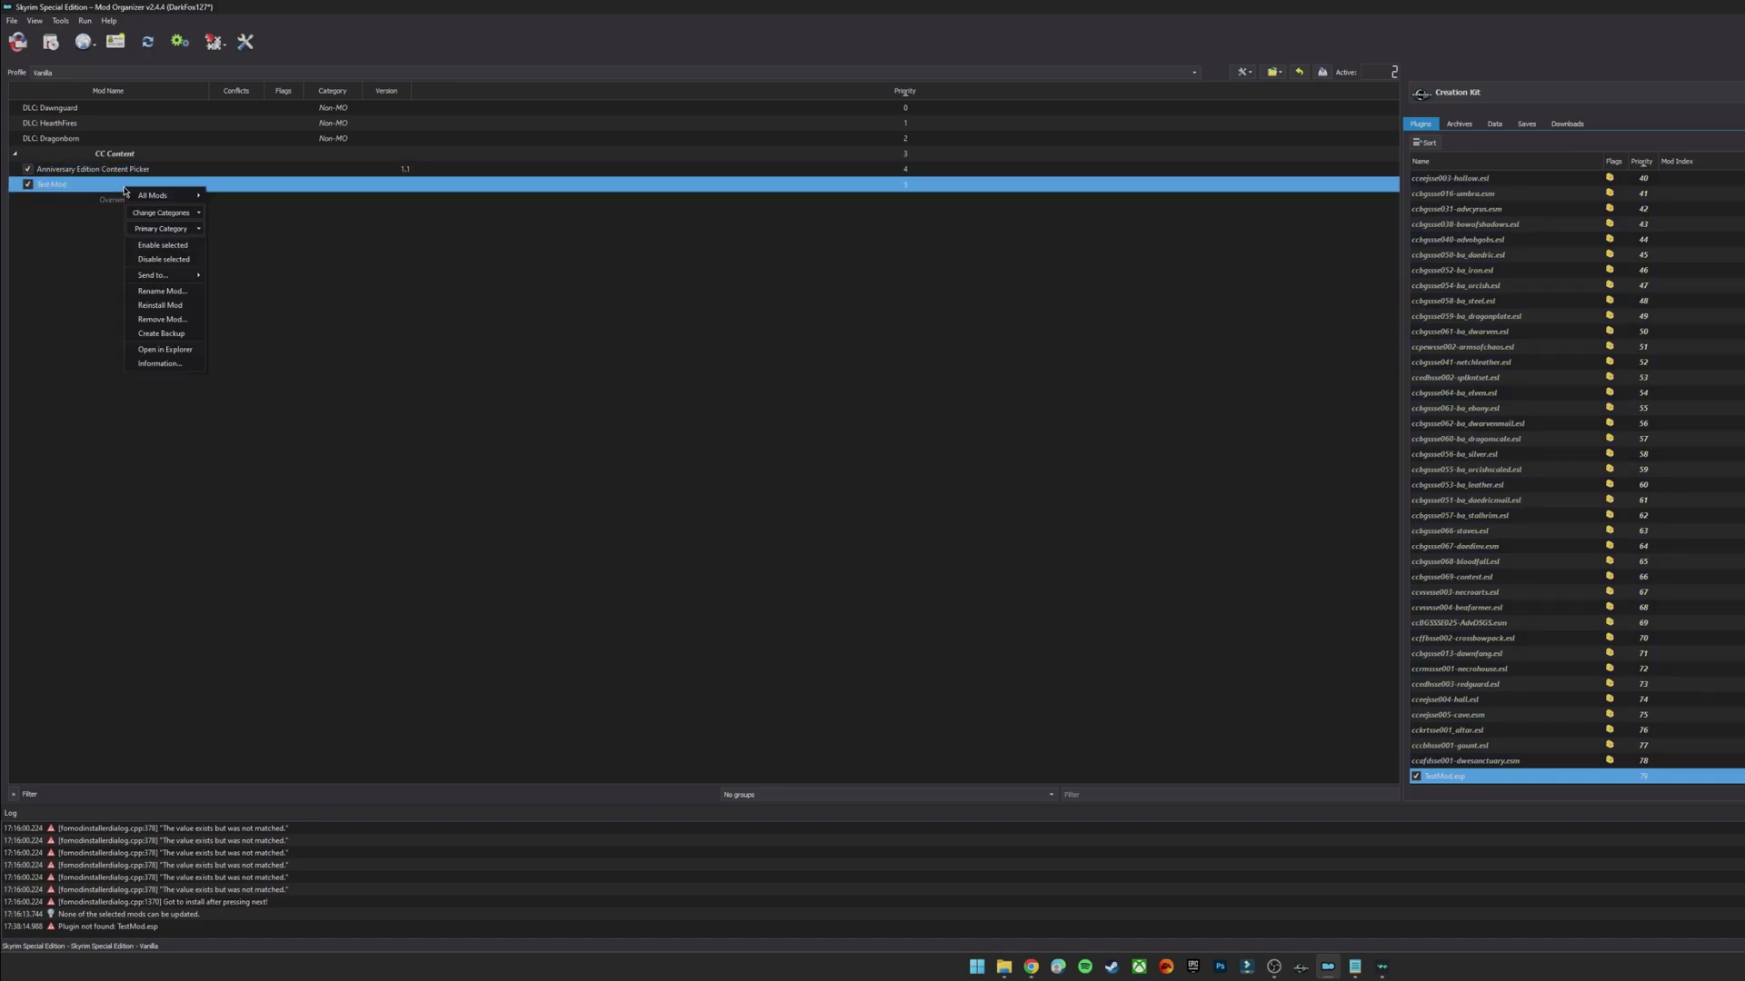
click(164, 349)
click(901, 347)
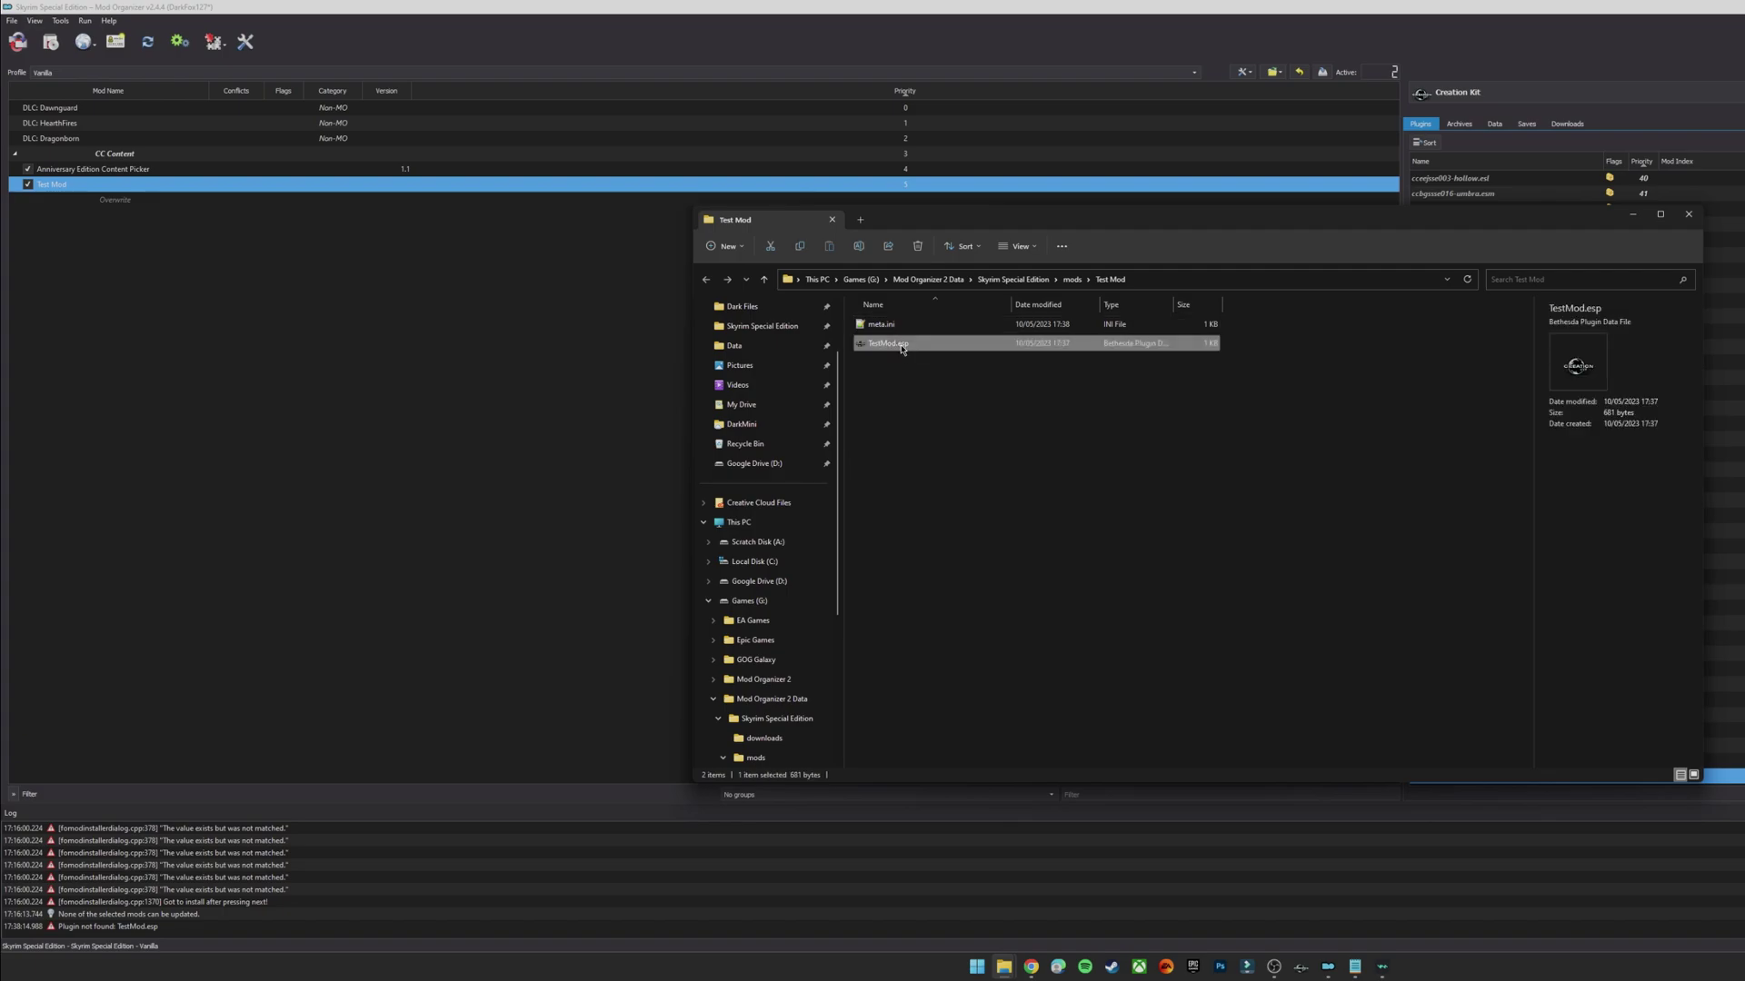
click(897, 375)
click(904, 326)
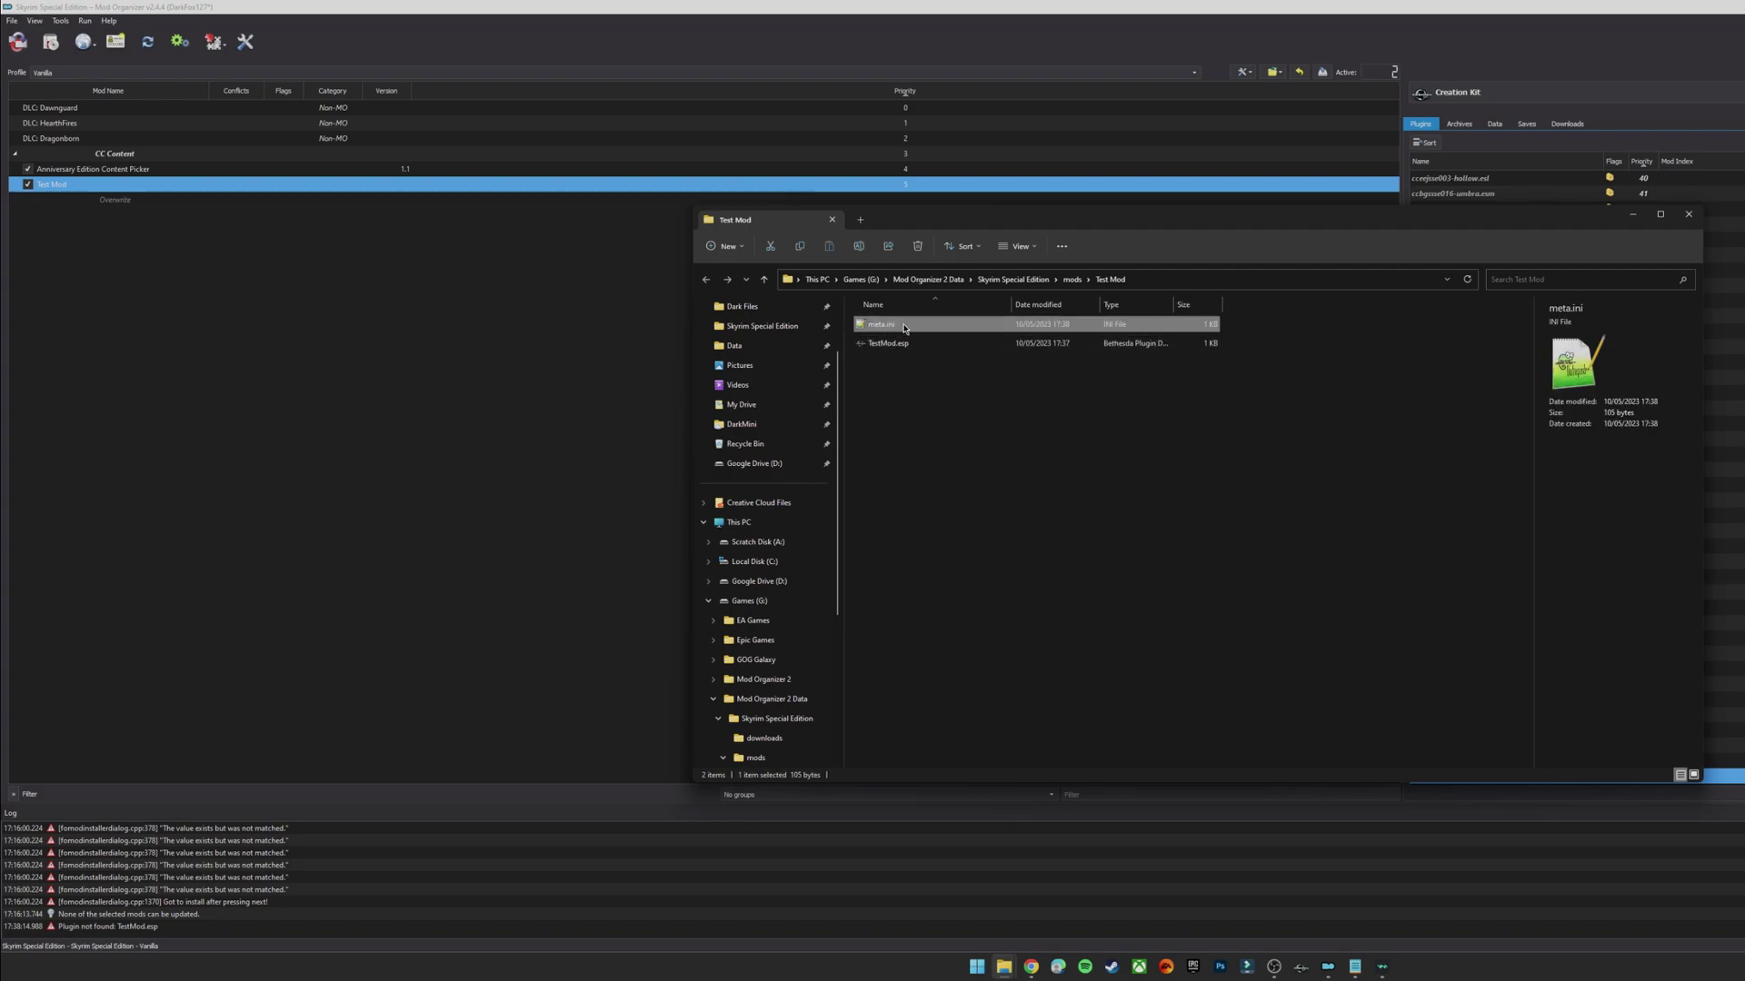
click(936, 345)
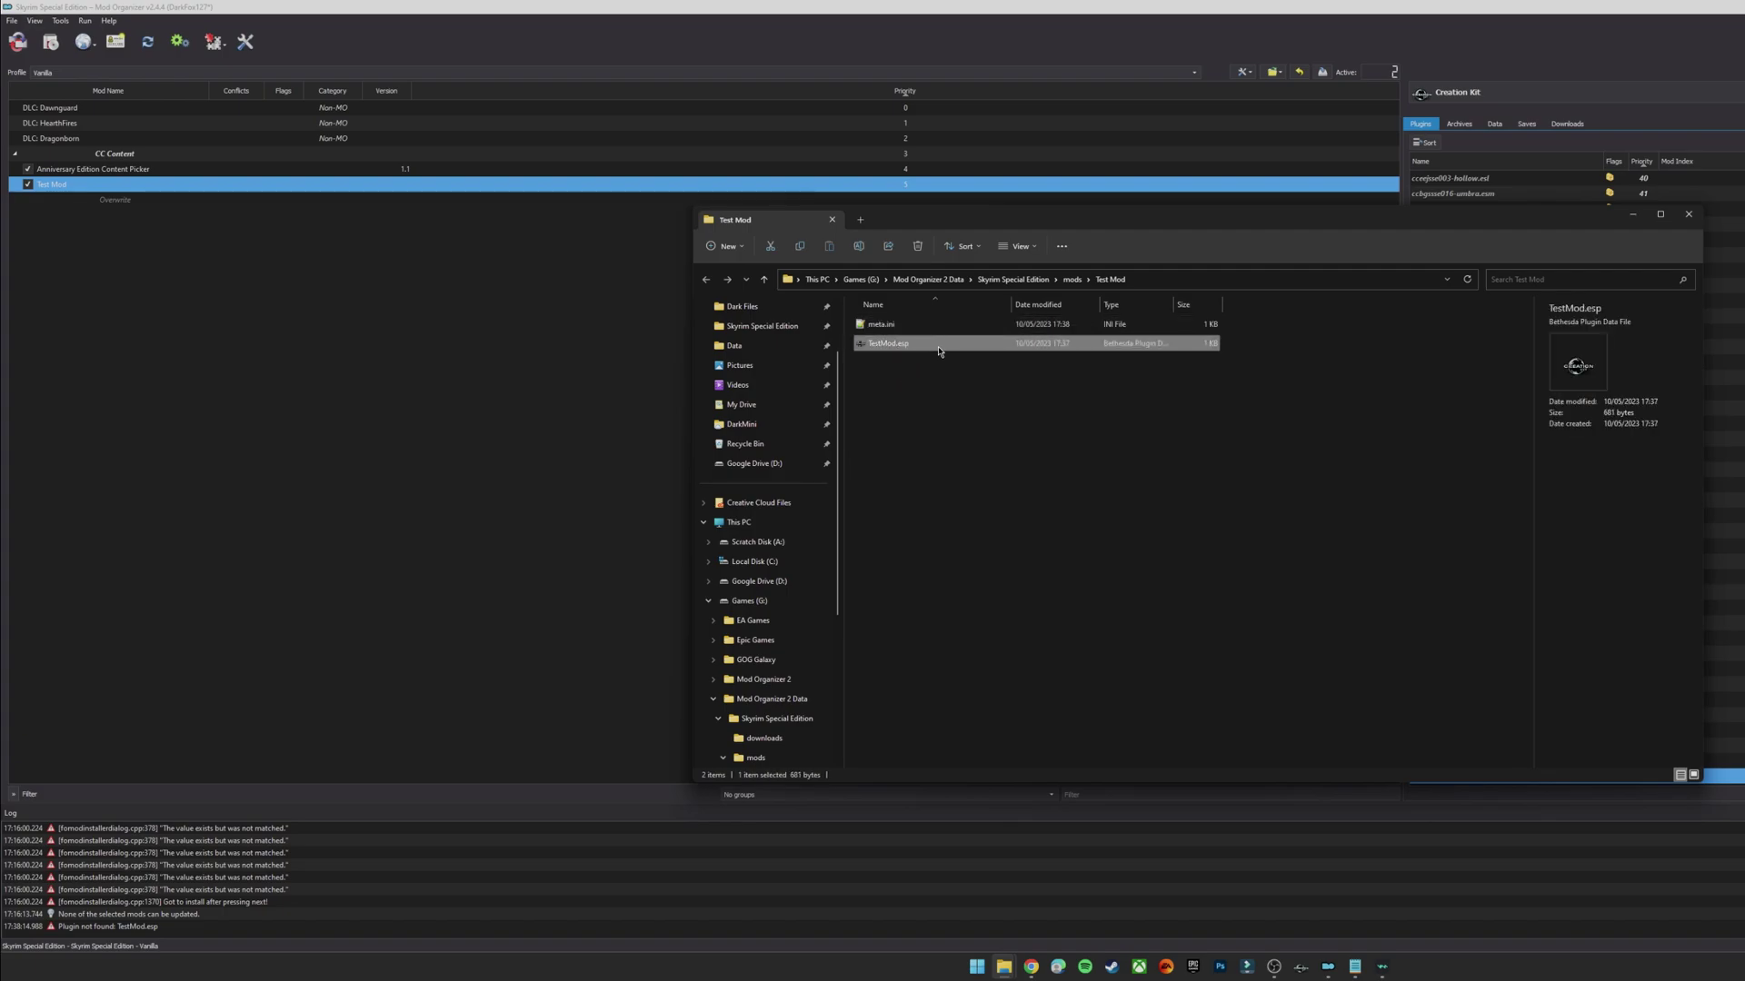
click(973, 374)
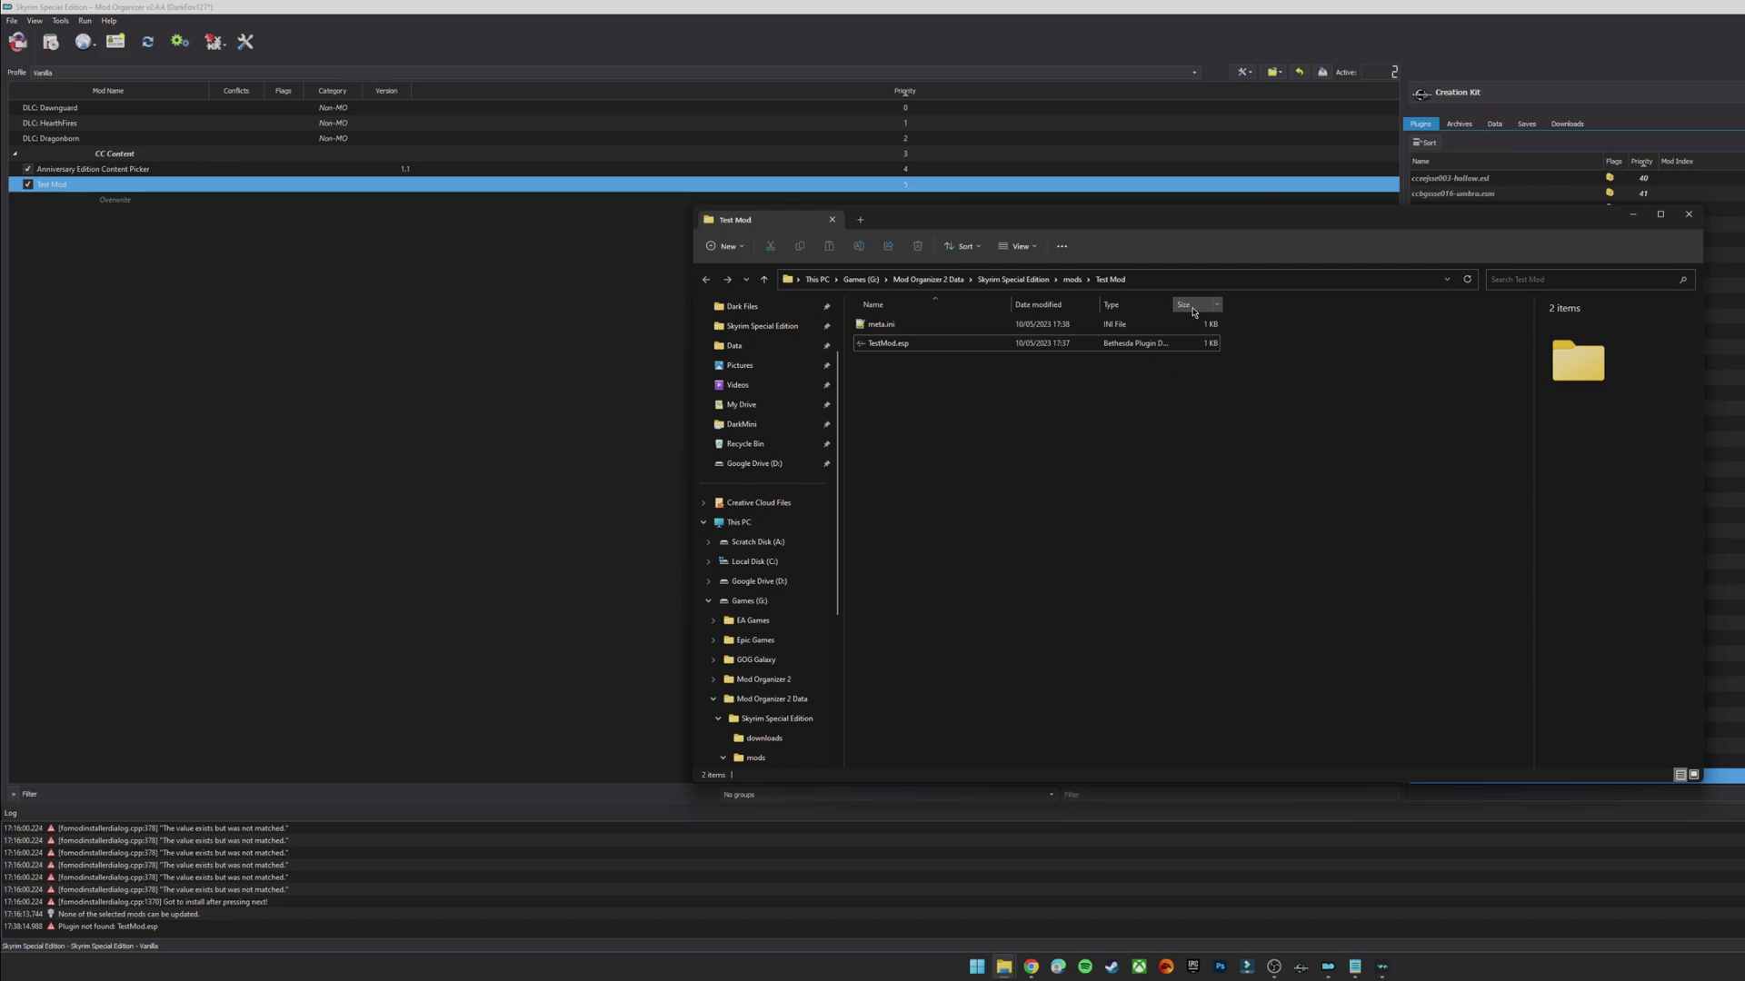
click(1688, 215)
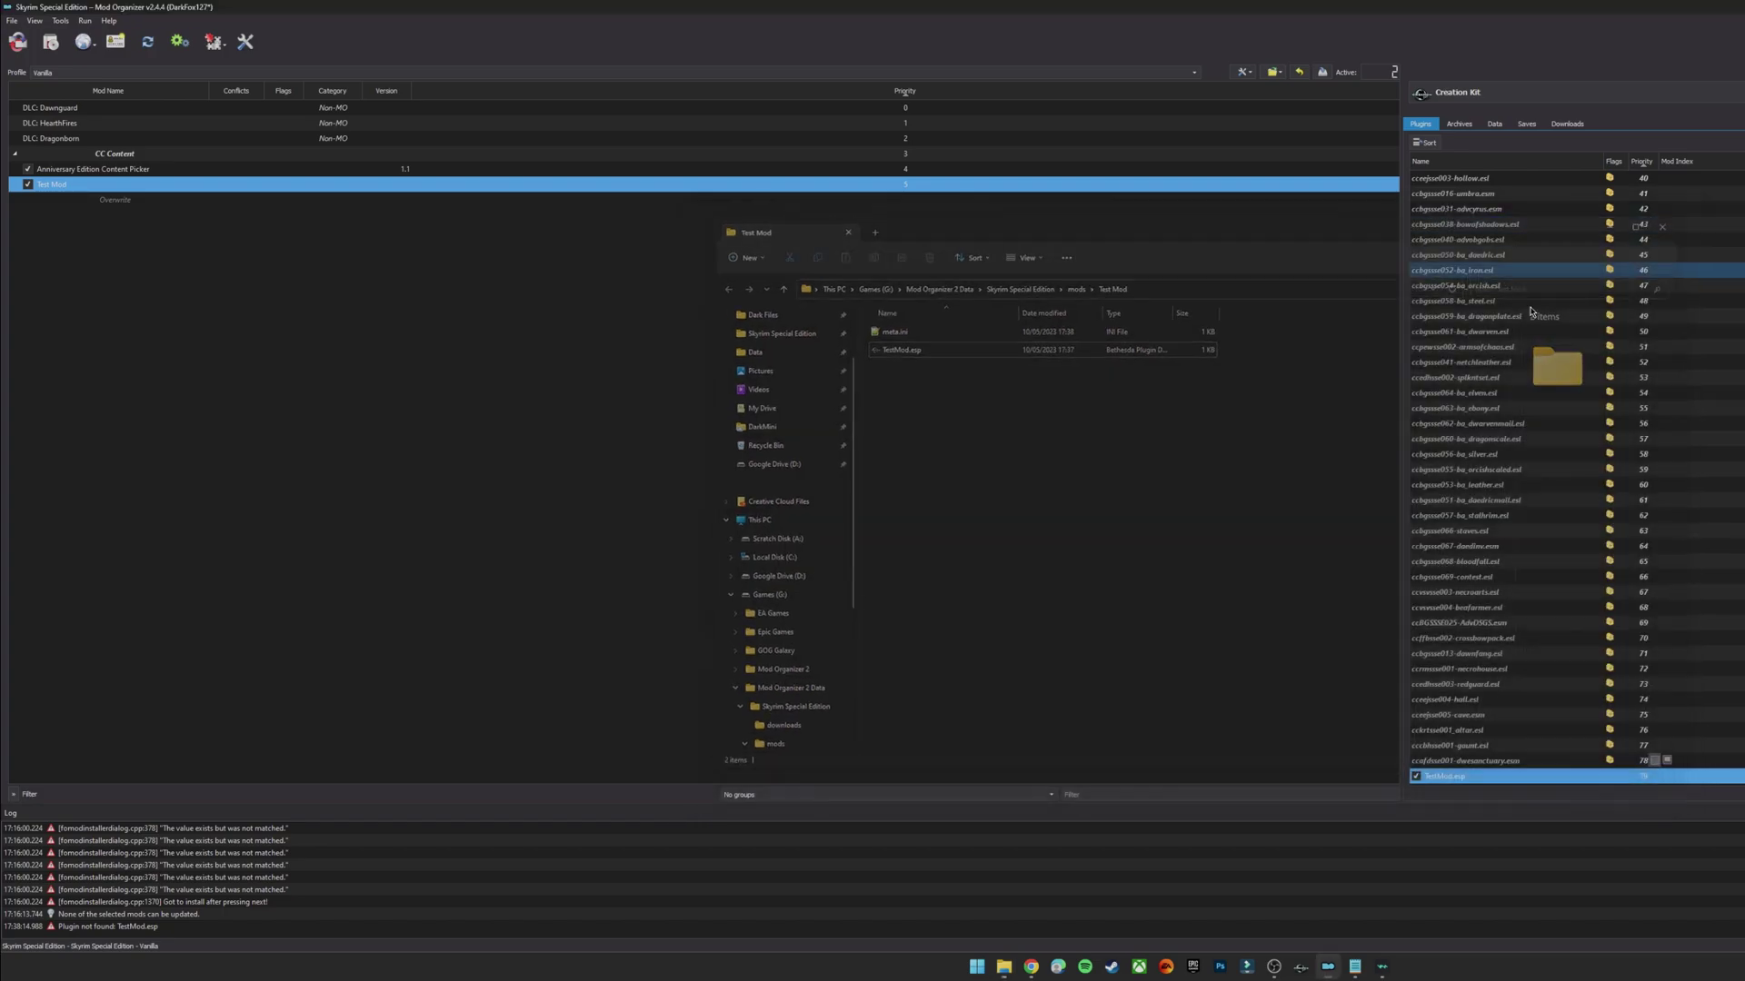
Examine the Data folder of the Skyrim Special Edition installation in File Explorer and close it
click(1003, 965)
click(753, 389)
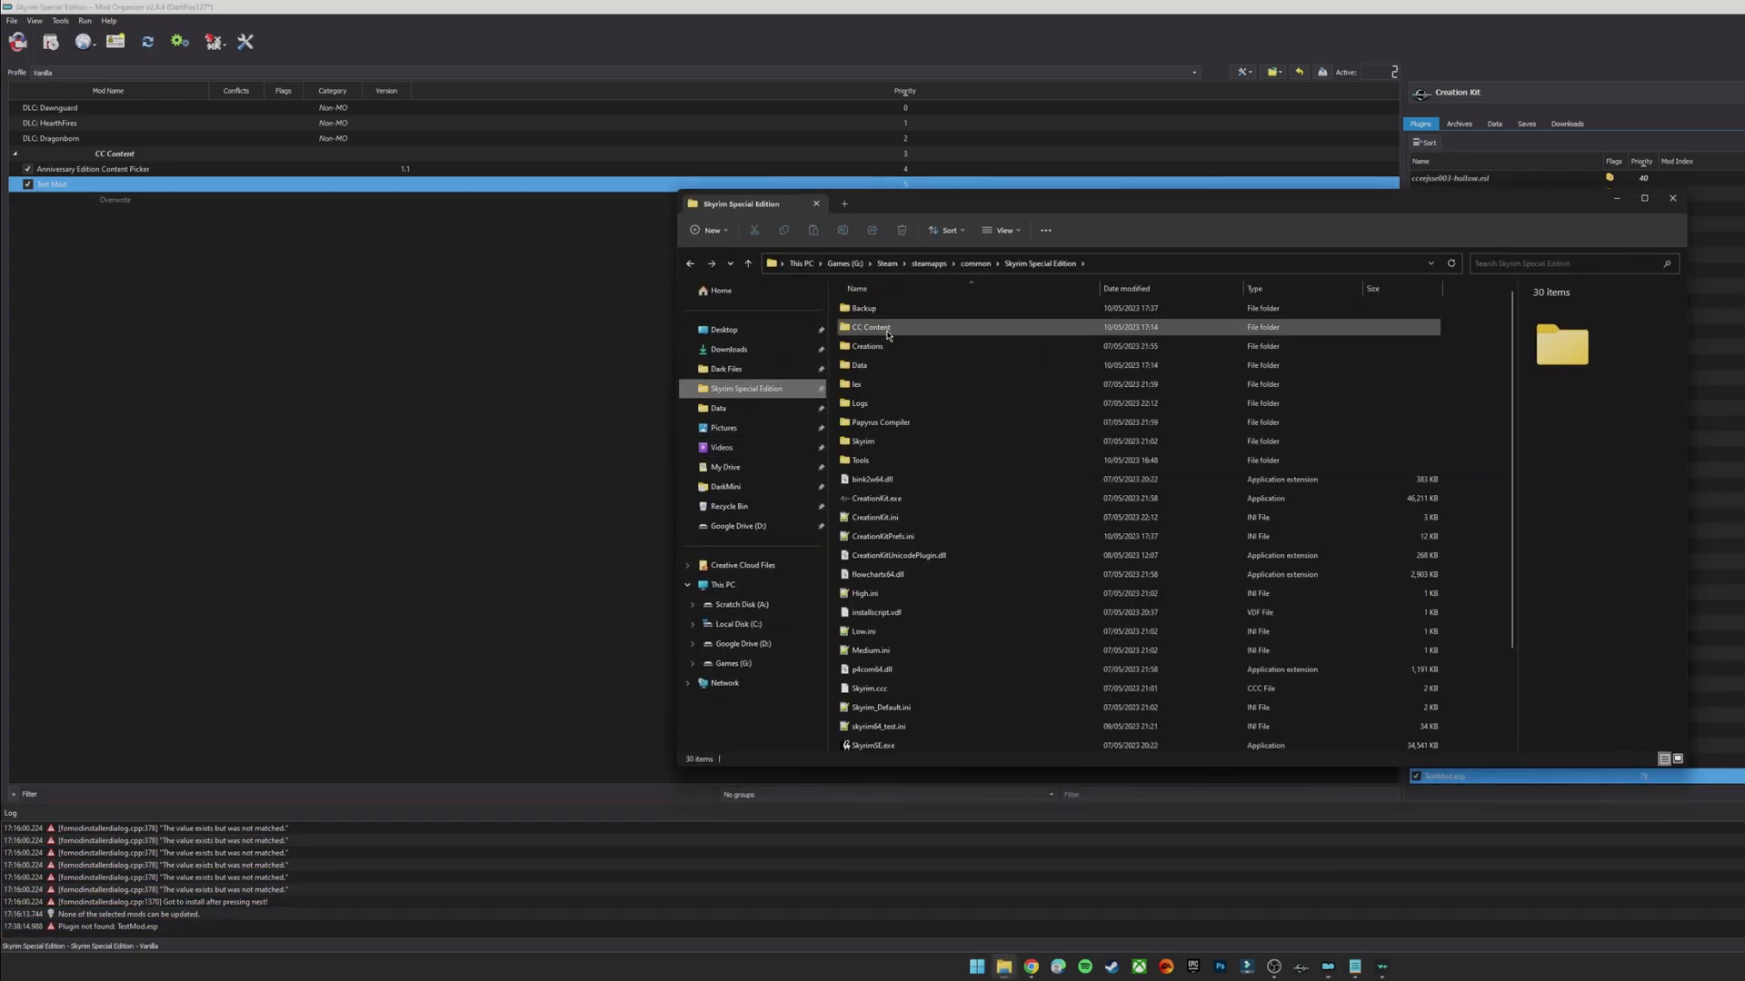
double_click(911, 368)
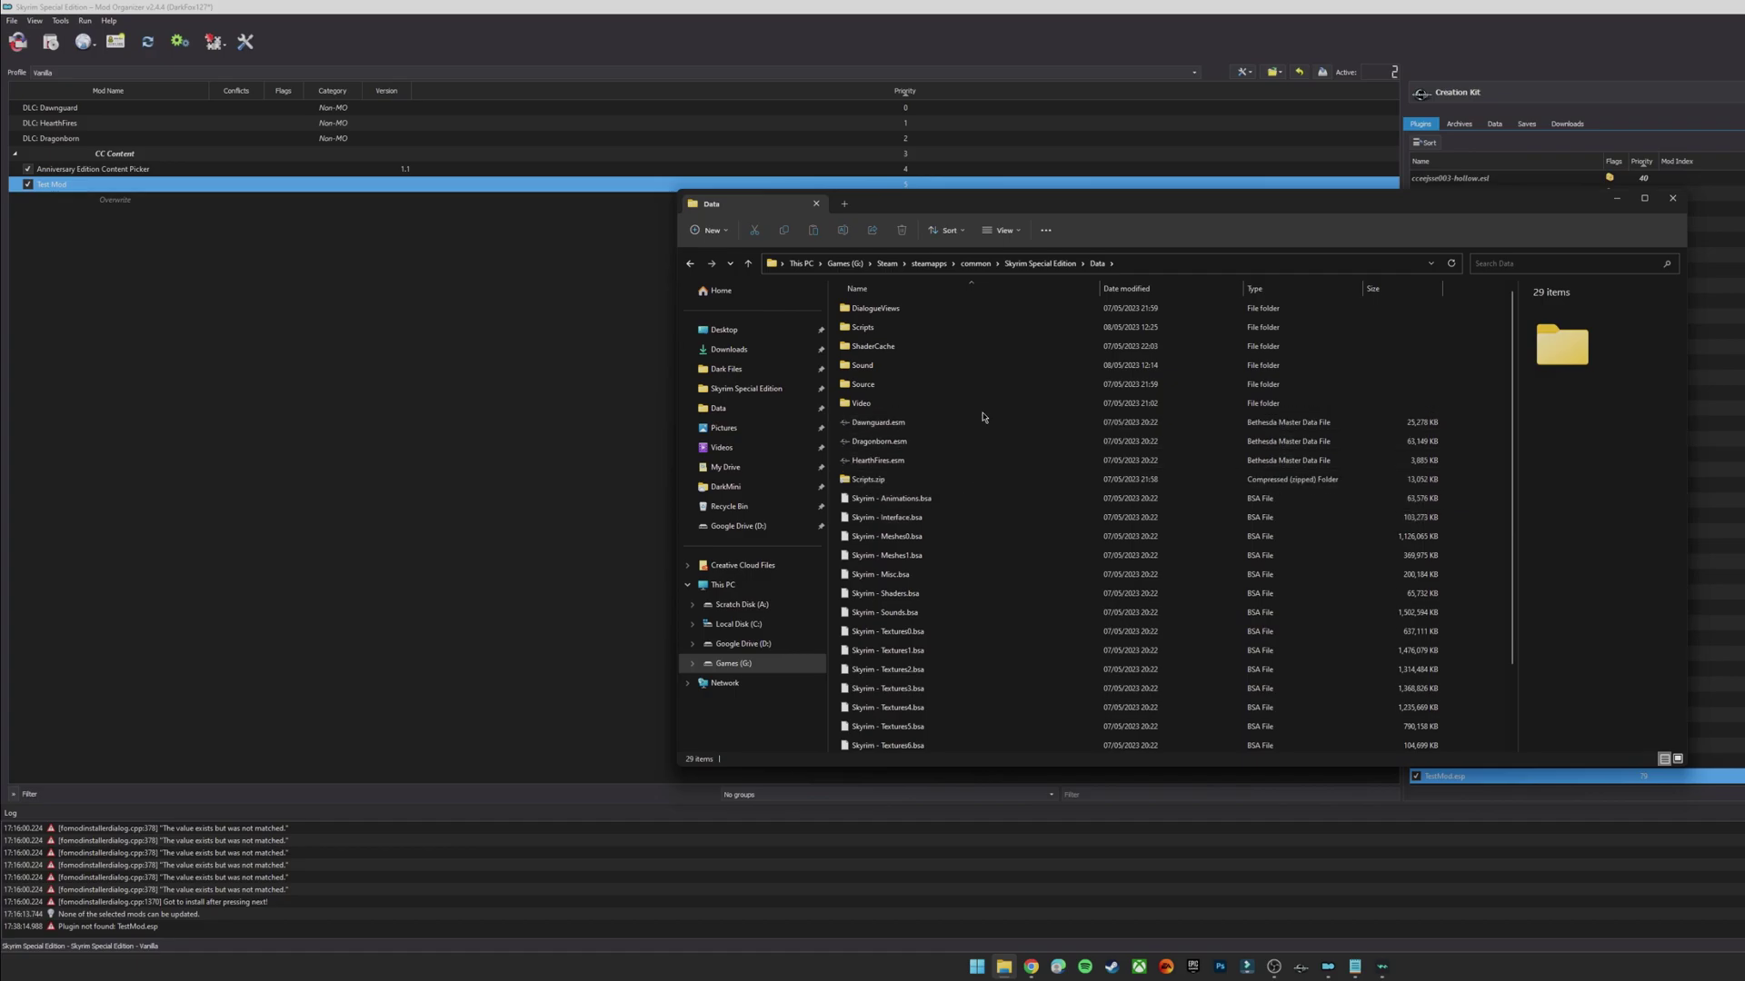
scroll(1032, 481, down, 2)
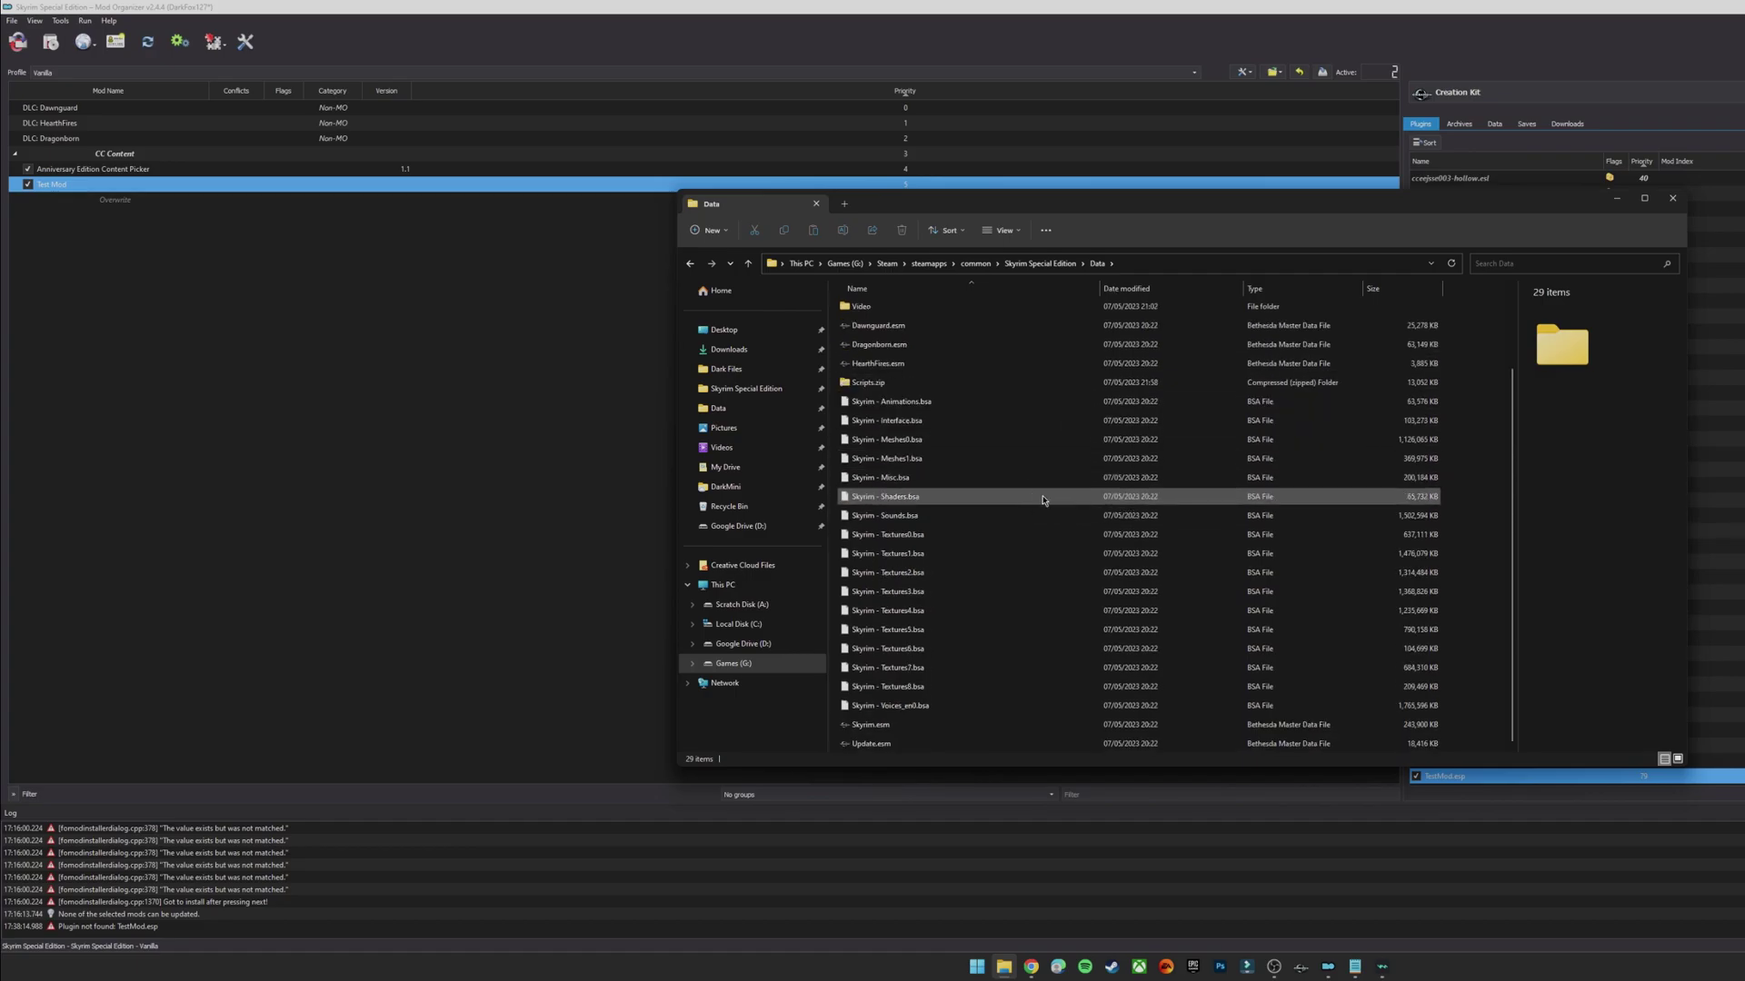
scroll(977, 545, up, 2)
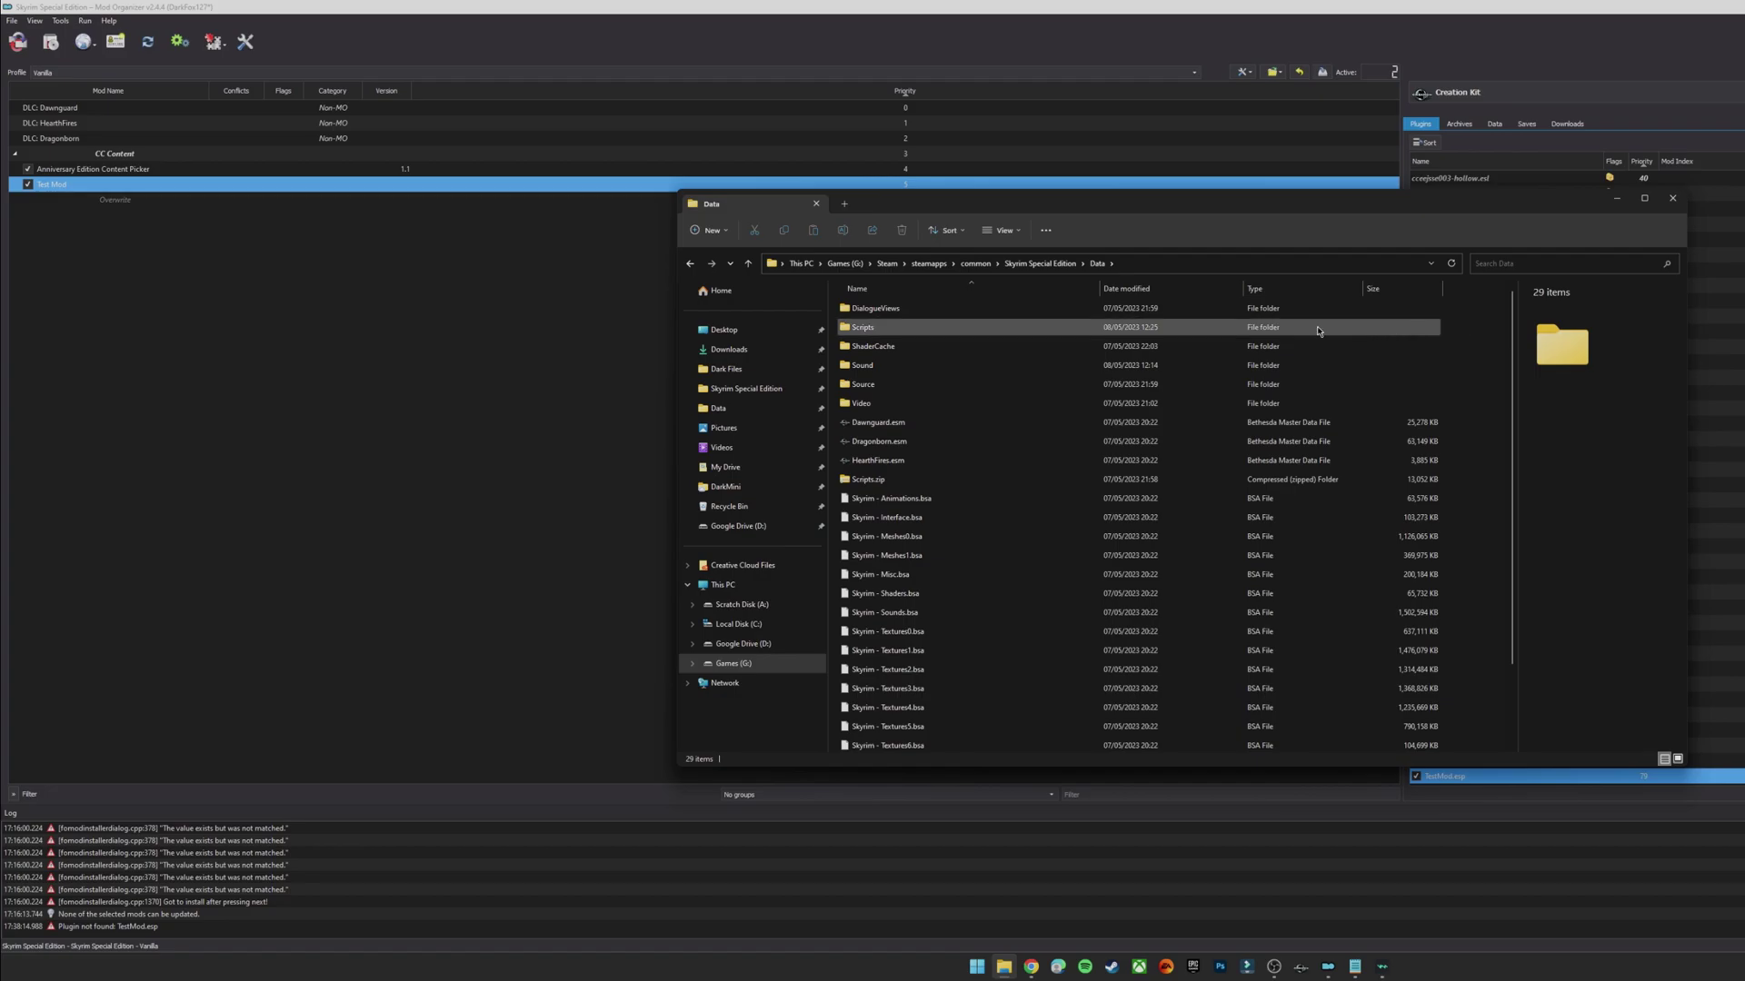
click(1672, 198)
Examine the base directory and the related folder paths in Mod Organizer's path settings
click(246, 43)
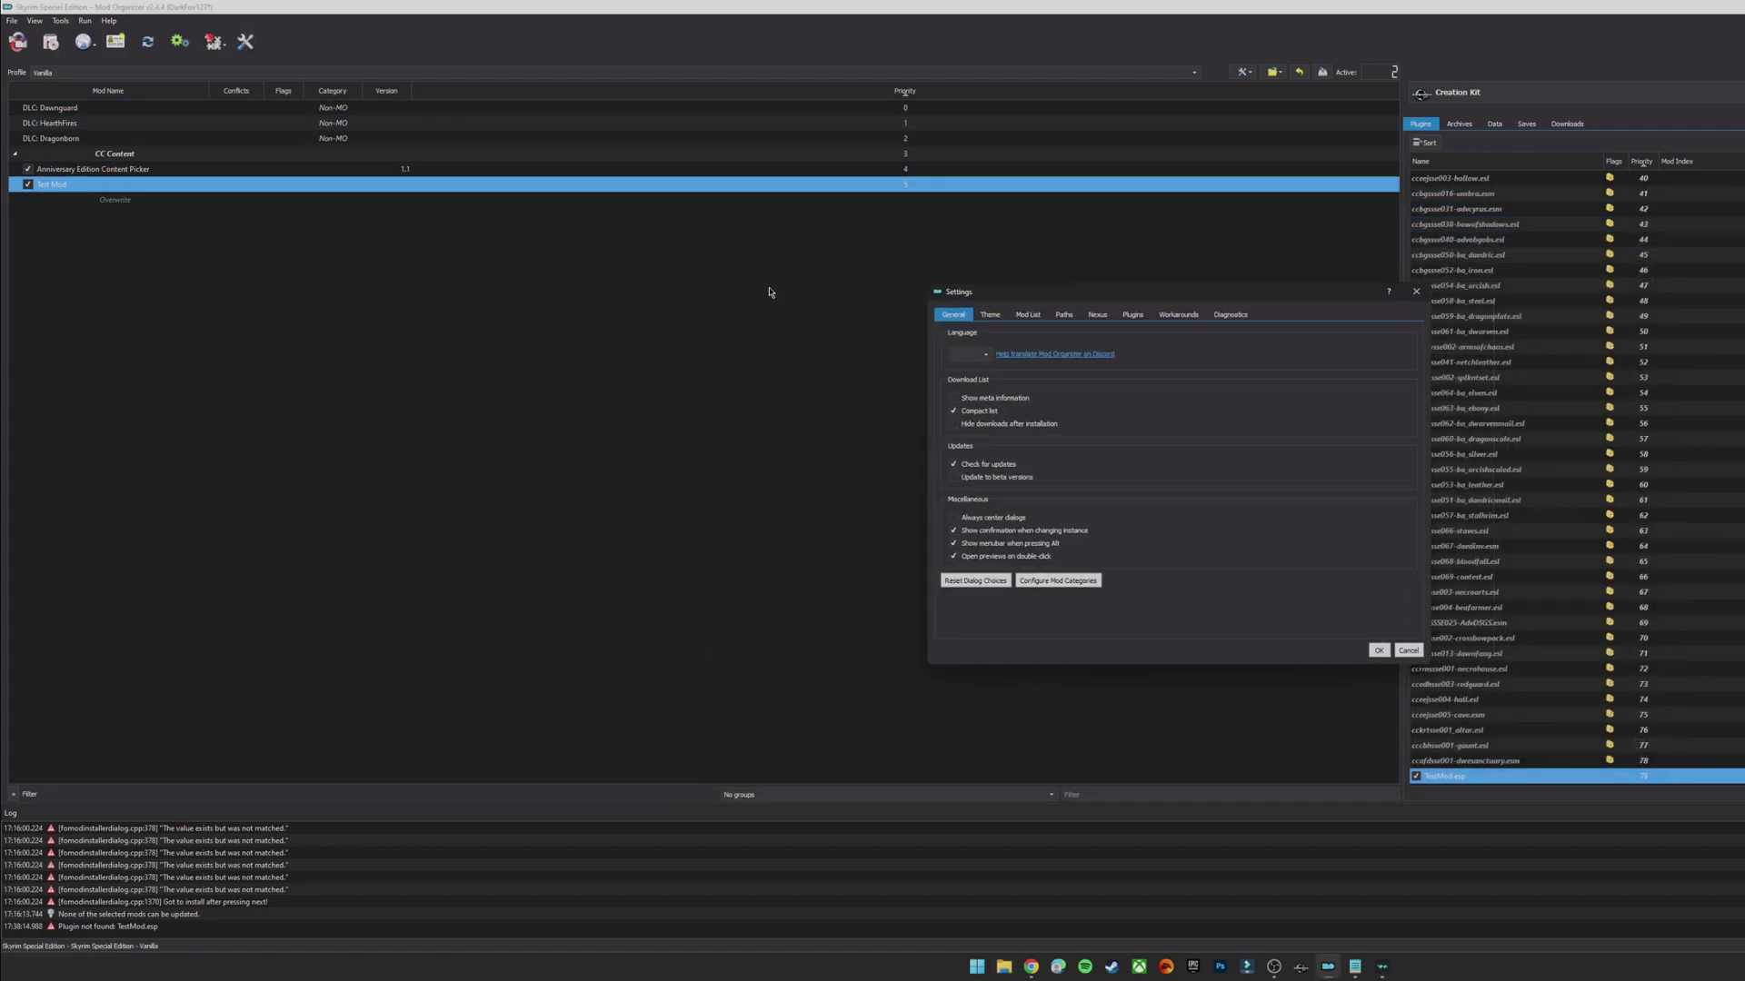
click(1062, 316)
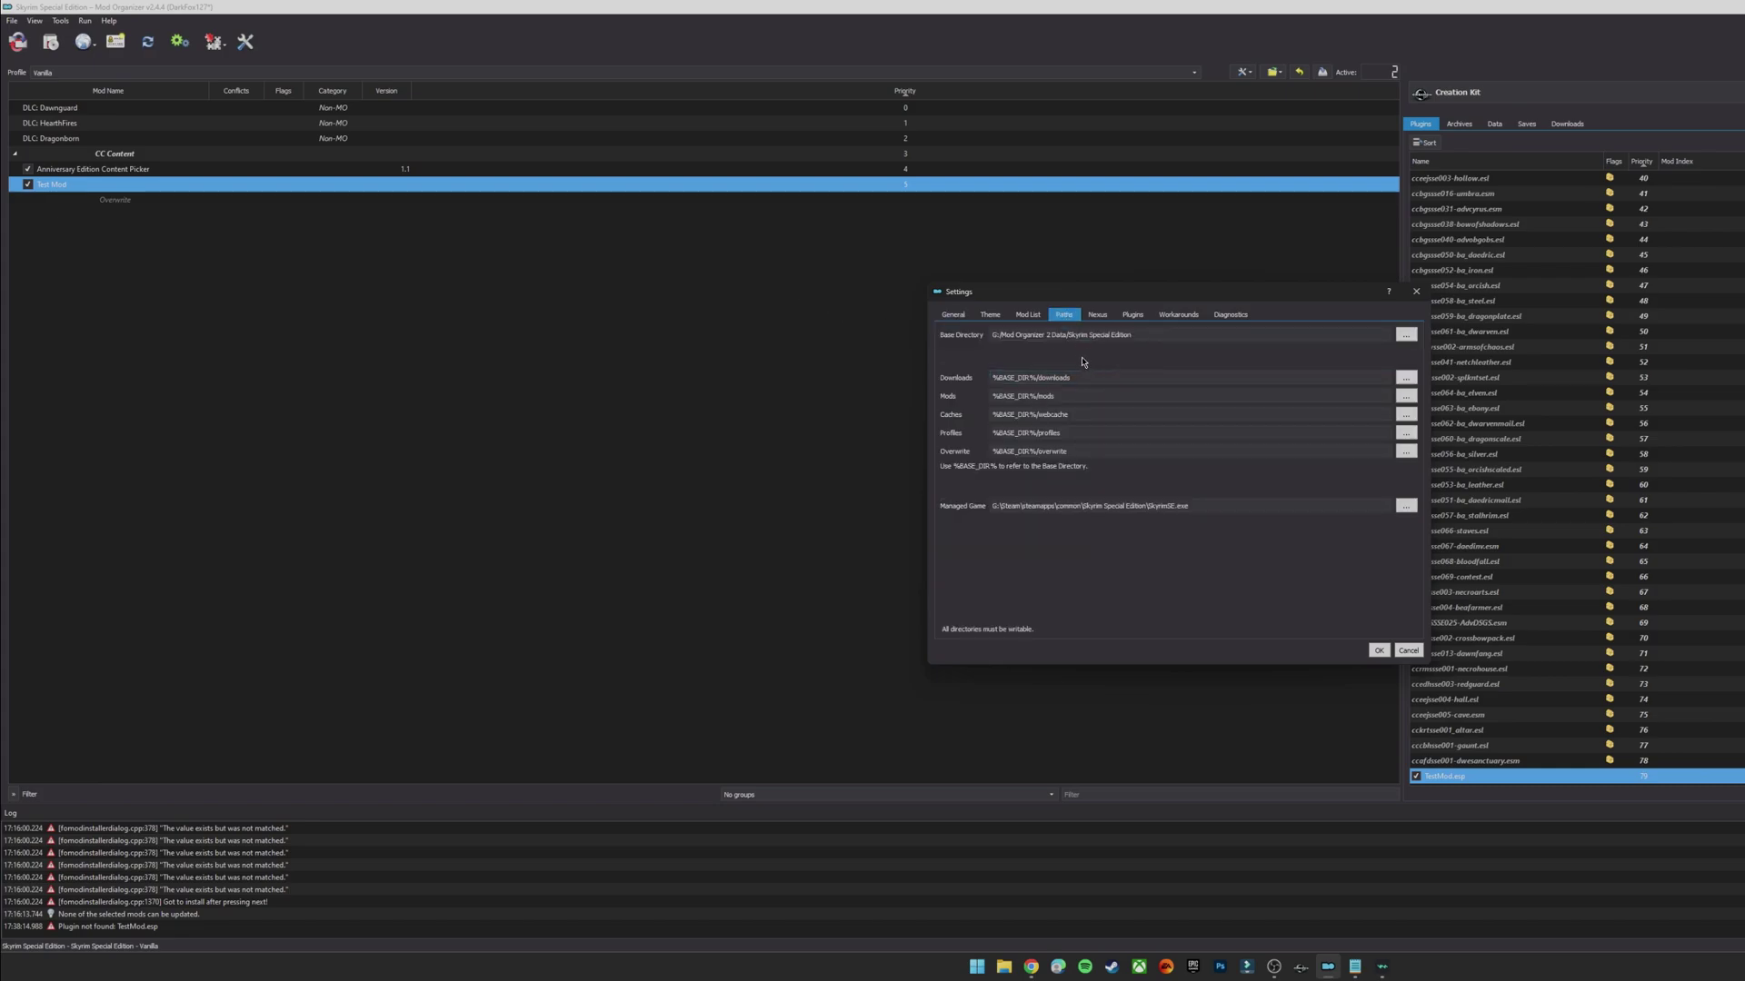
click(1013, 336)
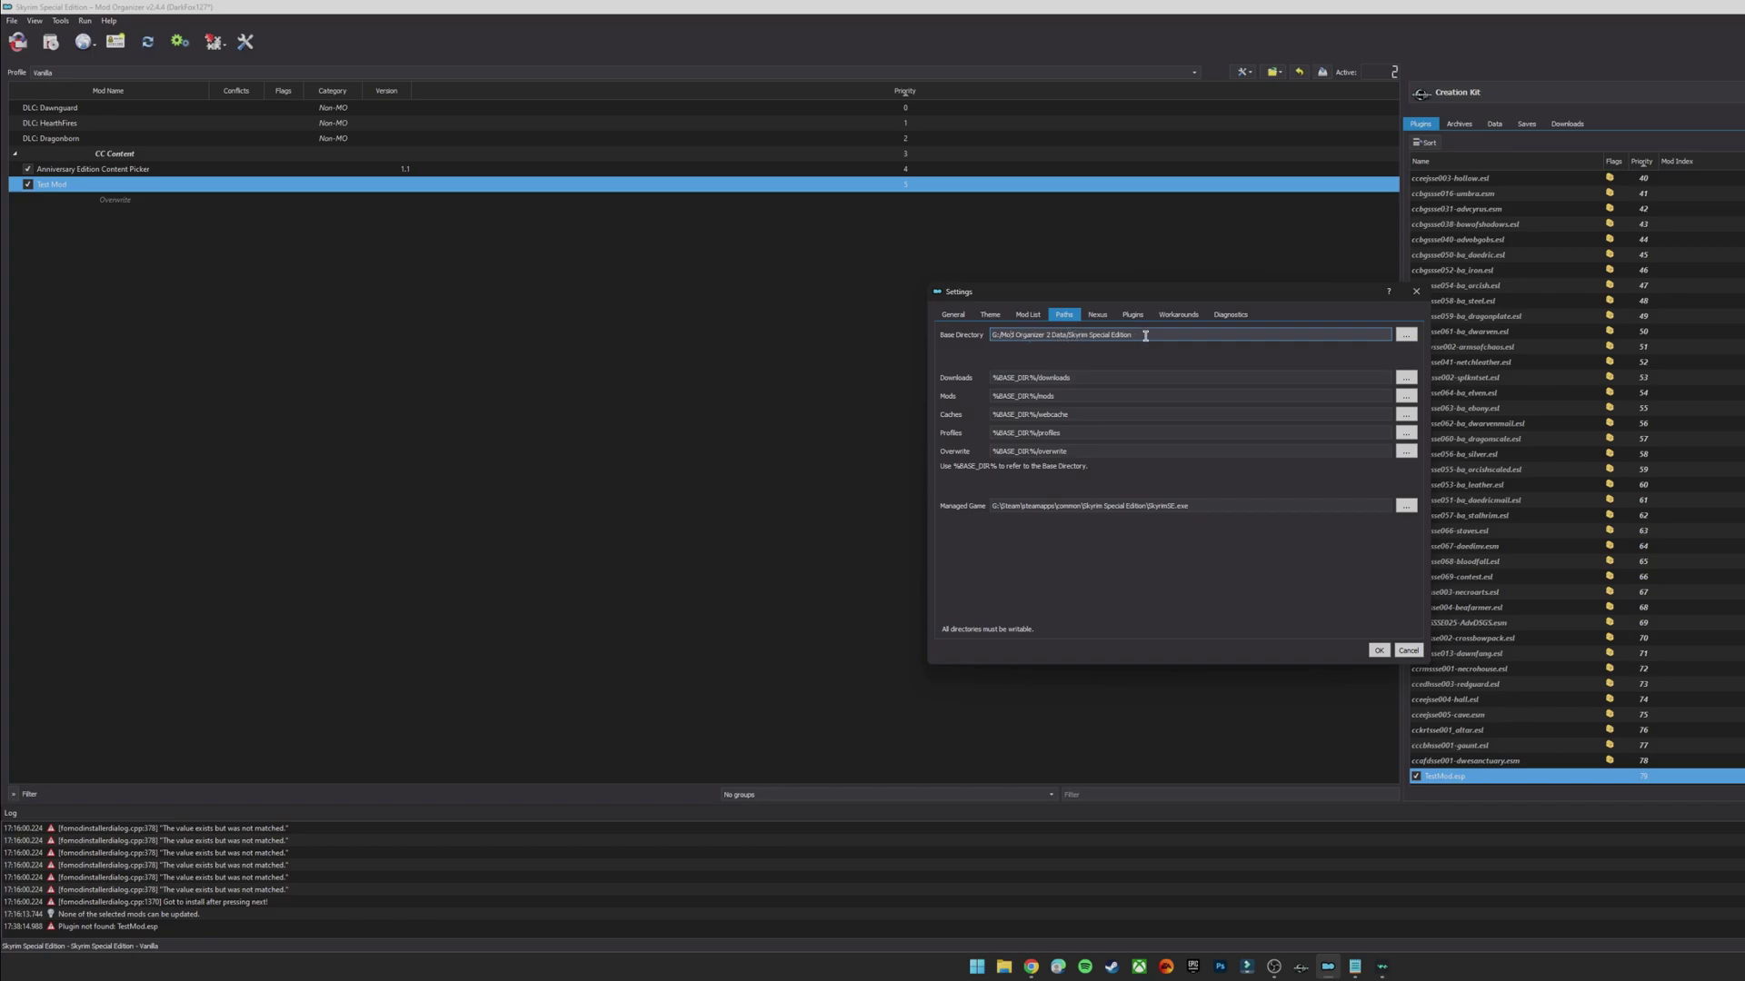
drag(1145, 336, 1069, 339)
click(1152, 335)
Browse from the base directory through mods into the Test Mod folder, then cancel the folder selection and the settings
click(1406, 334)
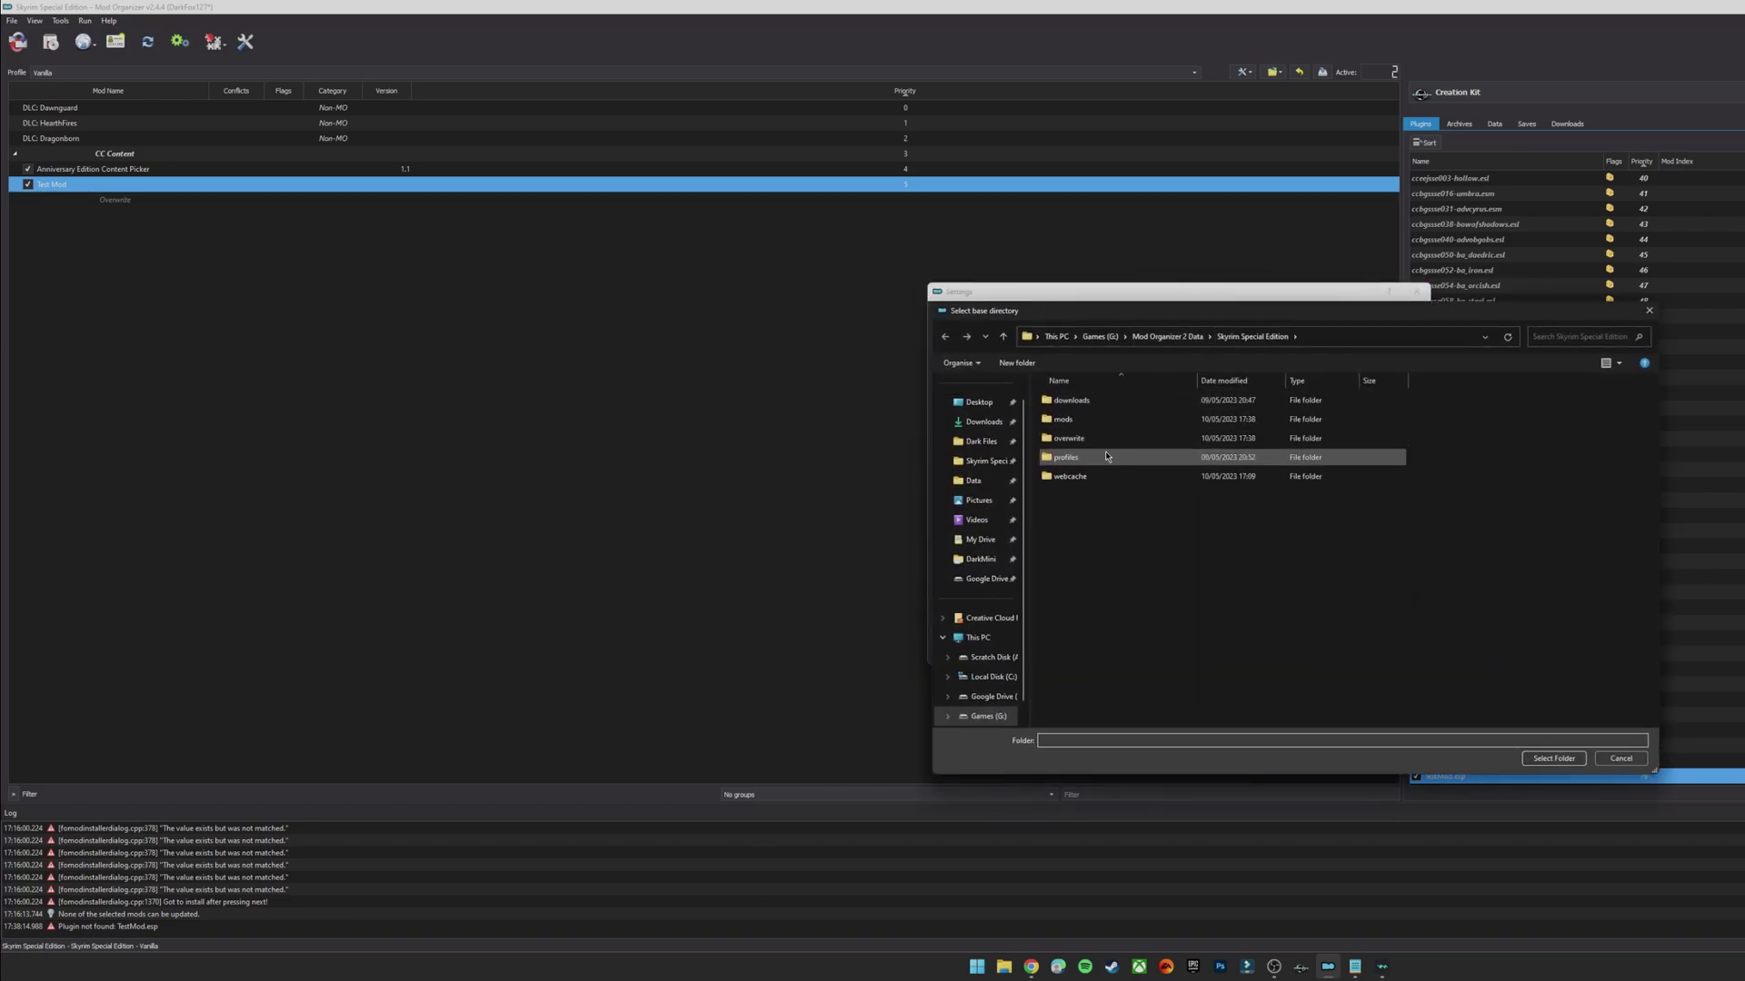
double_click(1100, 421)
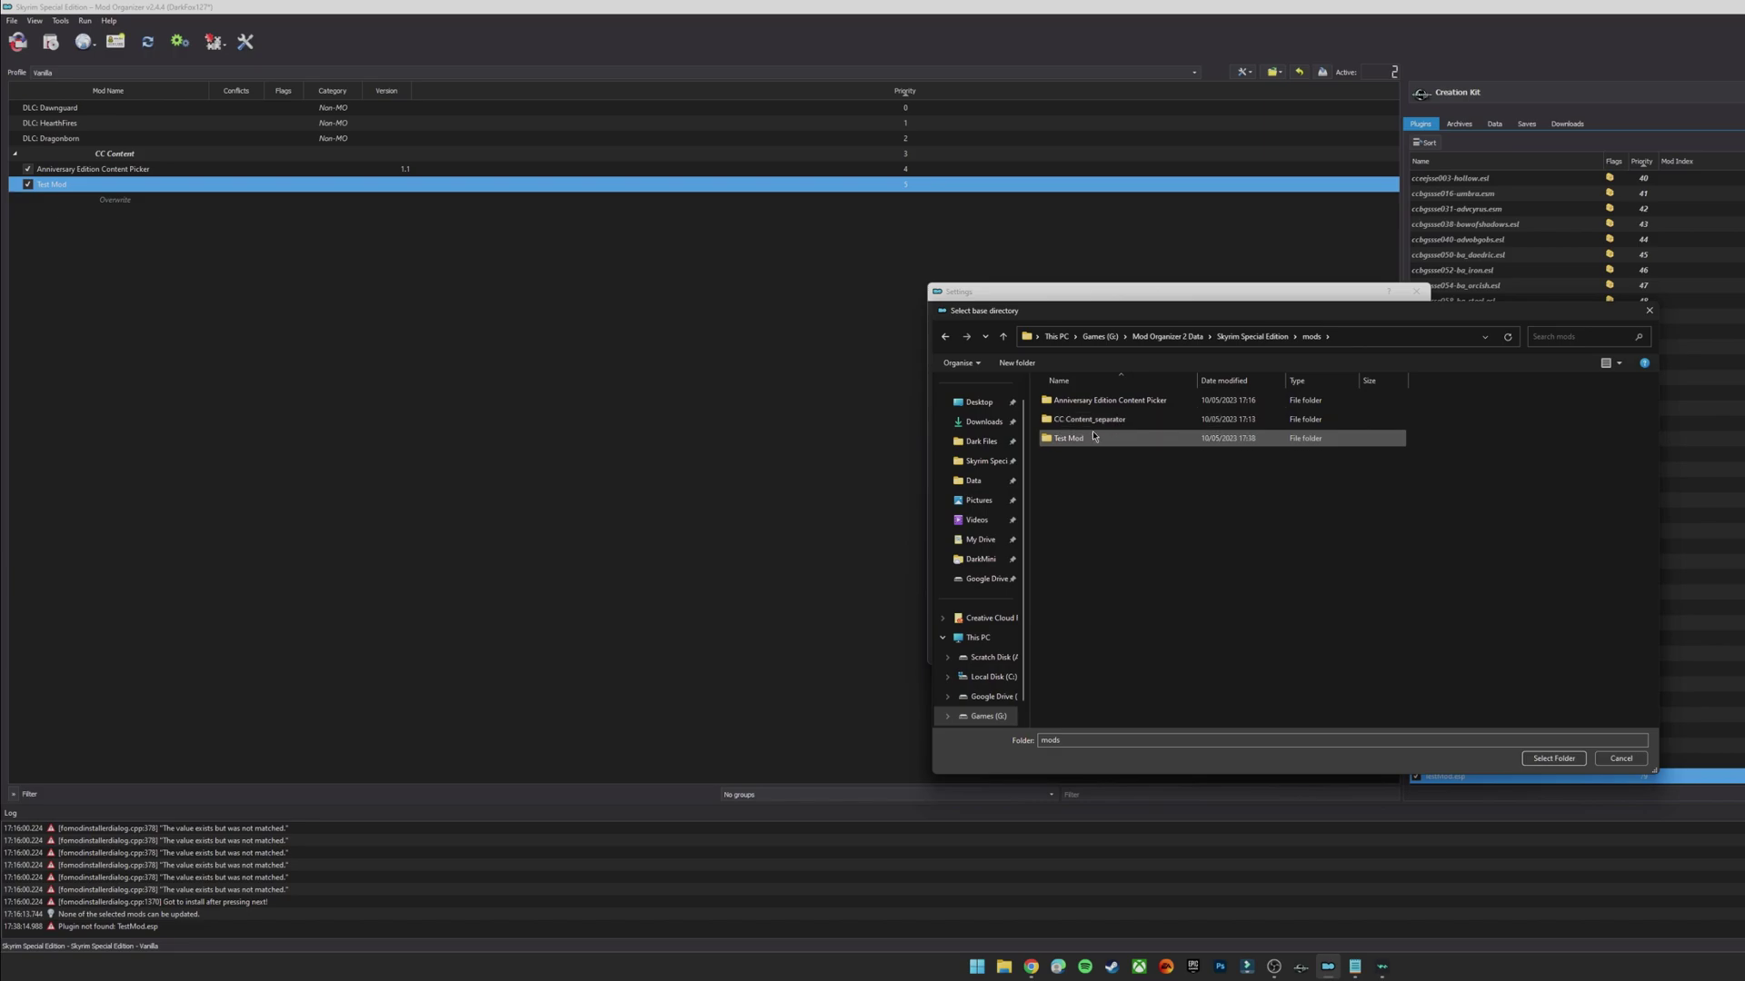
click(1081, 442)
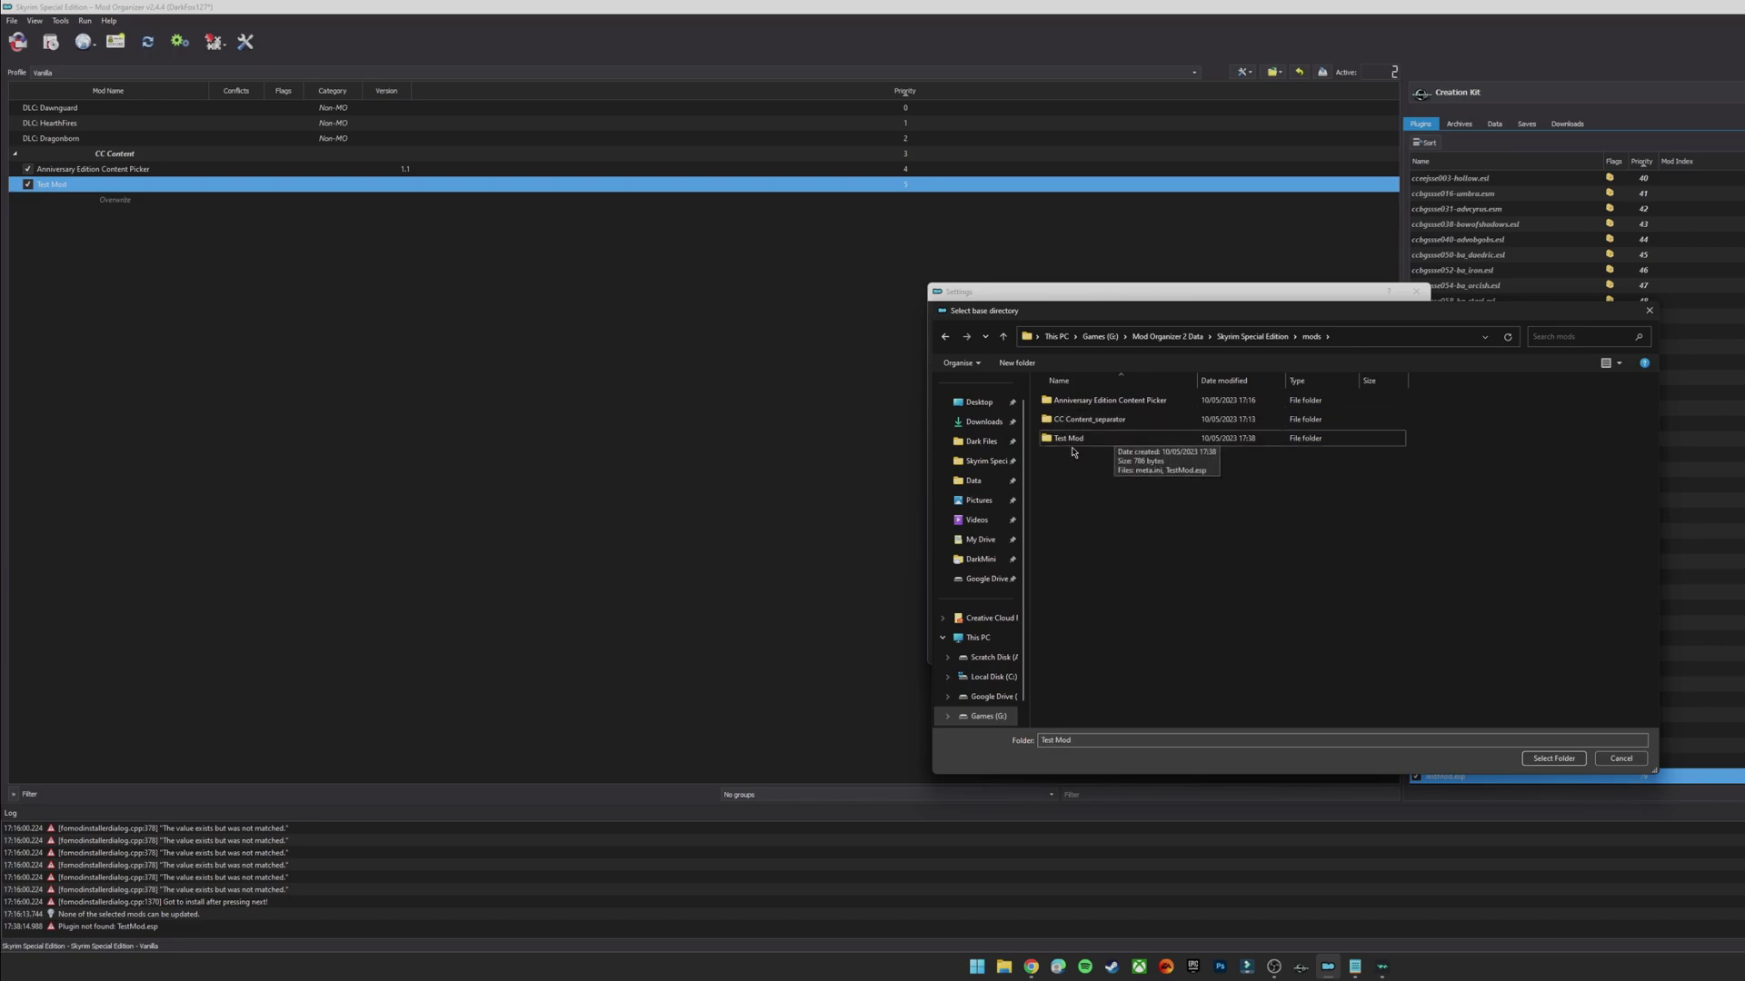
double_click(1115, 440)
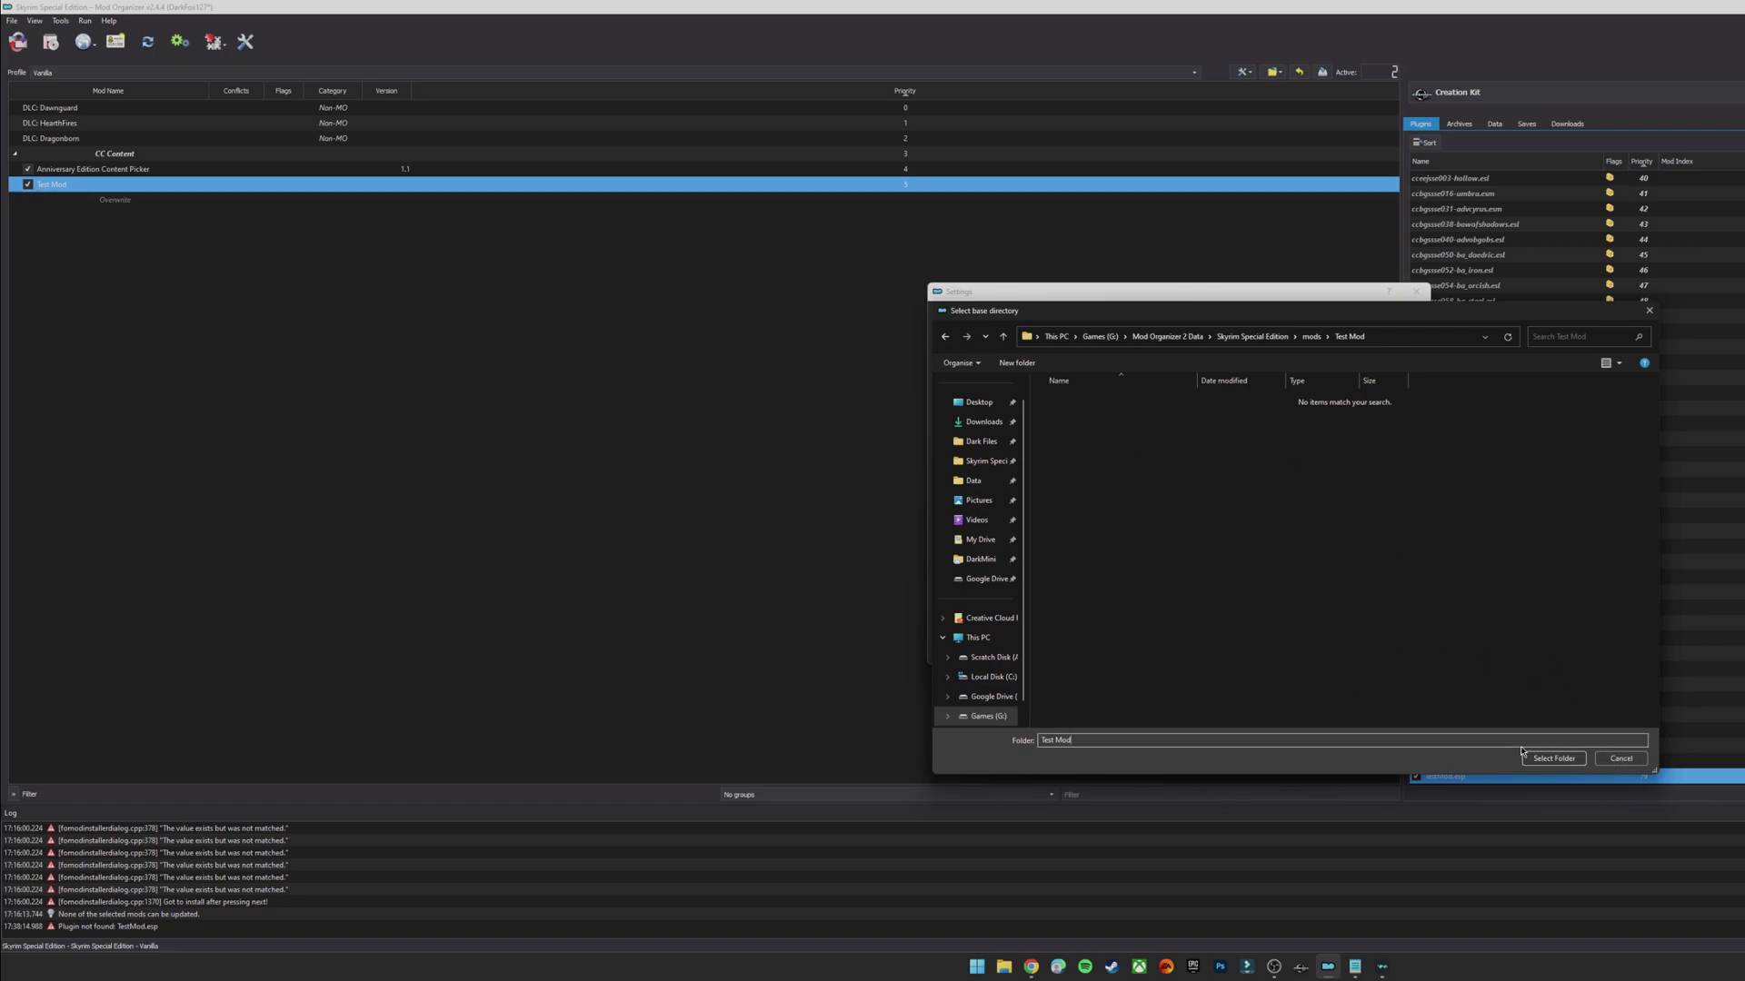
click(1618, 760)
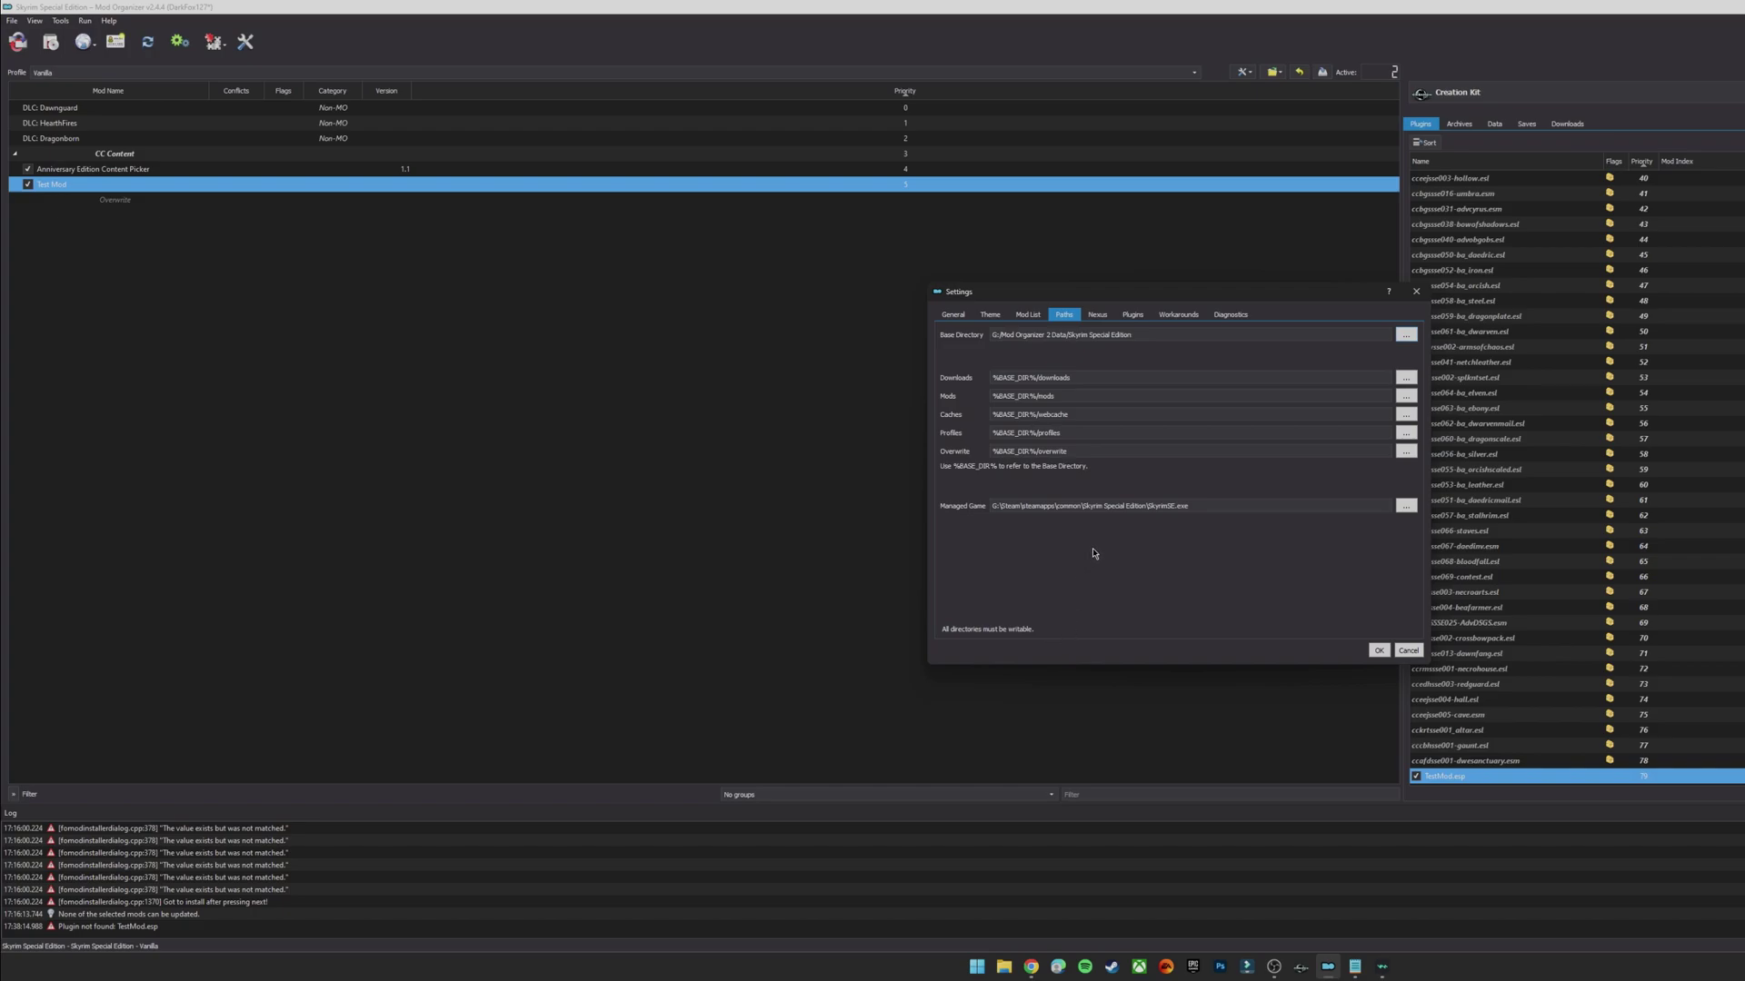
click(1408, 650)
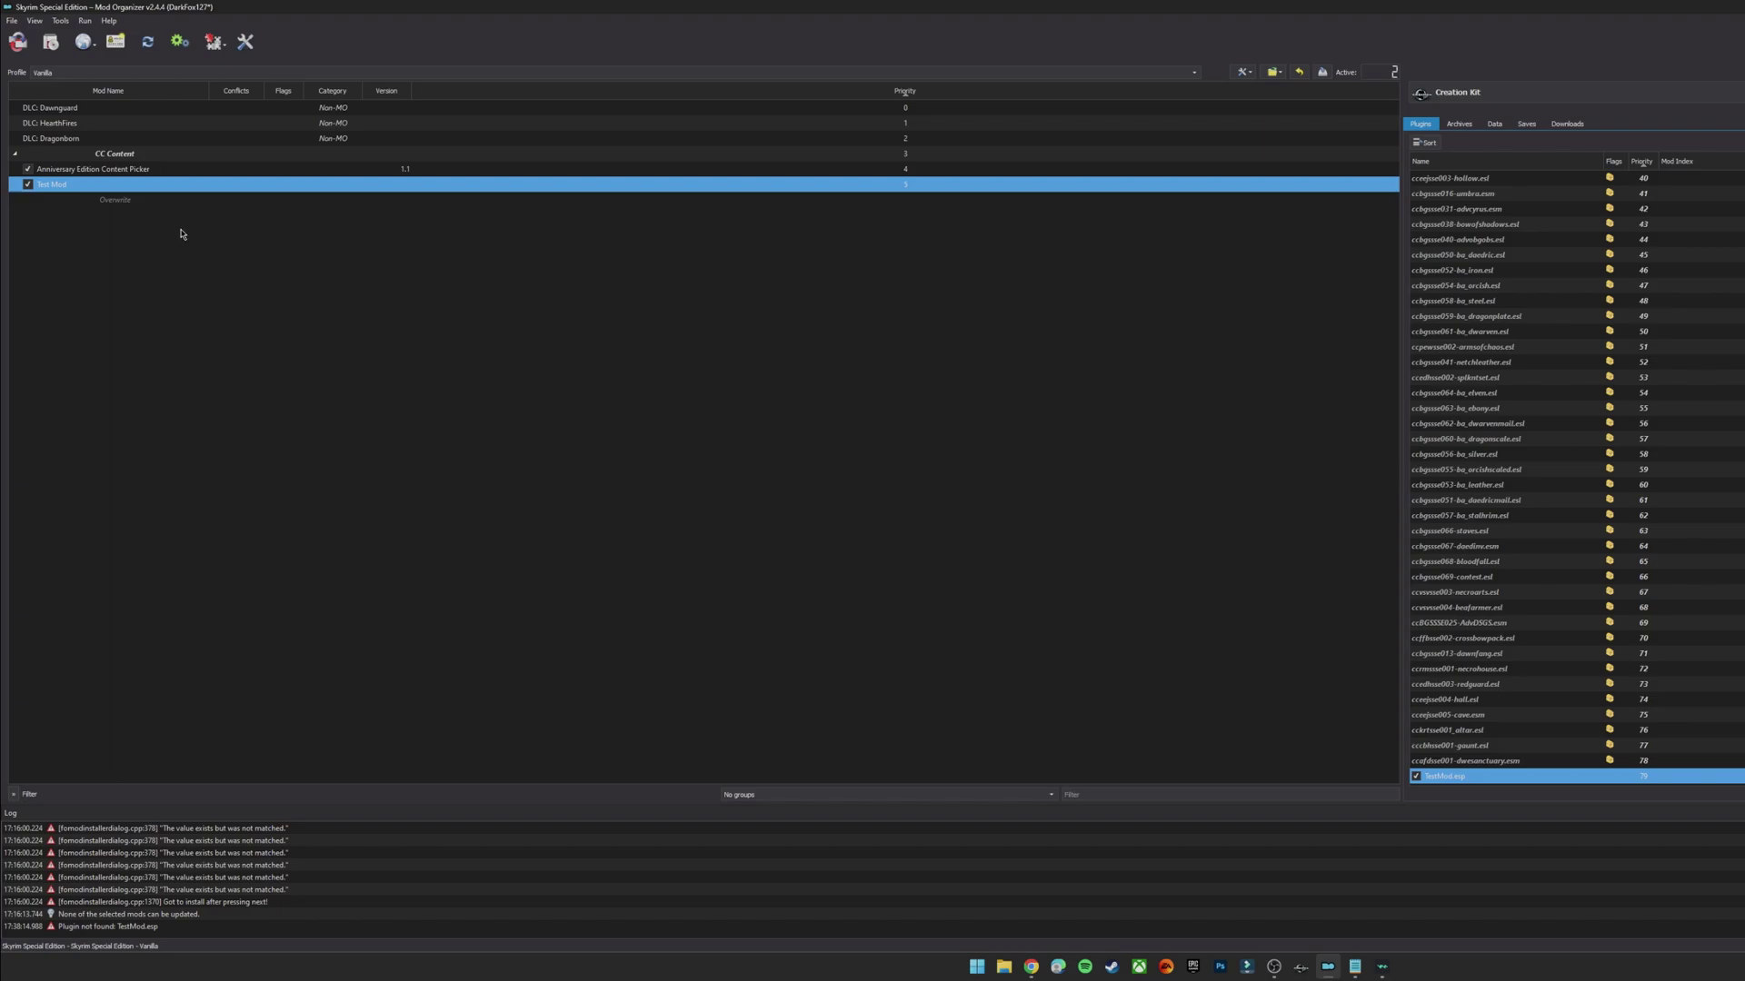
Open Test Mod's folder in Explorer again, examine its location and files, and close the folder window
right_click(140, 190)
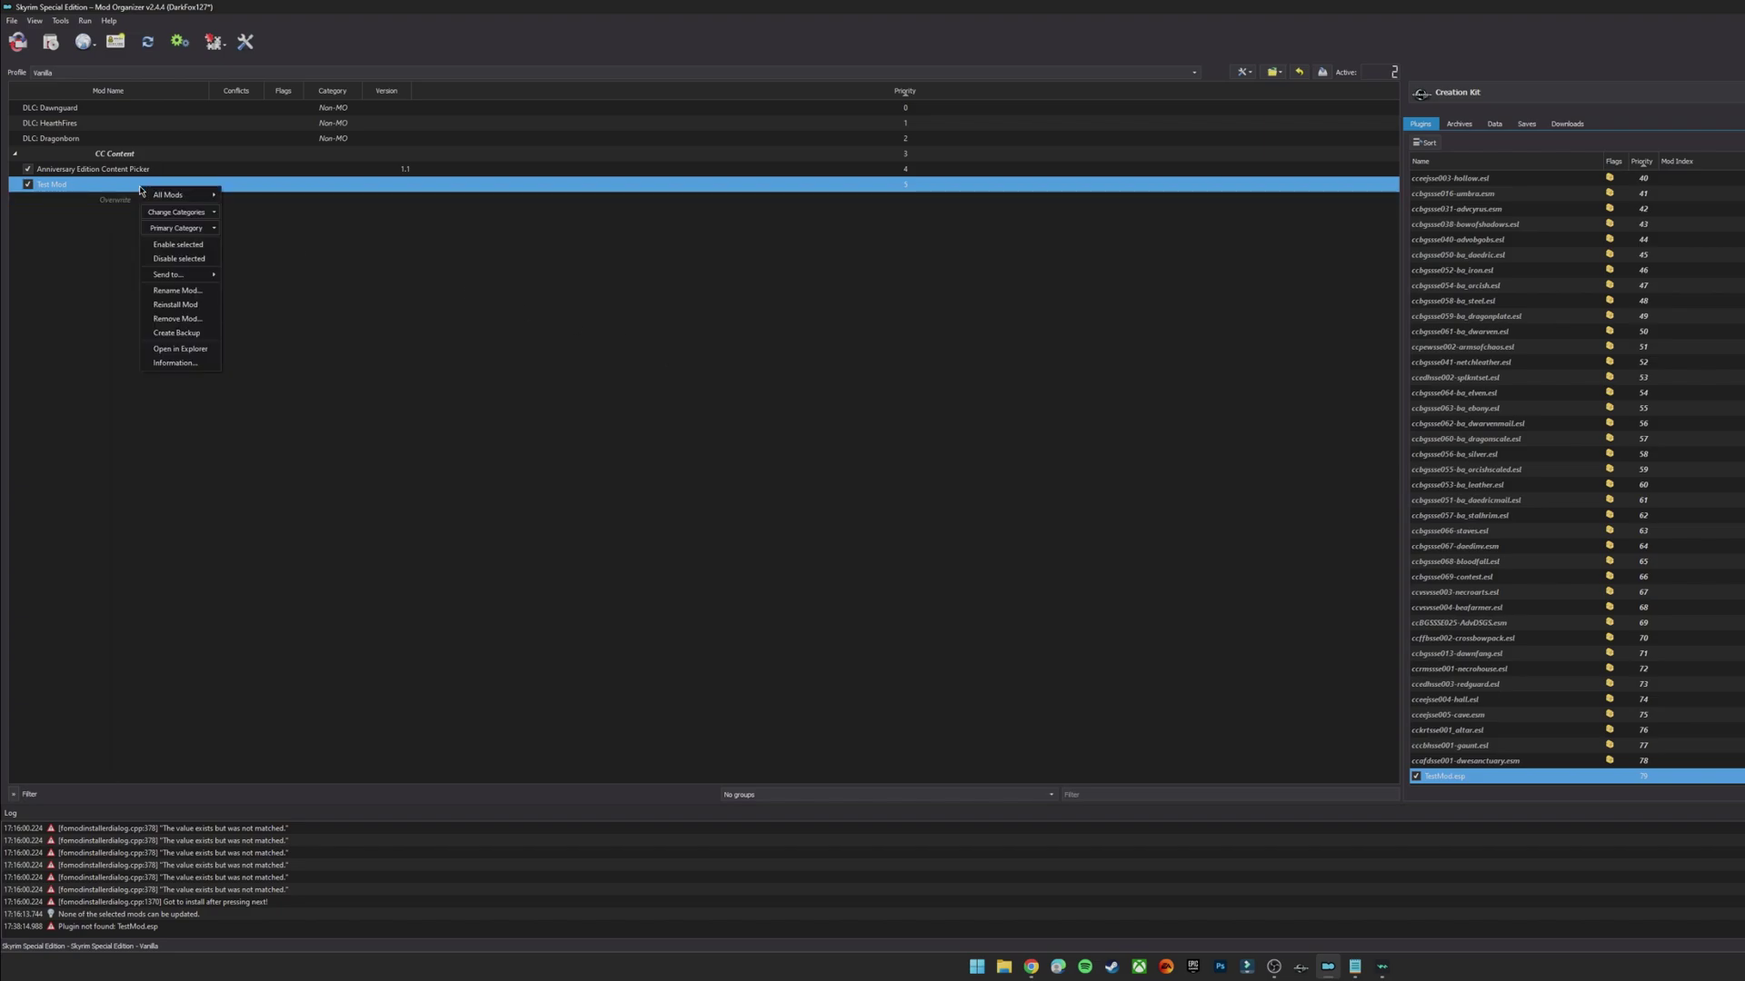
click(187, 350)
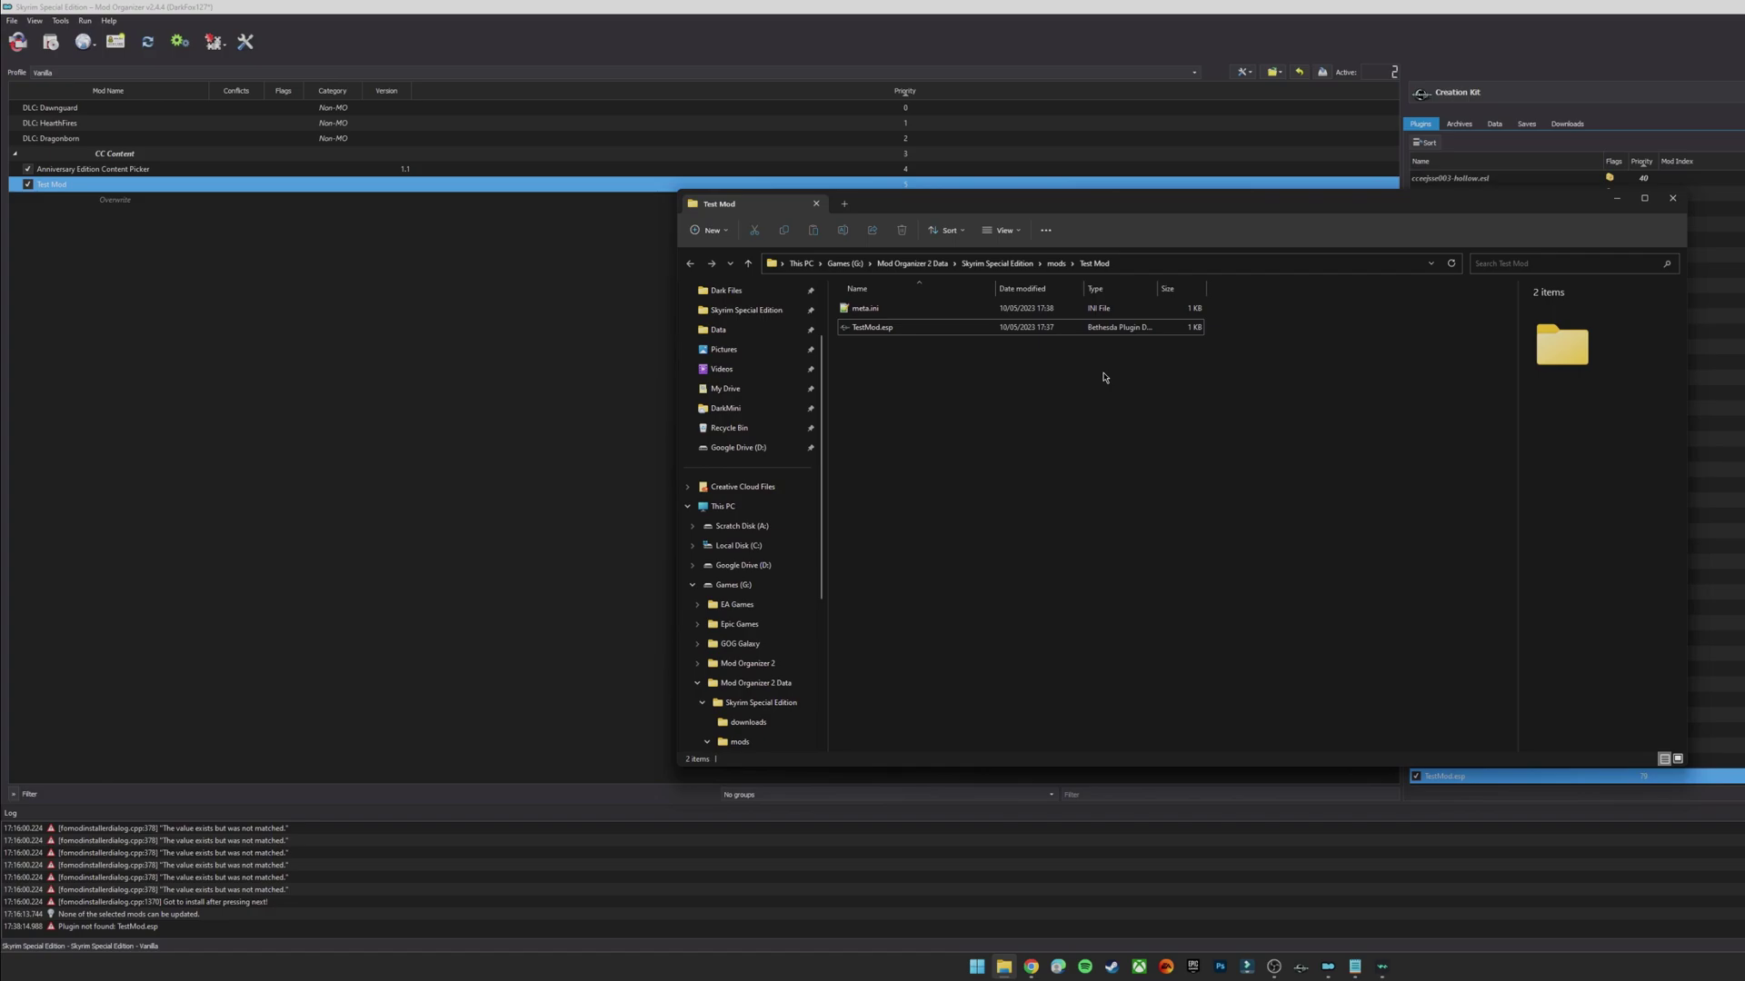
click(1672, 198)
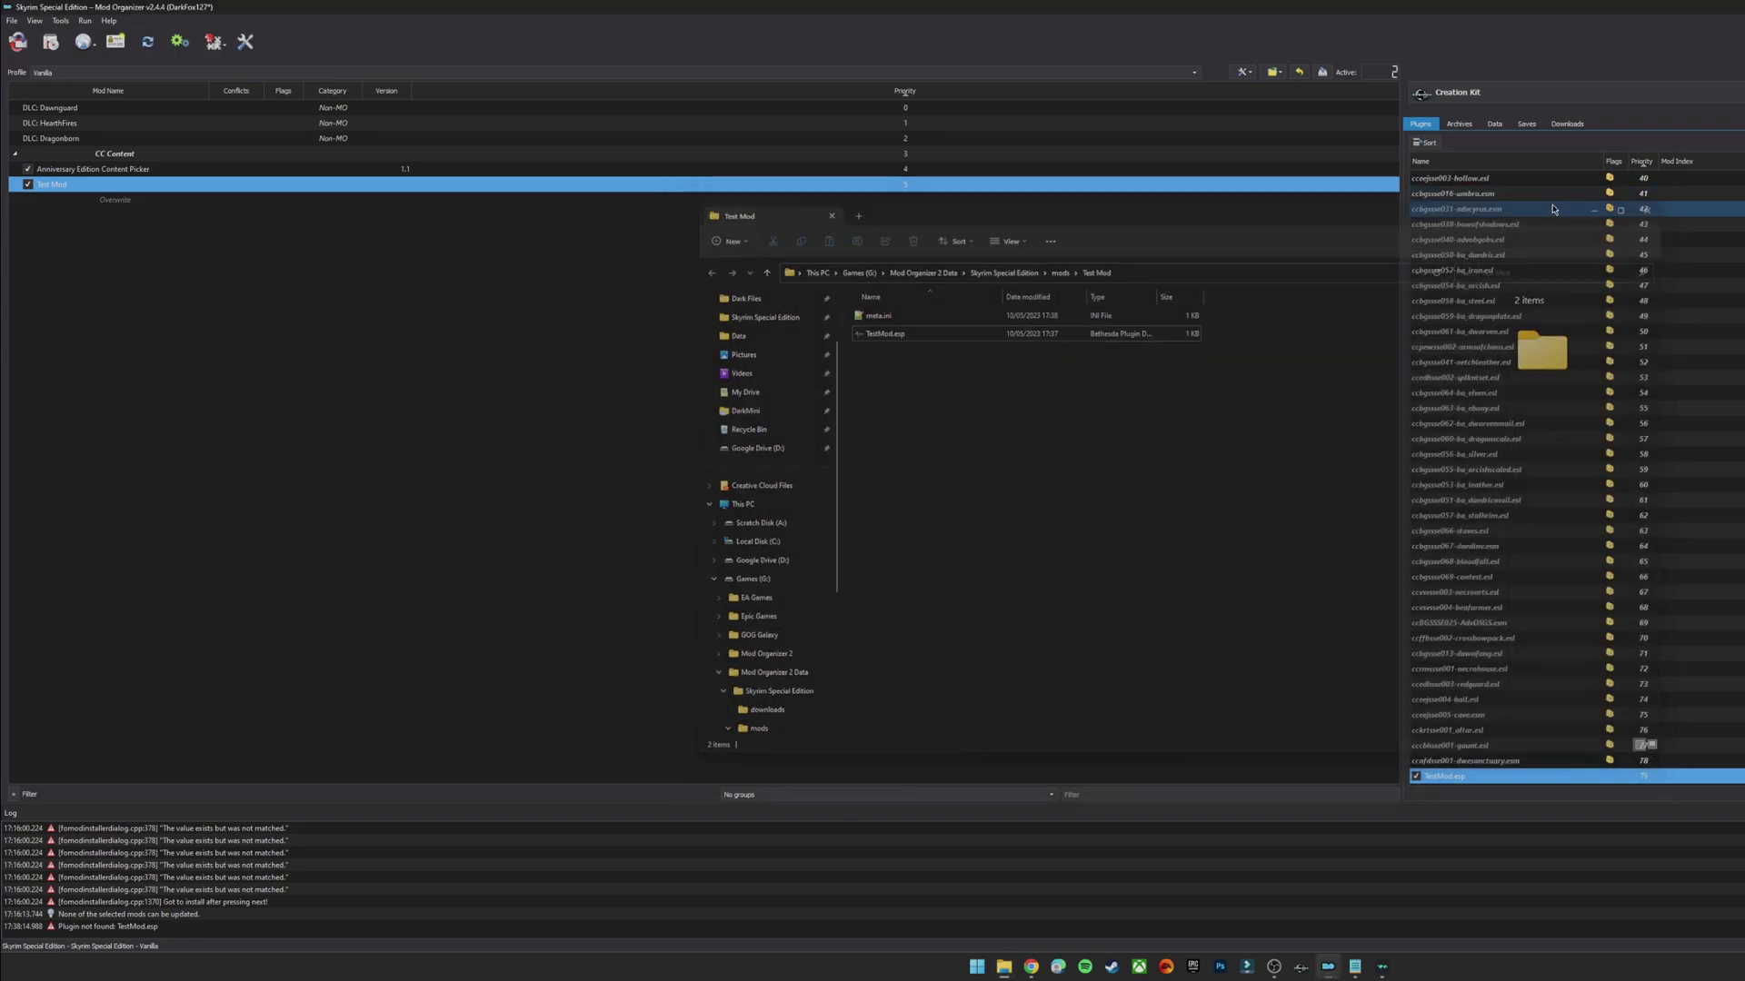
Create two backups of Test Mod and select the first backup in the mod list
click(207, 204)
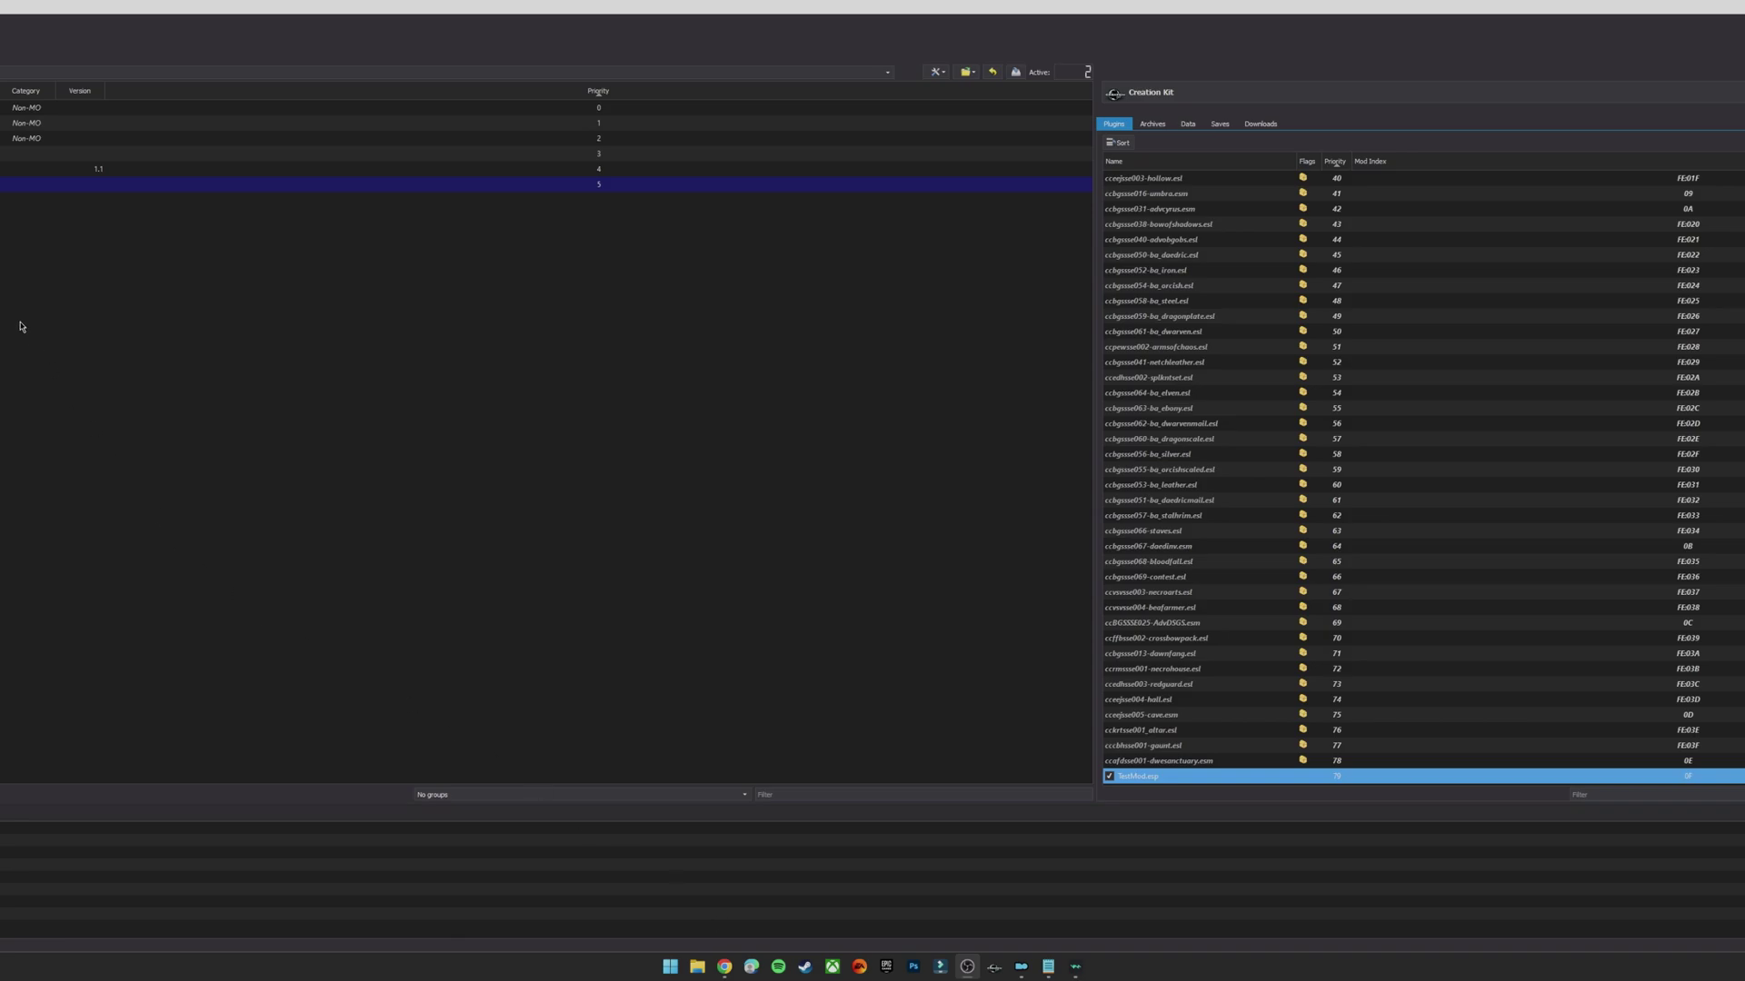
click(169, 189)
right_click(169, 189)
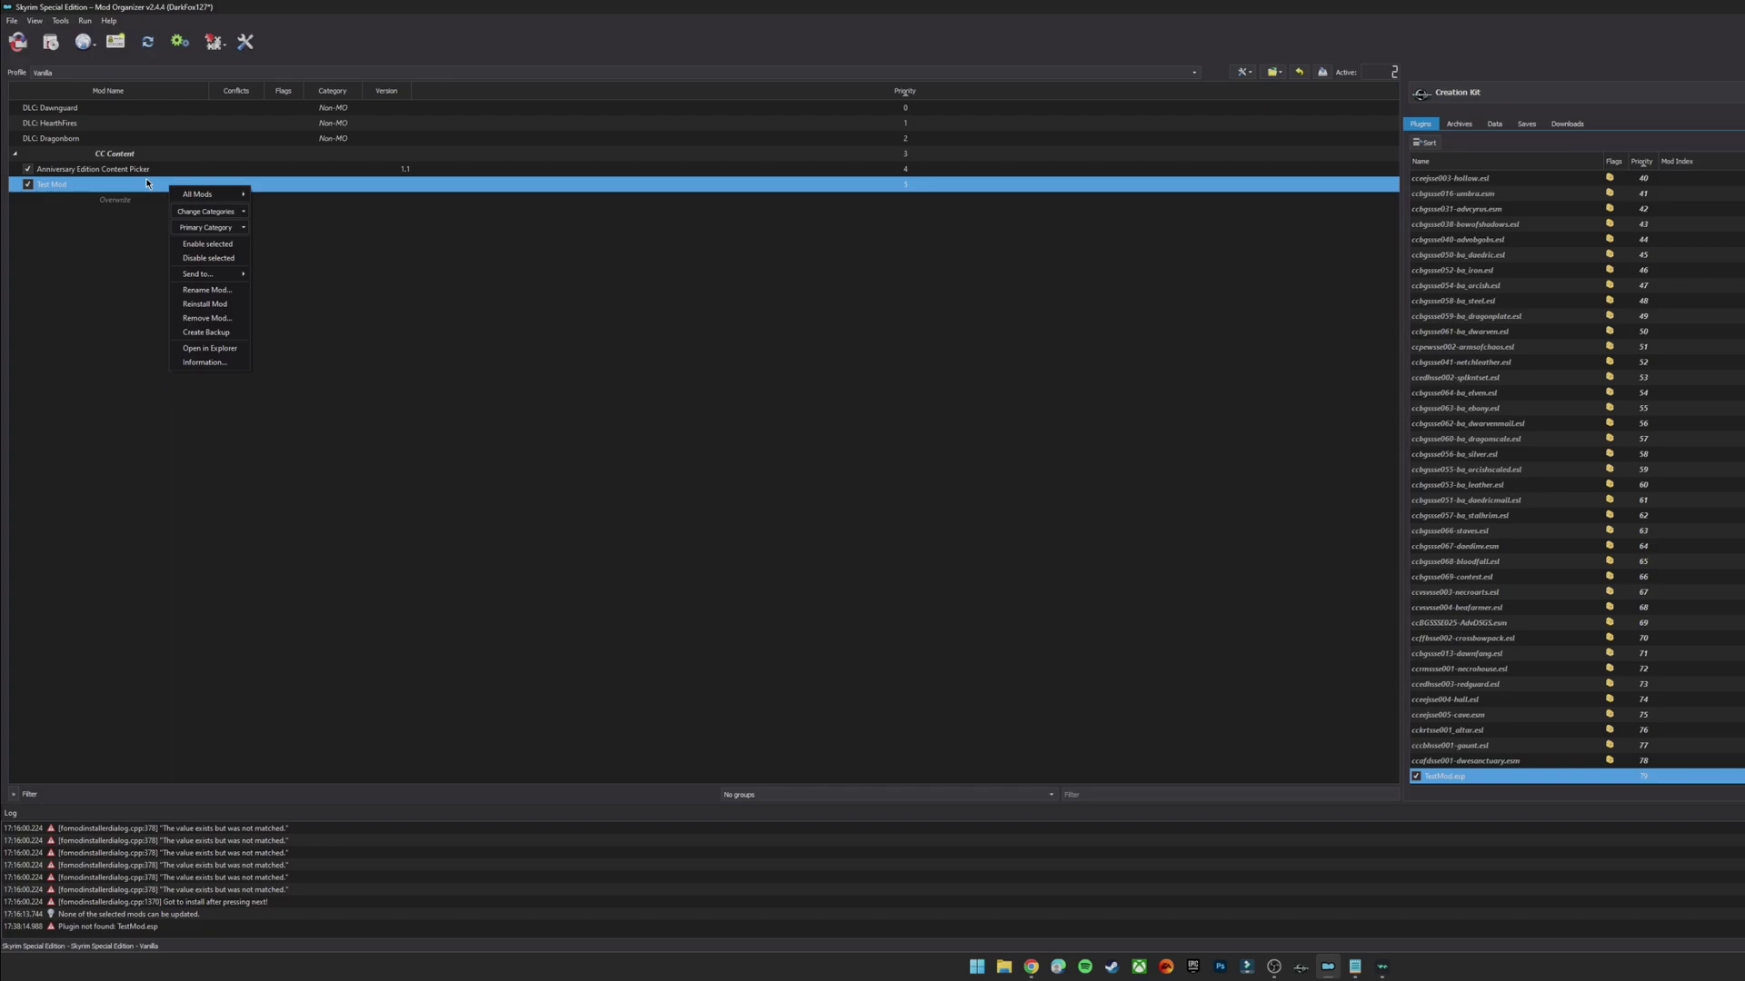
click(202, 333)
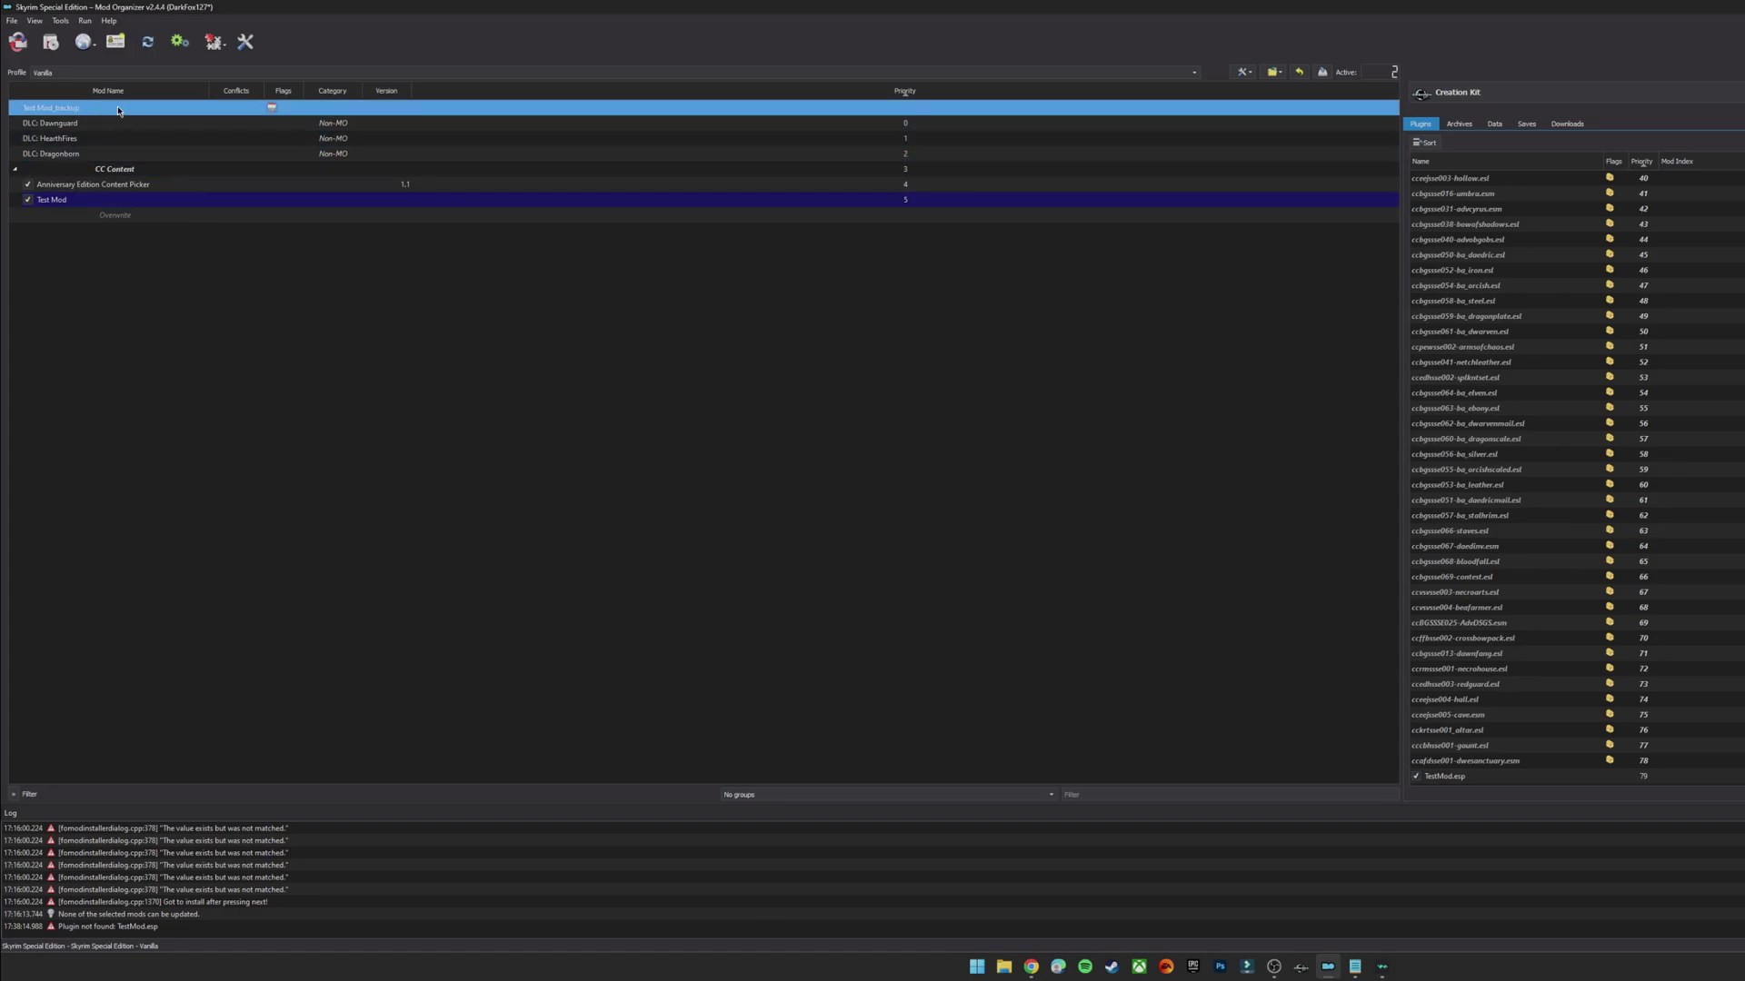
right_click(114, 200)
click(155, 335)
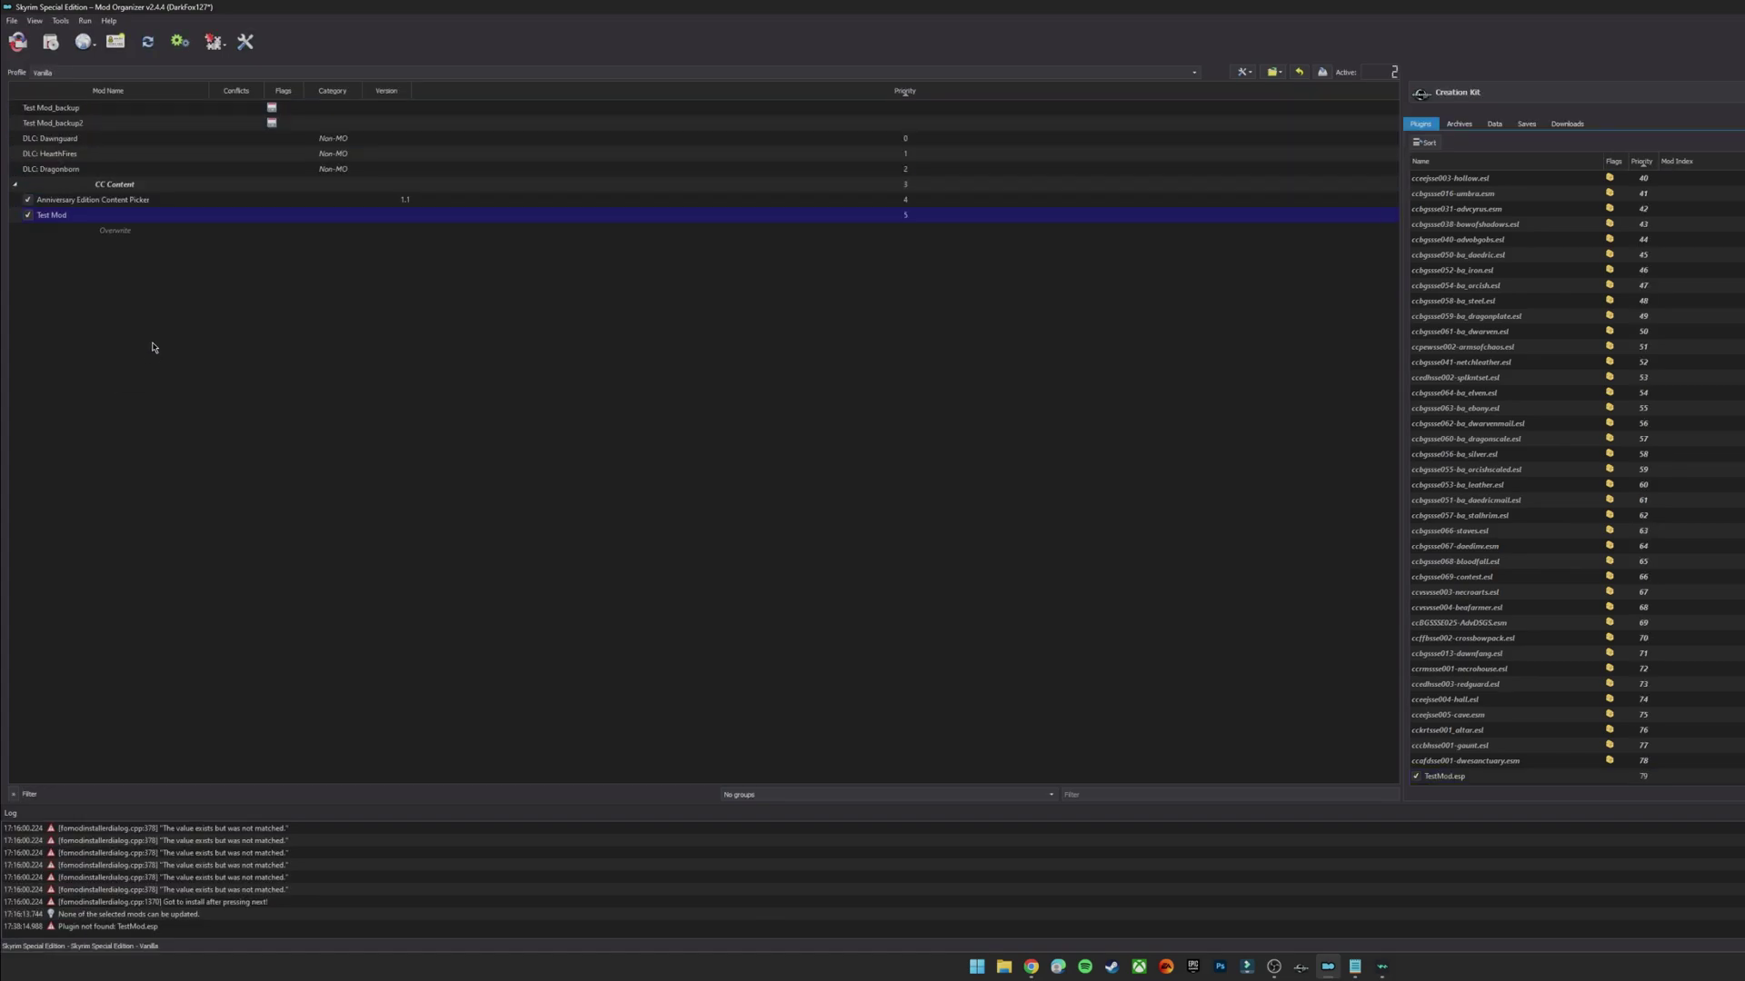
click(96, 124)
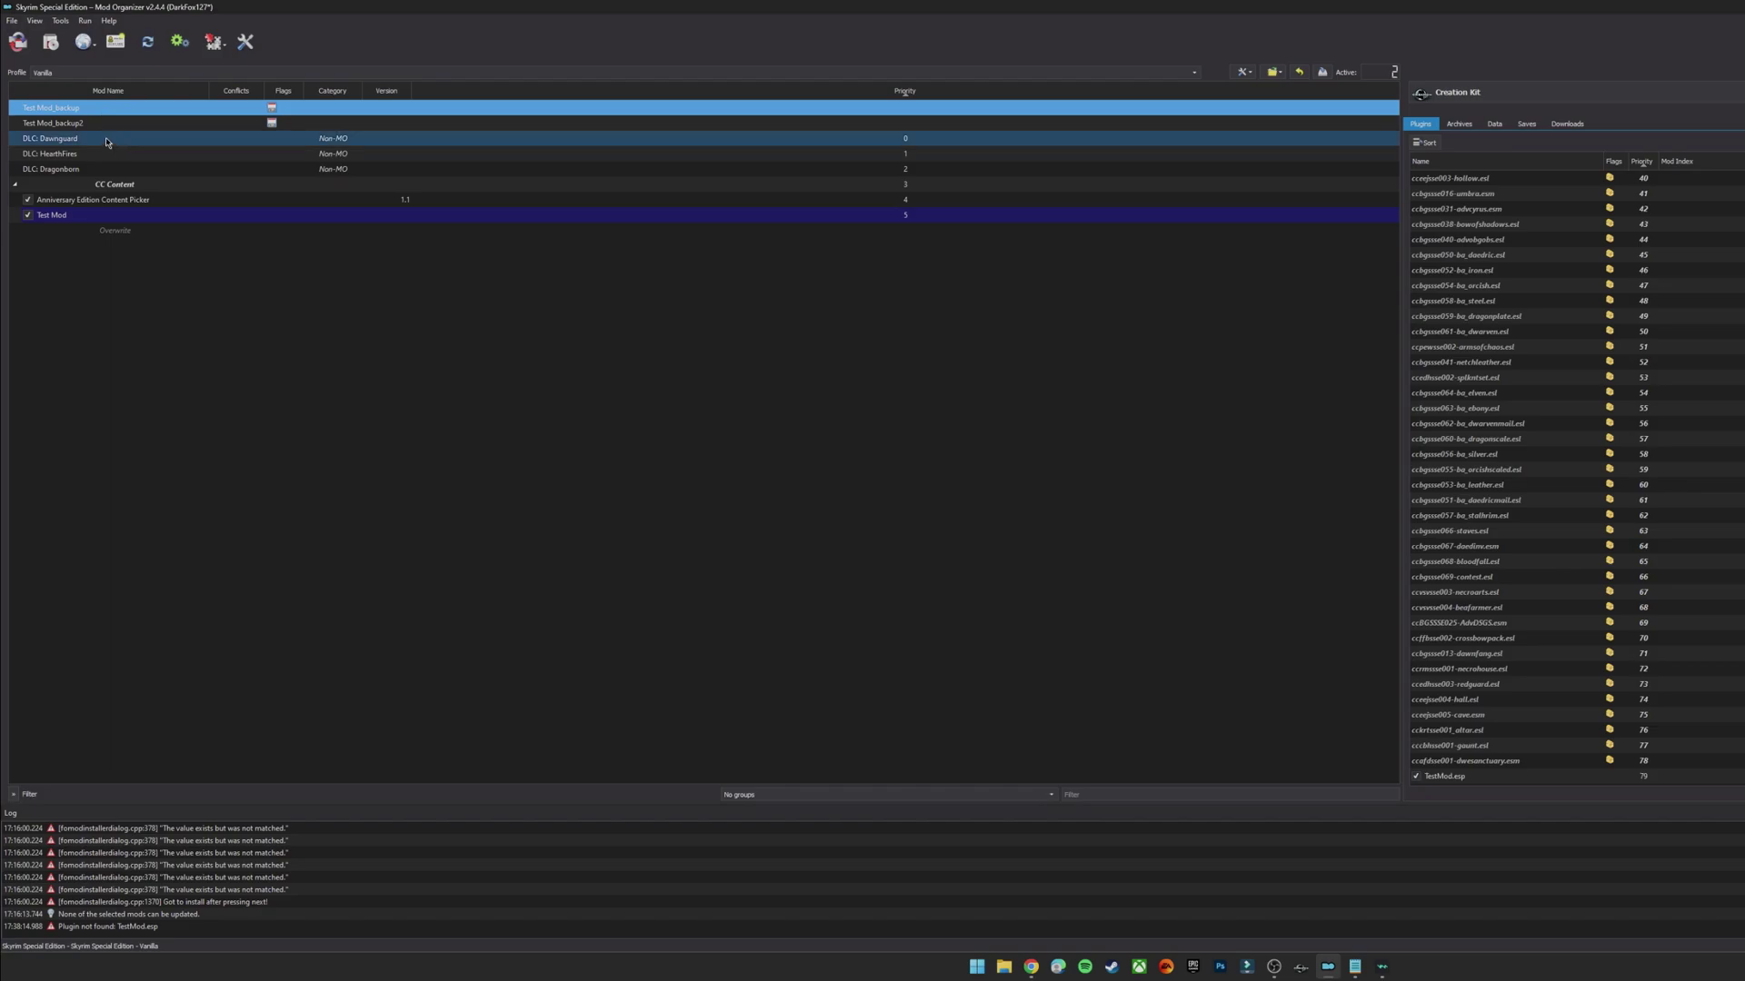
click(116, 107)
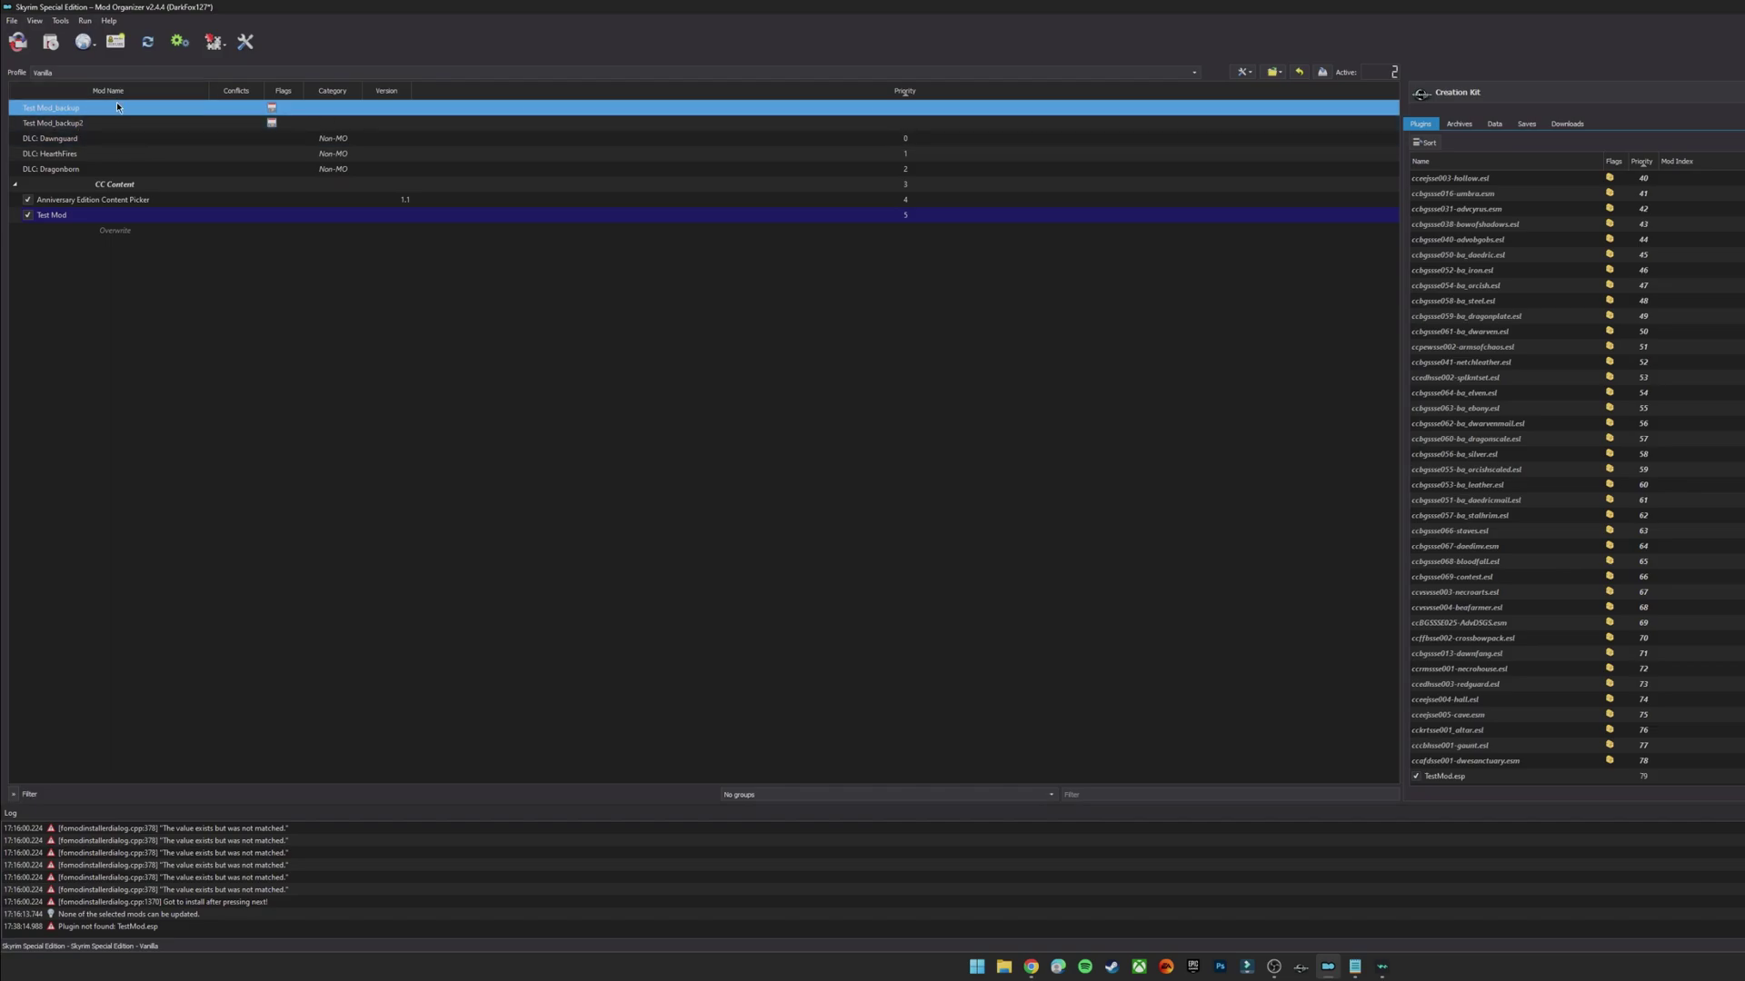
Open Test Mod's folder in Explorer, copy its full folder path, and close the window
click(78, 217)
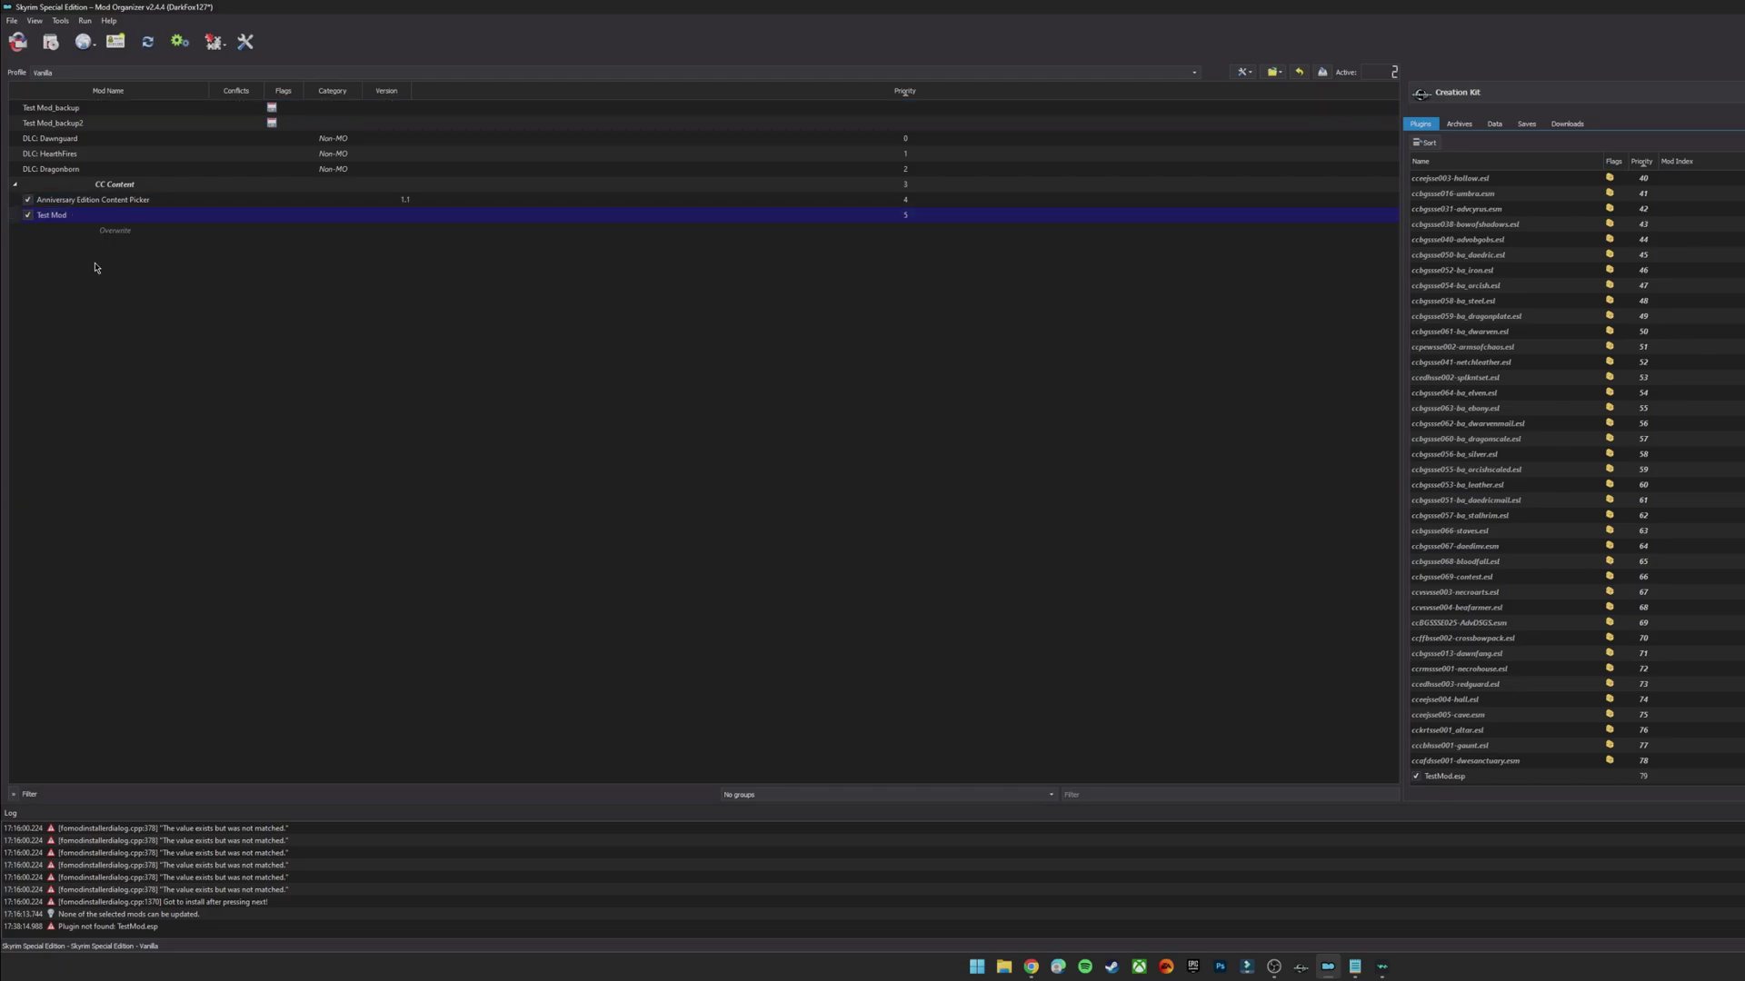
right_click(118, 218)
click(240, 378)
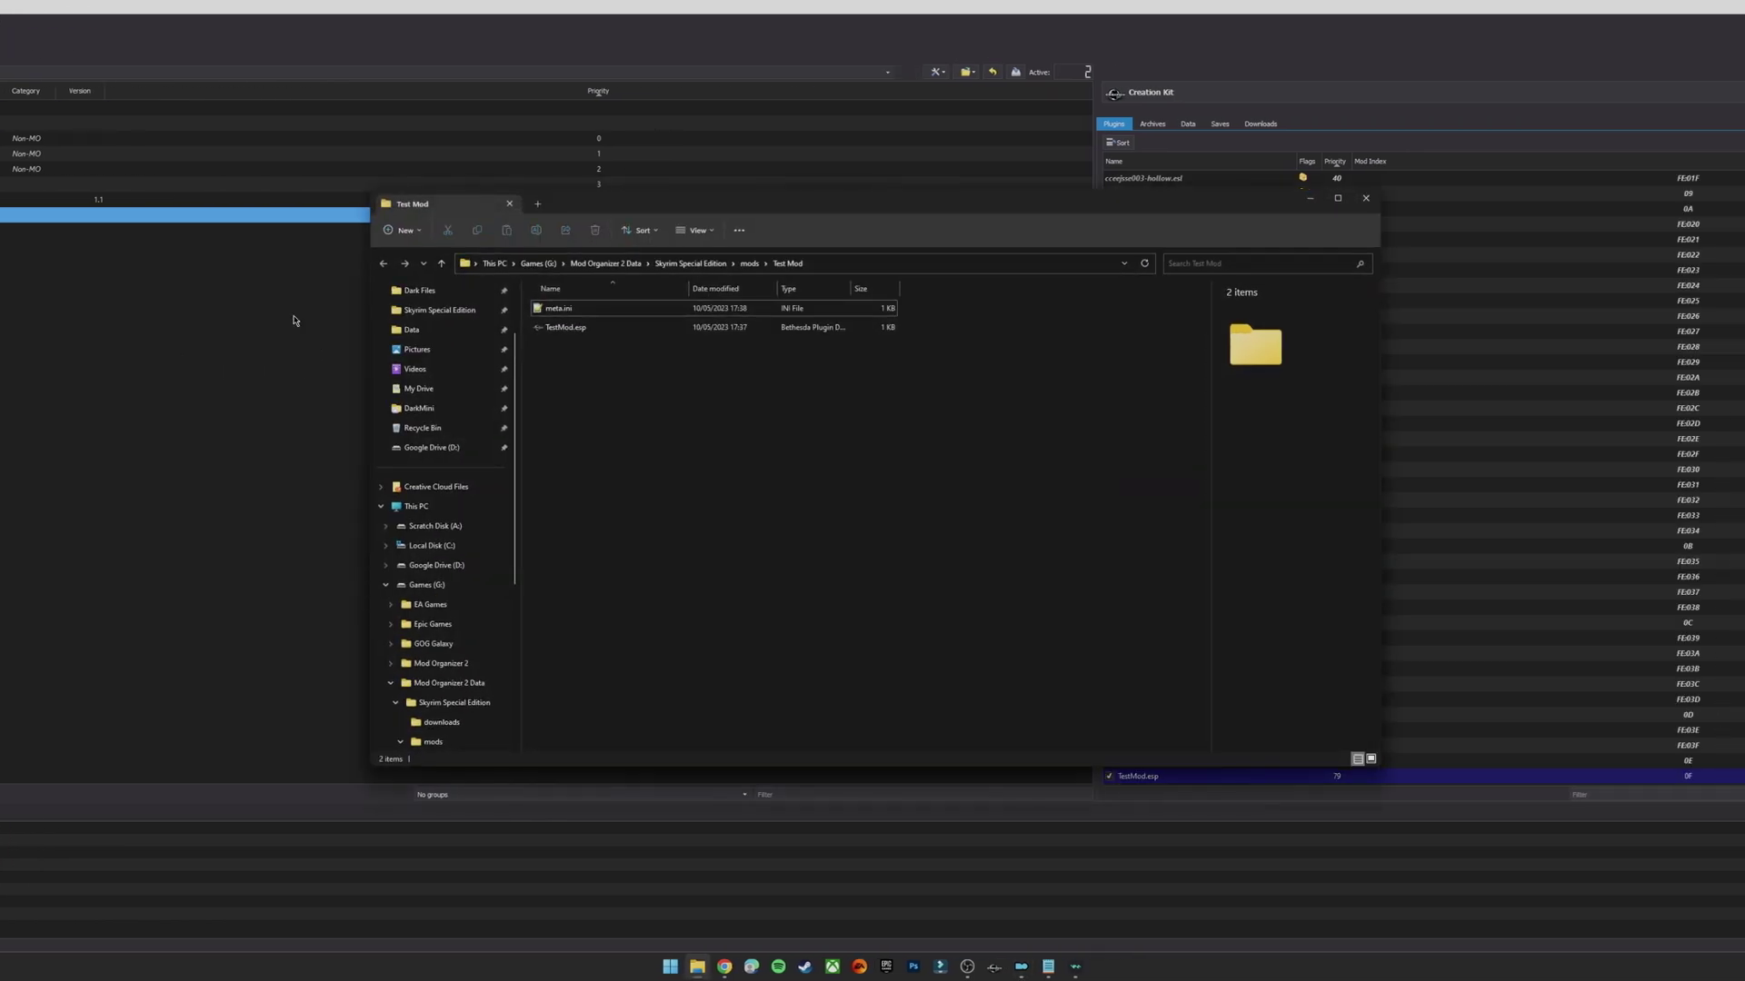
click(848, 264)
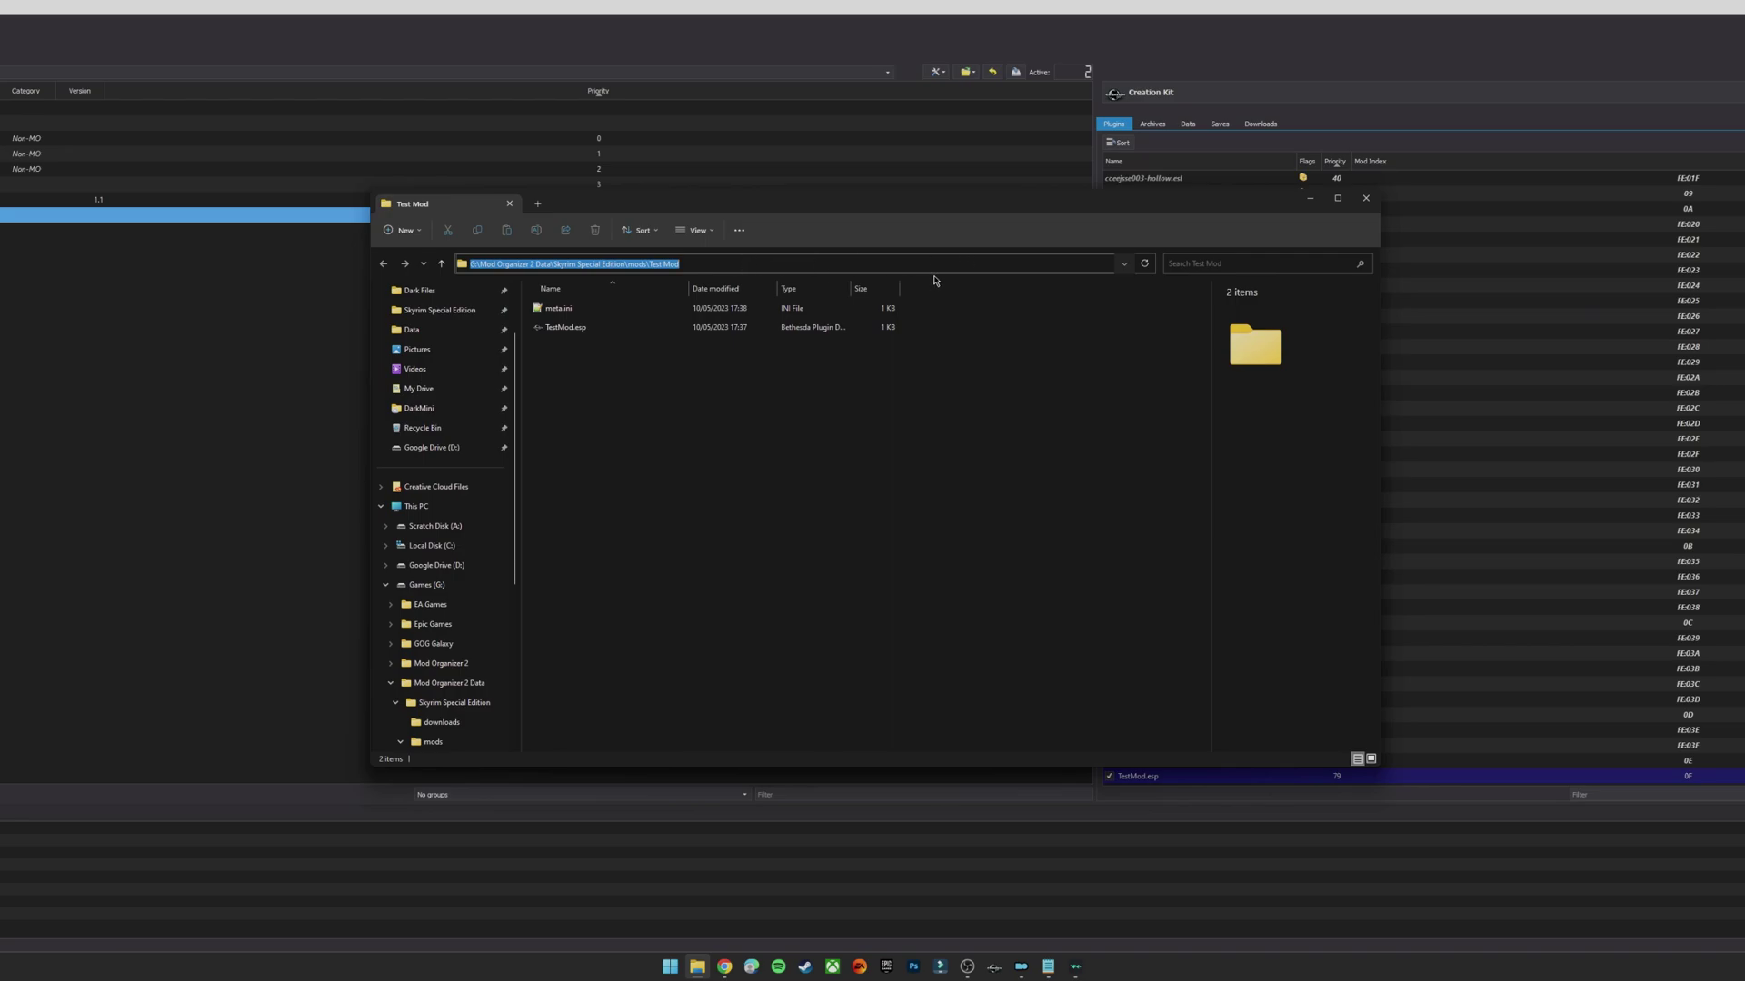
right_click(671, 264)
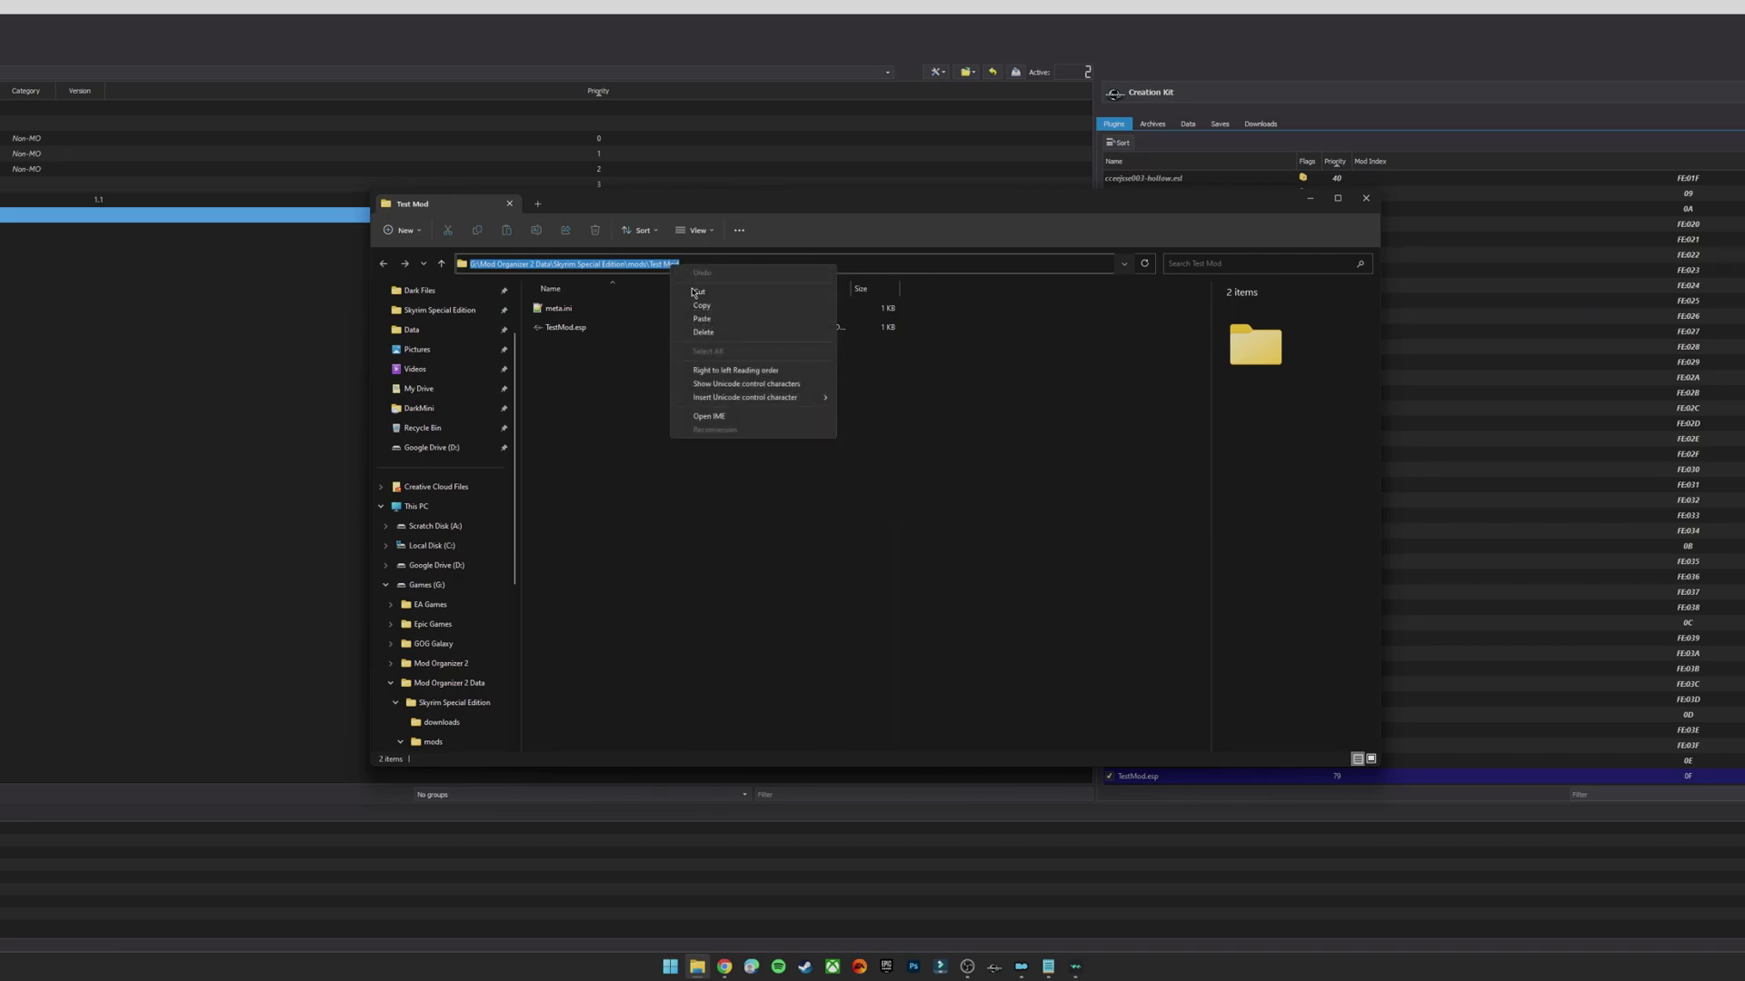
click(709, 307)
click(1366, 198)
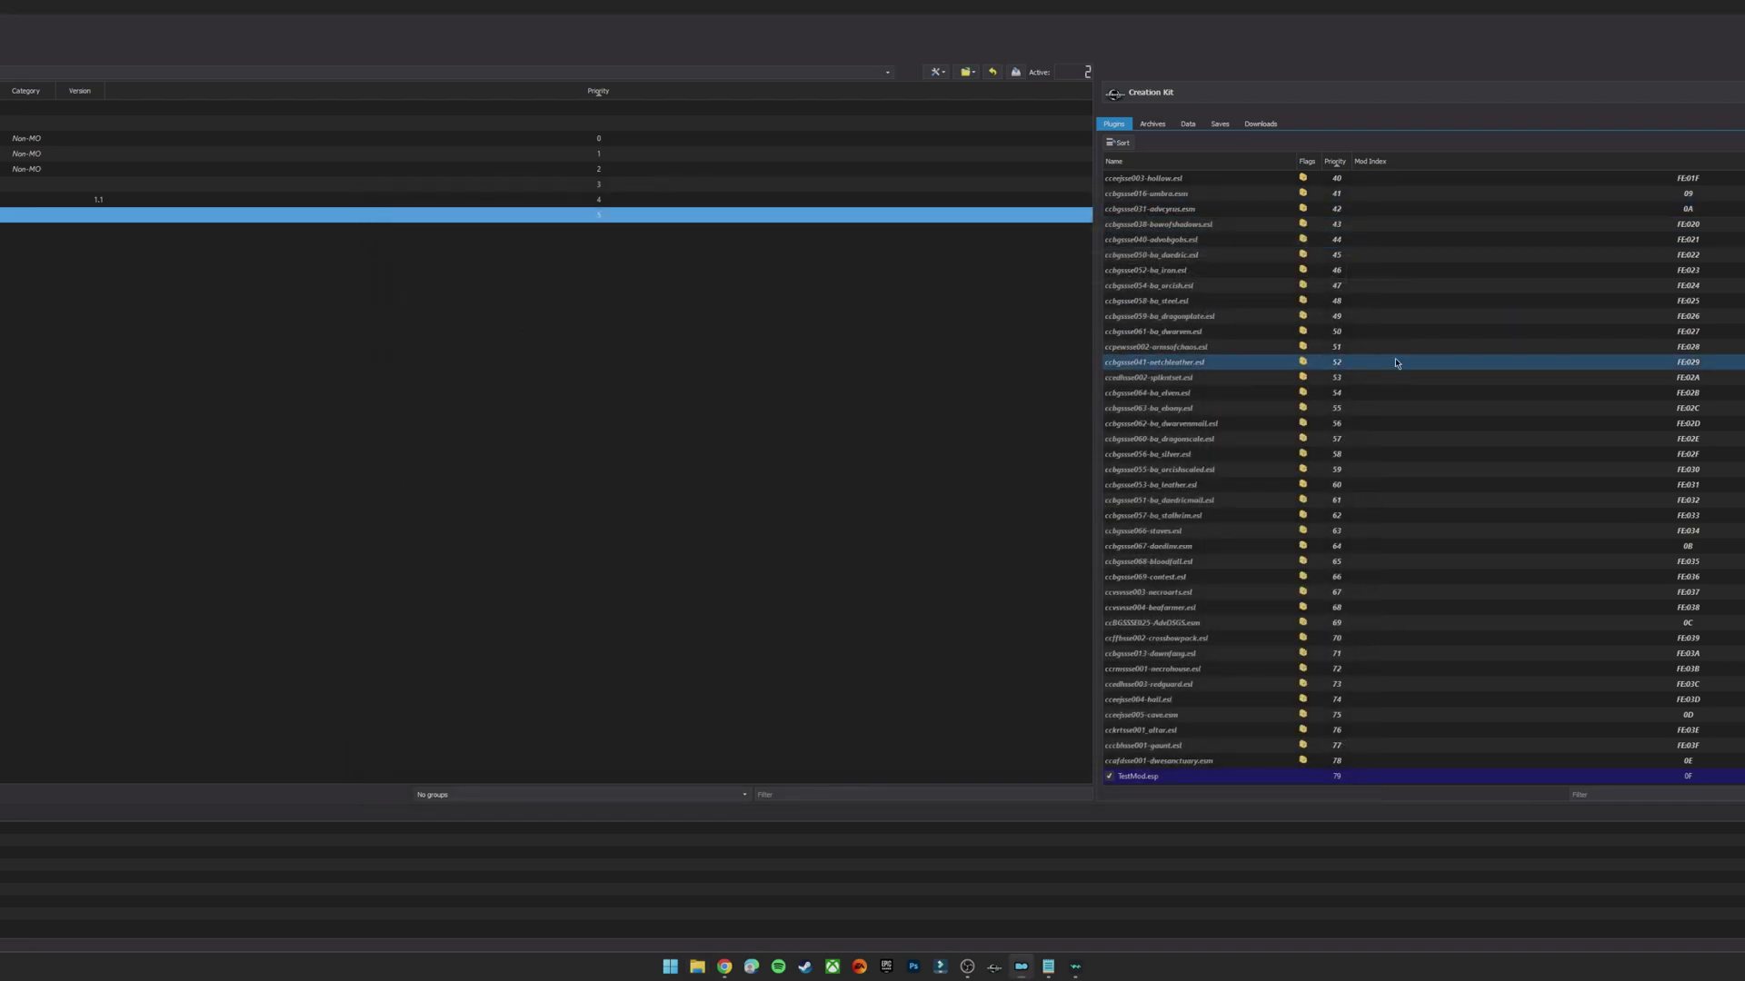
Switch to the Google Drive desktop app and open its preferences
click(1607, 968)
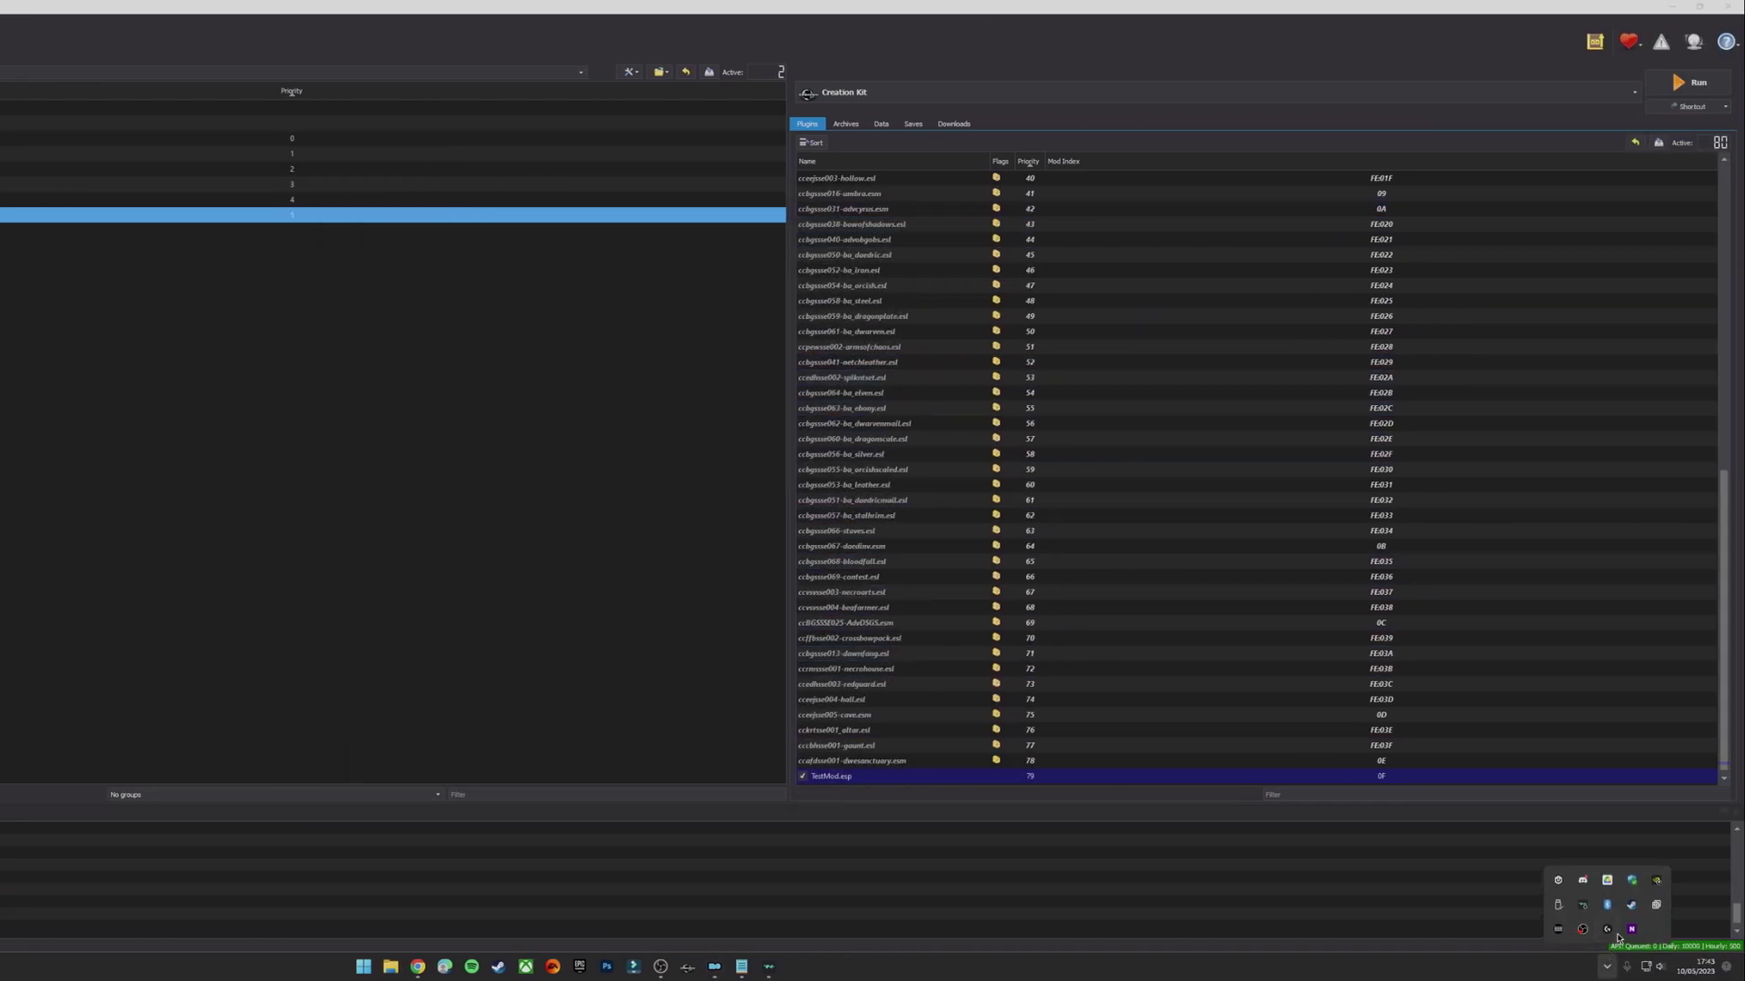
click(1607, 881)
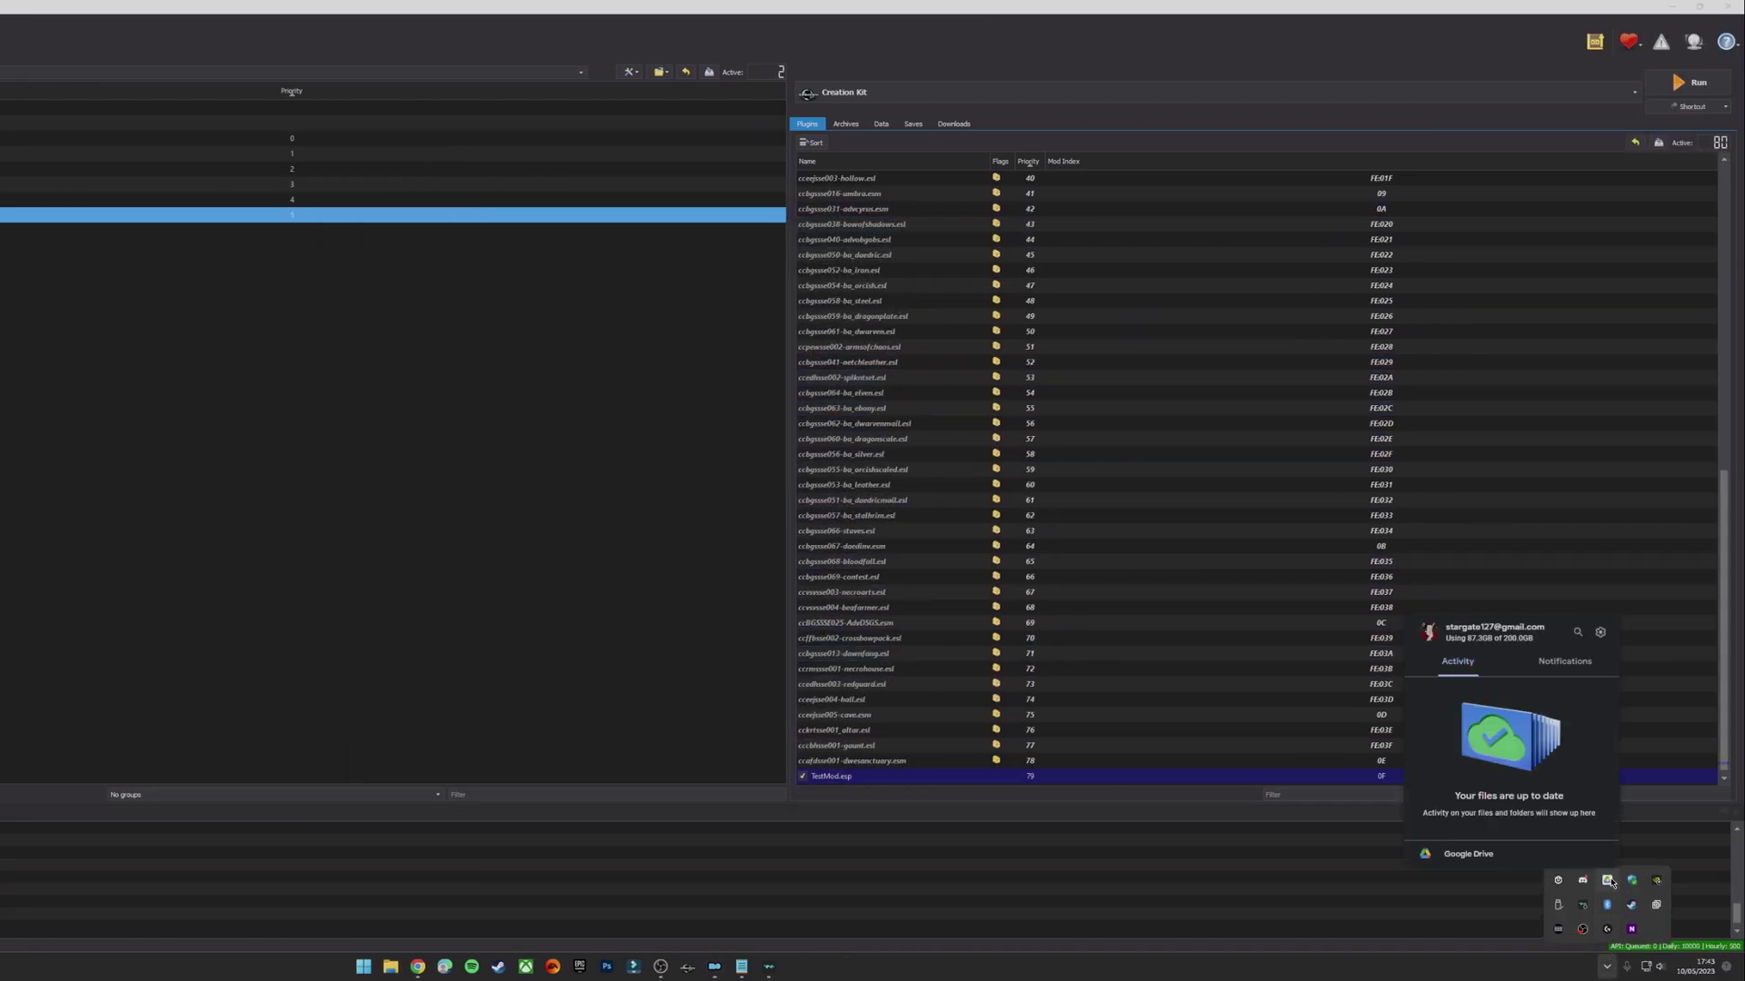
click(1599, 633)
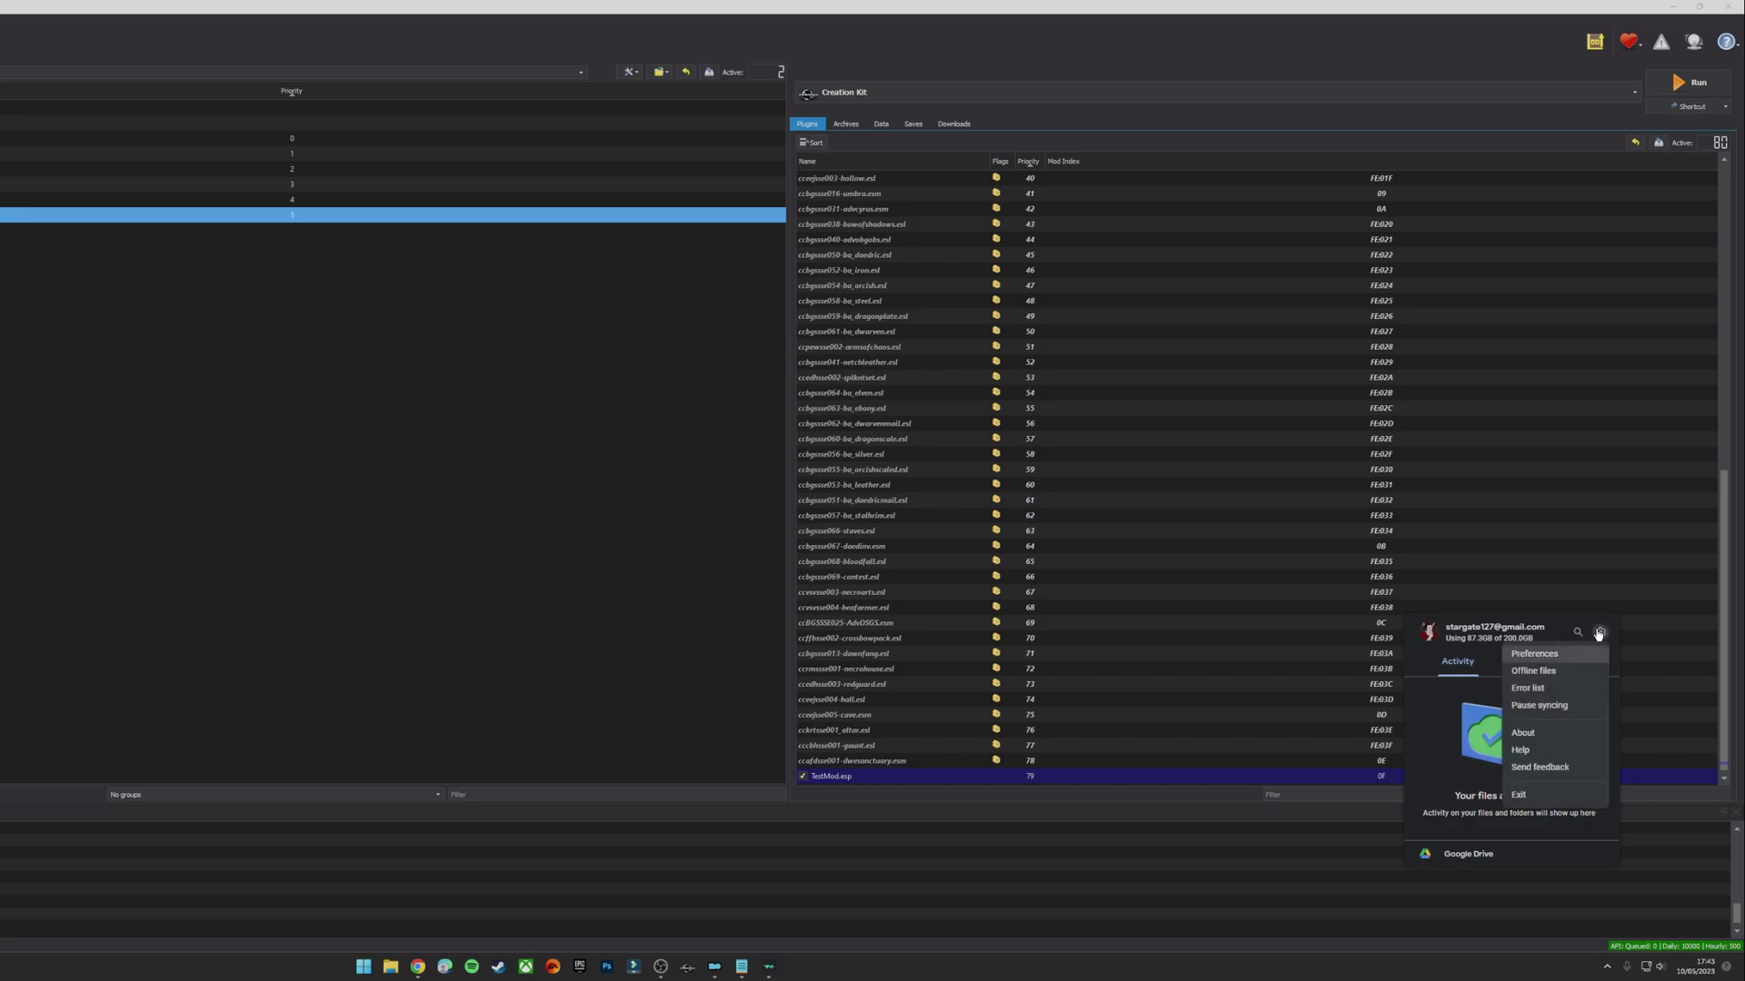
click(1534, 655)
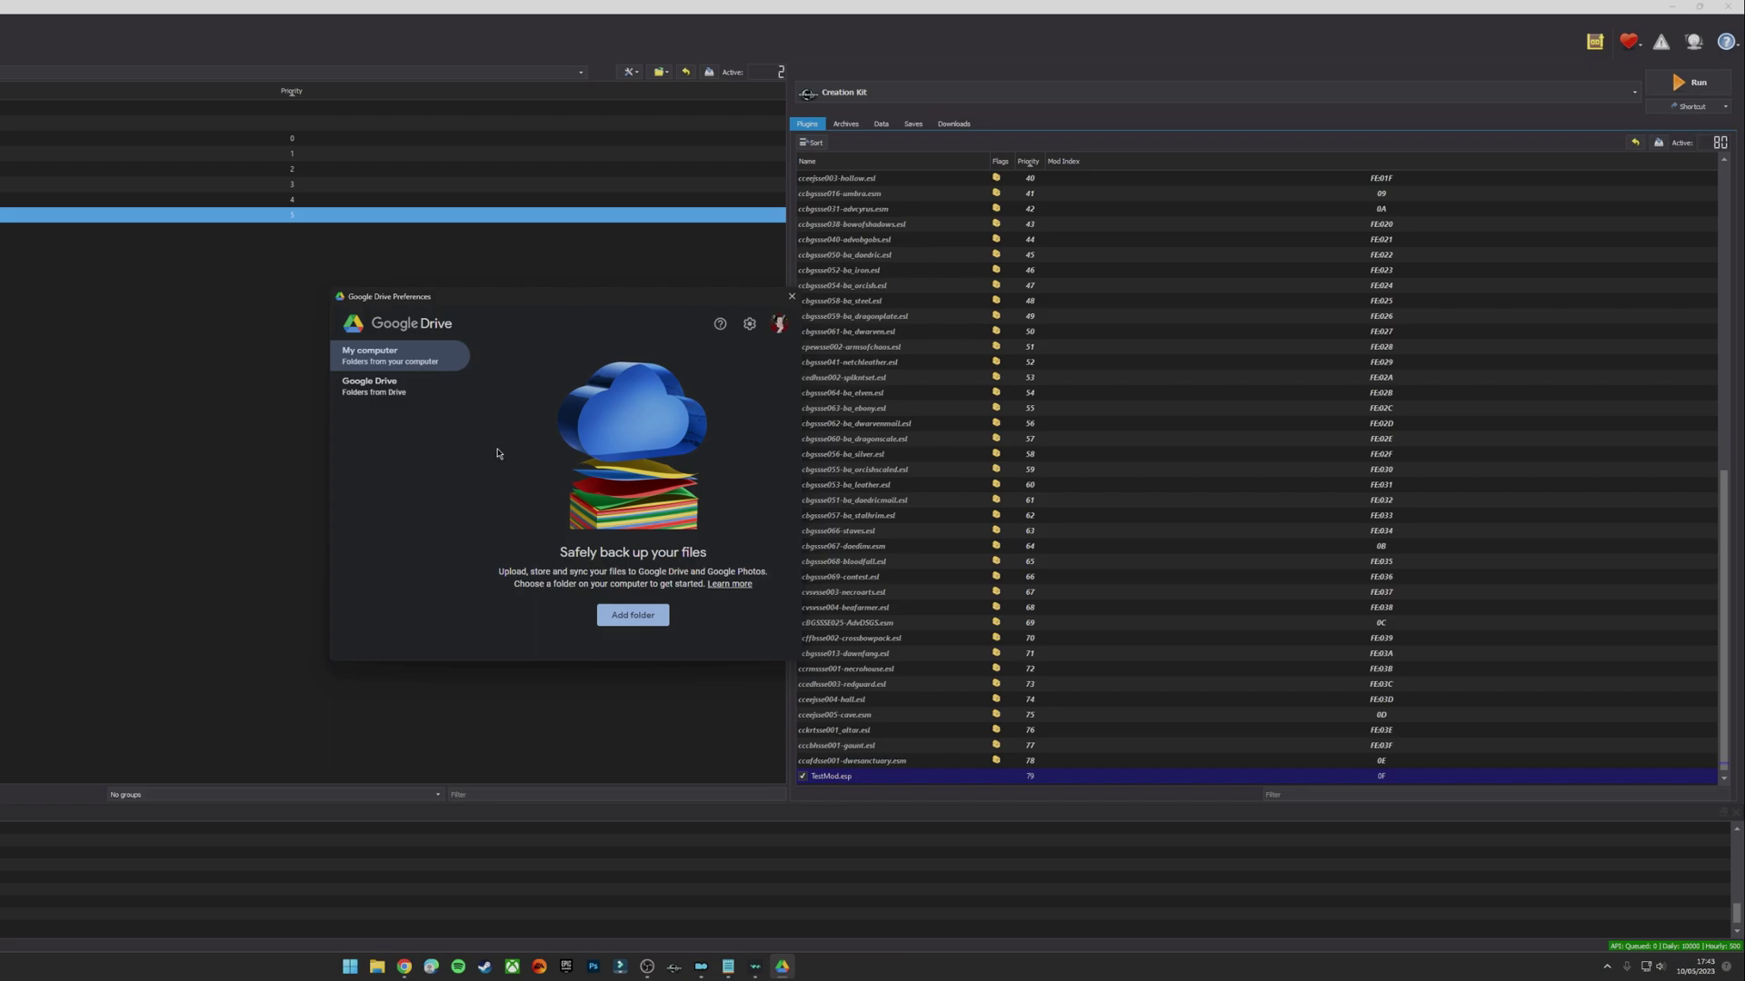
Add the G:\Mod Organizer 2 Data\Skyrim Special Edition\mods\Test Mod folder as a computer backup using Sync with Google Drive
click(629, 618)
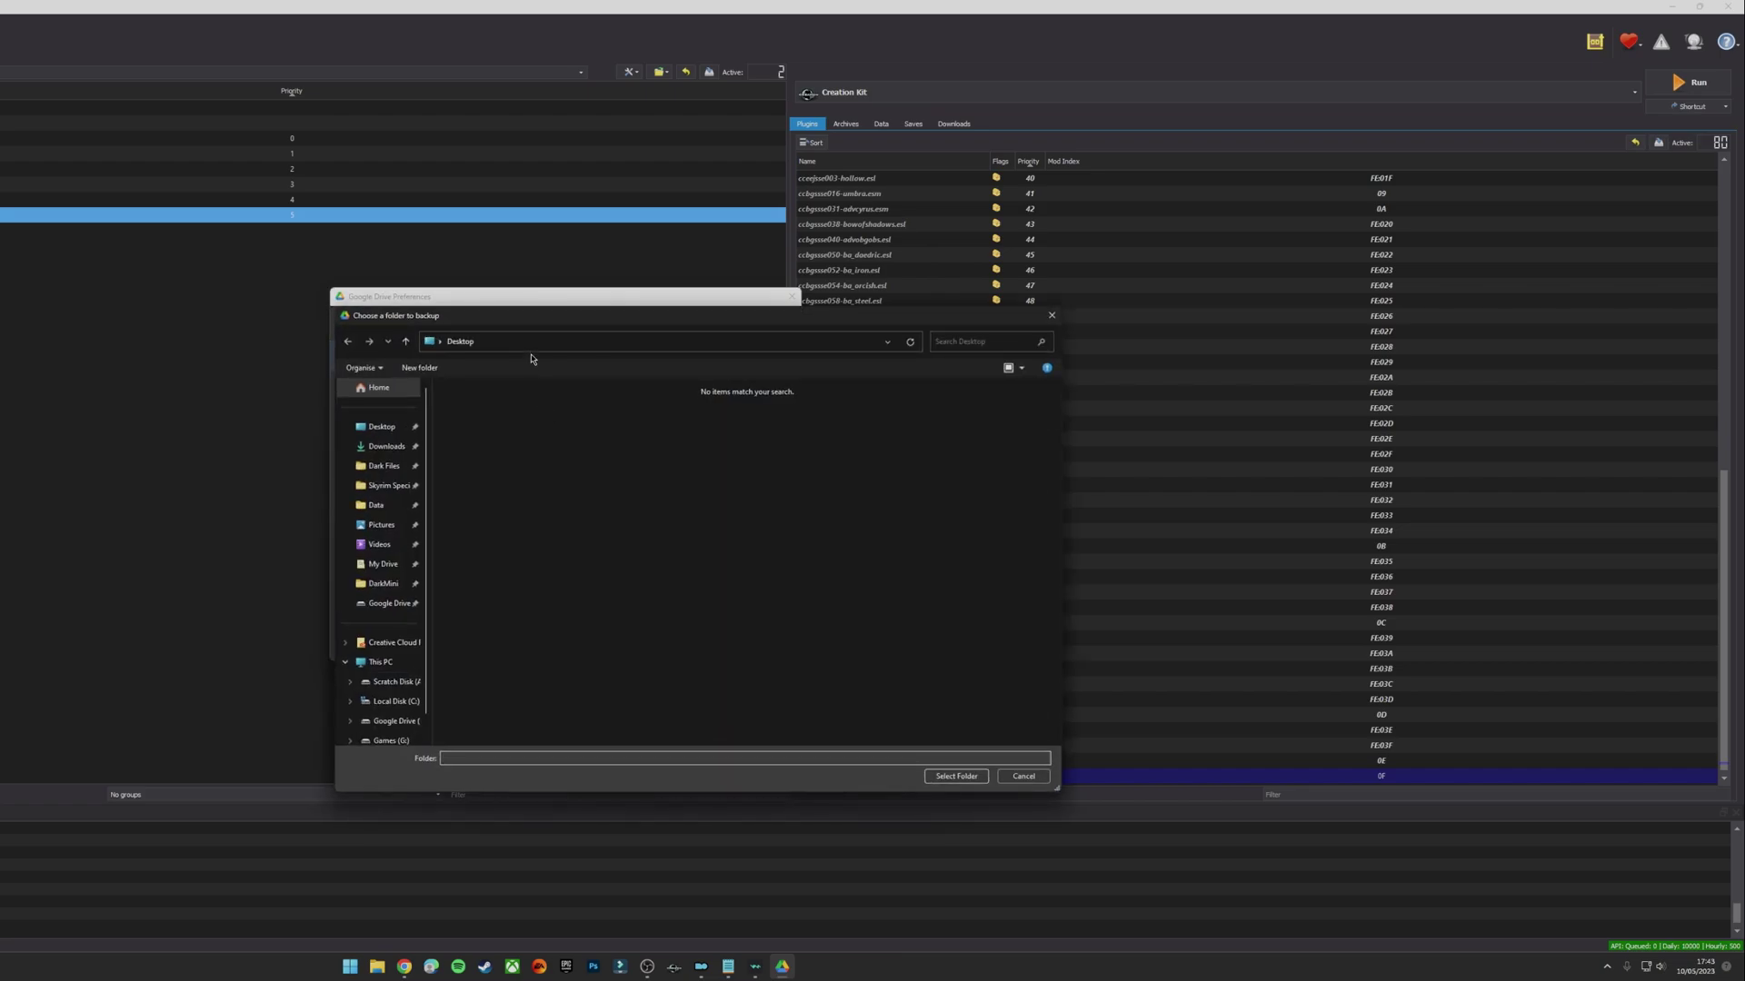
click(529, 342)
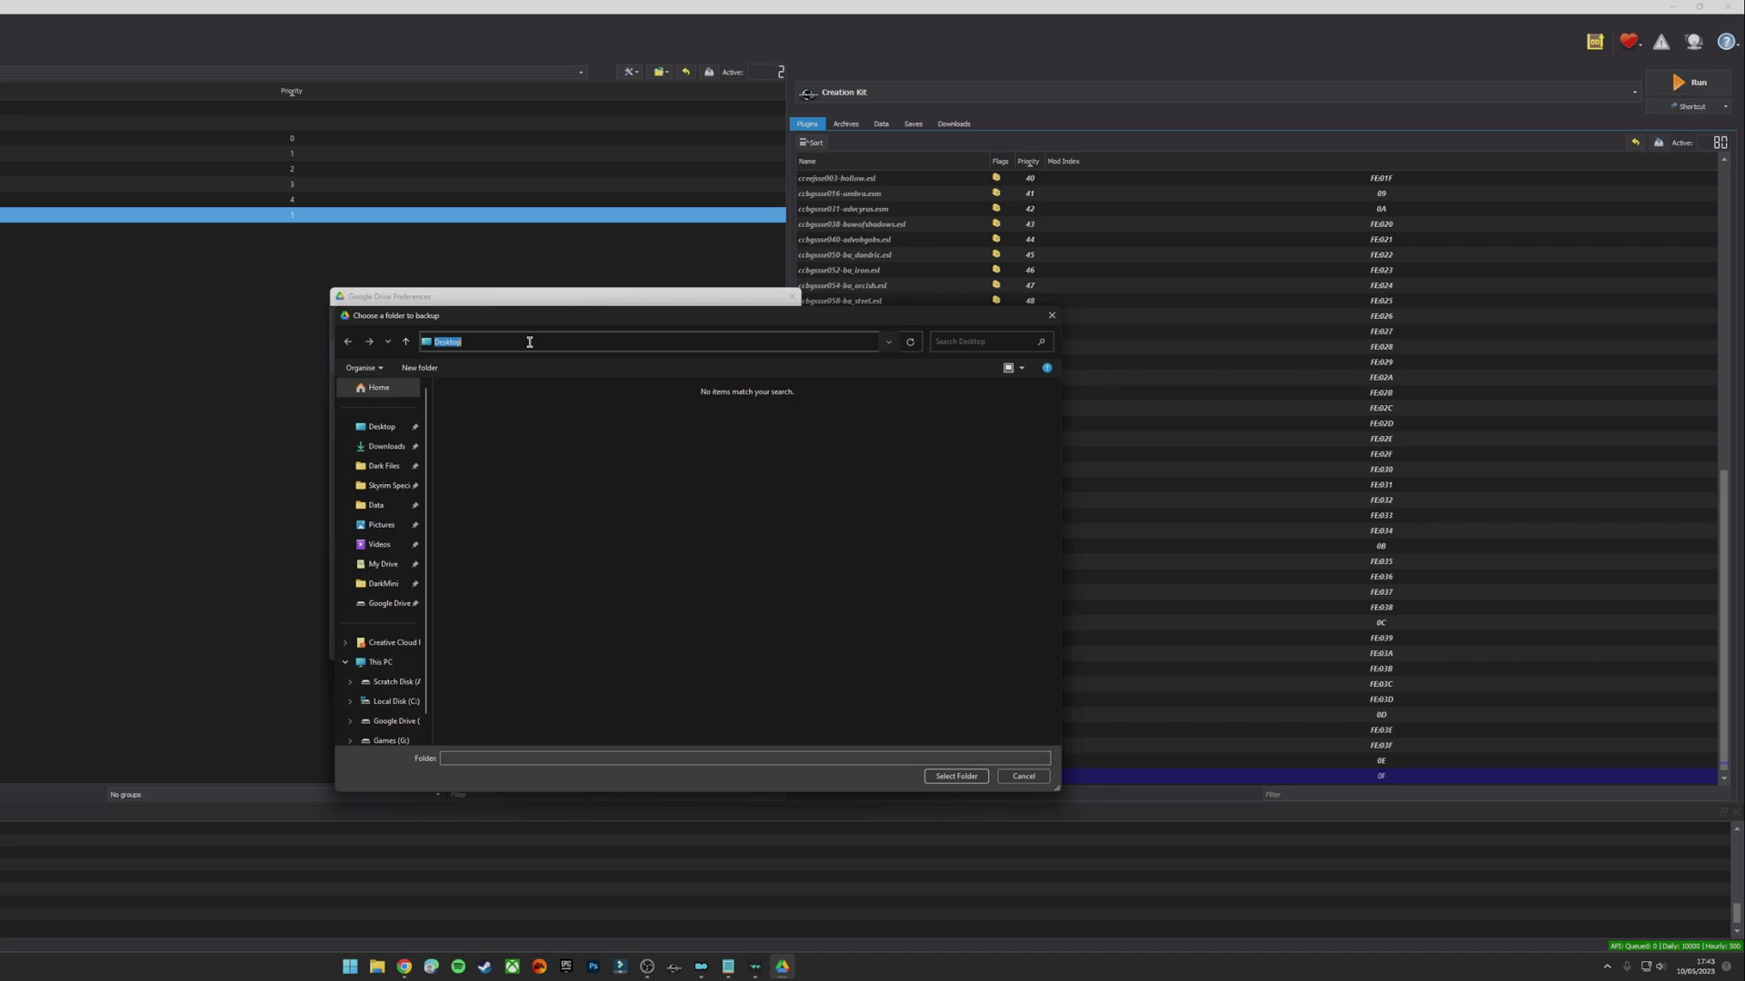
right_click(529, 341)
click(556, 398)
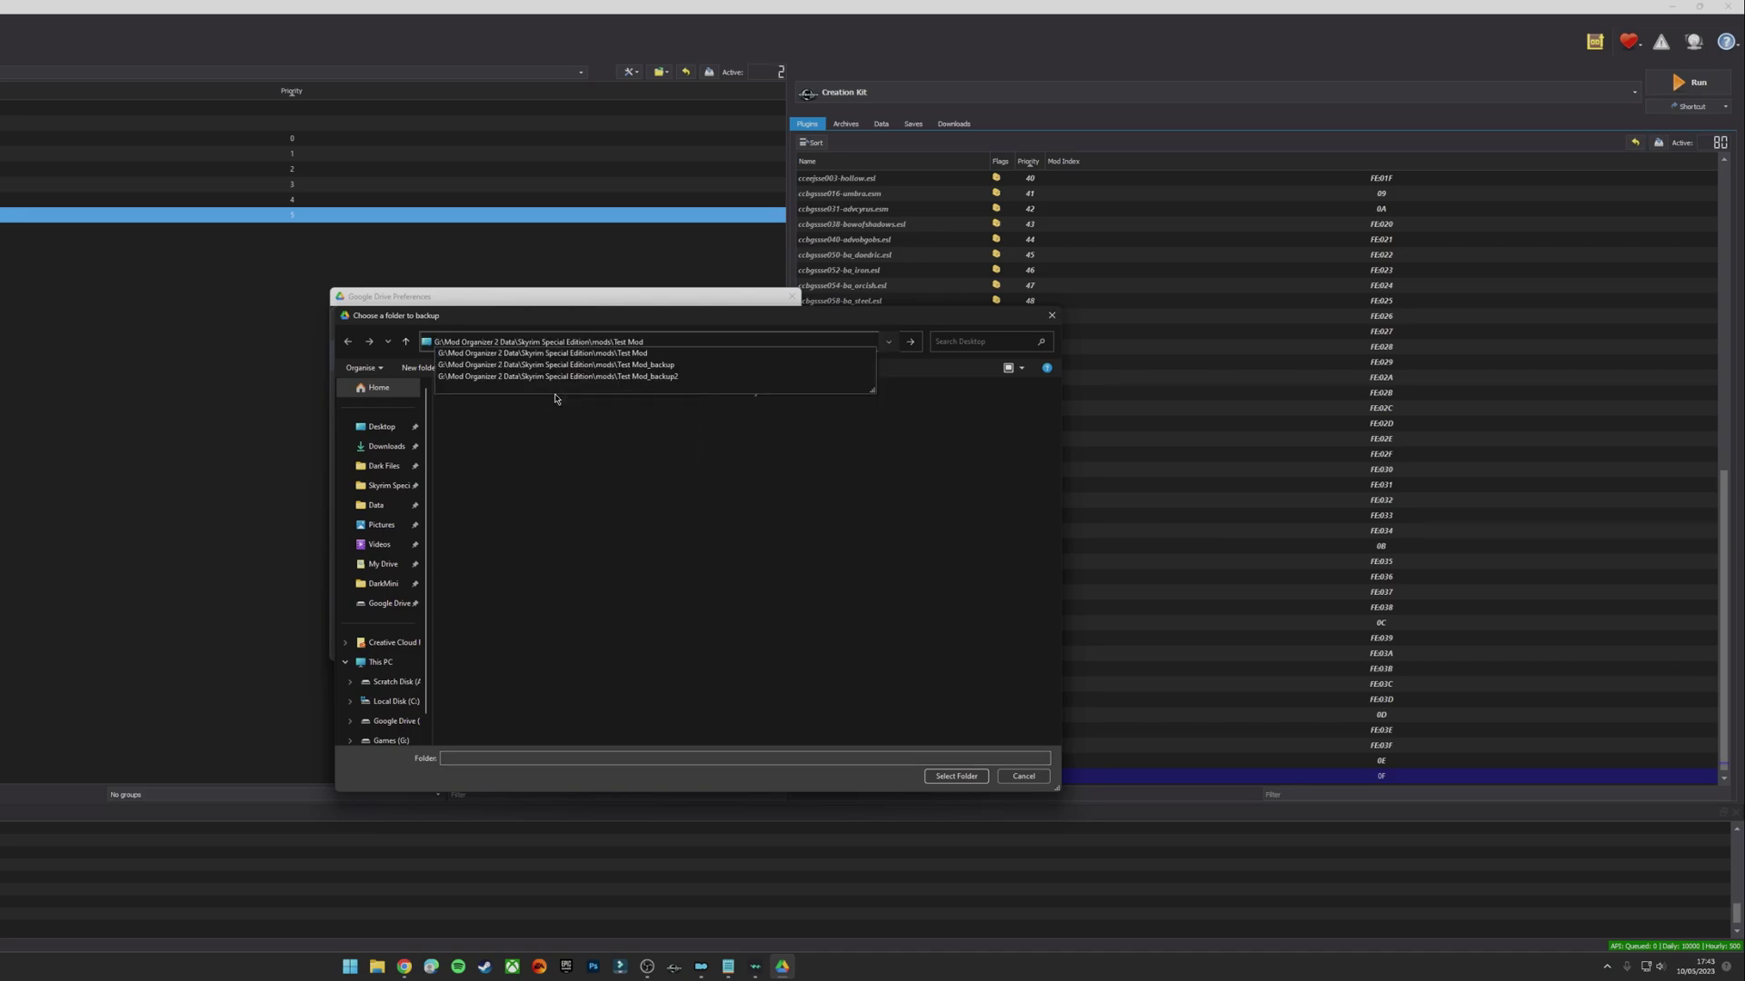
key(Return)
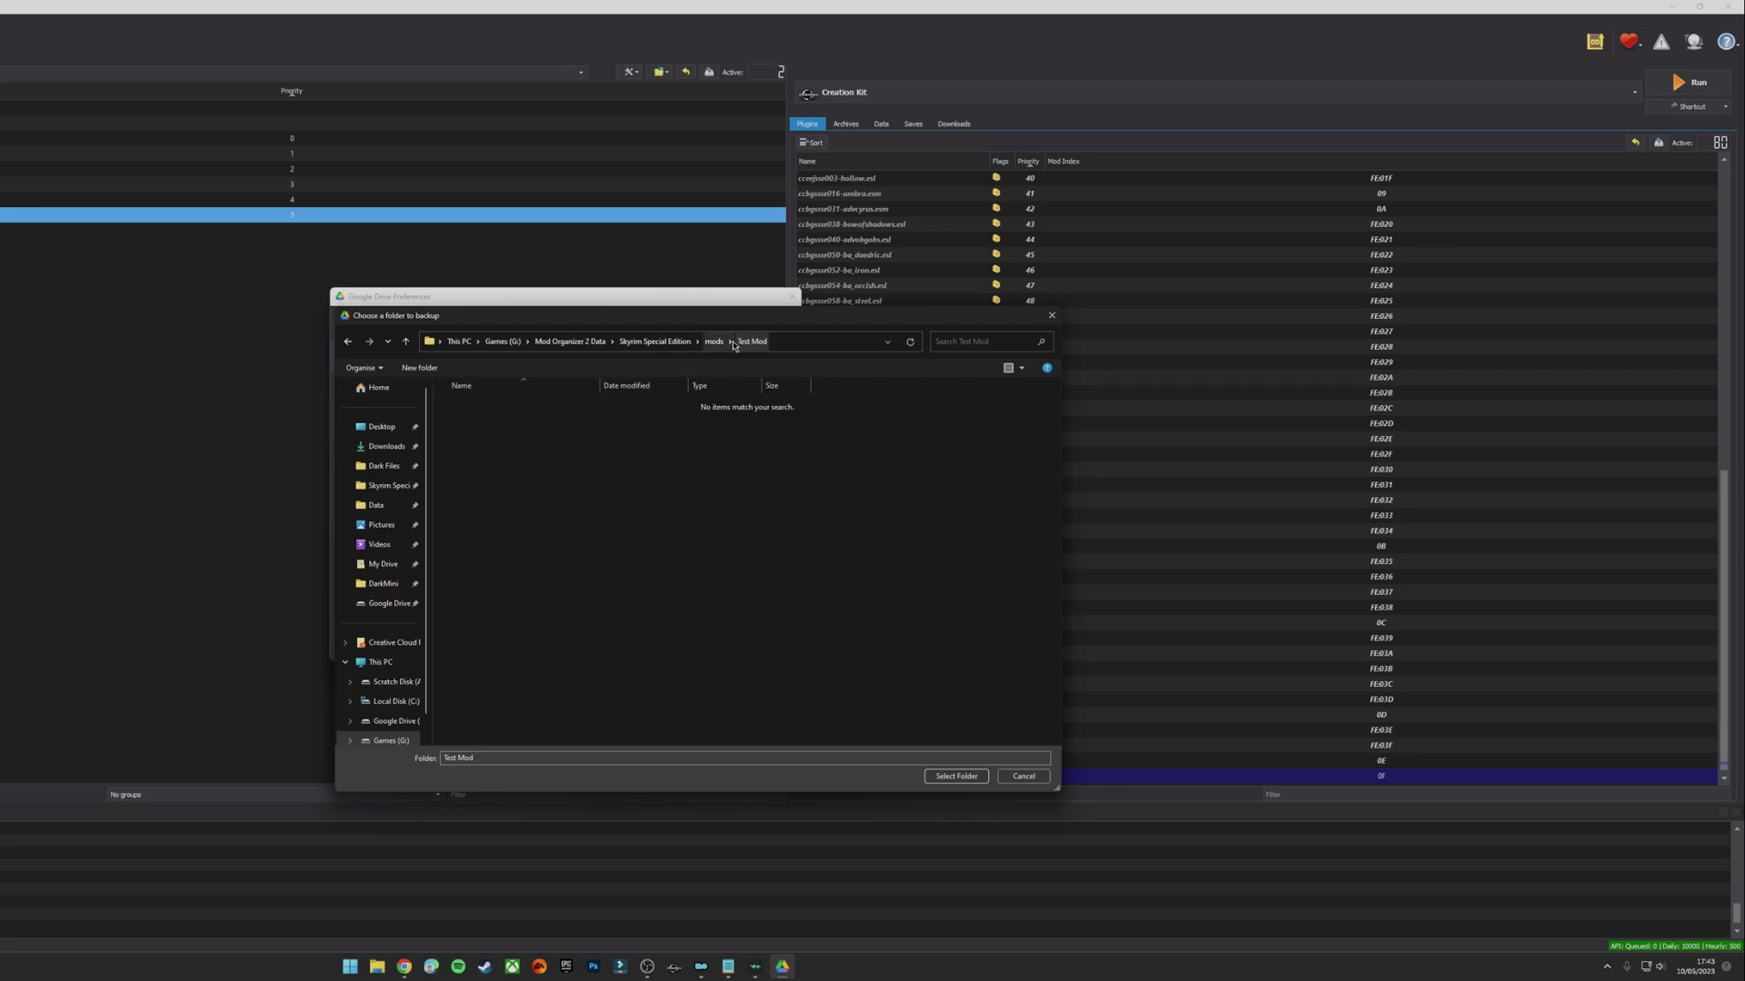
click(956, 776)
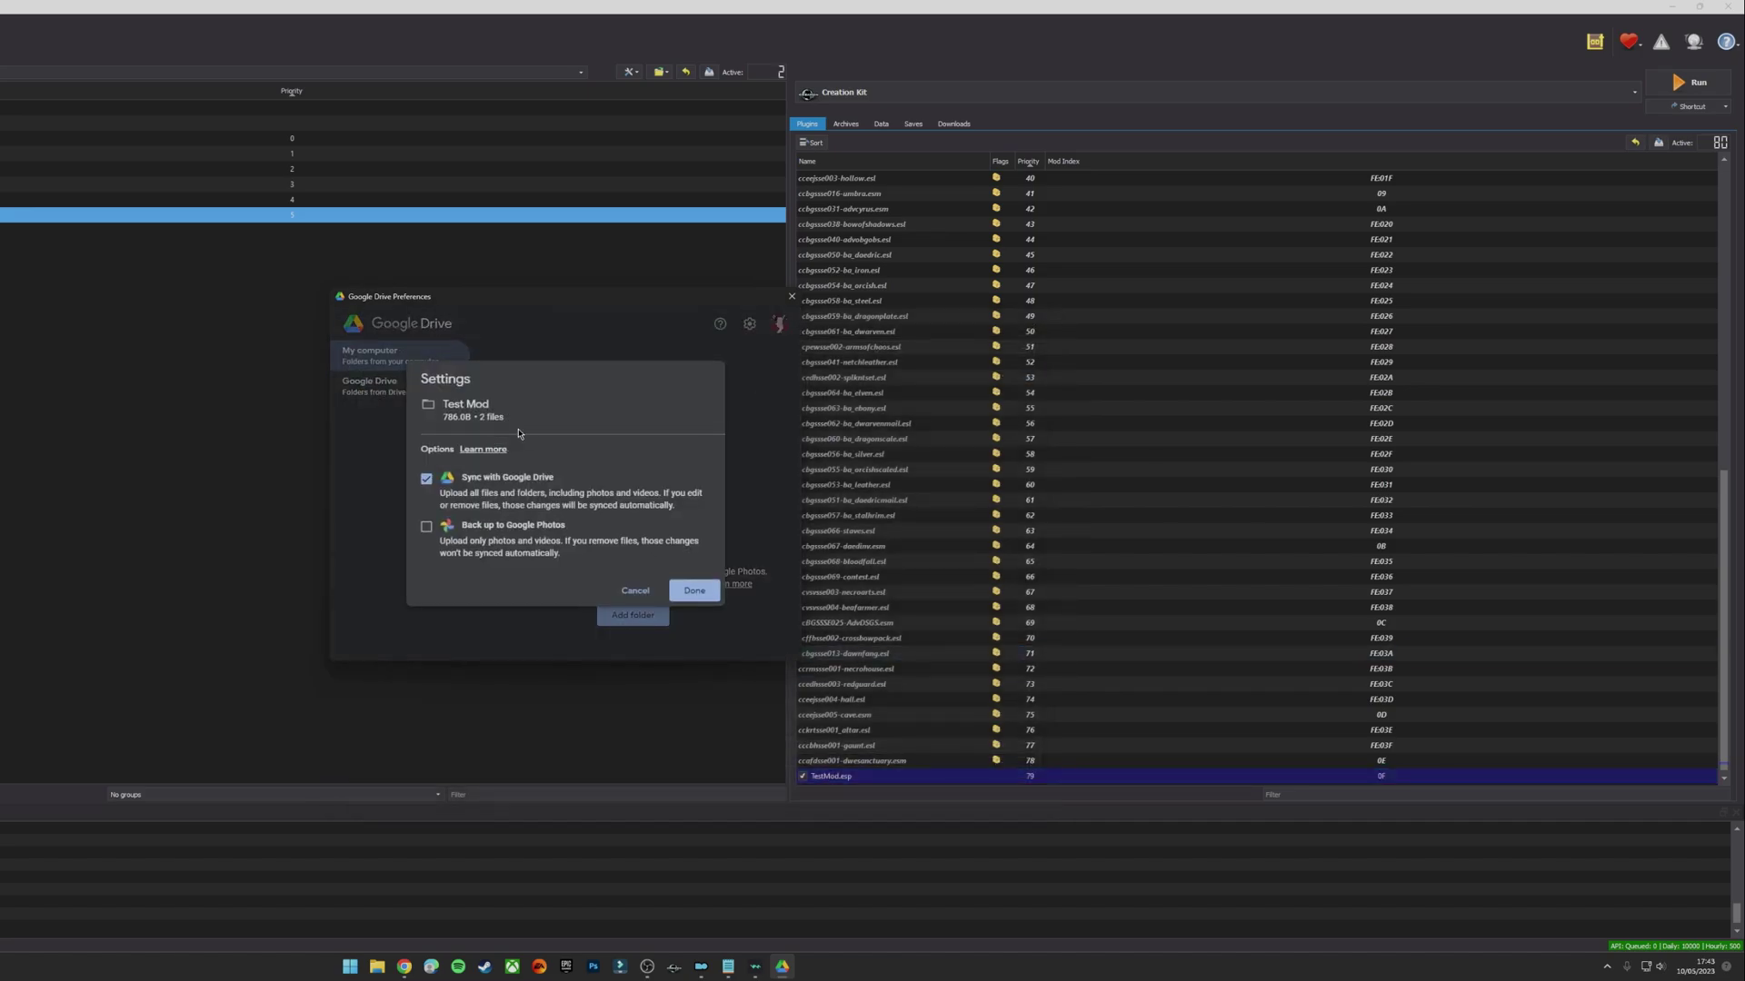
click(687, 592)
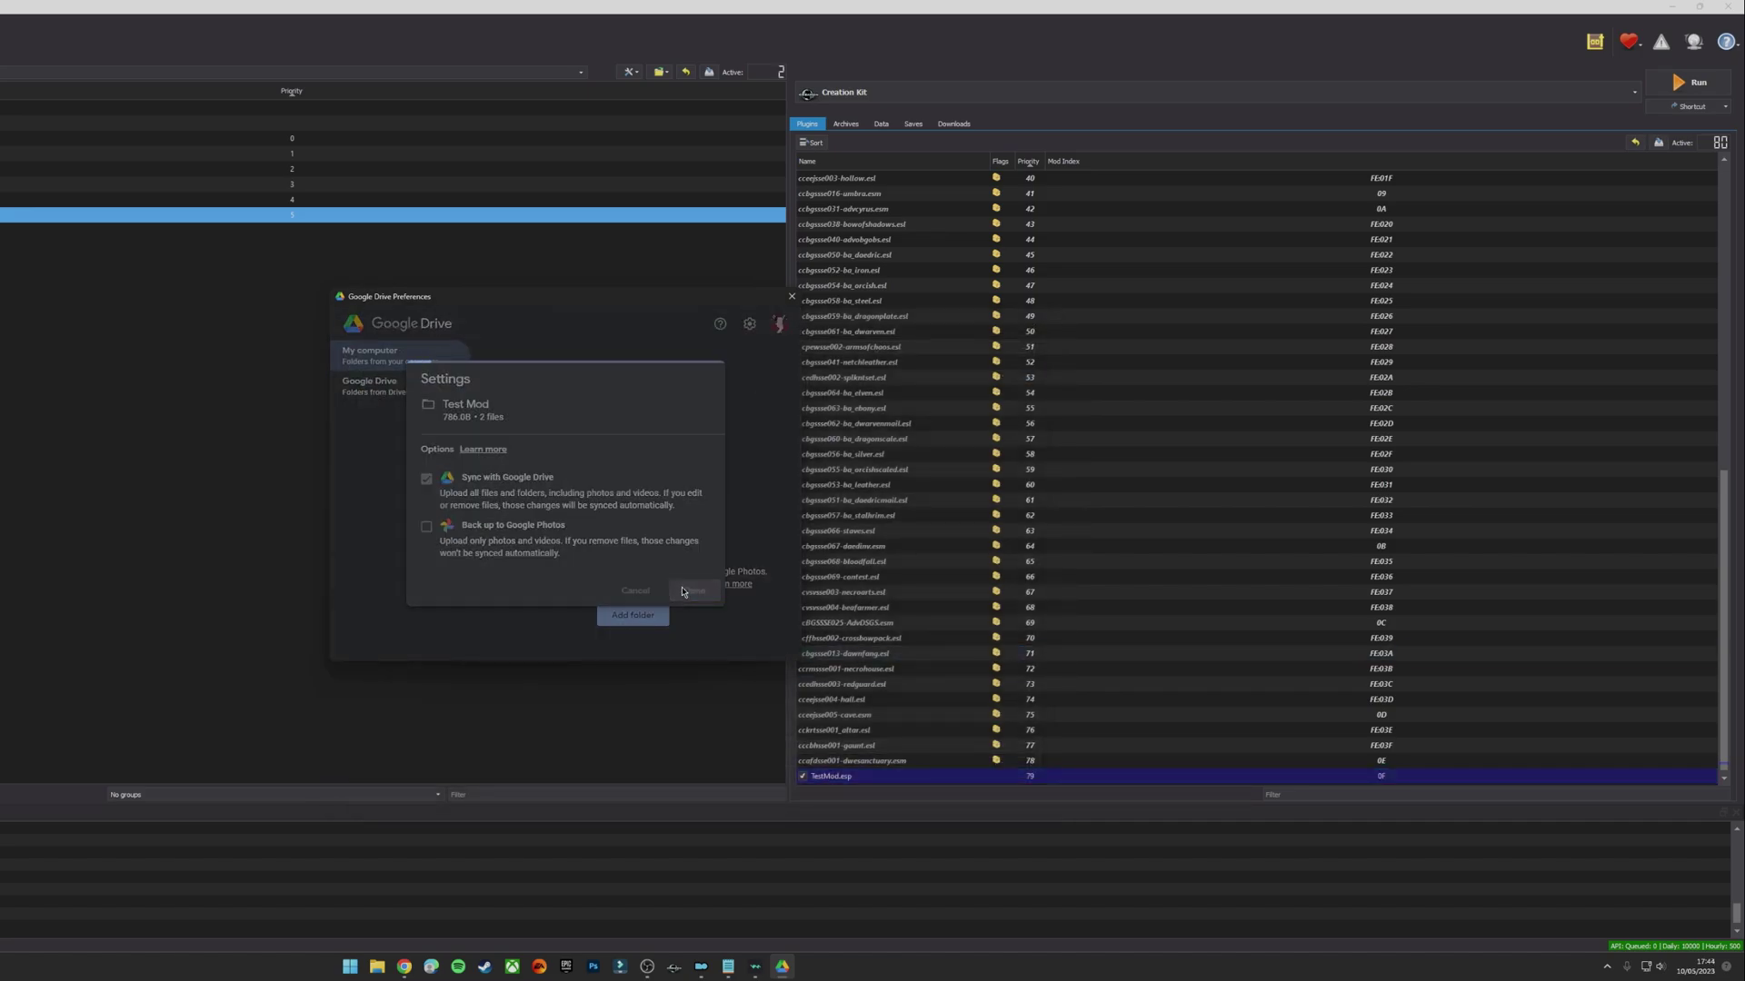